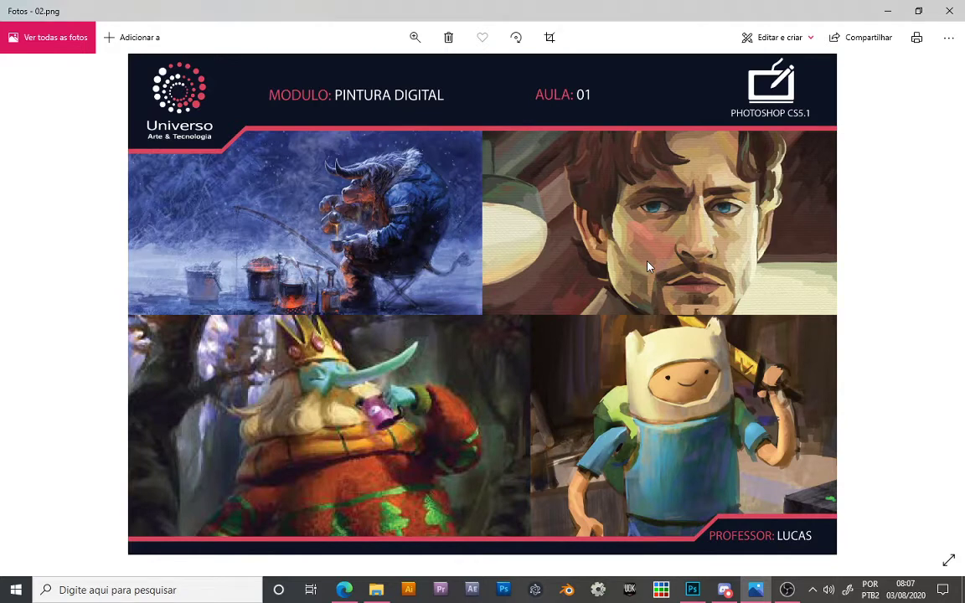
Step: Review the digital painting lesson slides from 02.png through 09.png, ending back on the graphics tablet slide 08.png
key(Right)
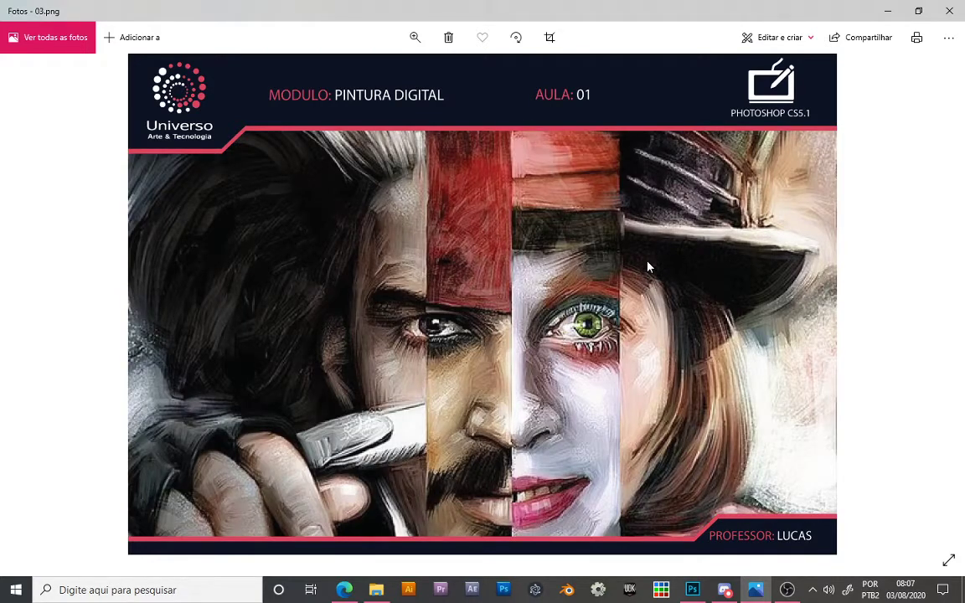
key(Right)
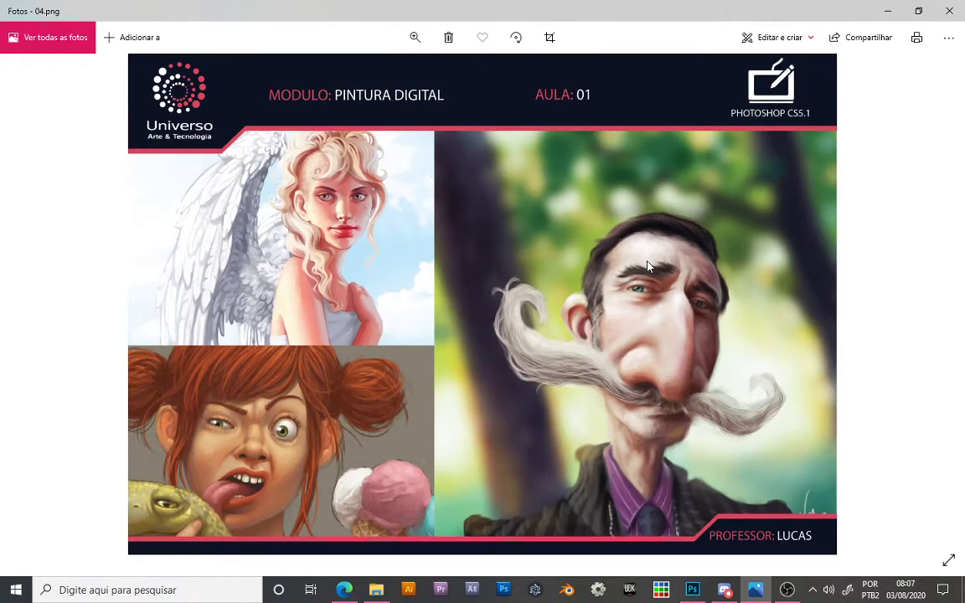
key(Right)
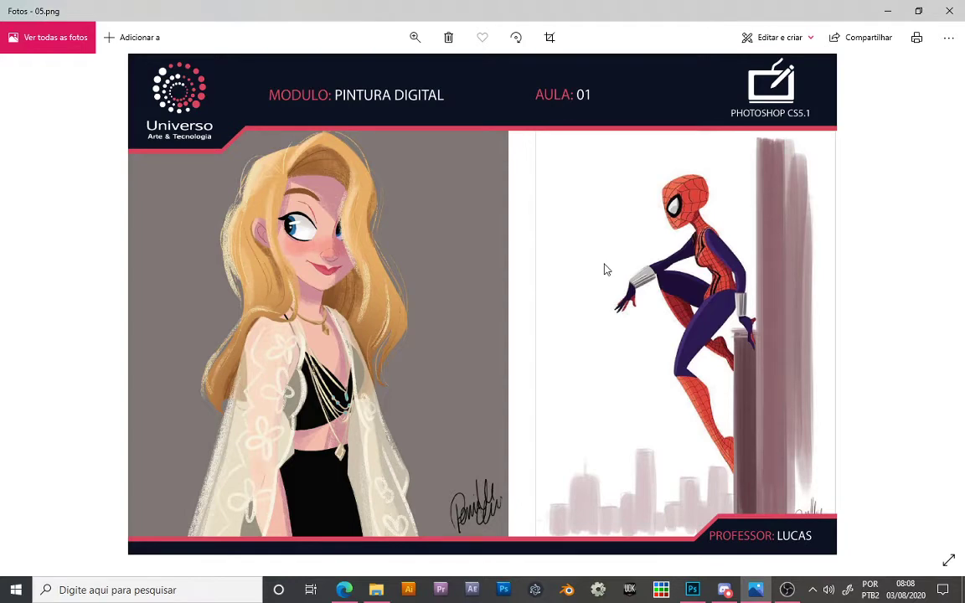
key(Right)
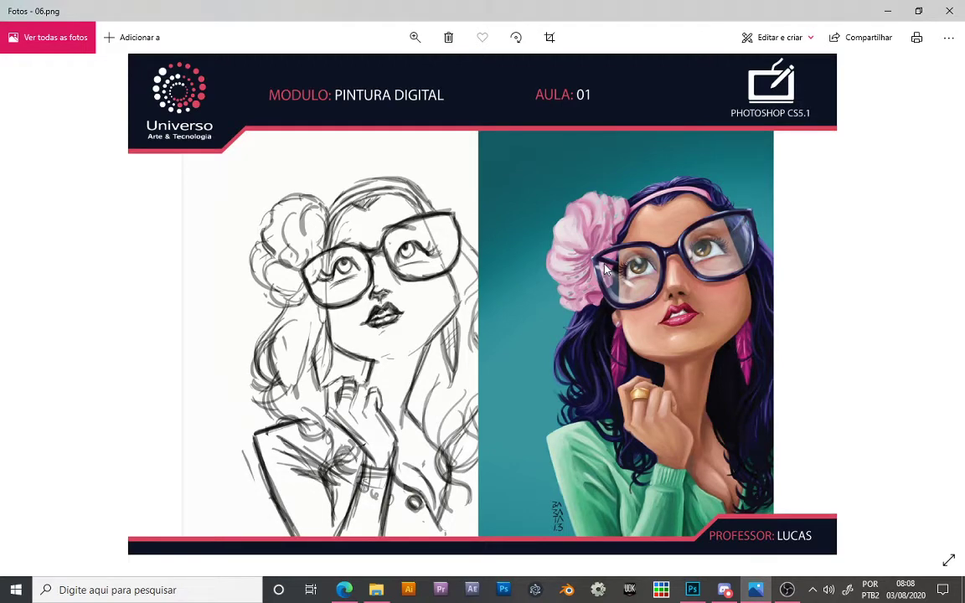
key(Right)
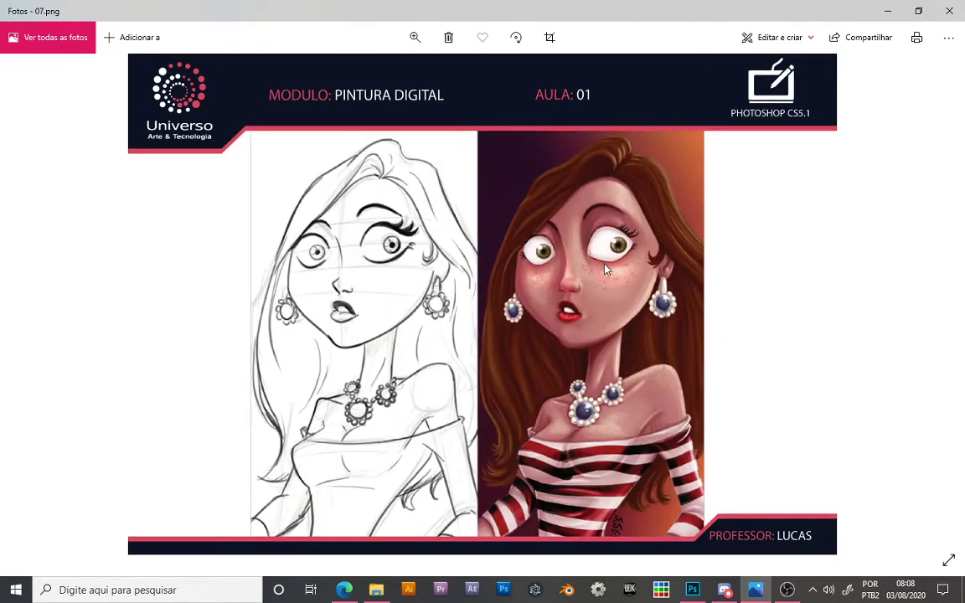
key(Right)
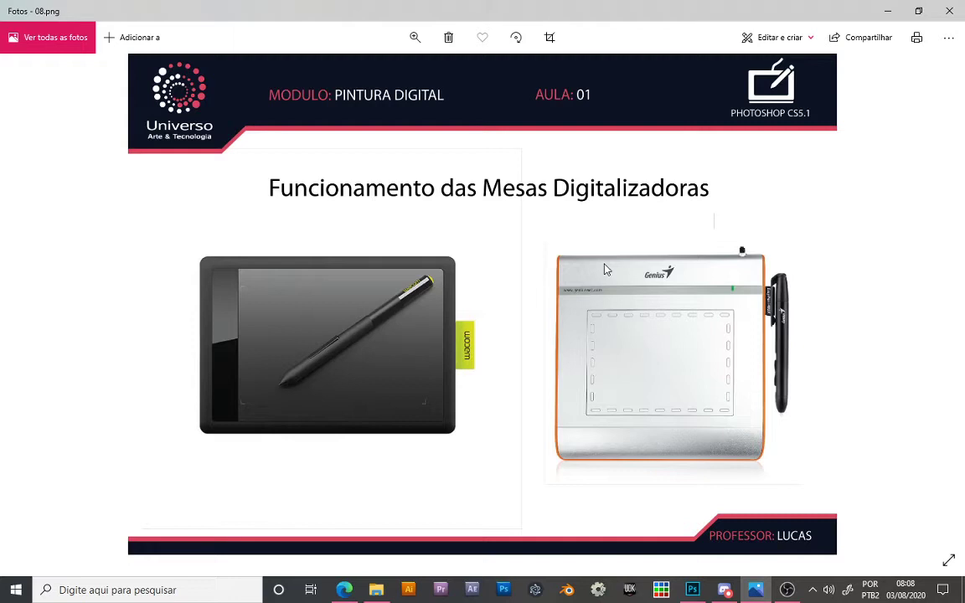
key(Right)
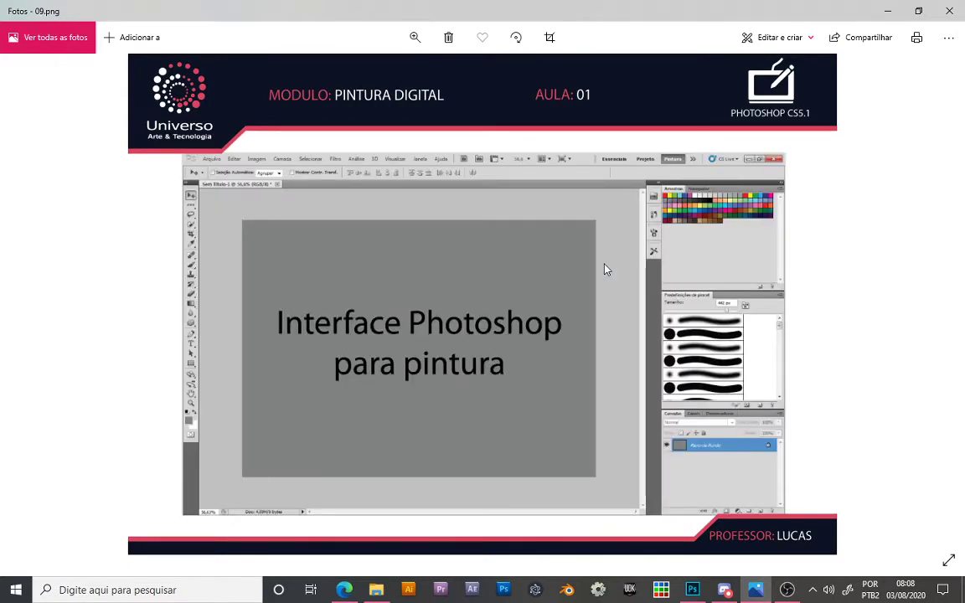
key(Left)
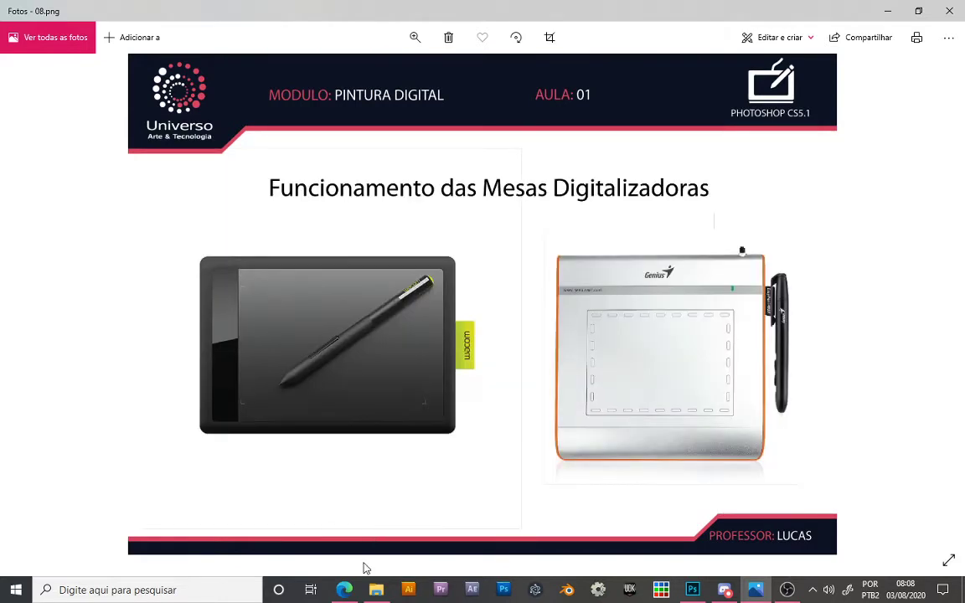
Step: Switch to the Edge browser, close the Google Drive login page, and compare the drawing tablets in the wacom search results before closing them
click(344, 590)
click(570, 10)
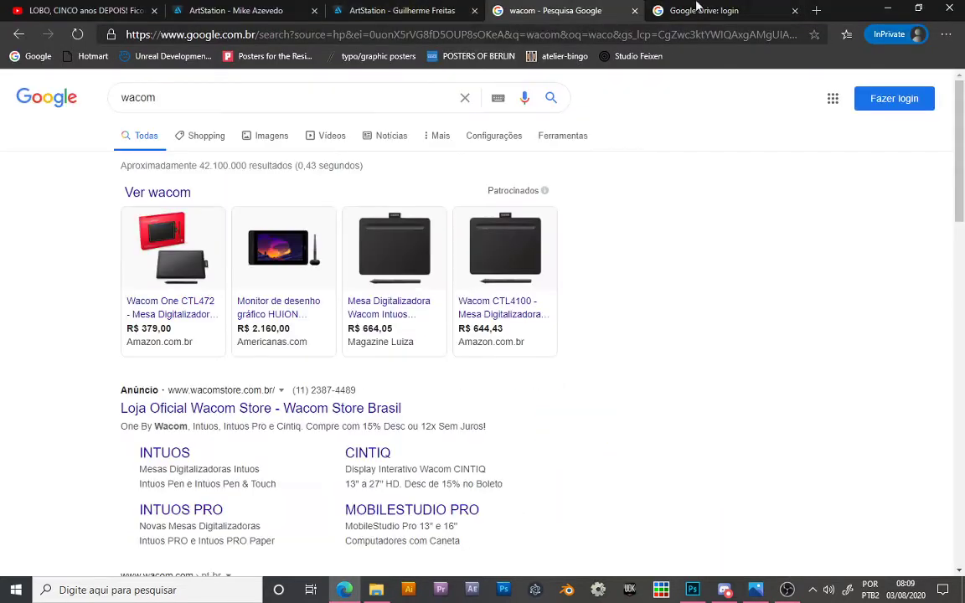
middle_click(696, 6)
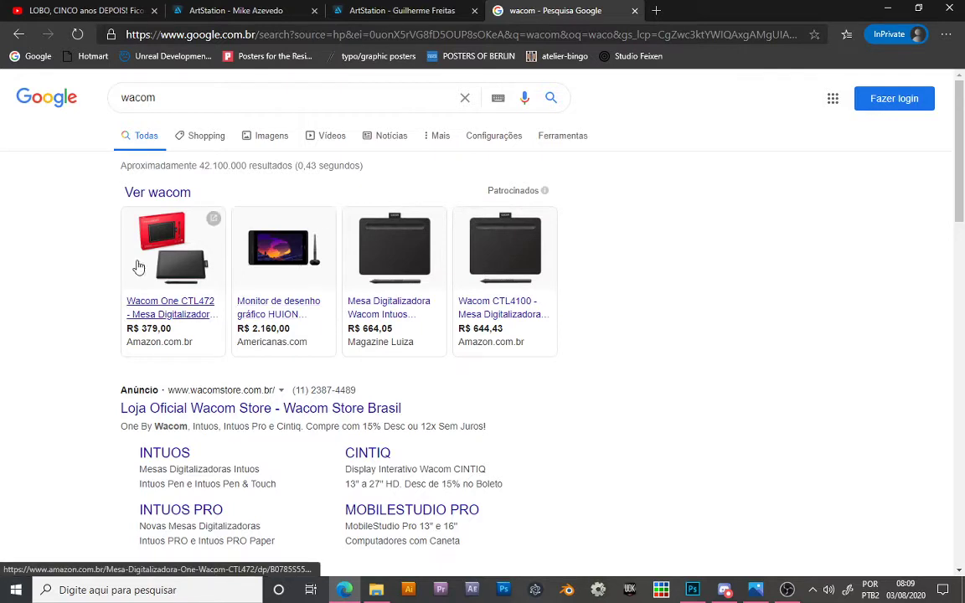
mouse_move(160, 209)
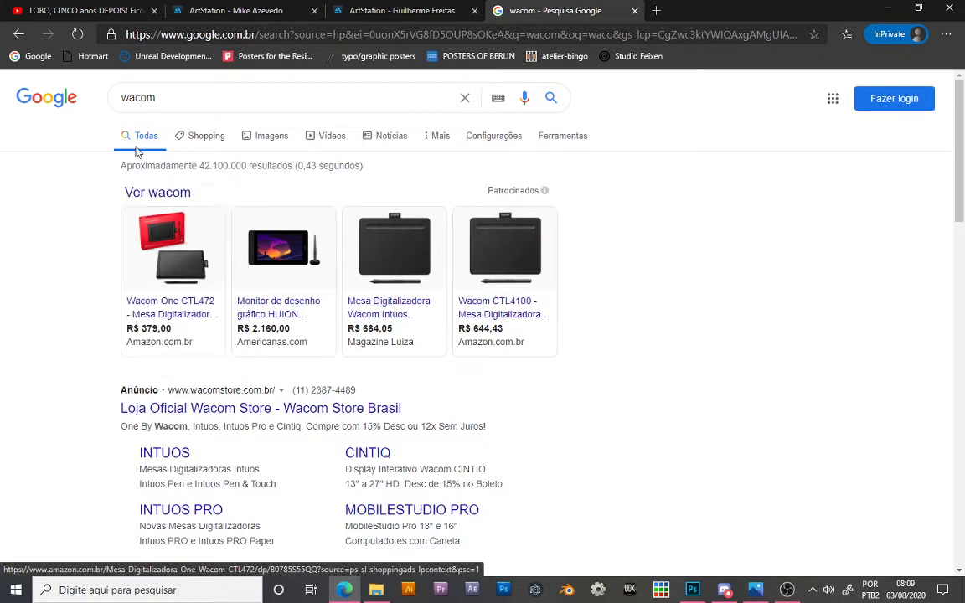
mouse_move(159, 183)
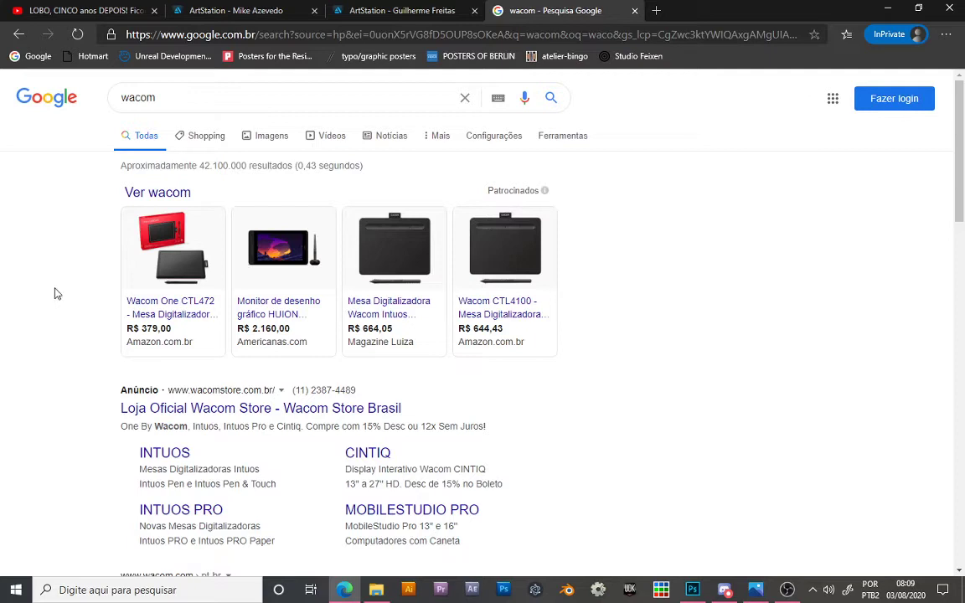
mouse_move(136, 272)
mouse_move(291, 312)
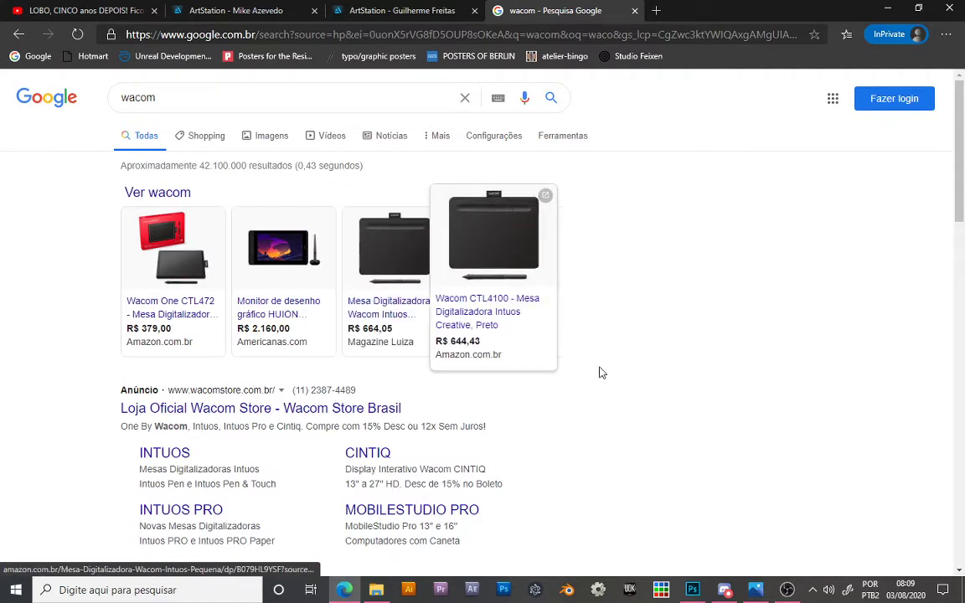
scroll(587, 375, down, 2)
scroll(529, 308, up, 2)
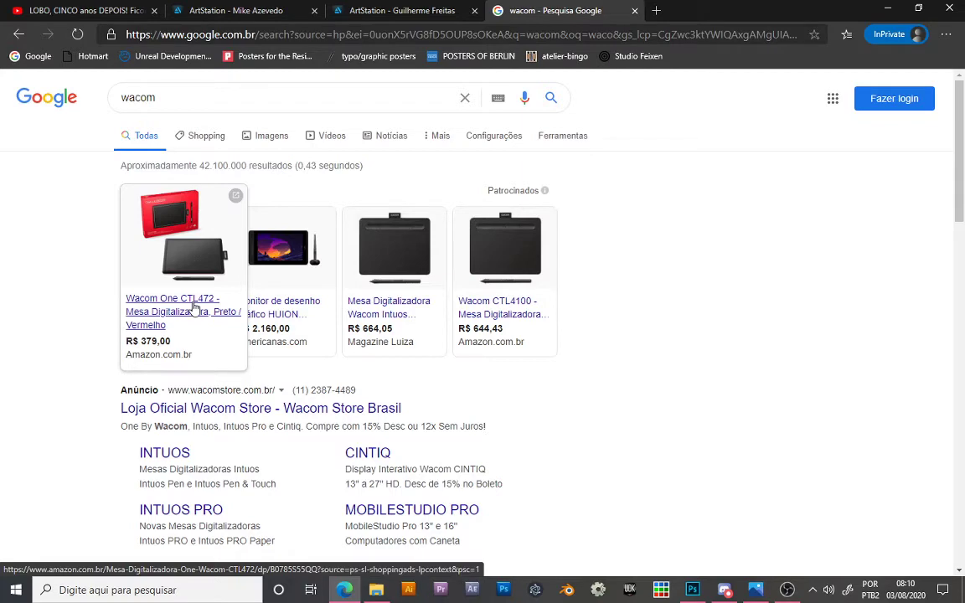
middle_click(559, 7)
Step: Browse the artwork gallery on the ArtStation portfolio of the MAR.Studio art director
click(279, 10)
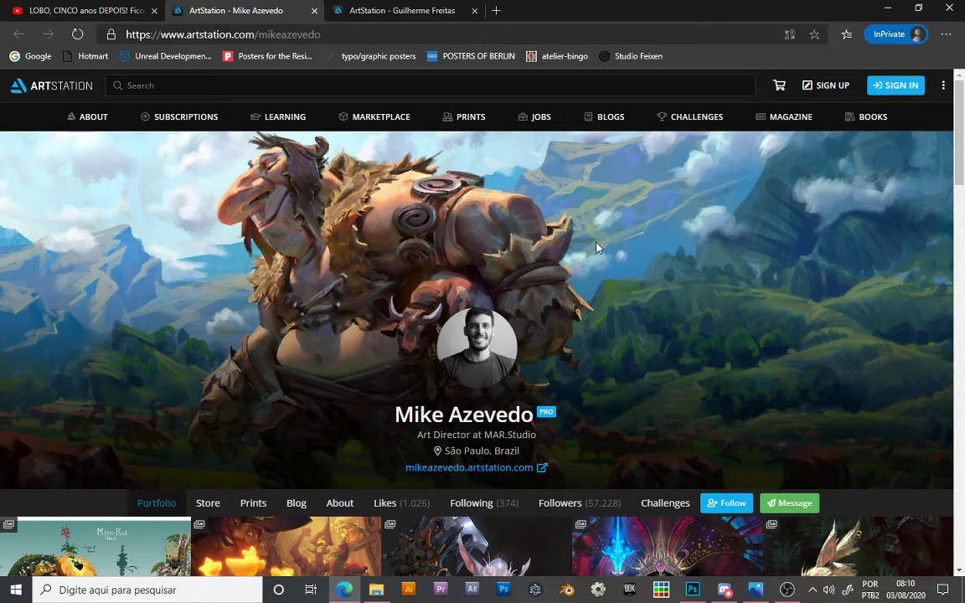
scroll(597, 247, down, 3)
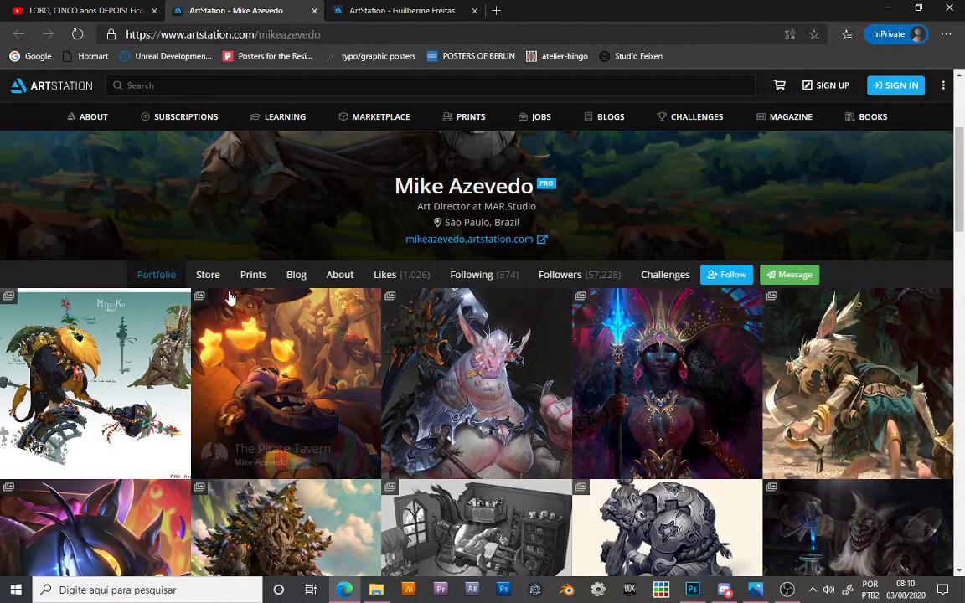
scroll(231, 297, down, 1)
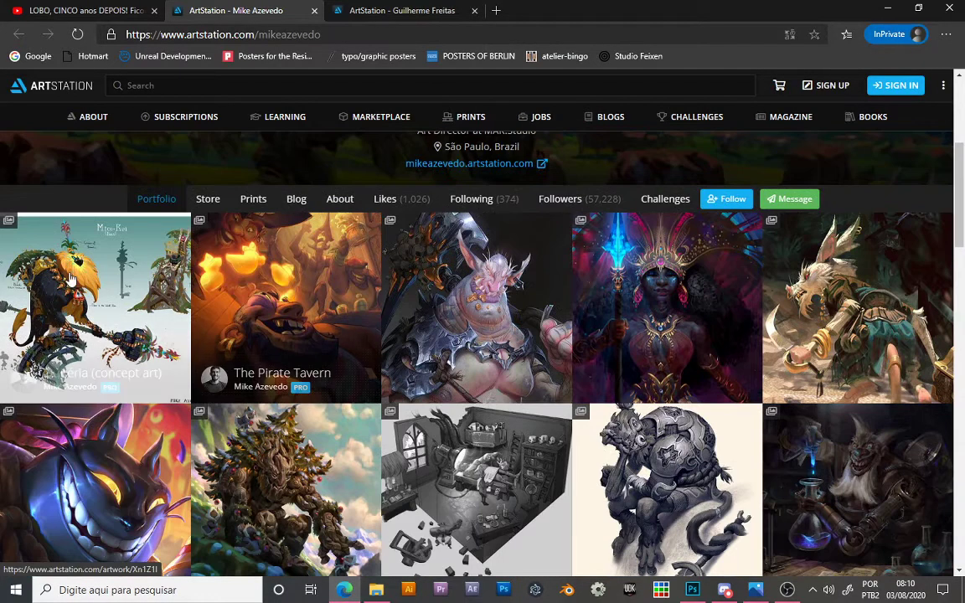
scroll(46, 90, up, 4)
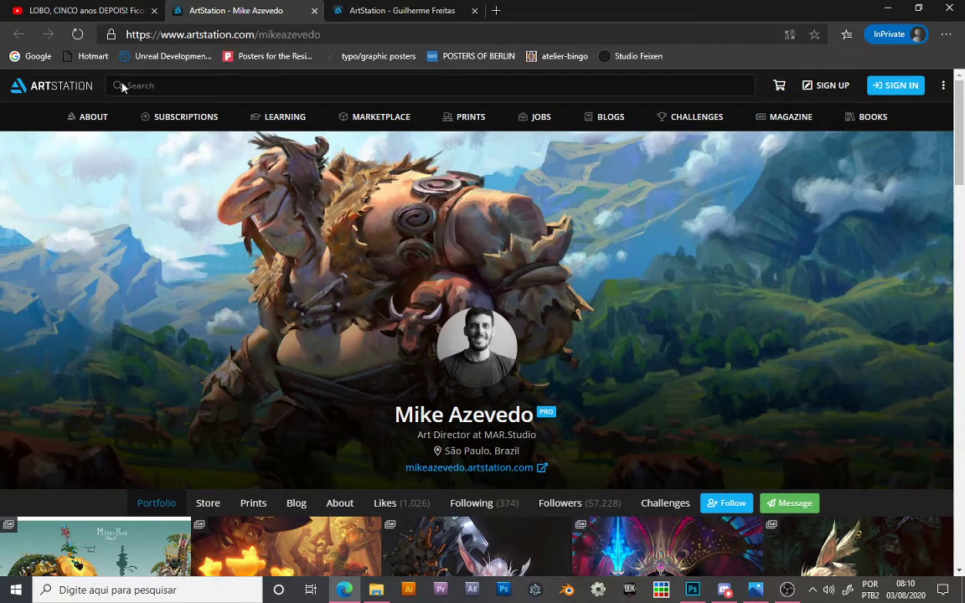
scroll(473, 239, down, 5)
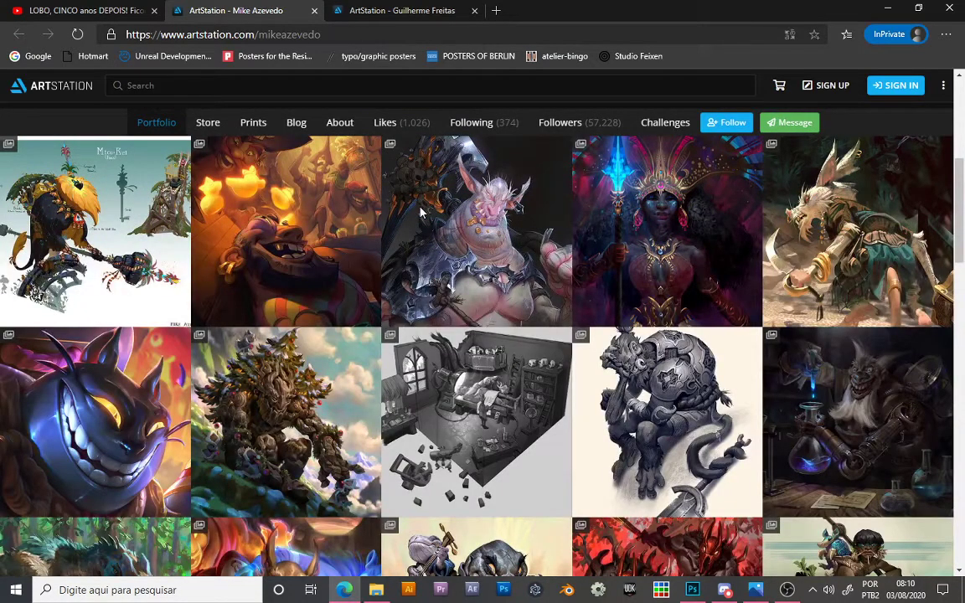
scroll(584, 215, up, 2)
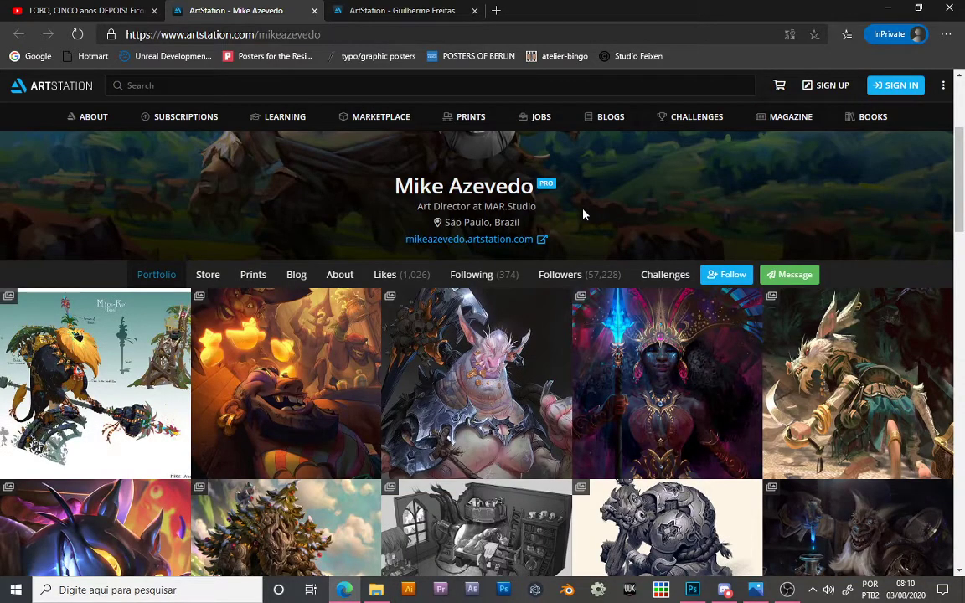
scroll(584, 215, down, 2)
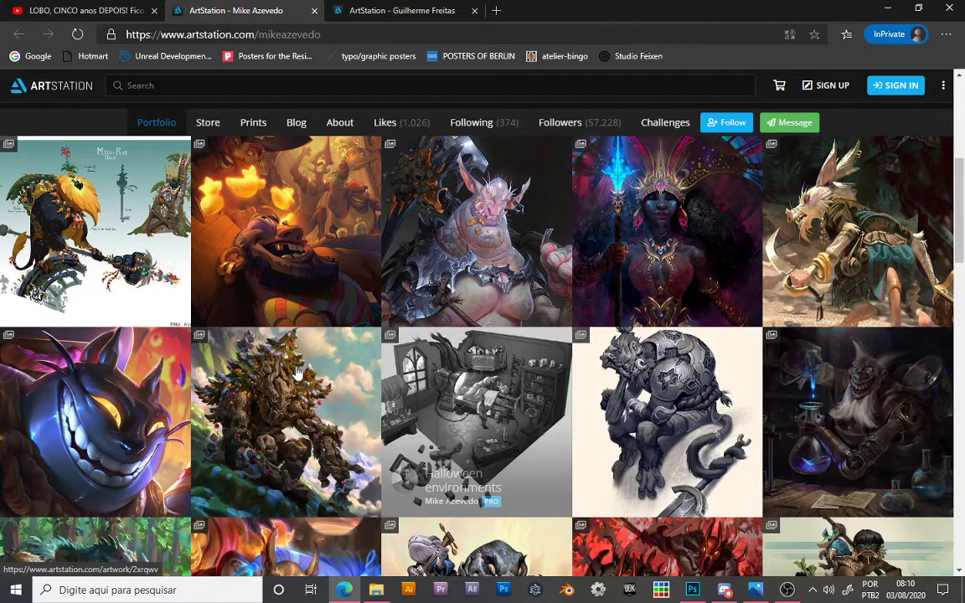
scroll(479, 312, down, 1)
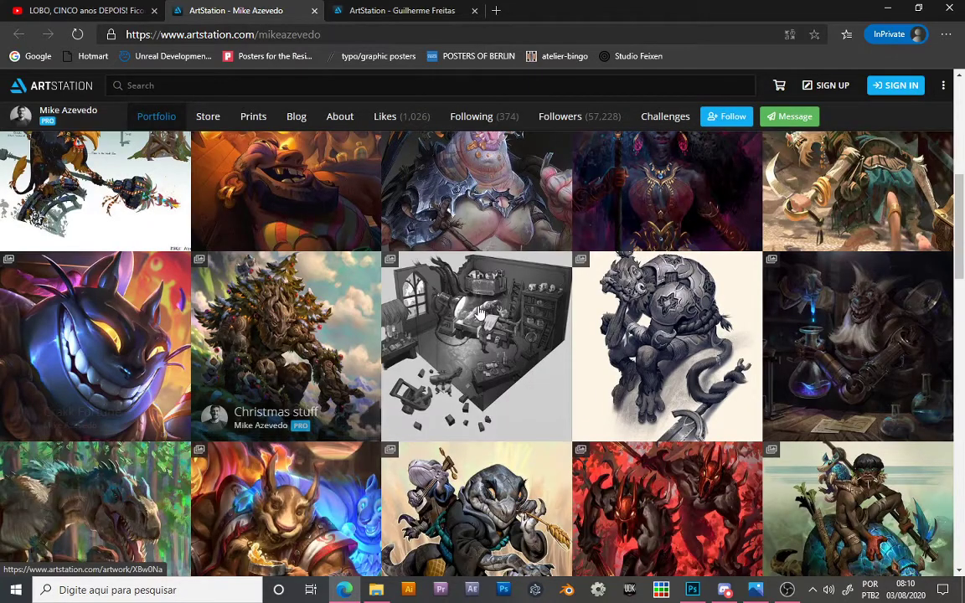
scroll(479, 312, down, 2)
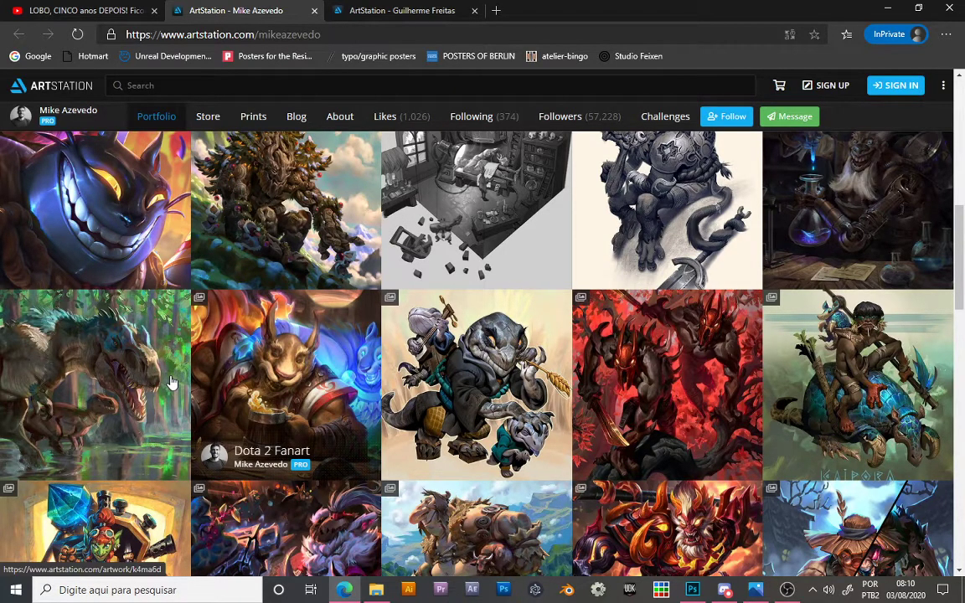
Step: Open the Dota 2 Fanart and Swain (Northern Front) artworks in separate background tabs and look further through the portfolio
middle_click(170, 383)
scroll(101, 394, down, 4)
middle_click(29, 402)
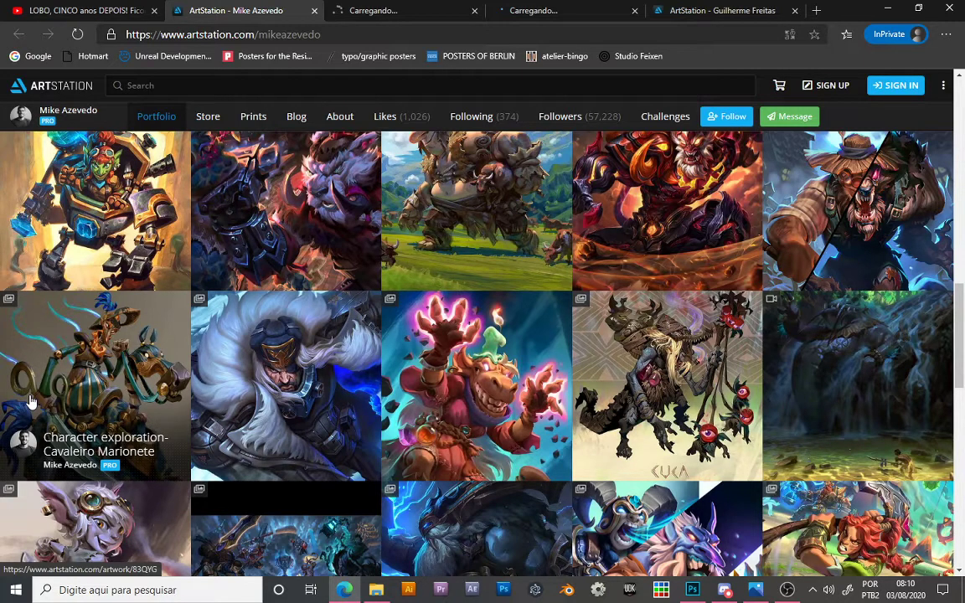
scroll(282, 209, down, 2)
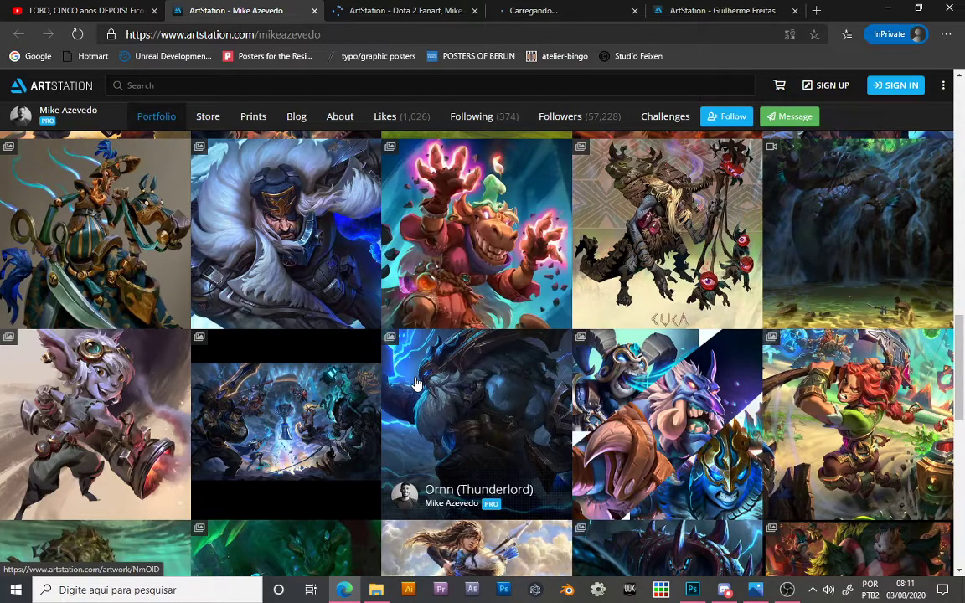
Step: Examine the Dota 2 Fanart and Swain (Northern Front) artworks, including Swain's composition thumbnails, and close the Swain page
key(ctrl+Tab)
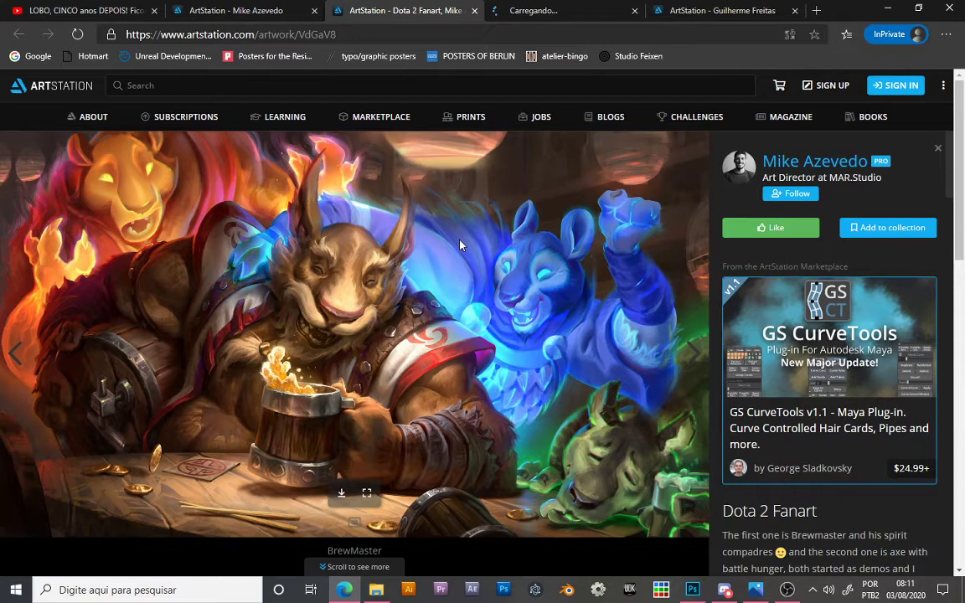
key(Right)
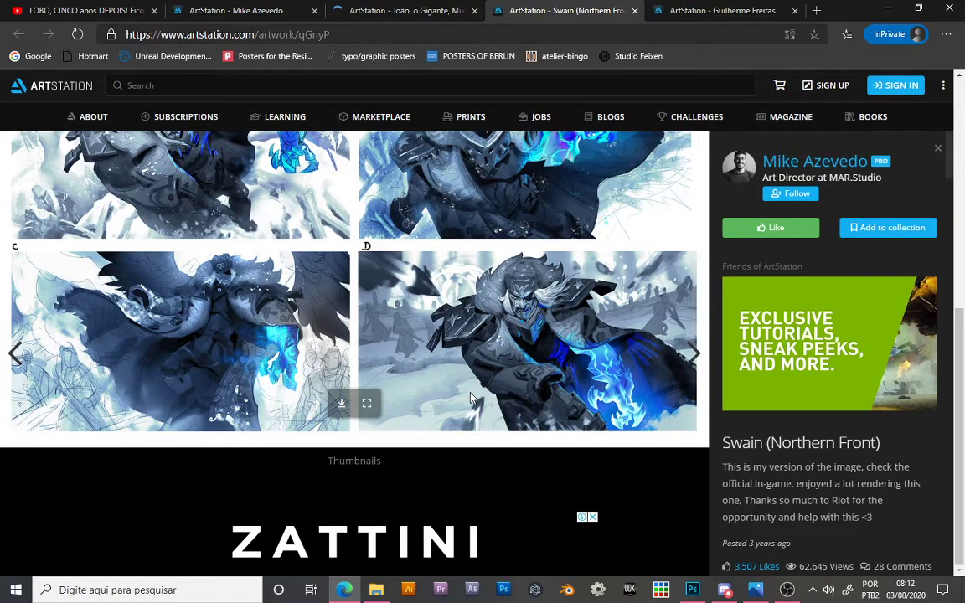
scroll(423, 353, up, 5)
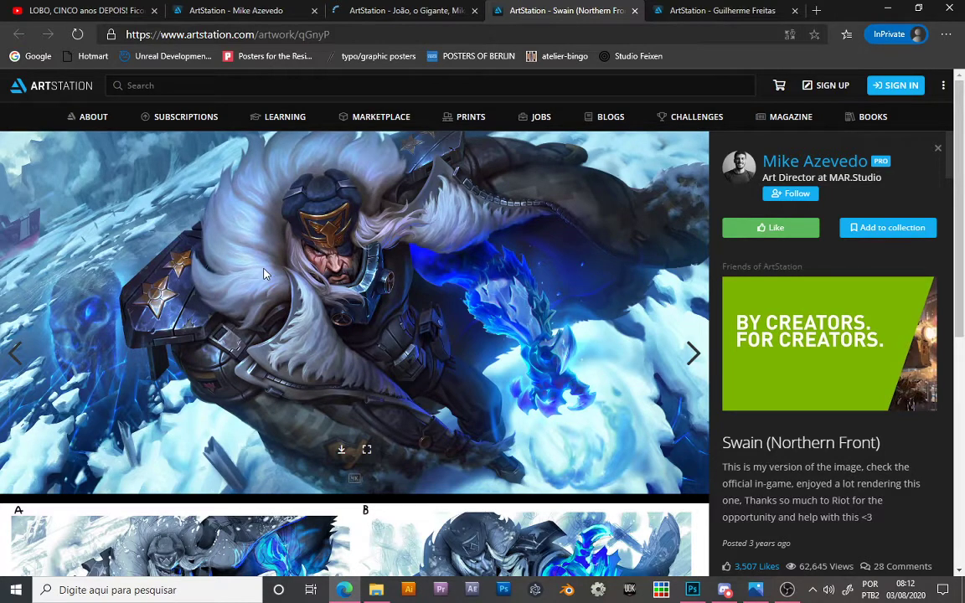
key(ctrl+w)
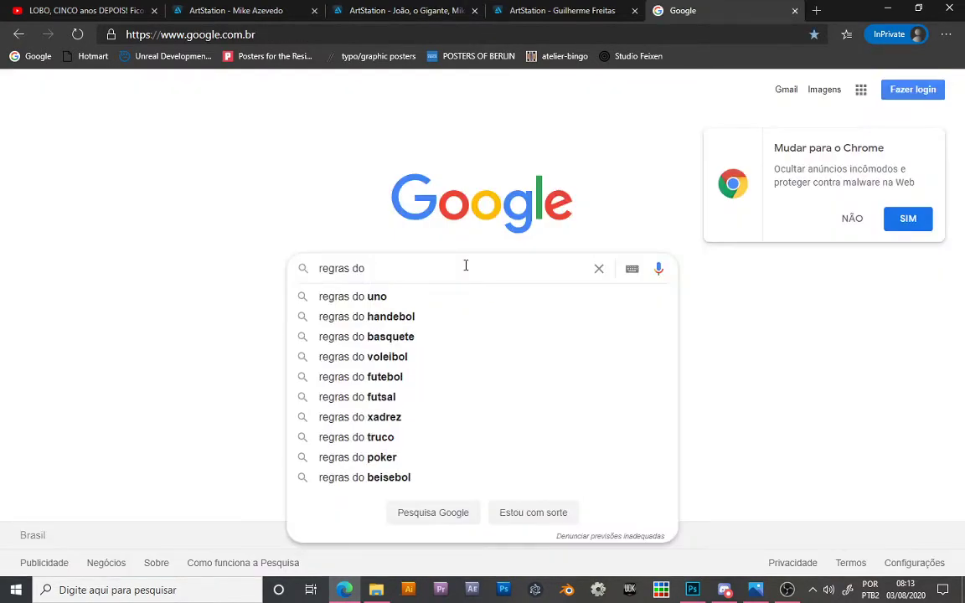
Step: Search Google Images for "regras de terços" and preview several example photos overlaid with the rule-of-thirds grid
key(BackSpace)
text(e te)
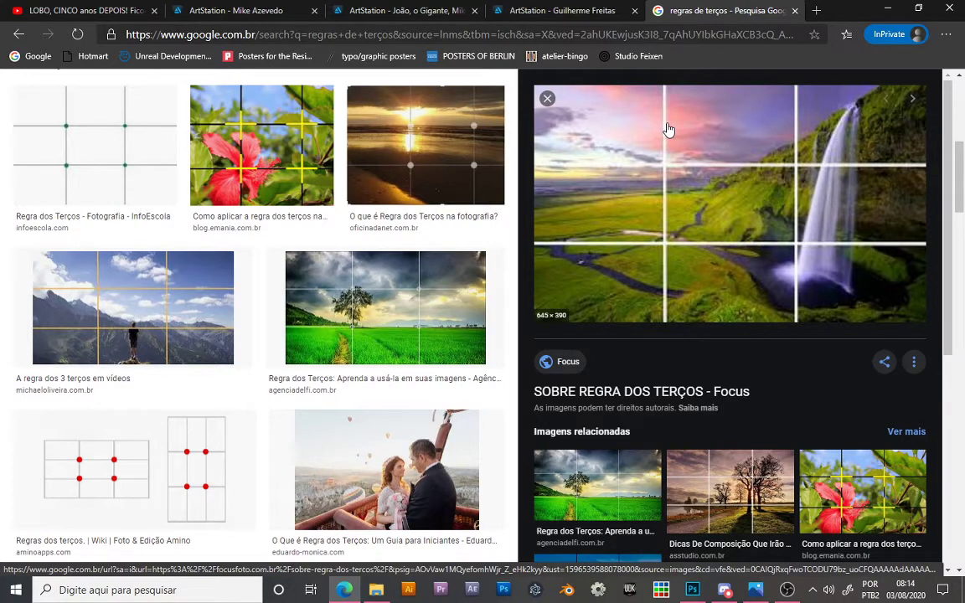
key(Right)
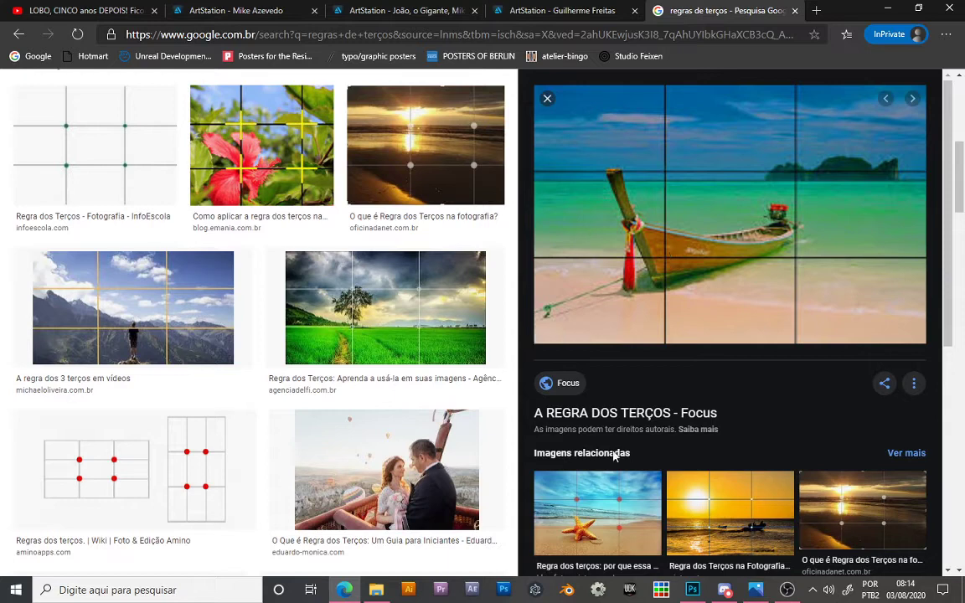
click(614, 489)
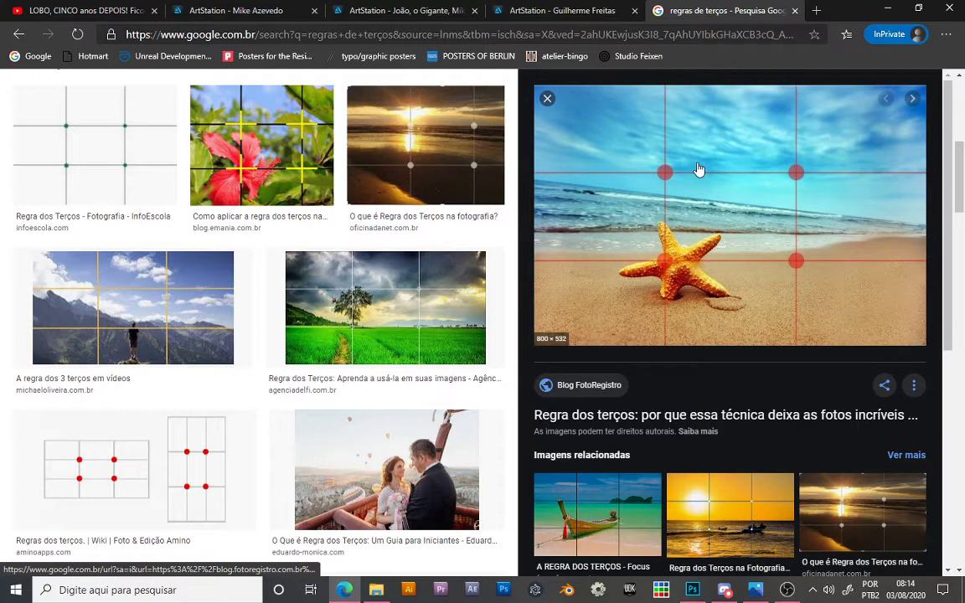
scroll(333, 344, down, 1)
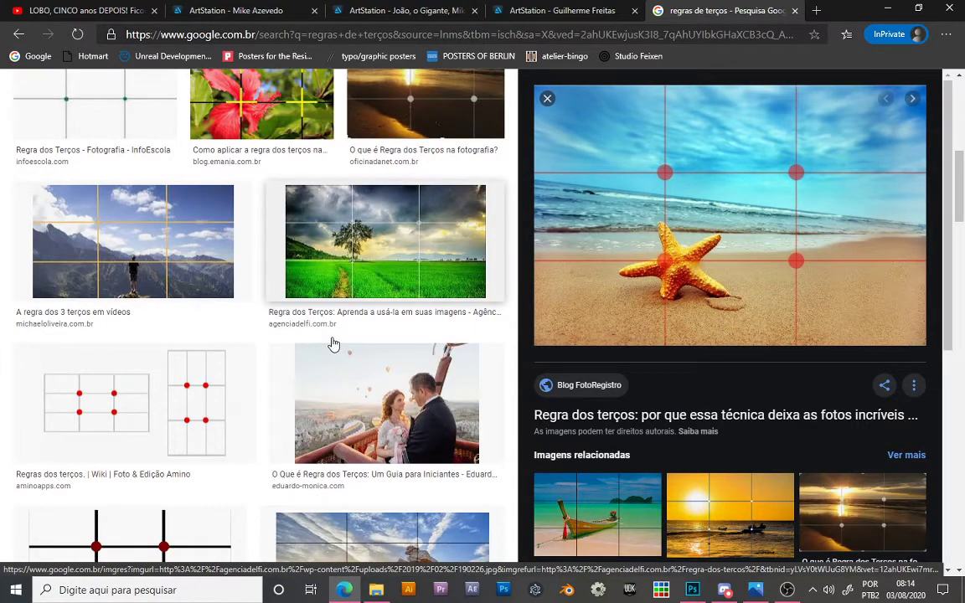
scroll(334, 344, down, 4)
click(335, 329)
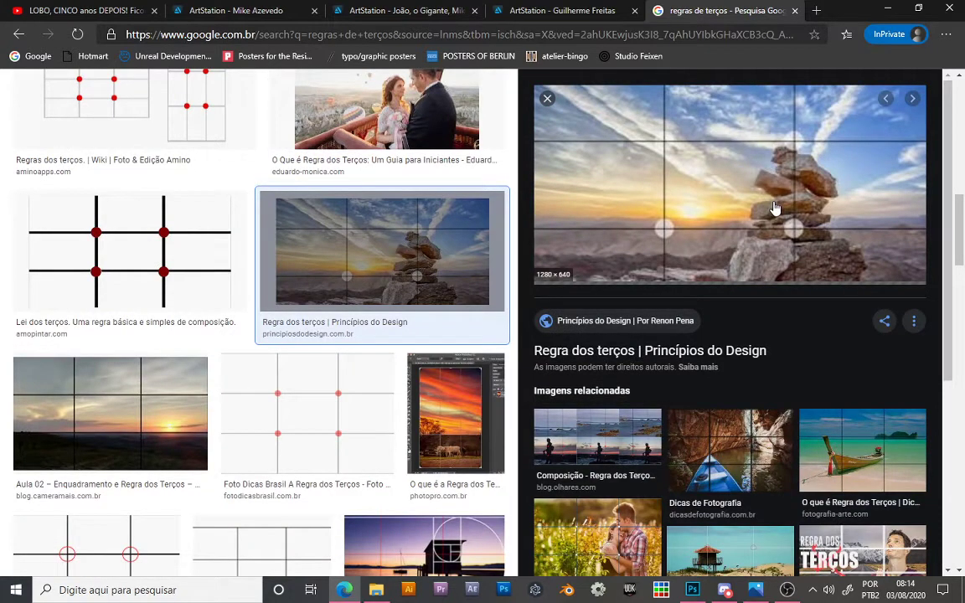
click(751, 440)
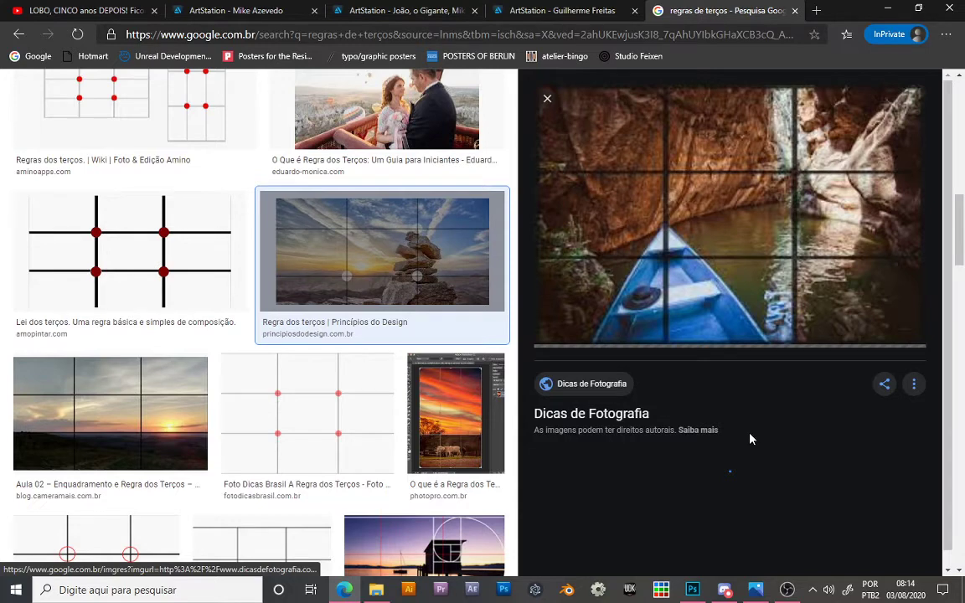
Step: Preview the related rule-of-thirds images of the mountain hiker and the FazendoVídeo golden-spiral photo, and close the image search
scroll(641, 429, down, 1)
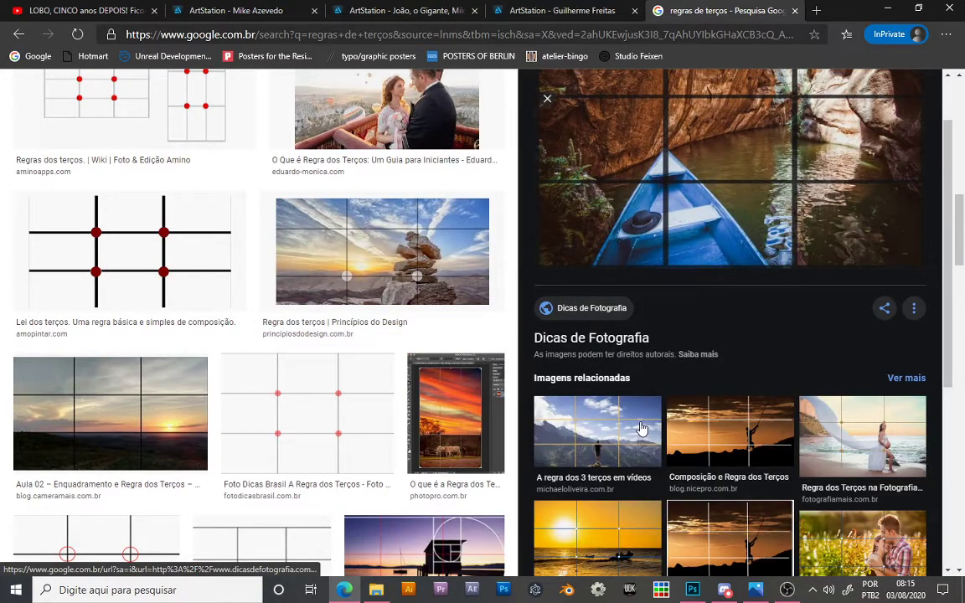
click(641, 429)
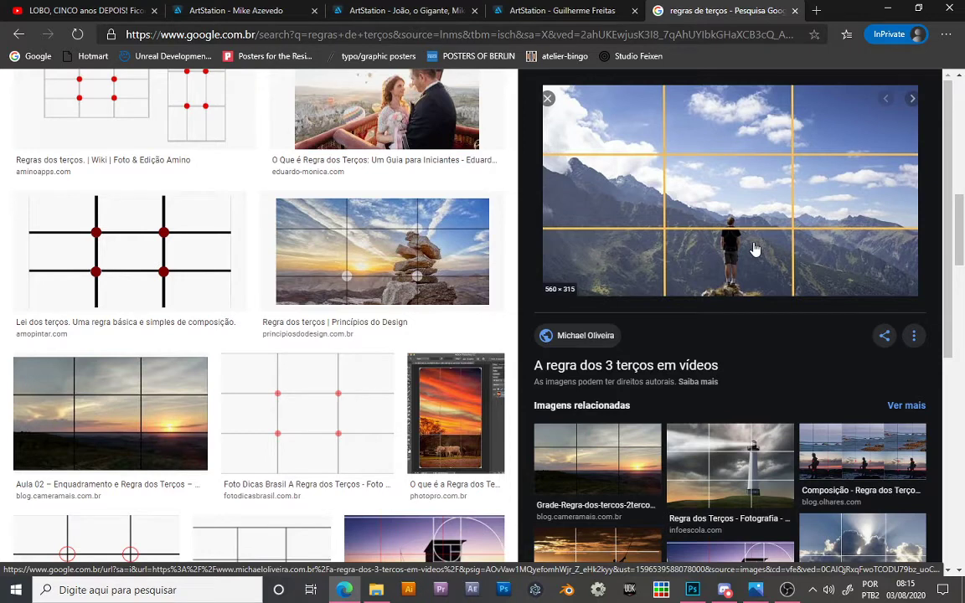
scroll(754, 248, down, 3)
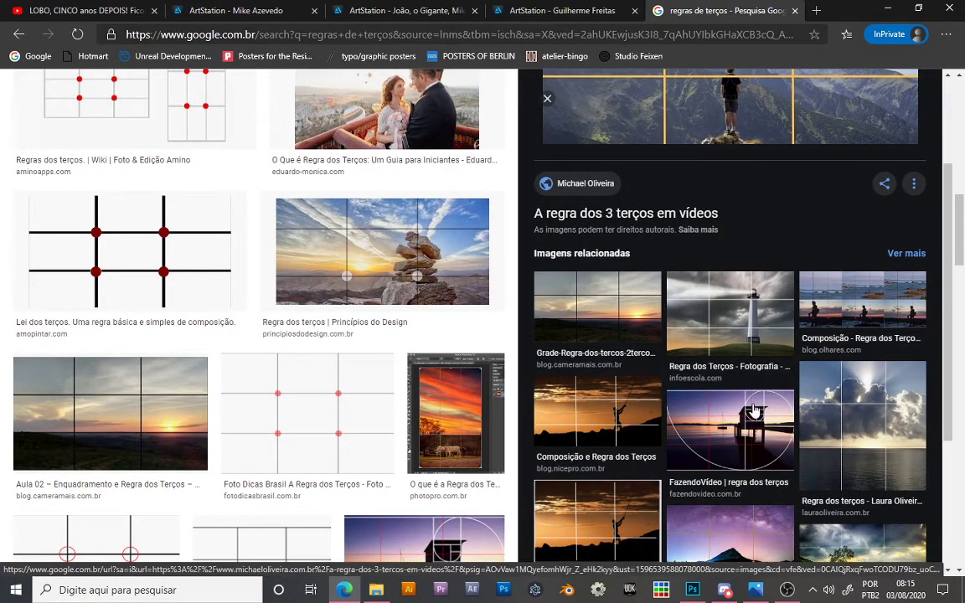
click(679, 402)
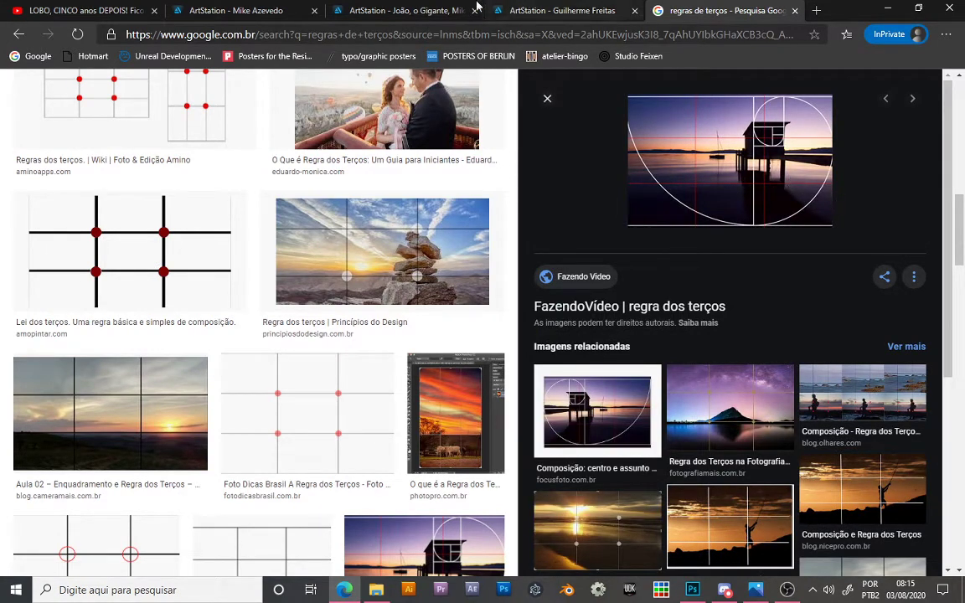
middle_click(677, 7)
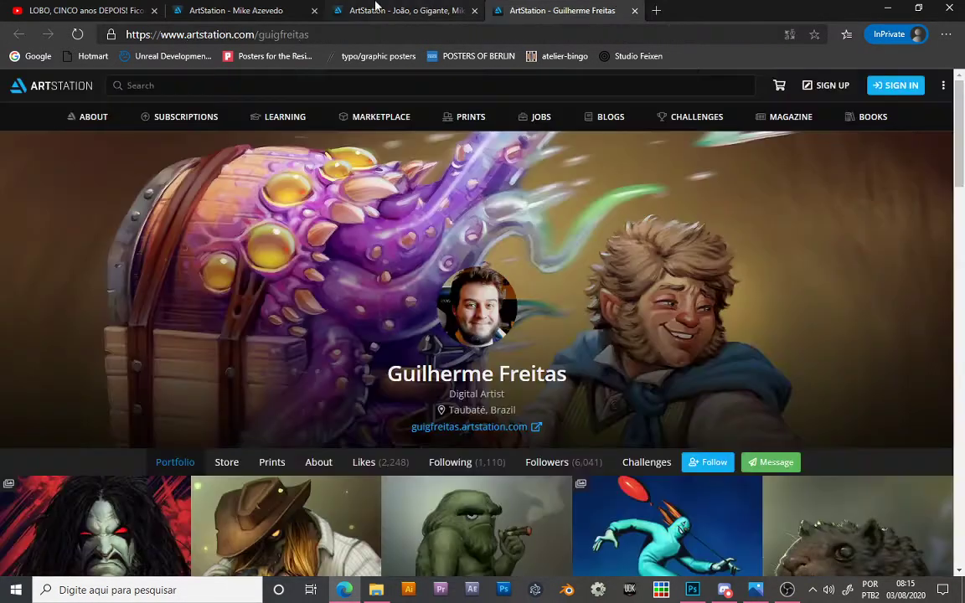
Step: Examine the João, o Gigante artwork and its detail crops of the giant and the cattle herd, and close its page
click(376, 8)
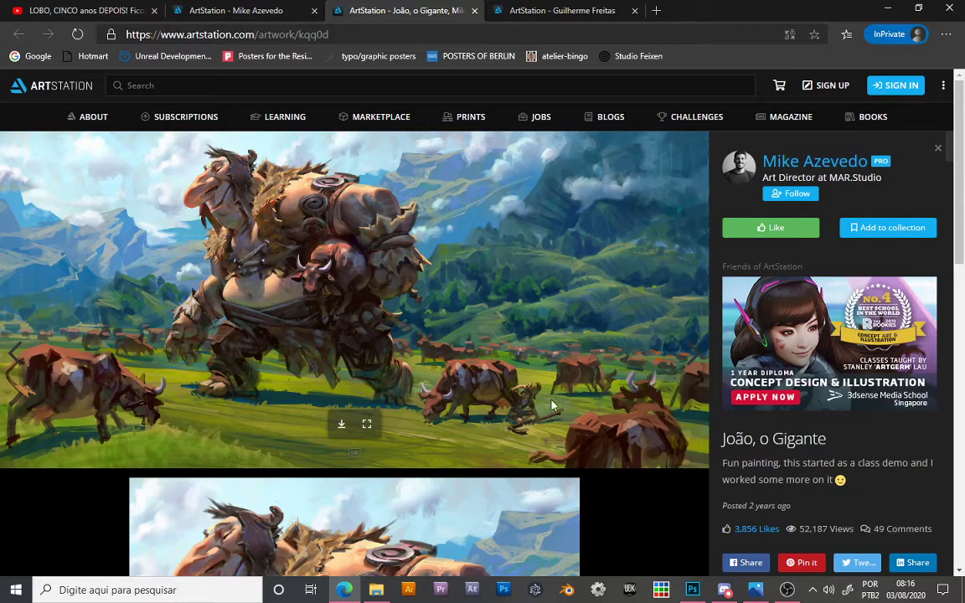
scroll(489, 384, down, 1)
scroll(489, 384, down, 3)
scroll(431, 344, down, 2)
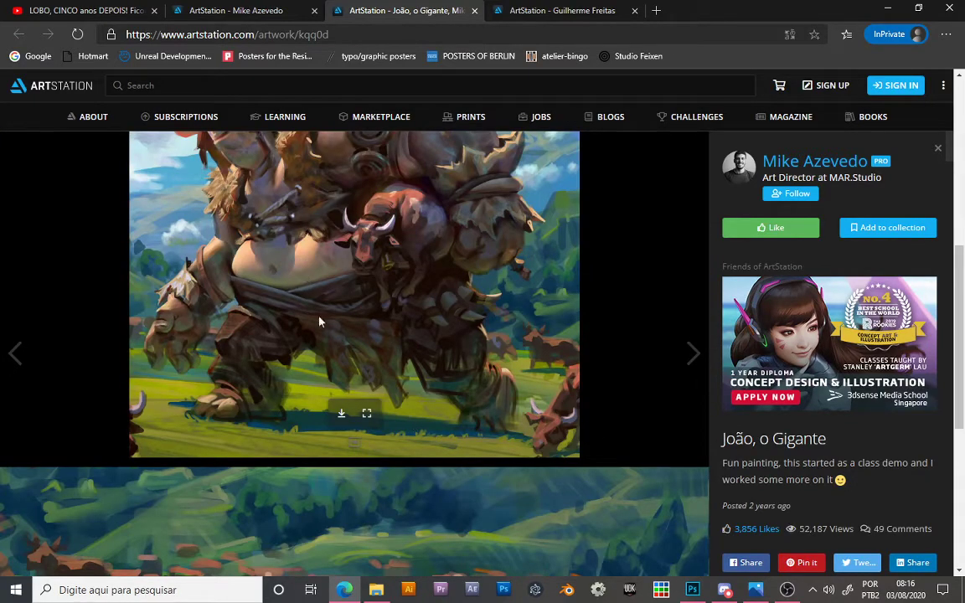
scroll(384, 265, down, 3)
scroll(385, 265, down, 1)
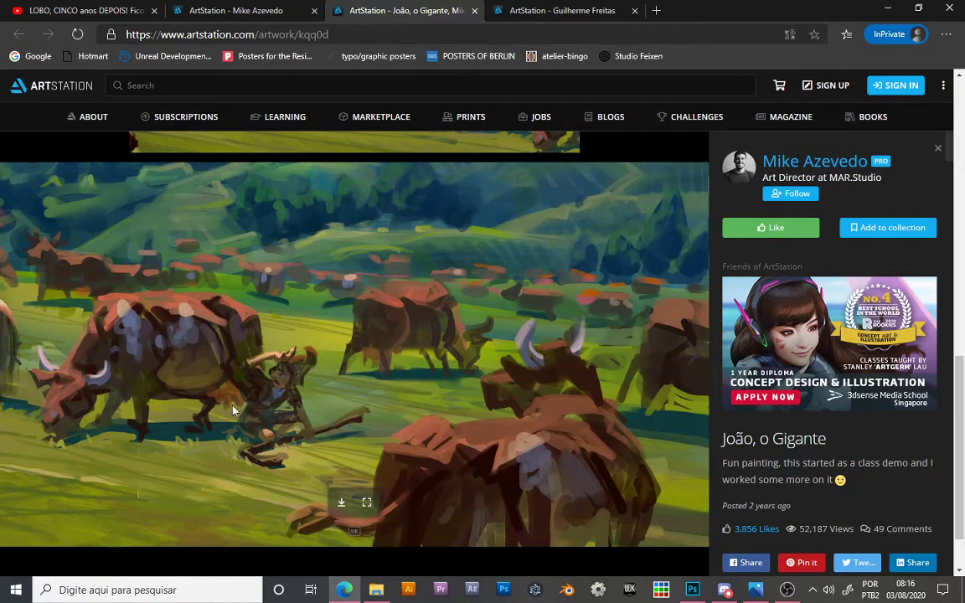
scroll(609, 248, up, 5)
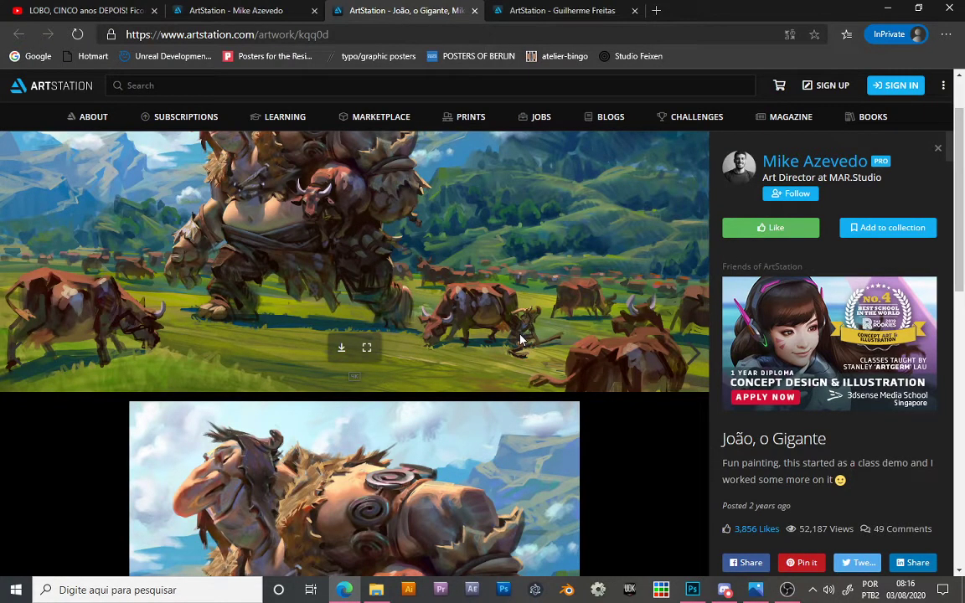
scroll(522, 441, up, 1)
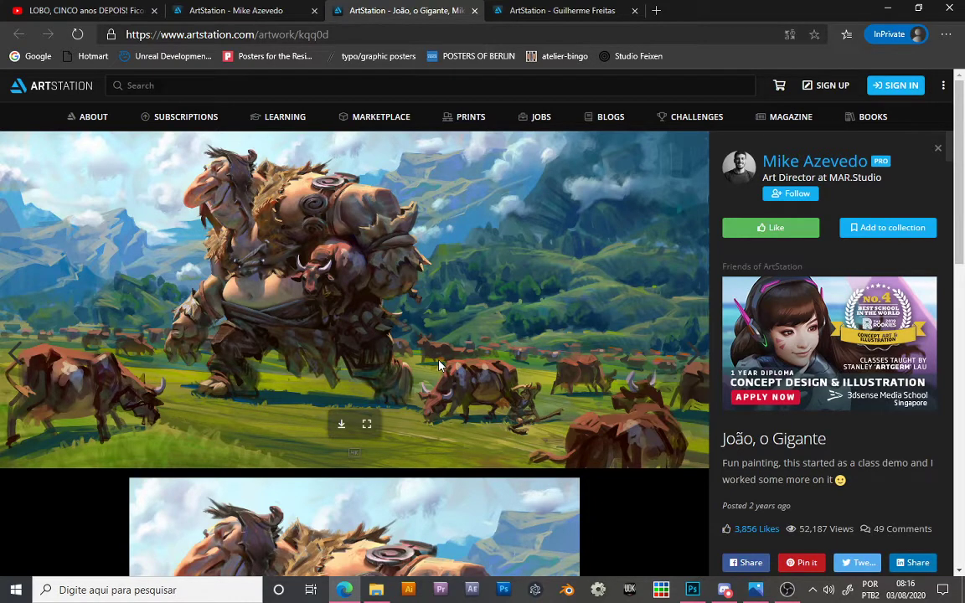
scroll(307, 318, down, 5)
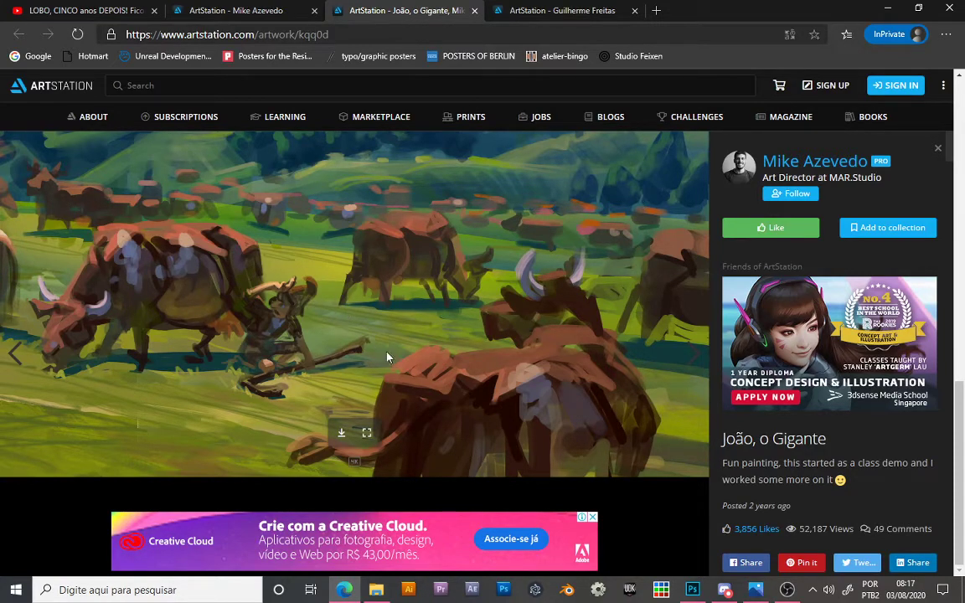
scroll(387, 357, up, 5)
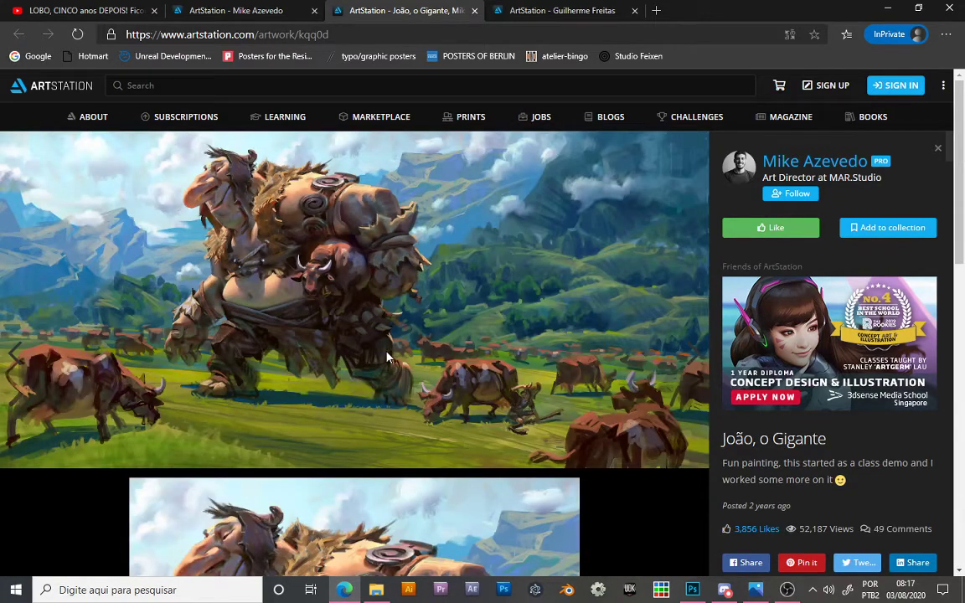
middle_click(381, 7)
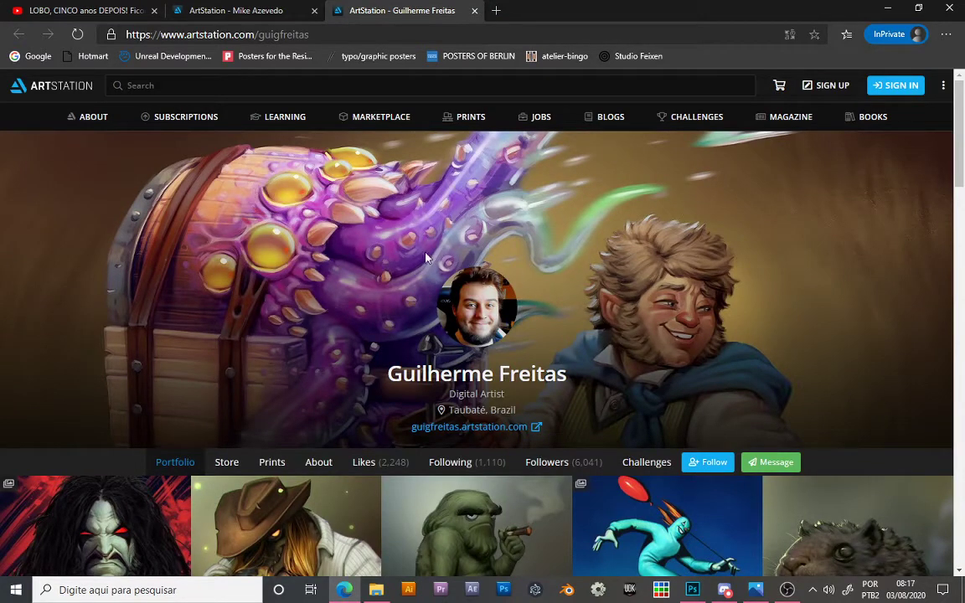
Step: Browse the artwork gallery on the ArtStation portfolio of the digital artist from Taubaté
scroll(420, 258, down, 3)
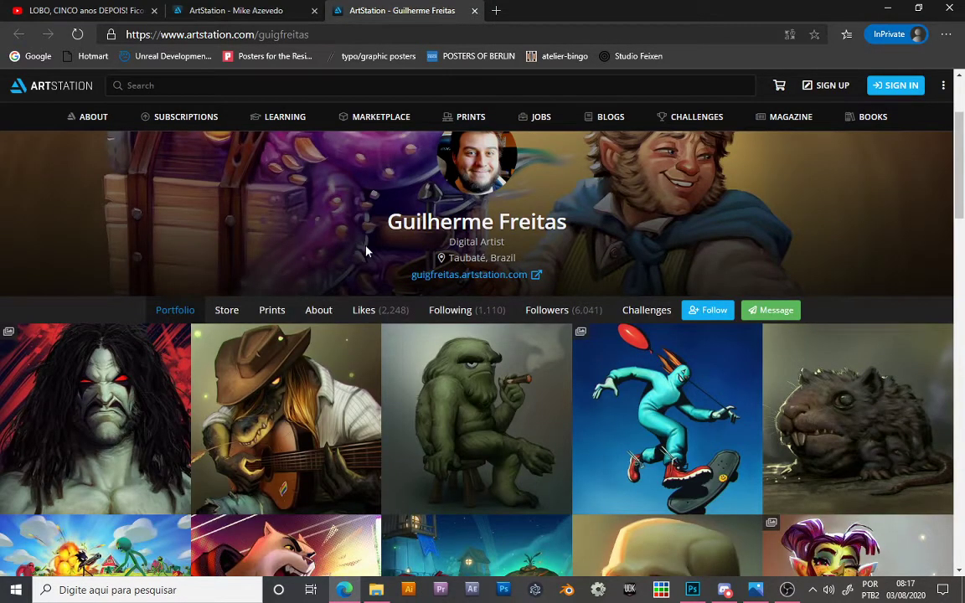
scroll(366, 249, down, 1)
scroll(214, 262, down, 2)
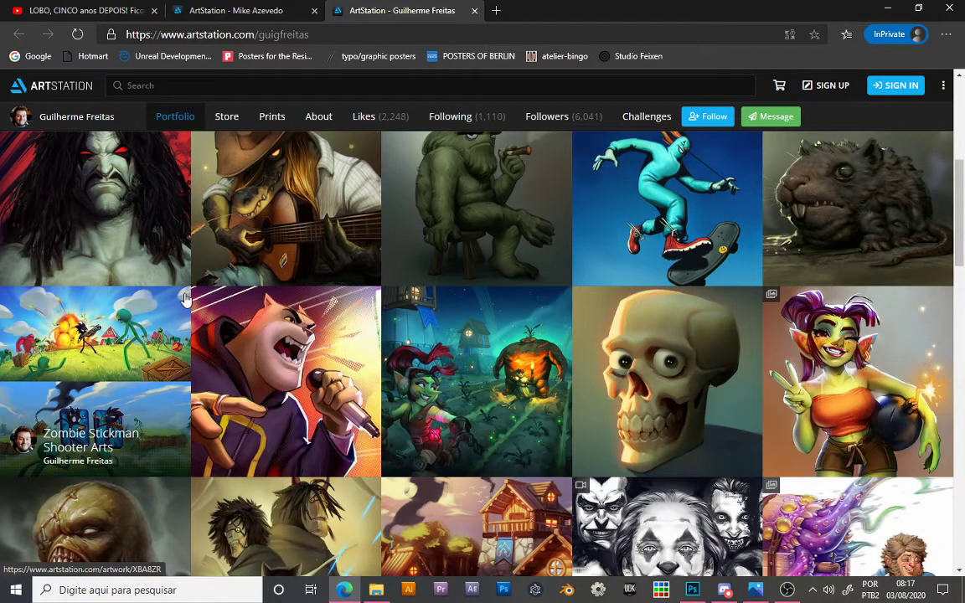
scroll(288, 215, down, 4)
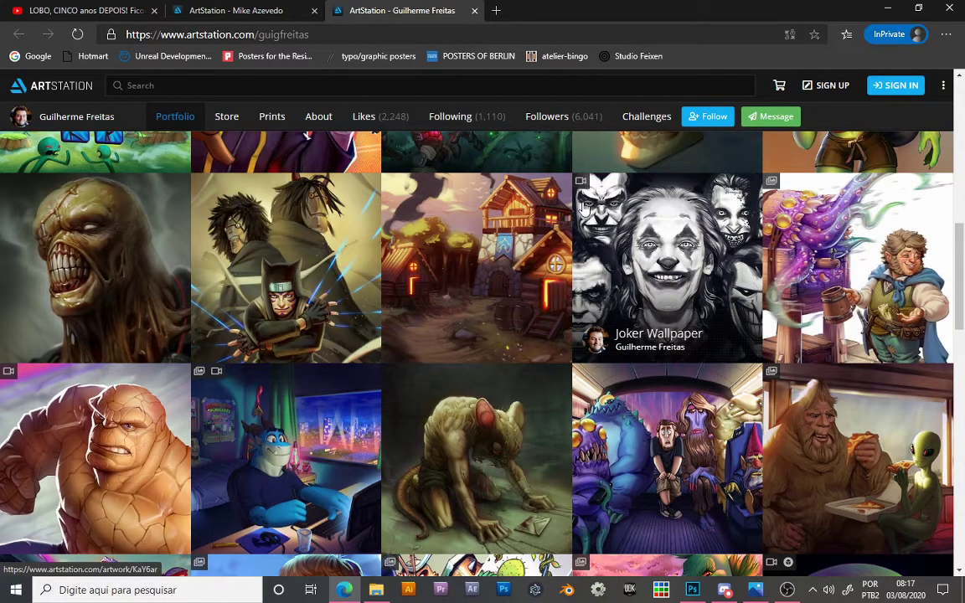
scroll(341, 266, down, 2)
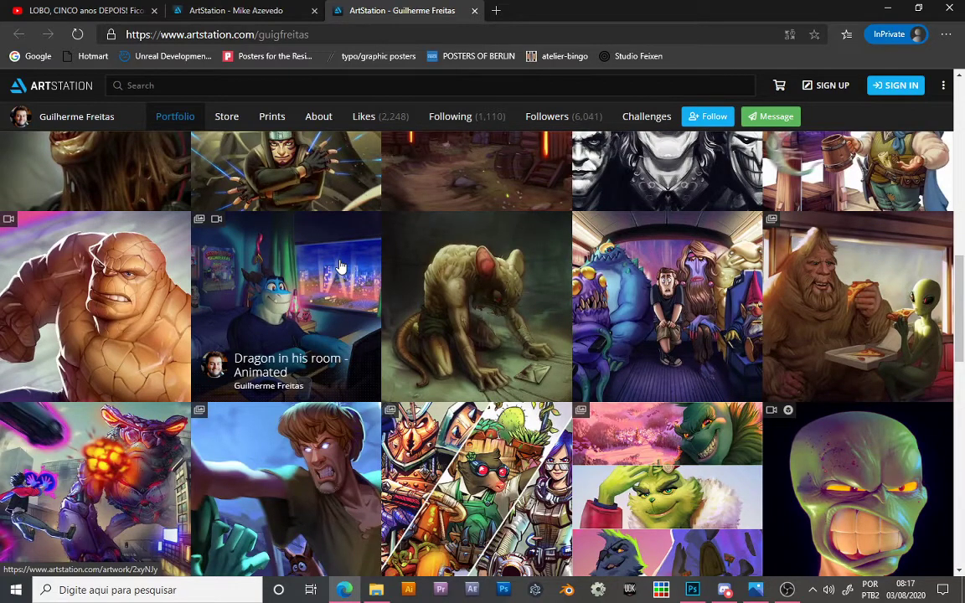
scroll(115, 406, down, 5)
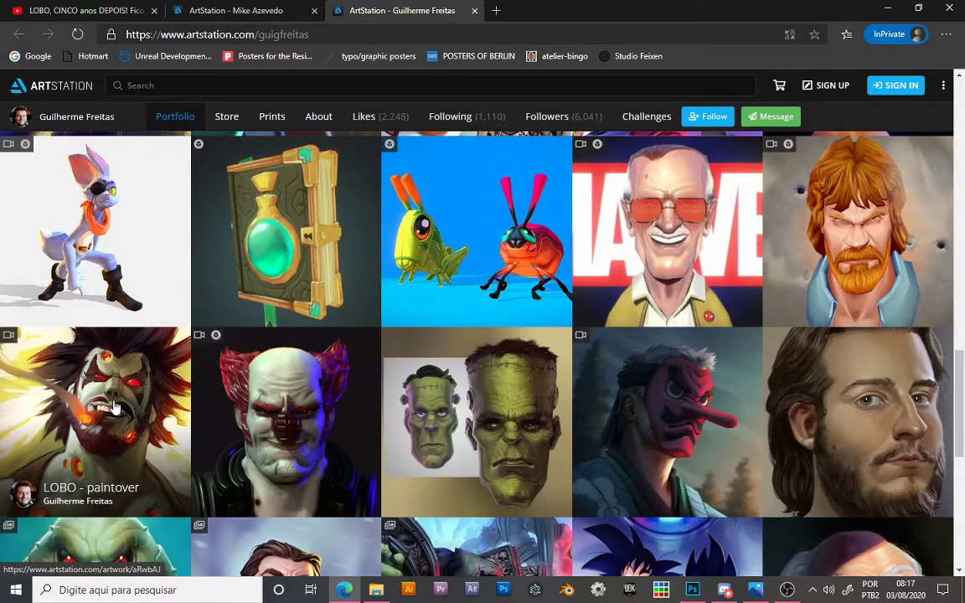
Step: Open the LOBO - paintover artwork in a separate tab, examine the full painting, and close it
click(57, 360)
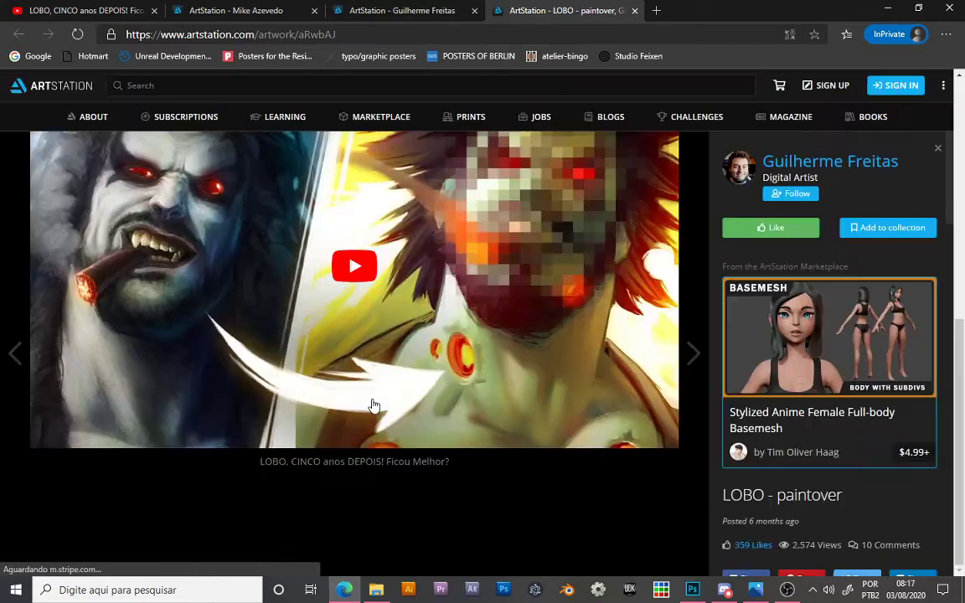
scroll(368, 285, up, 5)
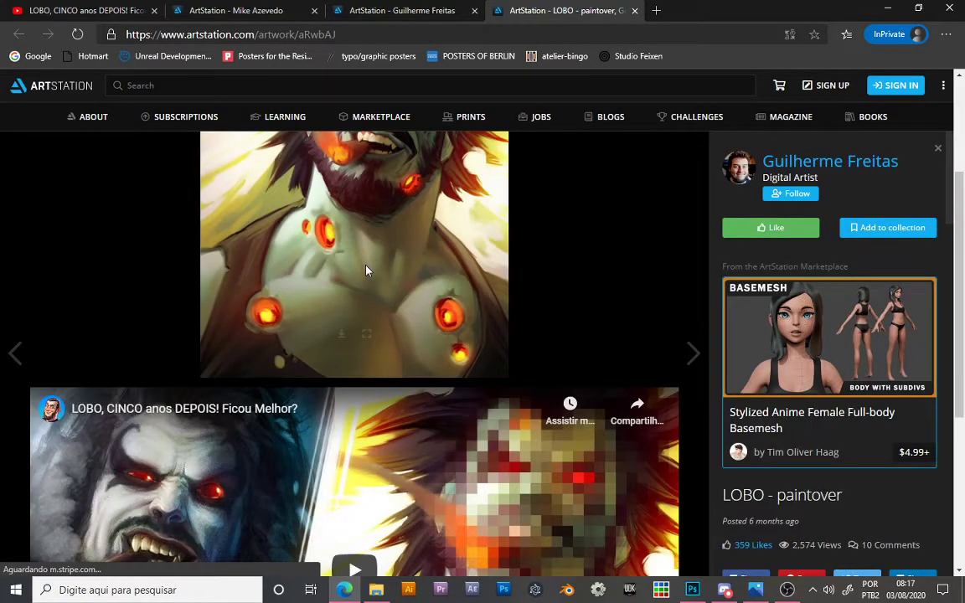
scroll(366, 270, up, 2)
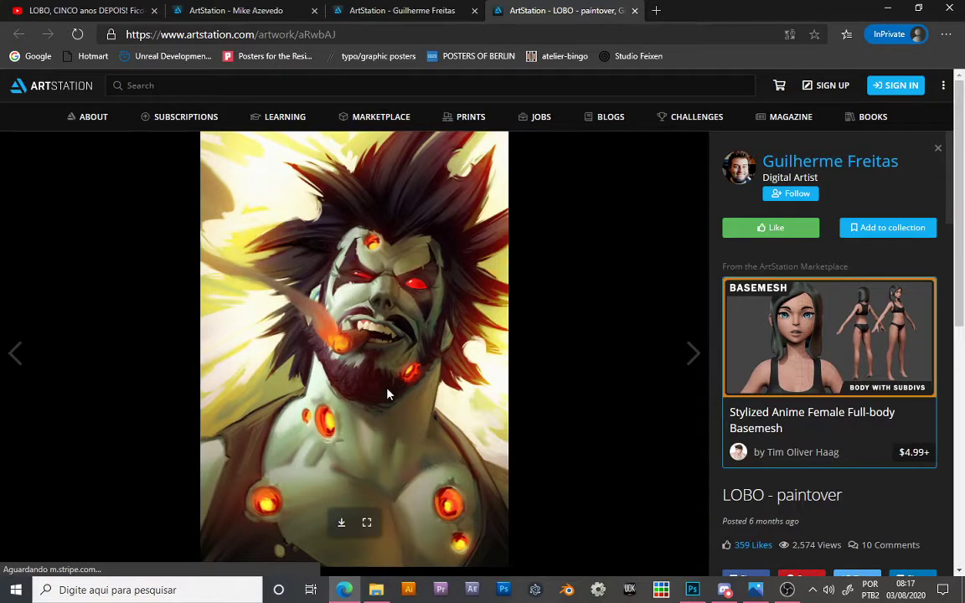
middle_click(526, 7)
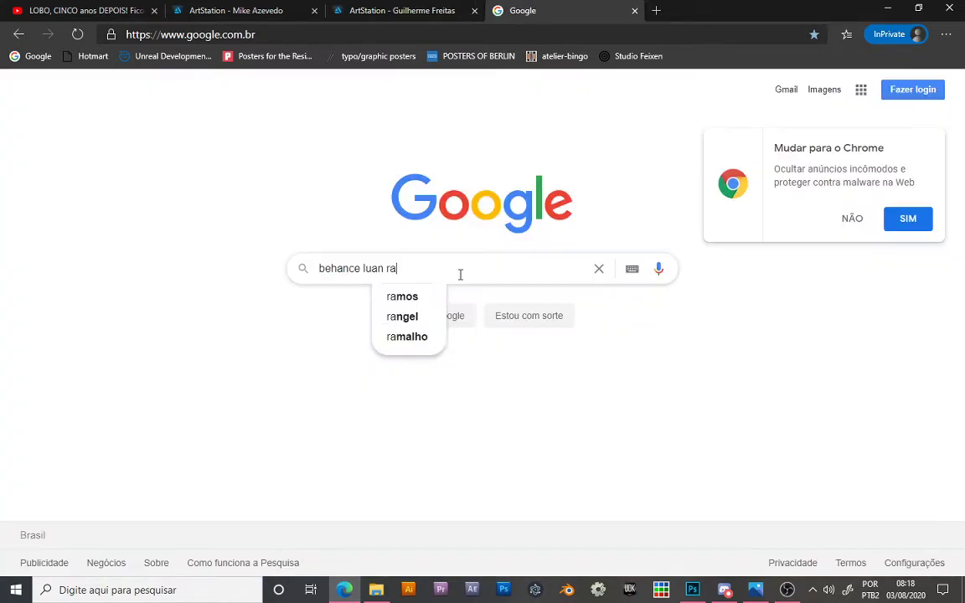
Step: Search Google for the instructor's Behance portfolio and look through the Brasil 2020 project, closing it when done
text(niery)
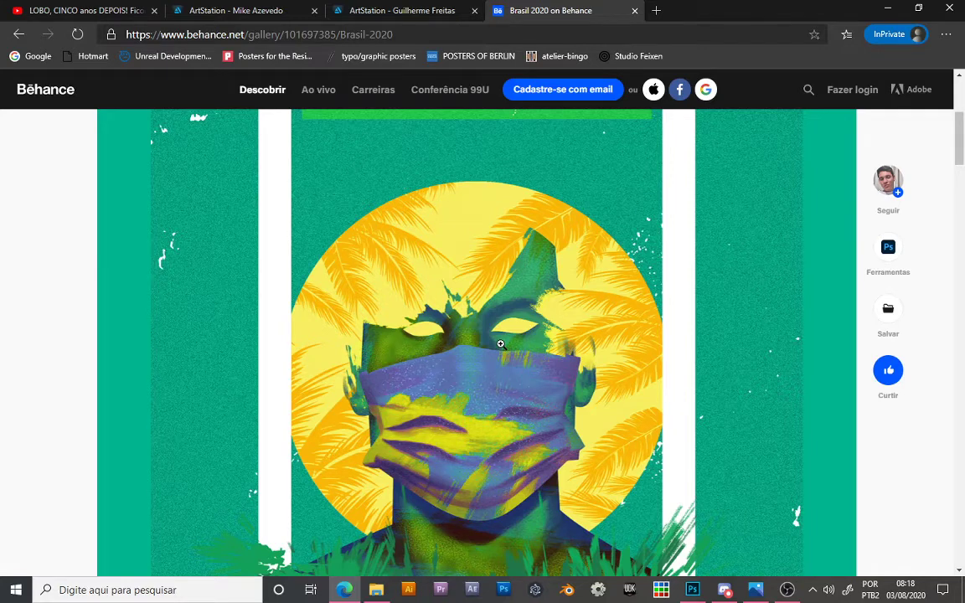
scroll(351, 313, down, 10)
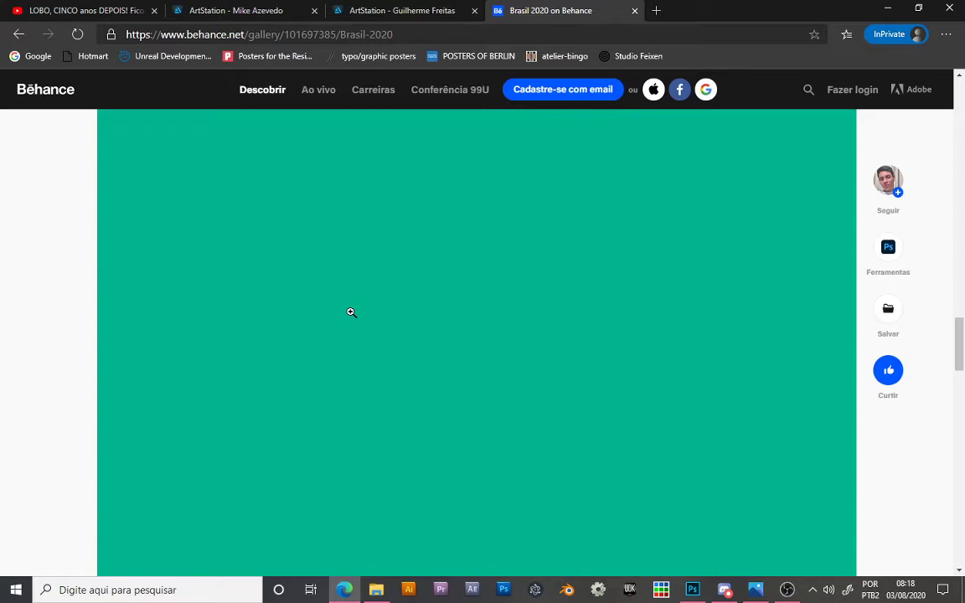
key(ctrl+w)
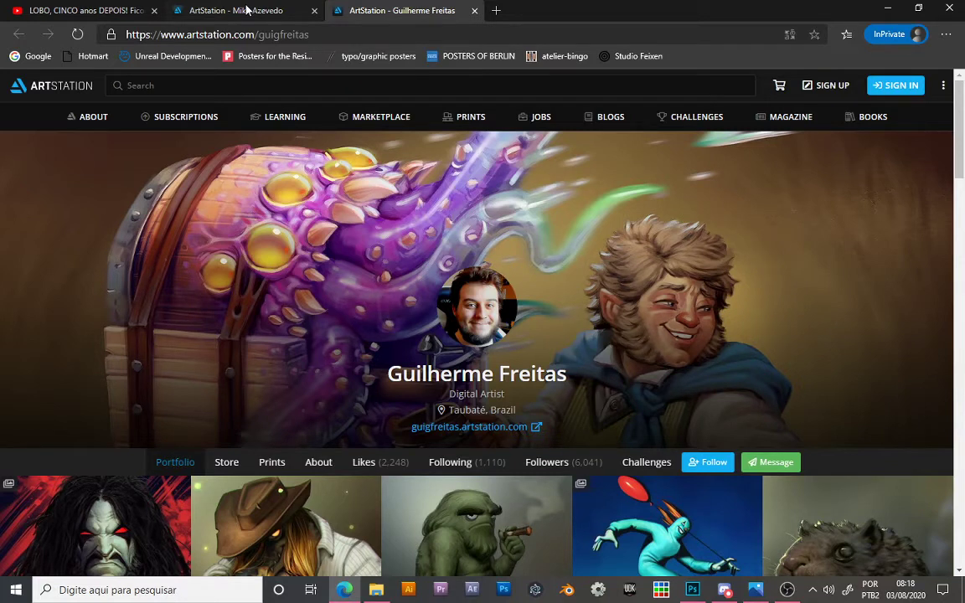
Step: Switch to the Untitled-1 document in Photoshop and add a new empty layer above the Background
key(ctrl+1)
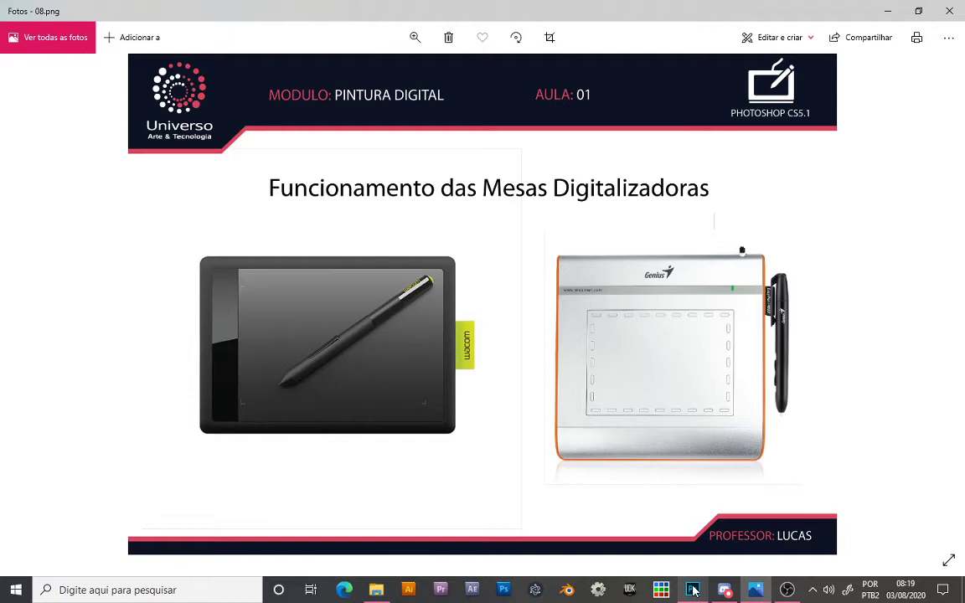
click(692, 590)
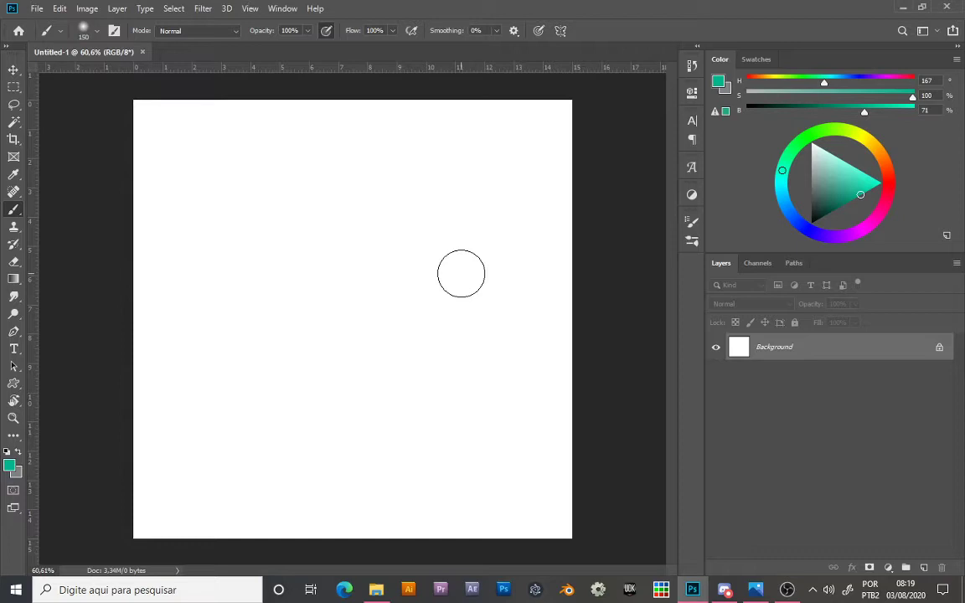
key(ctrl+shift+alt+n)
click(37, 9)
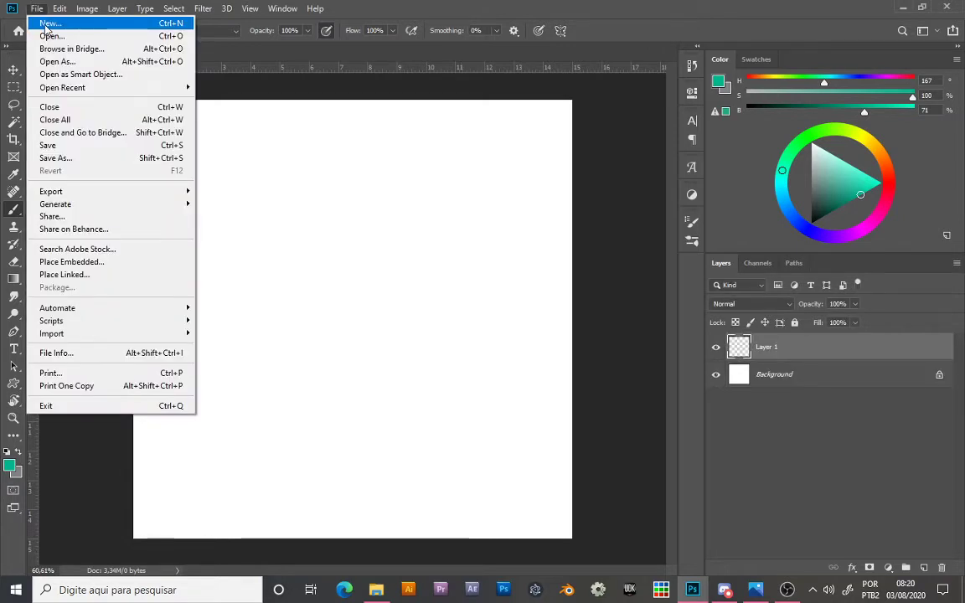
click(449, 266)
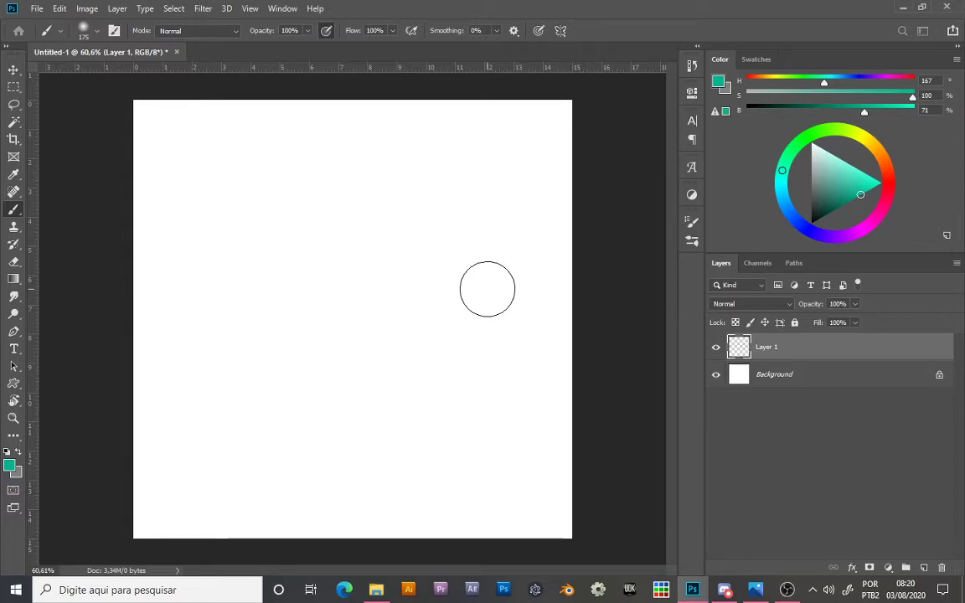
Step: Set the brush size to 105 and paint winding green test strokes on the new layer with soft and hard round tips
key(bracketright)
key(bracketright)
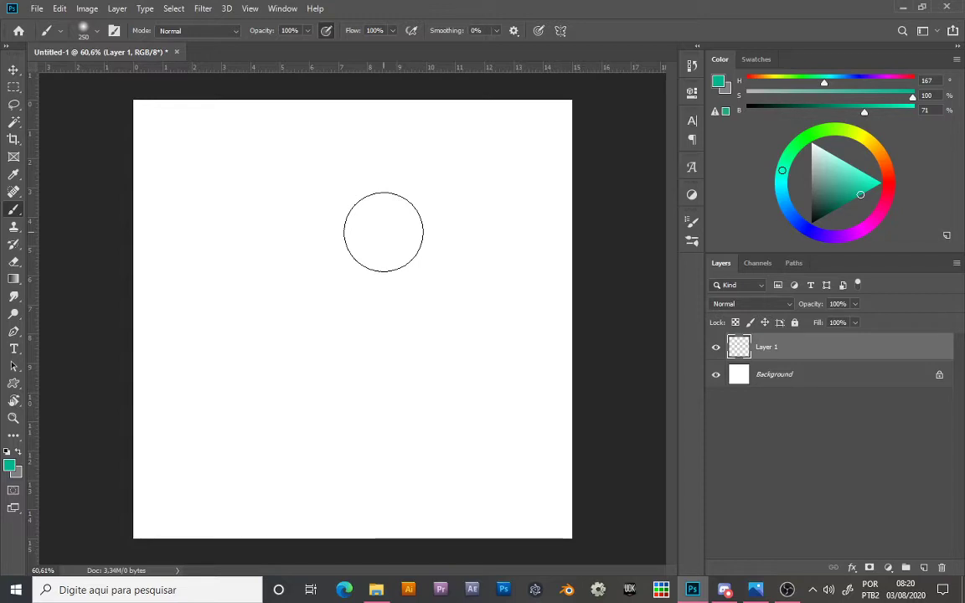
right_click(384, 232)
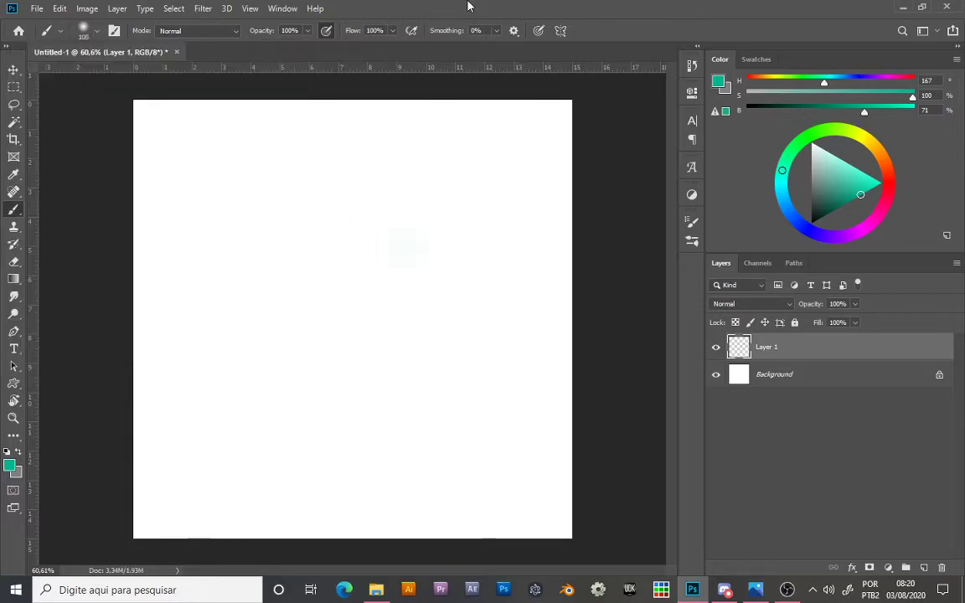
drag(285, 127, 263, 155)
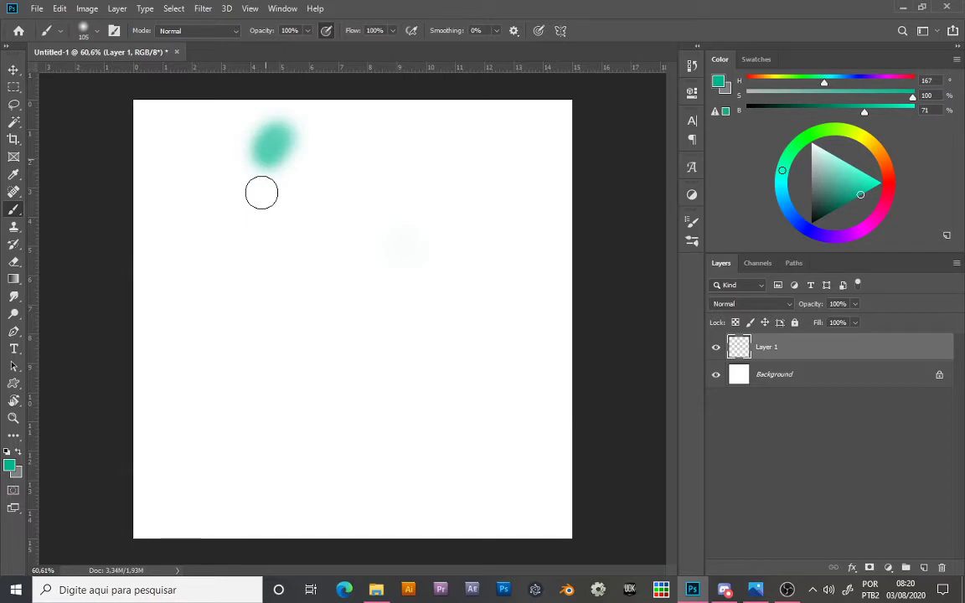
drag(276, 130, 473, 440)
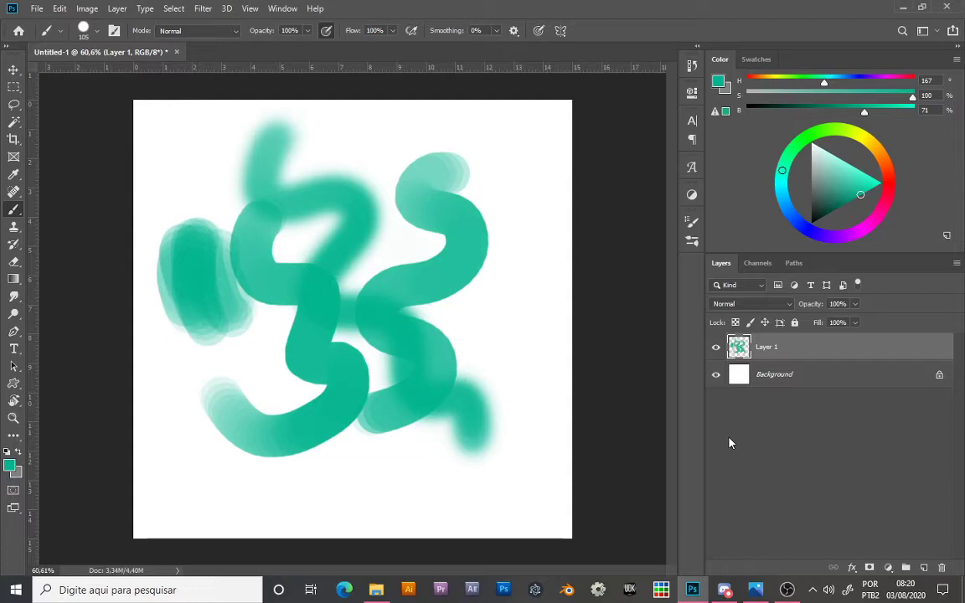
Step: Switch to Discord and disconnect from the Segunda-feira 08:00 voice channel to end the screen share
click(725, 590)
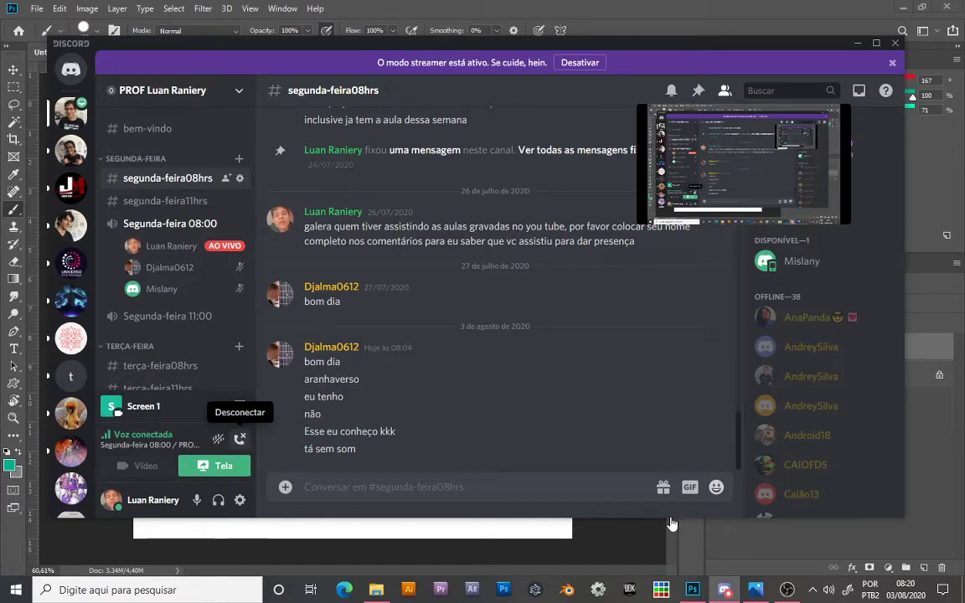
click(239, 438)
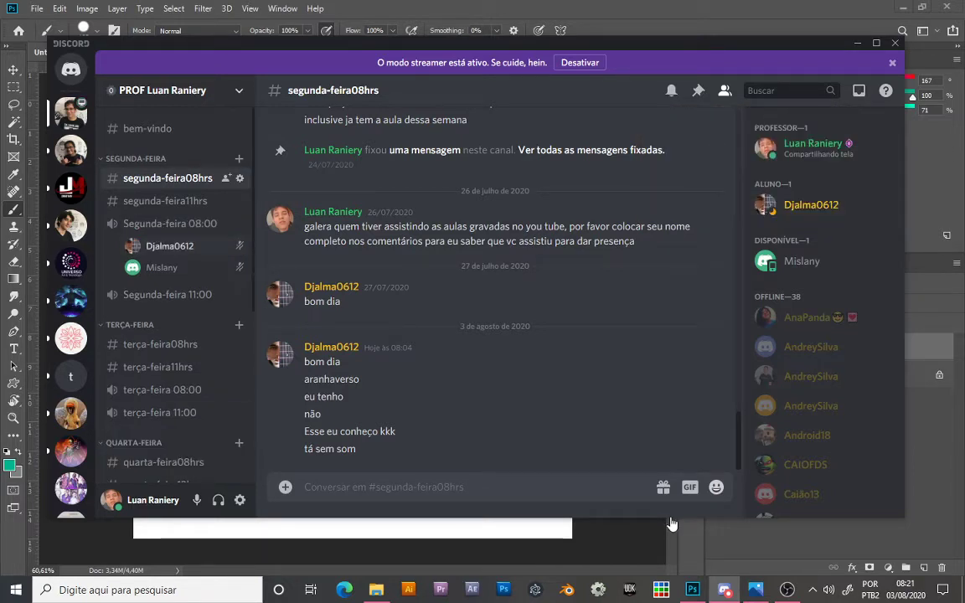
Step: Rejoin the Segunda-feira 08:00 voice channel, share the whole Screen 1 live, and minimize Discord to return to Photoshop
click(171, 224)
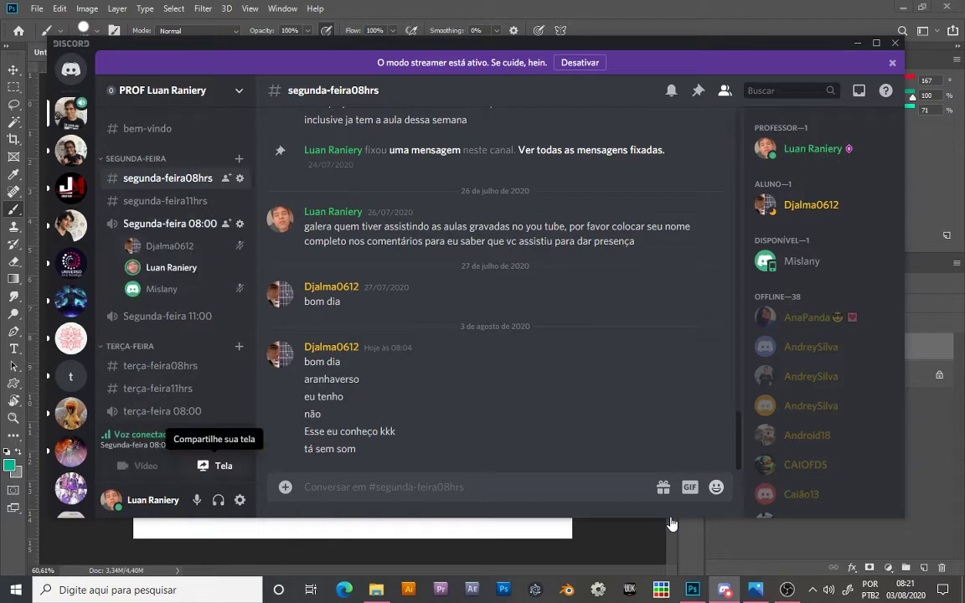
click(216, 466)
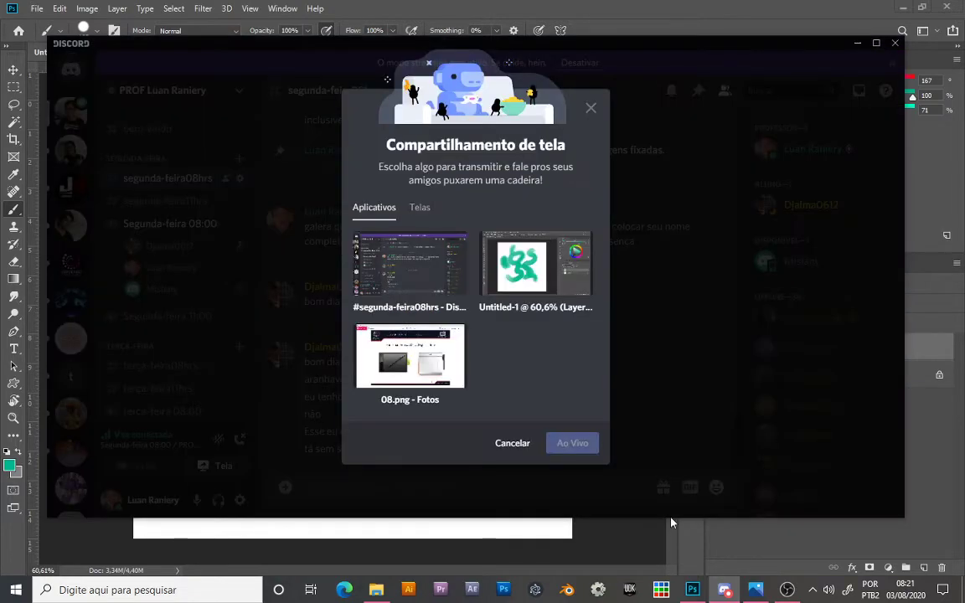
click(419, 207)
click(410, 267)
click(571, 446)
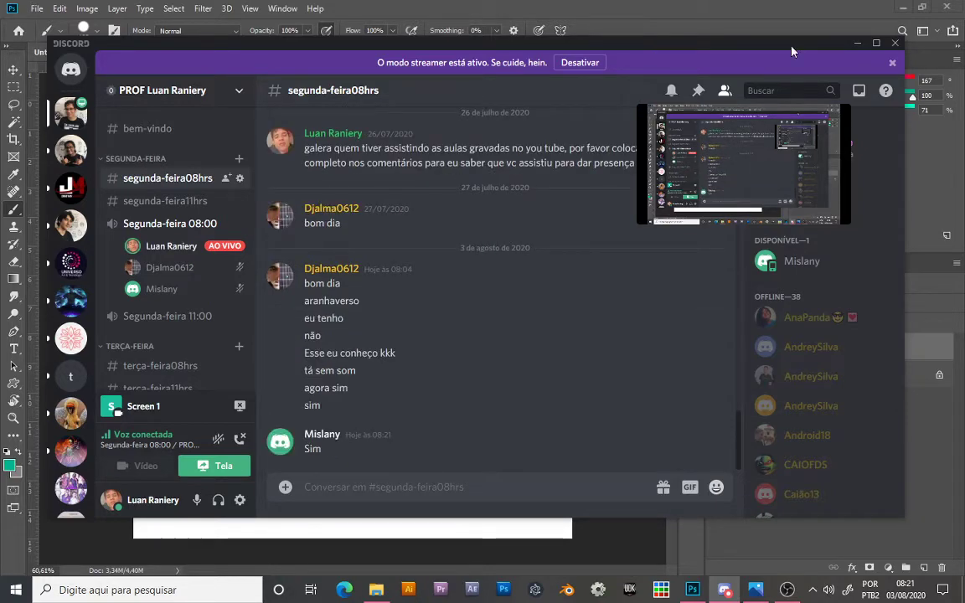
click(857, 43)
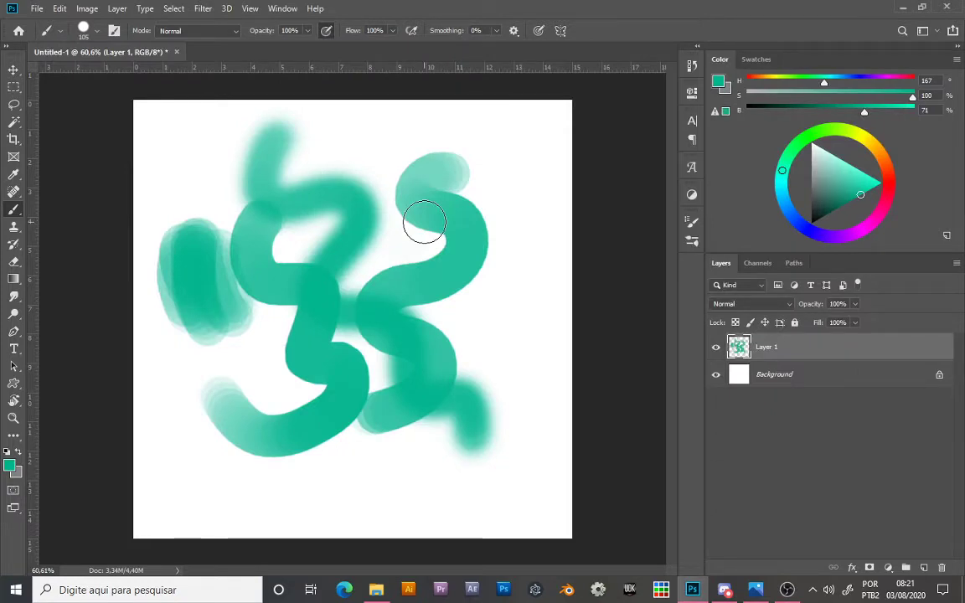
Step: Set the brush hardness to 0% and paint soft winding green strokes over Layer 1
click(87, 30)
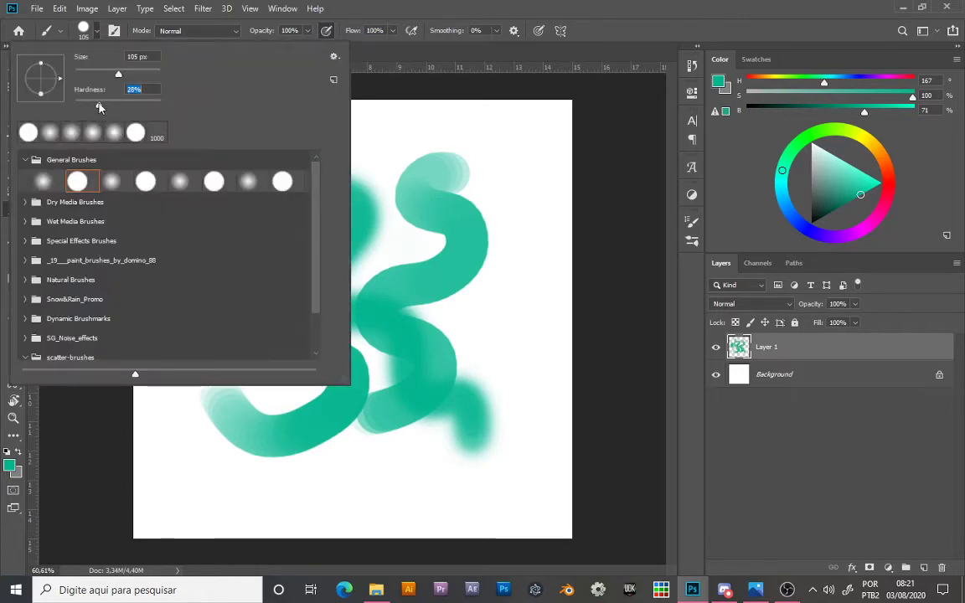
click(75, 104)
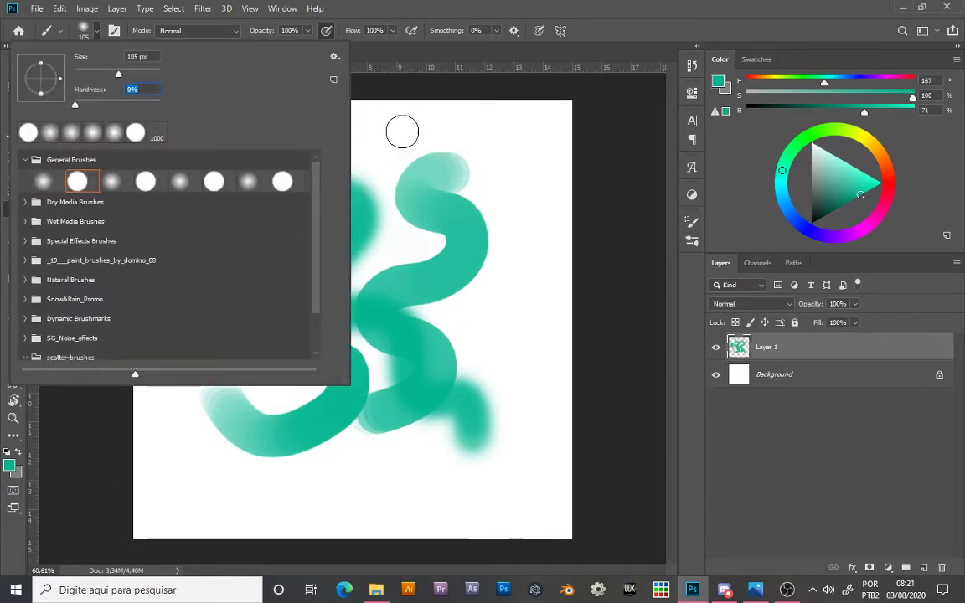
click(397, 144)
mouse_move(427, 173)
mouse_down()
mouse_move(345, 284)
mouse_move(282, 519)
mouse_move(514, 498)
mouse_up()
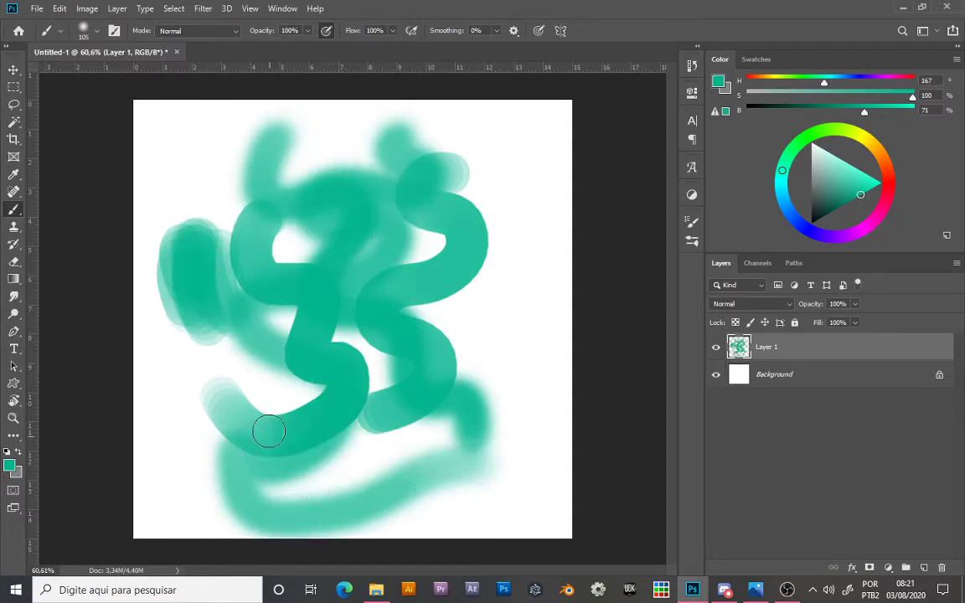
drag(332, 498, 479, 489)
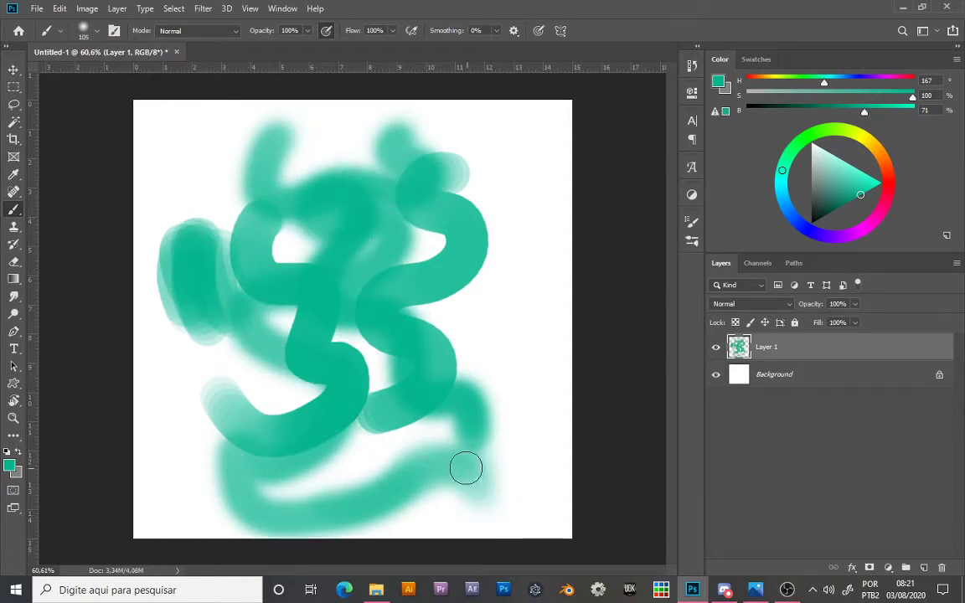
Step: Set the brush hardness to 100% and paint hard-edged winding green strokes and a small scribbled patch on Layer 1
click(87, 30)
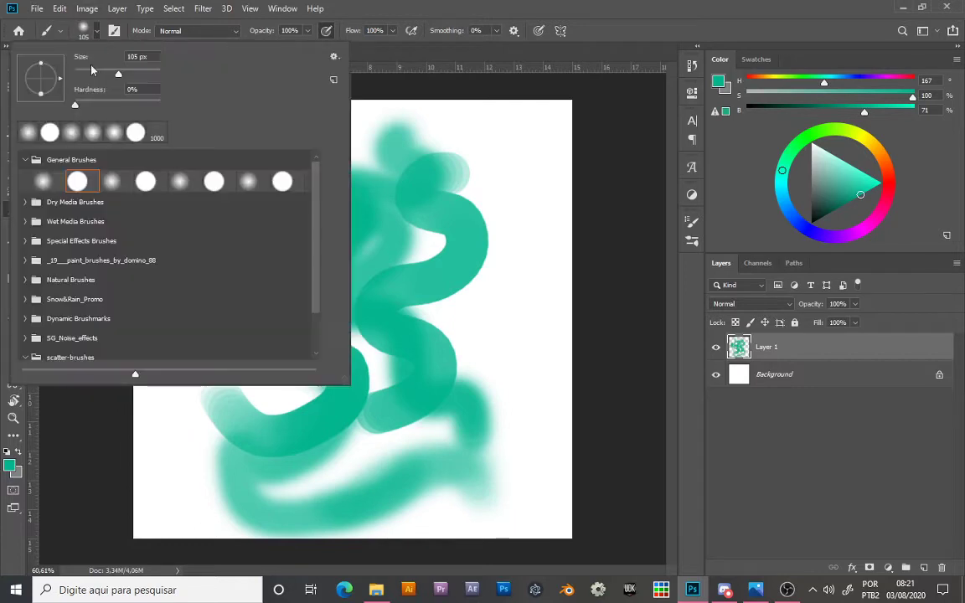
drag(75, 106, 157, 101)
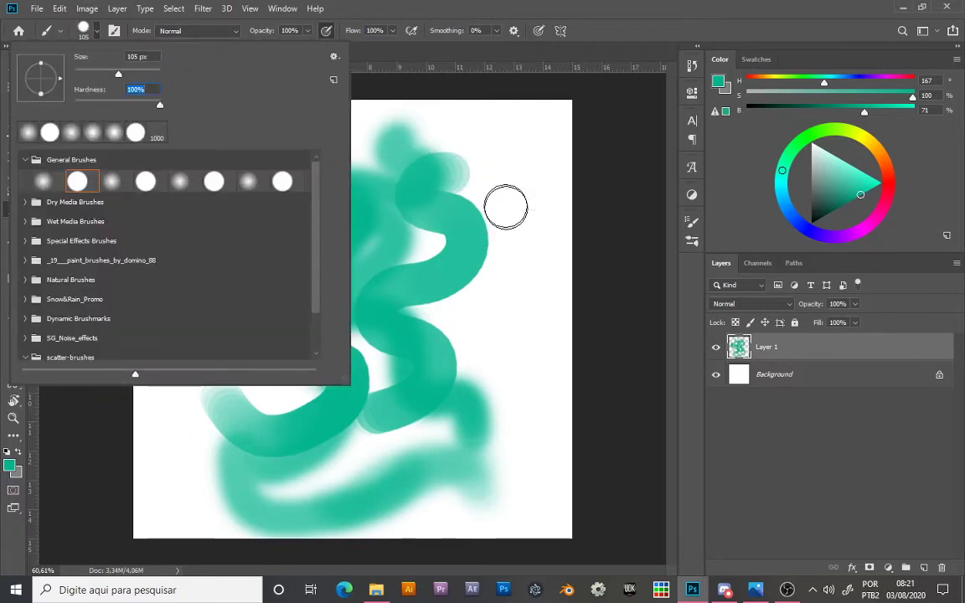
click(507, 206)
mouse_move(512, 213)
mouse_down()
mouse_move(492, 406)
mouse_move(506, 474)
mouse_move(336, 469)
mouse_up()
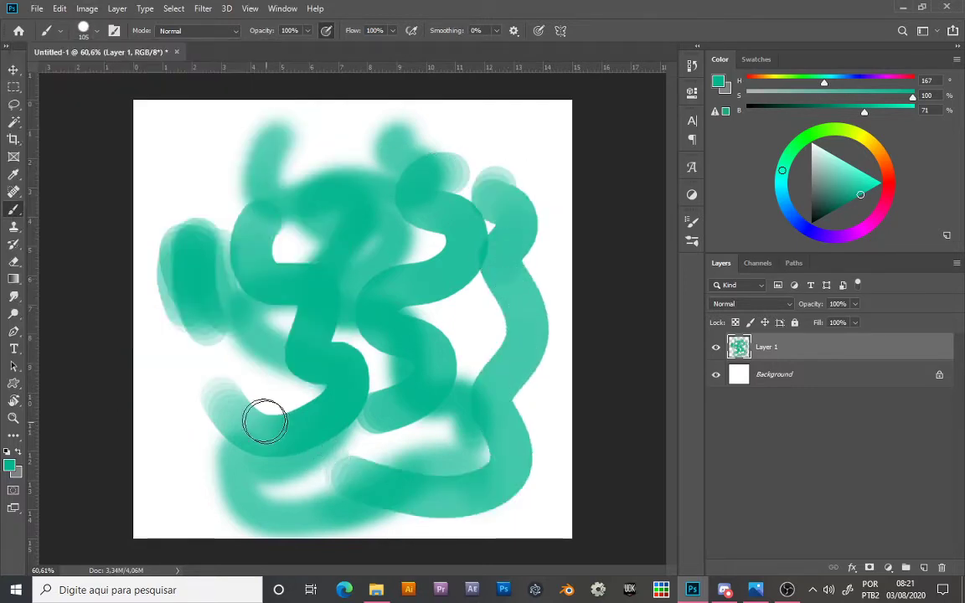
mouse_move(196, 166)
mouse_down()
mouse_move(198, 158)
mouse_move(207, 178)
mouse_move(236, 154)
mouse_up()
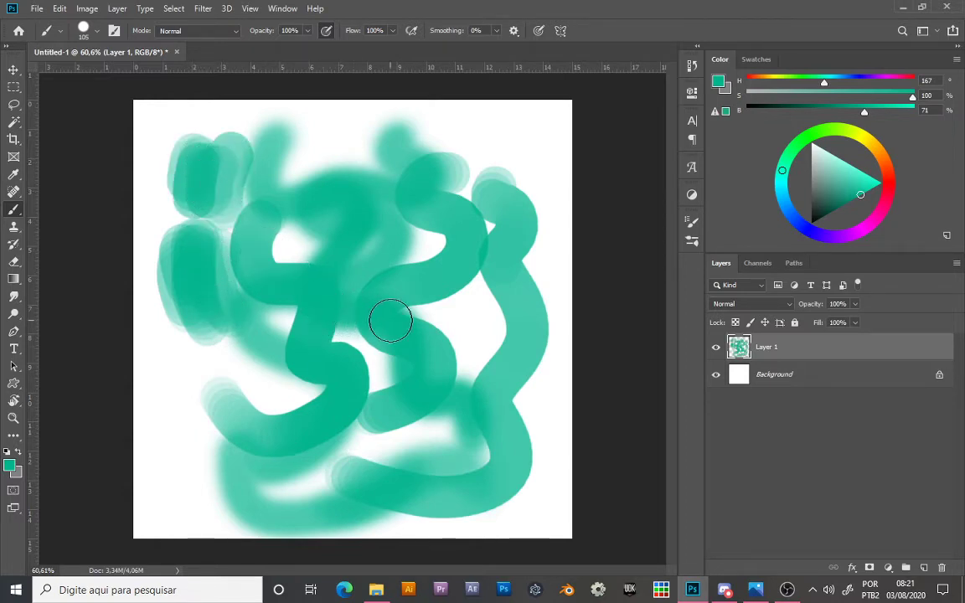
Step: Erase part of the long hard-edged stroke with the Eraser and set the eraser hardness to 100%
key(e)
mouse_move(493, 388)
mouse_down()
mouse_move(527, 354)
mouse_move(515, 382)
mouse_move(543, 367)
mouse_move(509, 350)
mouse_up()
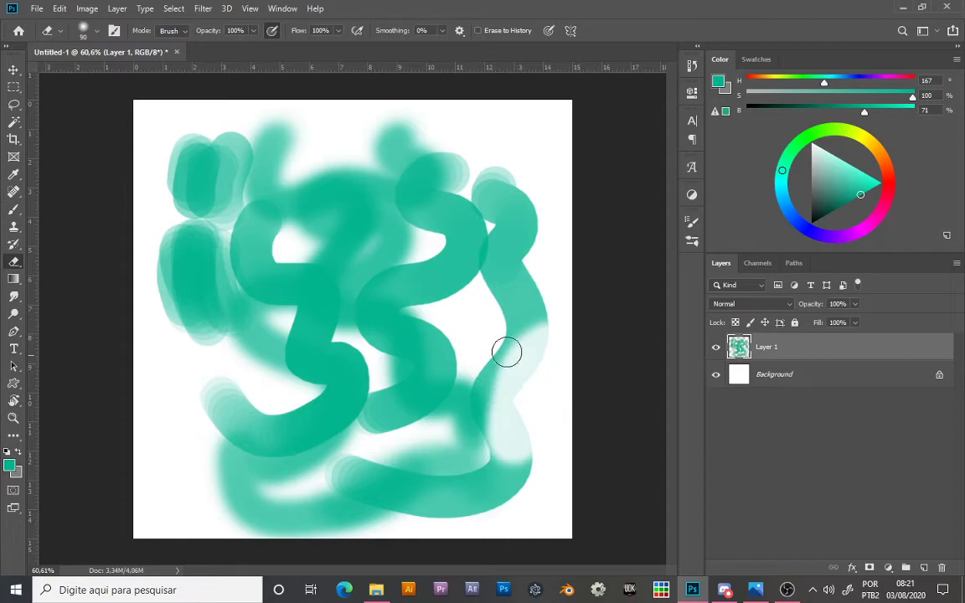
click(96, 32)
click(251, 35)
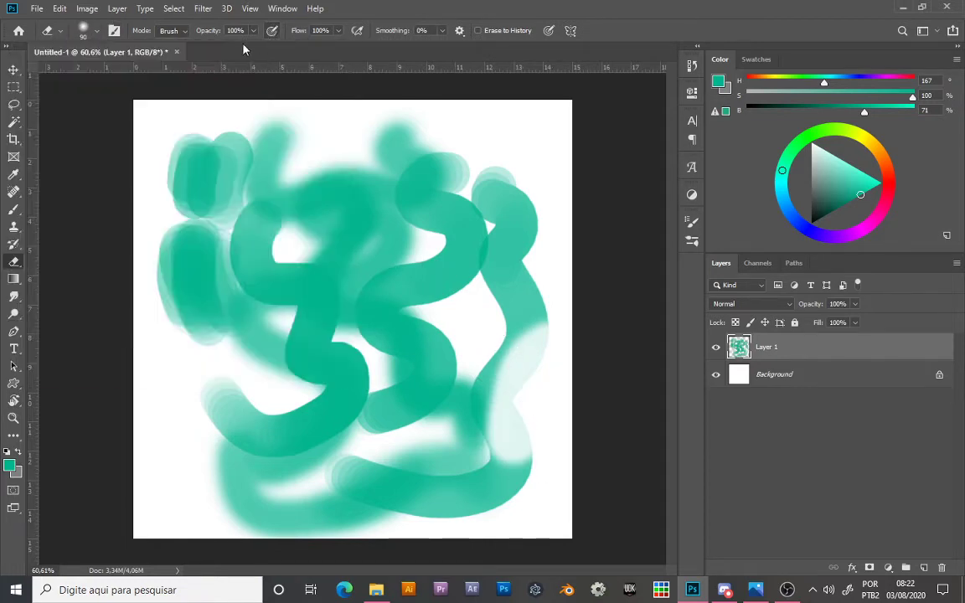
click(92, 34)
drag(83, 107, 236, 114)
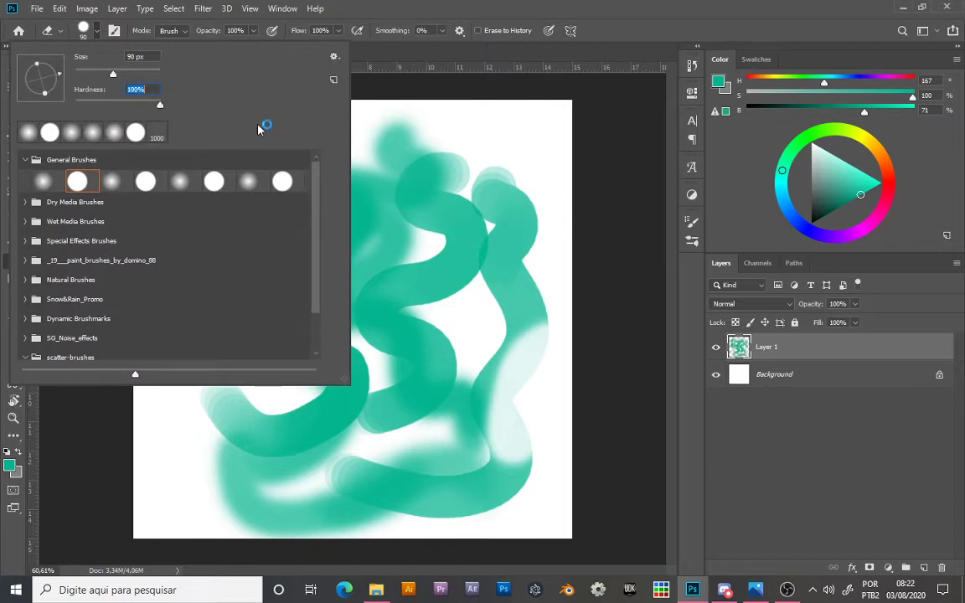
click(444, 10)
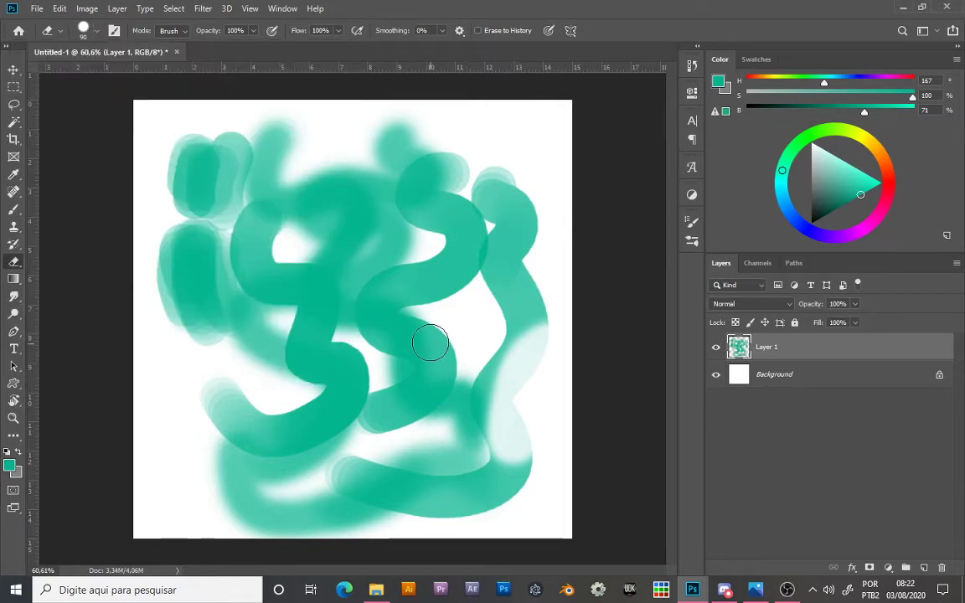
Step: Enlarge the eraser to 400 px, erase all the green strokes from Layer 1, and return to the Brush tool
key(bracketright)
key(bracketright)
key(bracketright)
key(bracketright)
key(bracketright)
key(bracketright)
key(bracketright)
key(bracketright)
mouse_move(538, 457)
mouse_down()
mouse_move(286, 472)
mouse_move(216, 240)
mouse_move(224, 193)
mouse_move(381, 374)
mouse_move(290, 203)
mouse_move(412, 269)
mouse_move(414, 416)
mouse_move(509, 401)
mouse_up()
key(b)
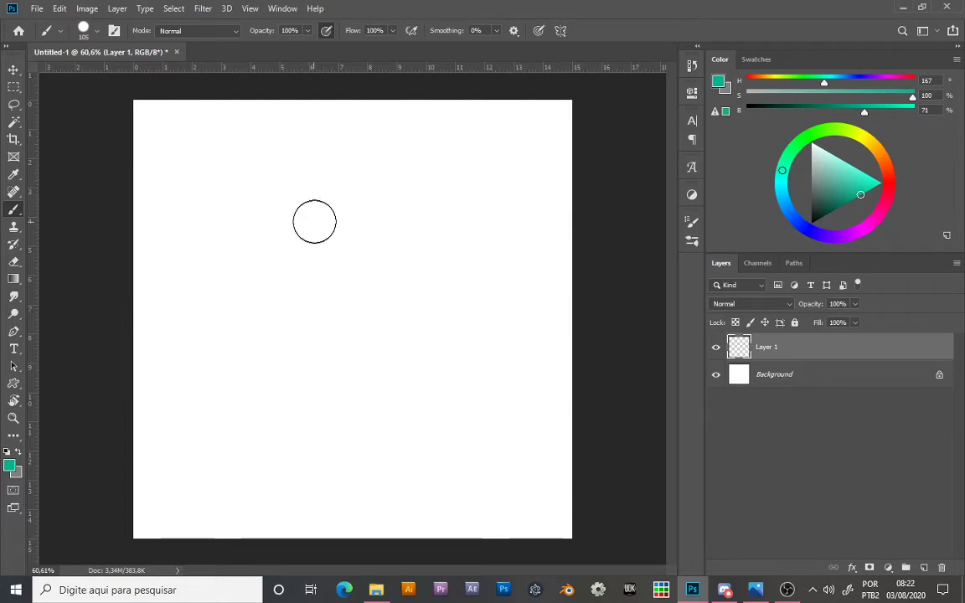
Step: Reduce the brush size to 80 px, paint a few short overlapping green strokes, and erase them from Layer 1
key(bracketleft)
drag(252, 172, 331, 264)
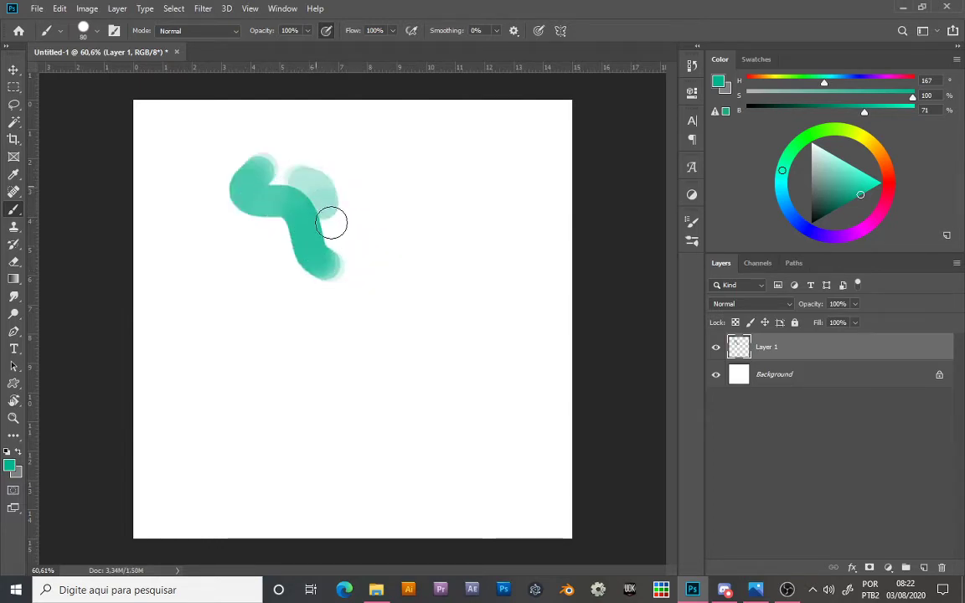
mouse_move(295, 190)
mouse_down()
mouse_move(347, 252)
mouse_move(373, 226)
mouse_move(357, 219)
mouse_move(347, 228)
mouse_move(300, 163)
mouse_move(371, 227)
mouse_move(380, 227)
mouse_move(314, 173)
mouse_move(398, 236)
mouse_move(376, 236)
mouse_move(310, 184)
mouse_move(326, 220)
mouse_up()
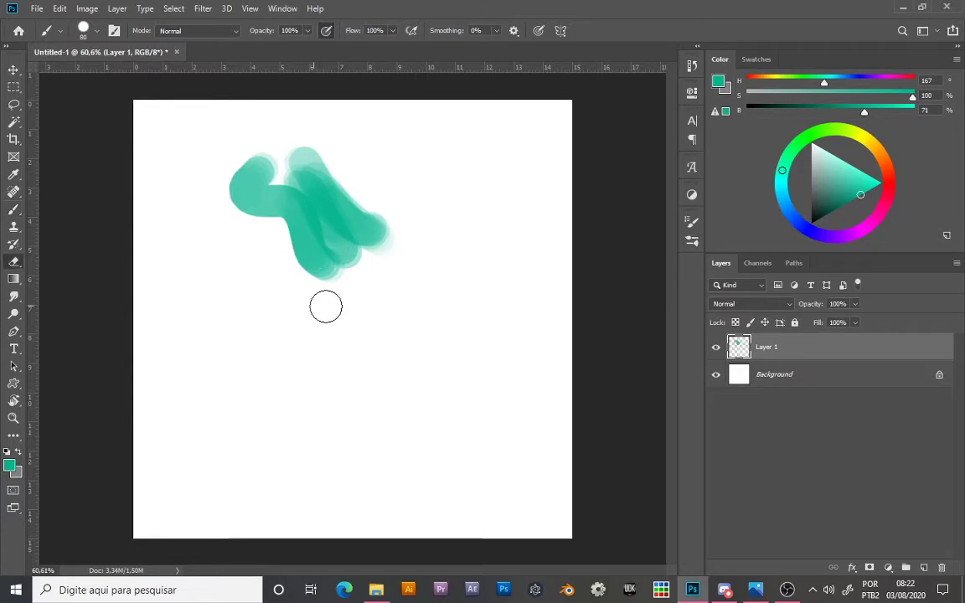
key(e)
mouse_move(325, 304)
mouse_down()
mouse_move(280, 183)
mouse_move(325, 244)
mouse_up()
key(b)
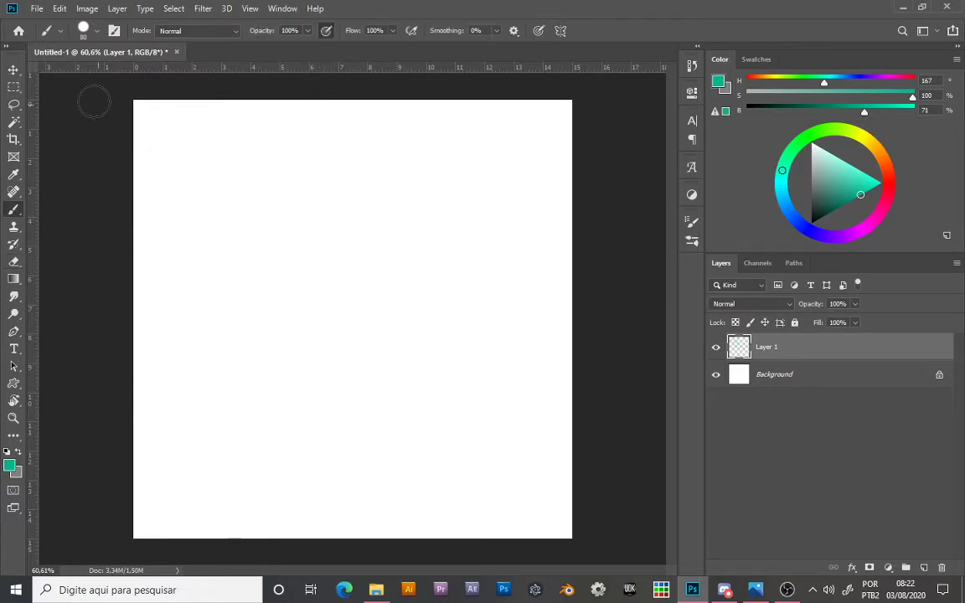
Step: Flatten the round brush tip into a thin, slightly tilted ellipse by reducing its roundness
click(97, 31)
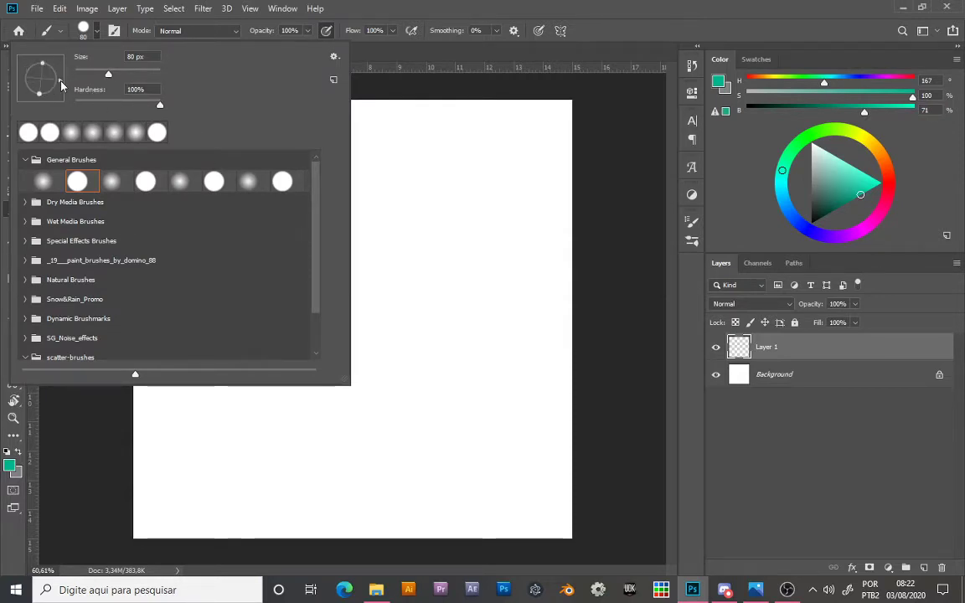
drag(61, 84, 58, 73)
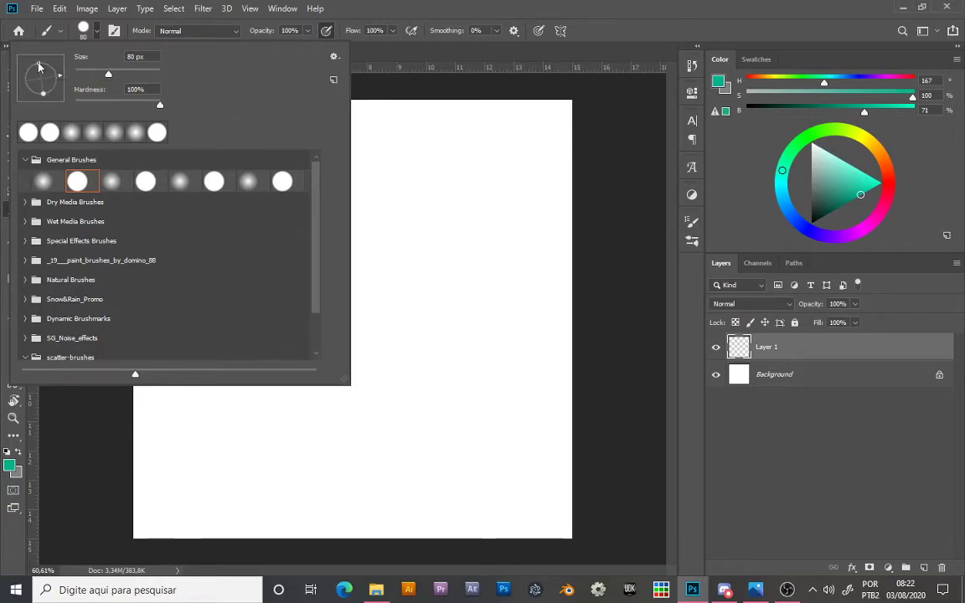
drag(43, 94, 46, 86)
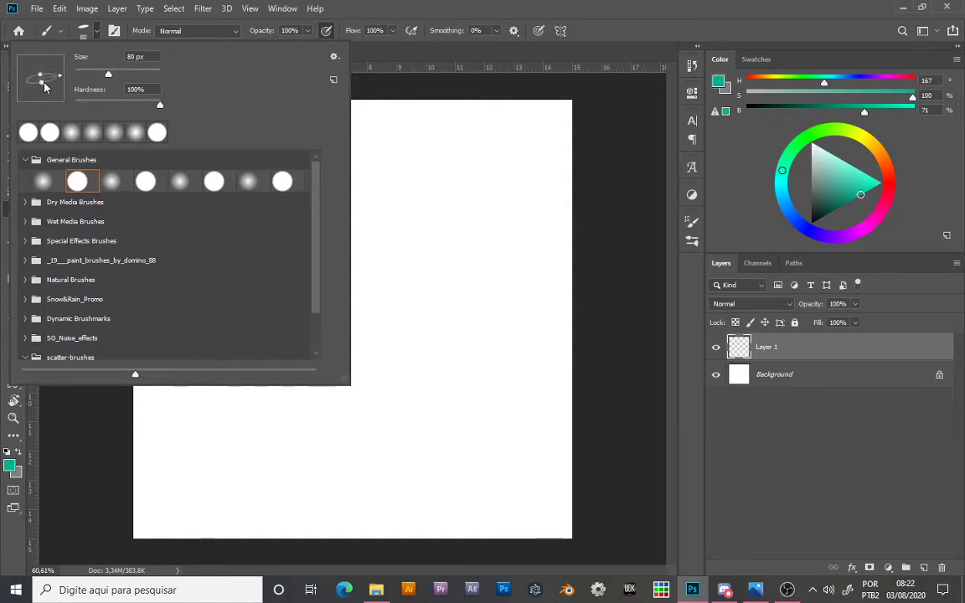
click(539, 8)
Step: Paint single dabs and winding green strokes with the flattened tip on Layer 1, and erase them all
drag(333, 165, 405, 295)
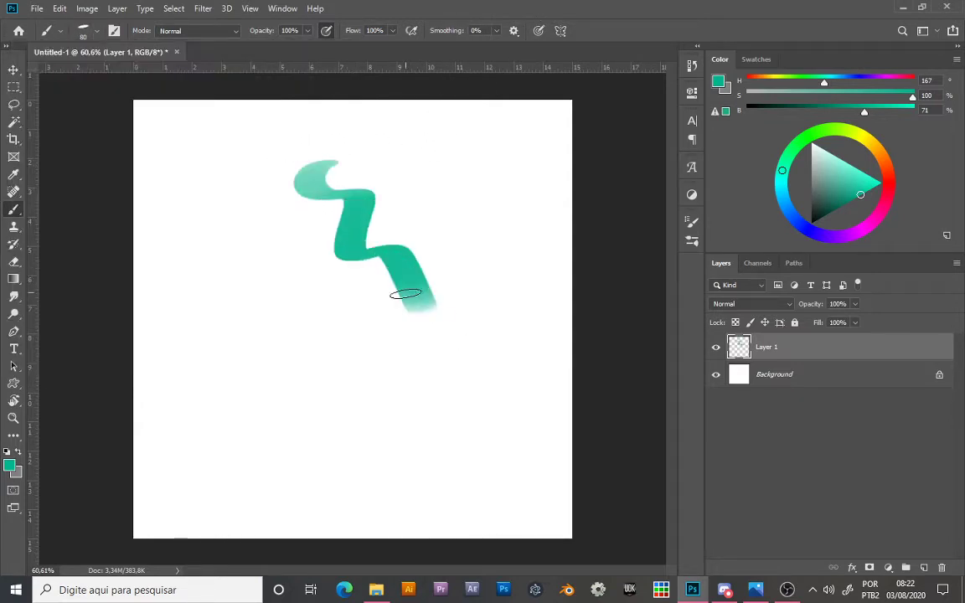
click(197, 186)
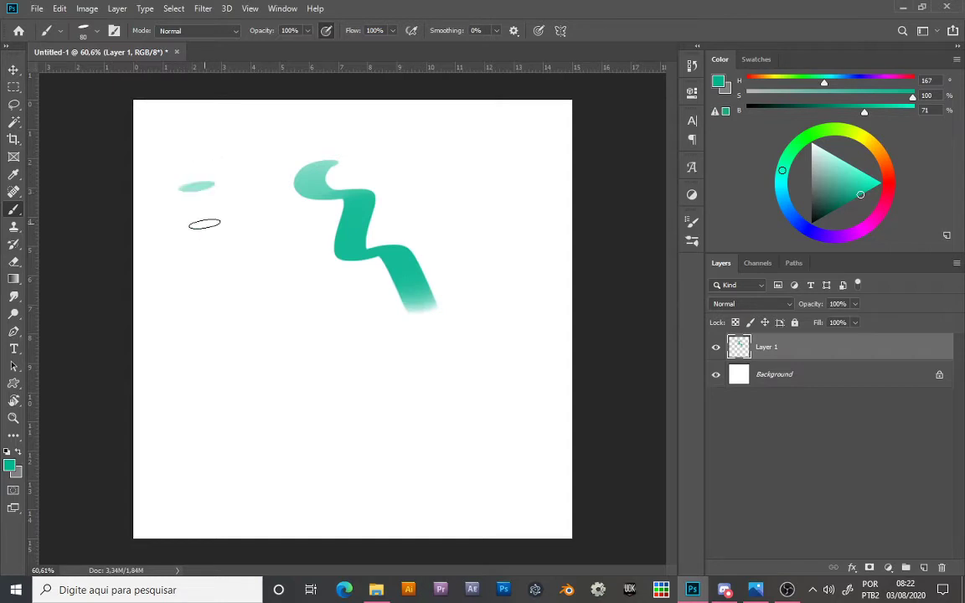
click(205, 222)
drag(189, 317, 222, 409)
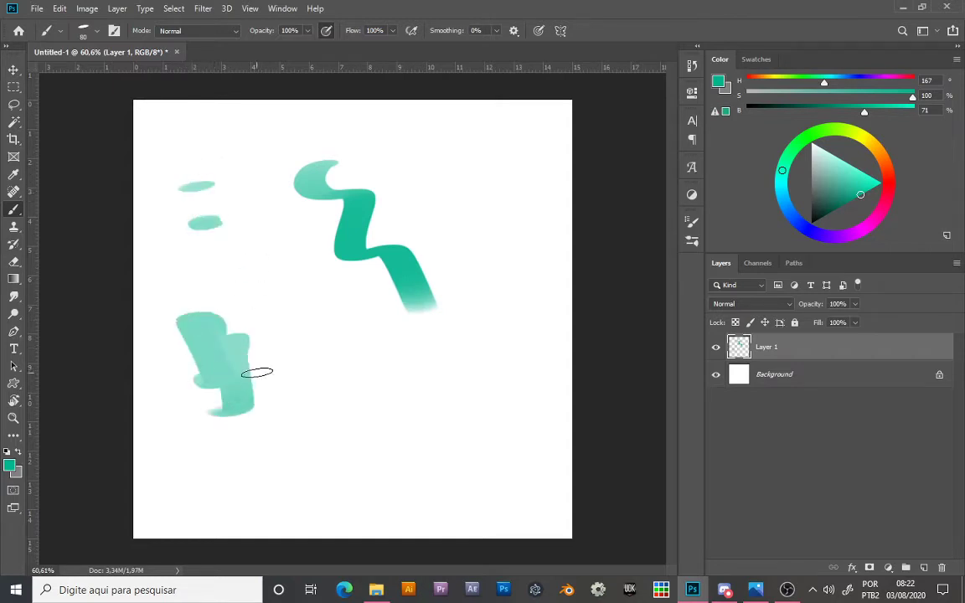
mouse_move(243, 362)
mouse_down()
mouse_move(271, 334)
mouse_move(292, 322)
mouse_move(308, 332)
mouse_move(325, 312)
mouse_move(385, 342)
mouse_move(564, 476)
mouse_up()
key(e)
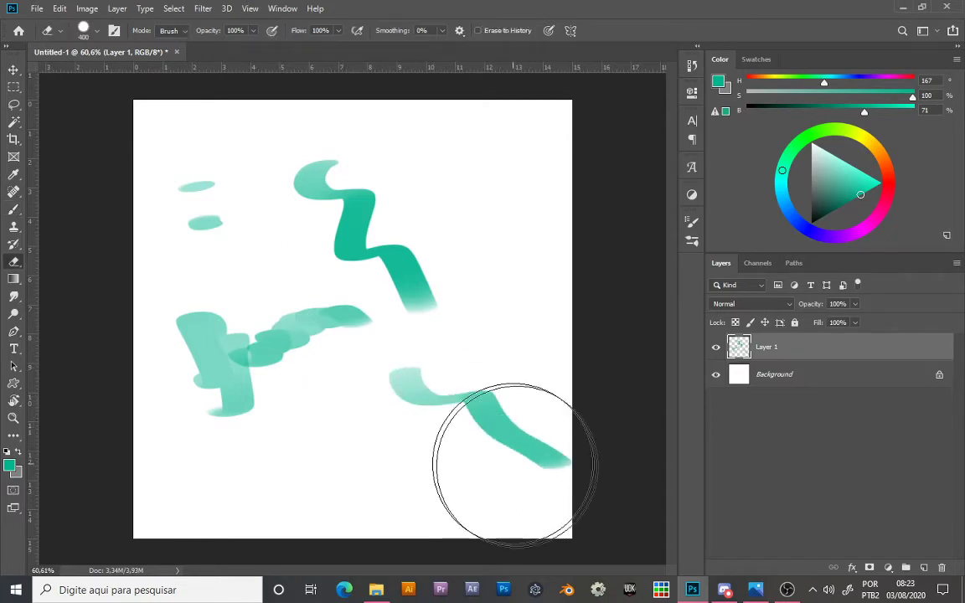
mouse_move(500, 464)
mouse_down()
mouse_move(508, 432)
mouse_move(264, 346)
mouse_move(335, 282)
mouse_move(227, 279)
mouse_move(205, 208)
mouse_up()
key(b)
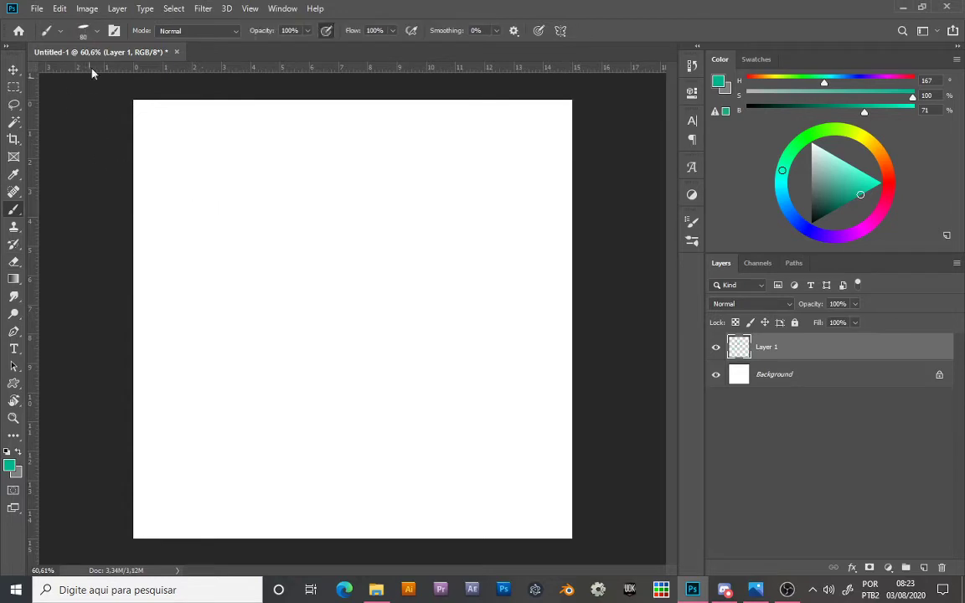
Step: Look through the brush preset folders and the brush's opacity pressure option
click(96, 31)
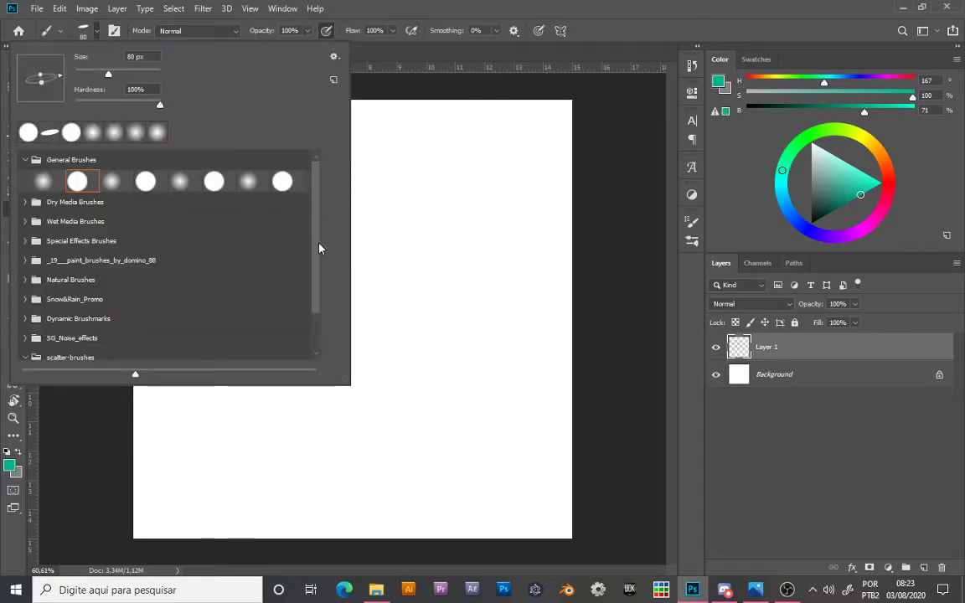
mouse_move(314, 207)
mouse_down()
mouse_move(319, 260)
mouse_move(321, 169)
mouse_up()
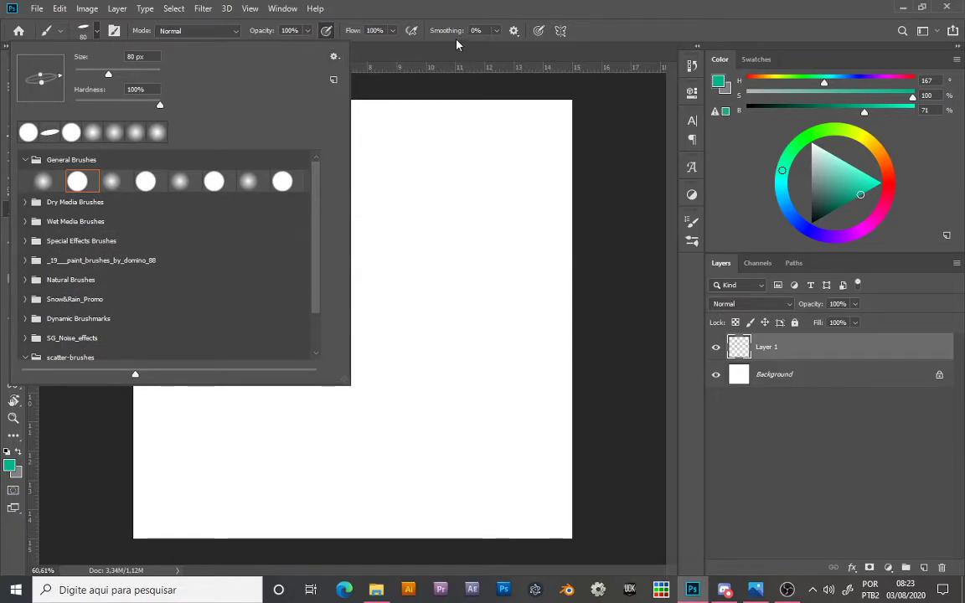
click(406, 18)
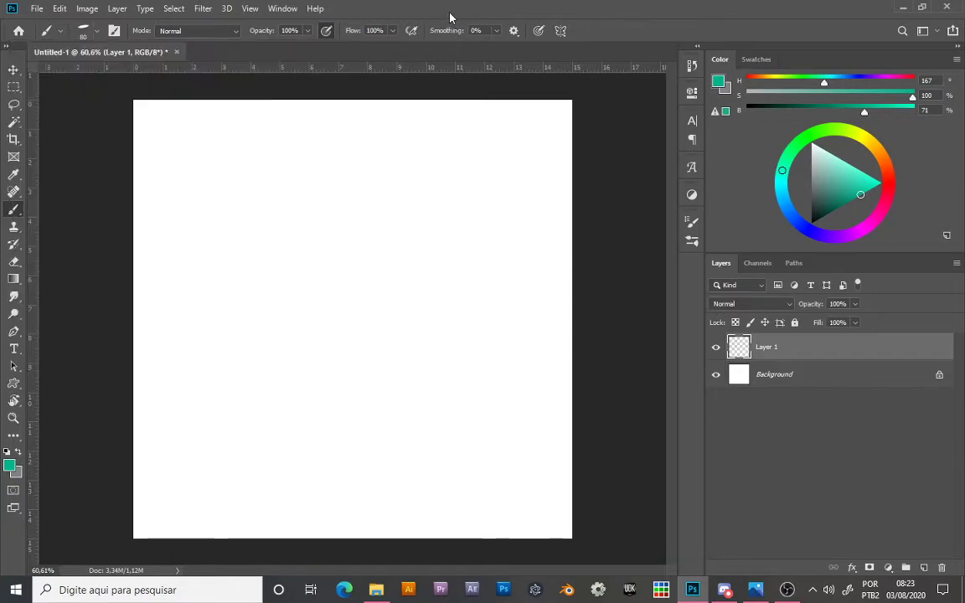
click(327, 33)
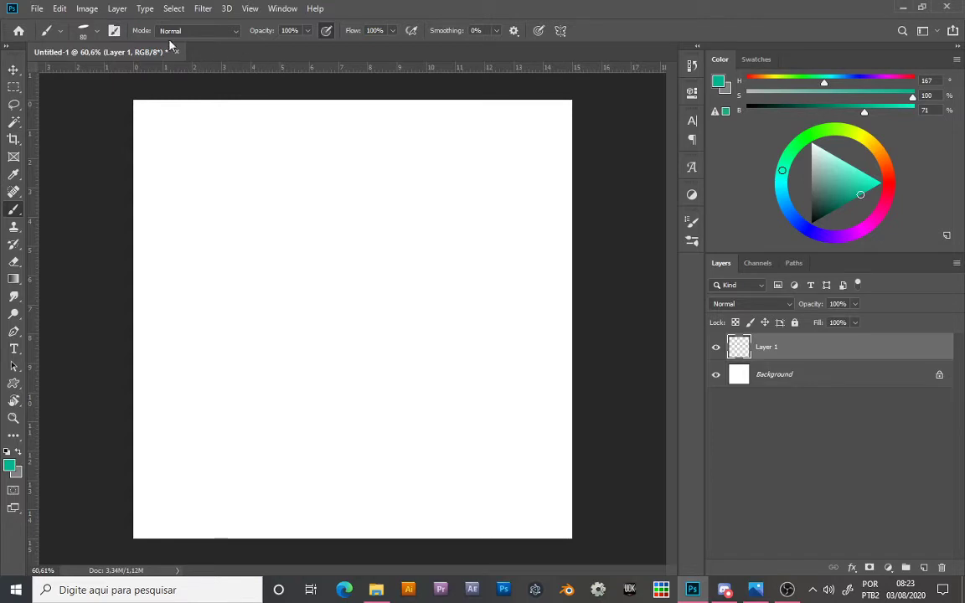
Step: Set the brush blending mode to Overlay and paint overlapping green strokes on Layer 1 until they build up into a dense patch
click(225, 31)
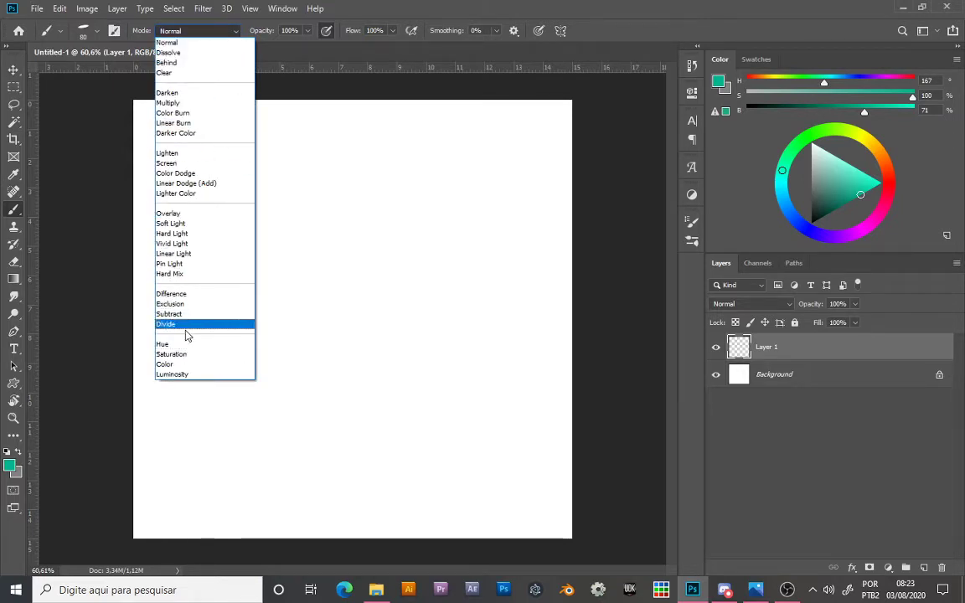
key(Escape)
key(alt+shift+o)
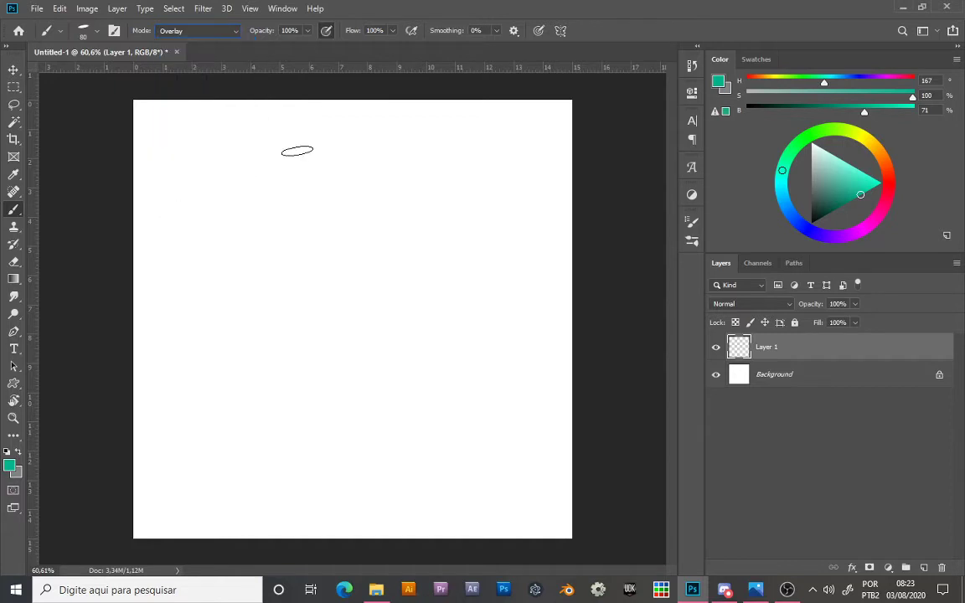
mouse_move(289, 166)
mouse_down()
mouse_move(355, 207)
mouse_move(345, 347)
mouse_move(314, 352)
mouse_up()
click(207, 31)
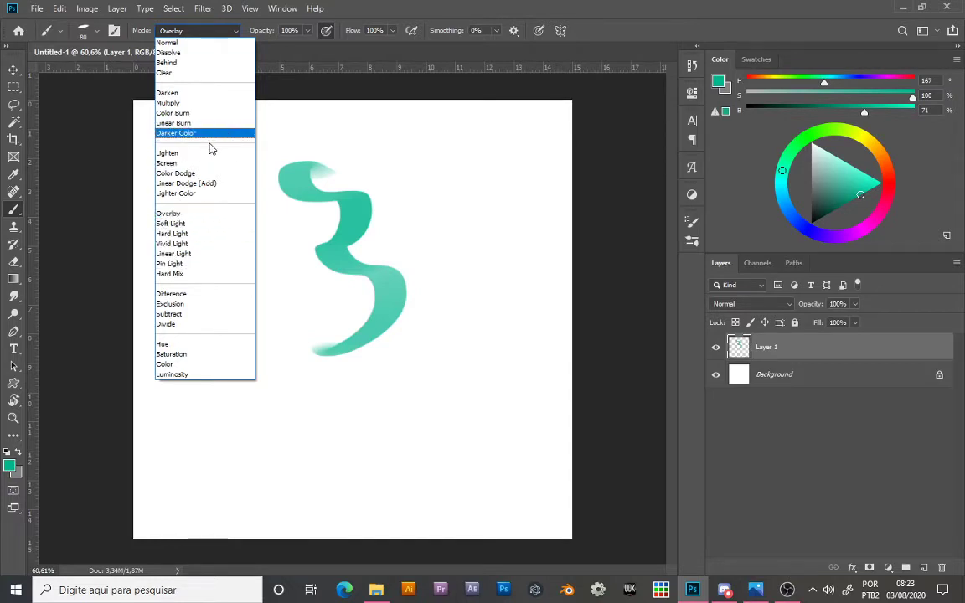
click(357, 201)
drag(338, 186, 374, 185)
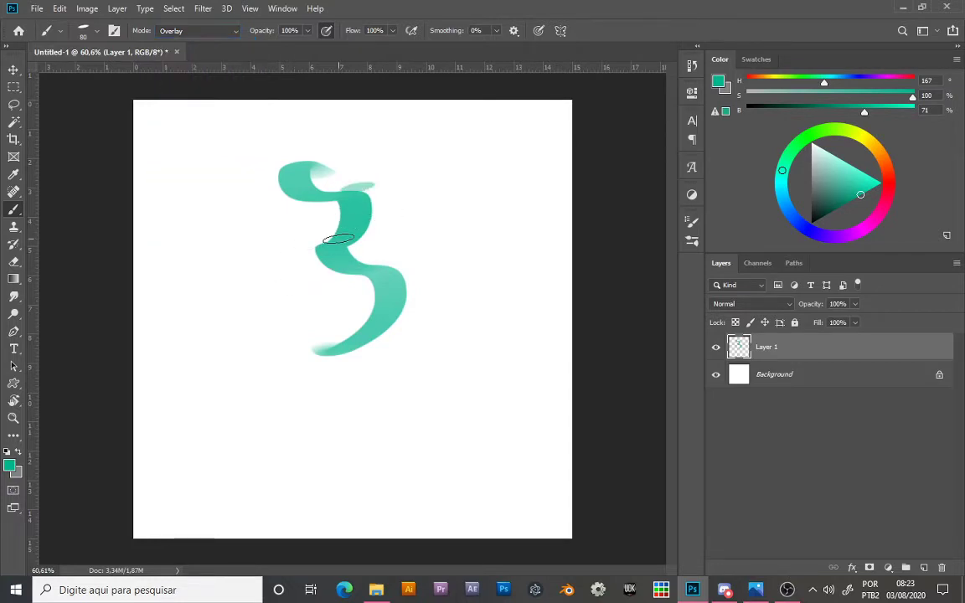
mouse_move(339, 239)
mouse_down()
mouse_move(378, 208)
mouse_move(384, 261)
mouse_move(278, 293)
mouse_move(401, 278)
mouse_move(394, 331)
mouse_move(340, 351)
mouse_move(360, 370)
mouse_up()
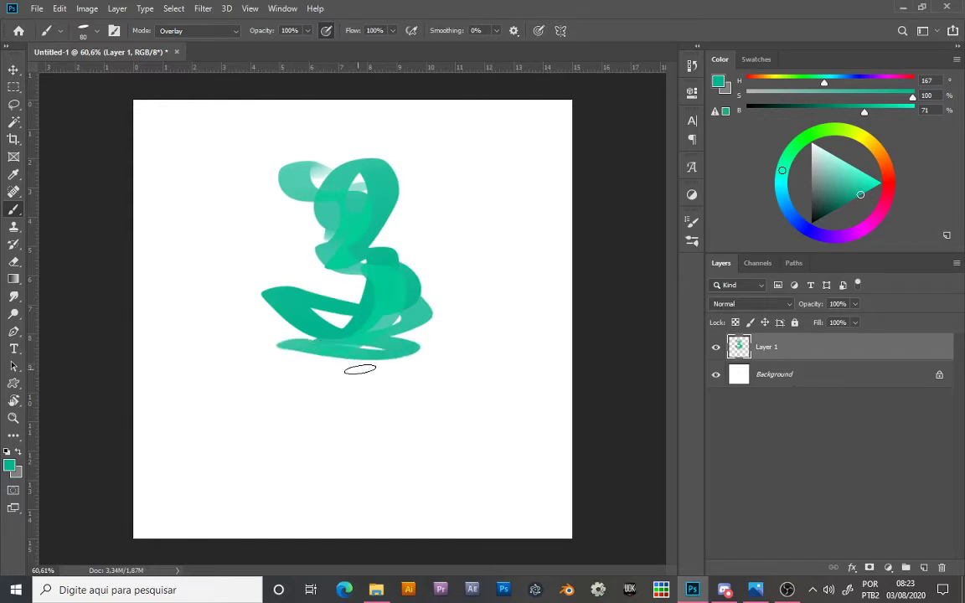
mouse_move(358, 231)
mouse_down()
mouse_move(389, 251)
mouse_move(404, 294)
mouse_move(328, 235)
mouse_move(395, 288)
mouse_move(373, 242)
mouse_move(429, 305)
mouse_move(367, 227)
mouse_move(388, 235)
mouse_move(408, 264)
mouse_move(405, 215)
mouse_move(440, 248)
mouse_move(349, 175)
mouse_move(378, 206)
mouse_move(399, 339)
mouse_move(332, 254)
mouse_move(330, 308)
mouse_move(344, 334)
mouse_move(335, 308)
mouse_move(371, 327)
mouse_up()
mouse_move(334, 282)
mouse_down()
mouse_move(357, 257)
mouse_move(410, 283)
mouse_up()
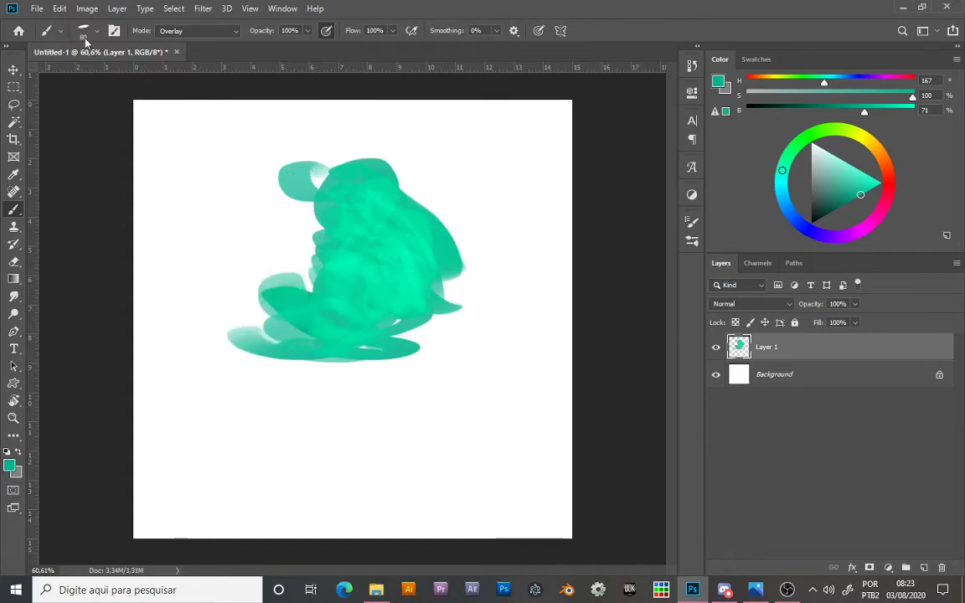
Step: Return the brush blending mode to Normal and paint winding green strokes while lowering the opacity to 31%
click(156, 32)
click(192, 41)
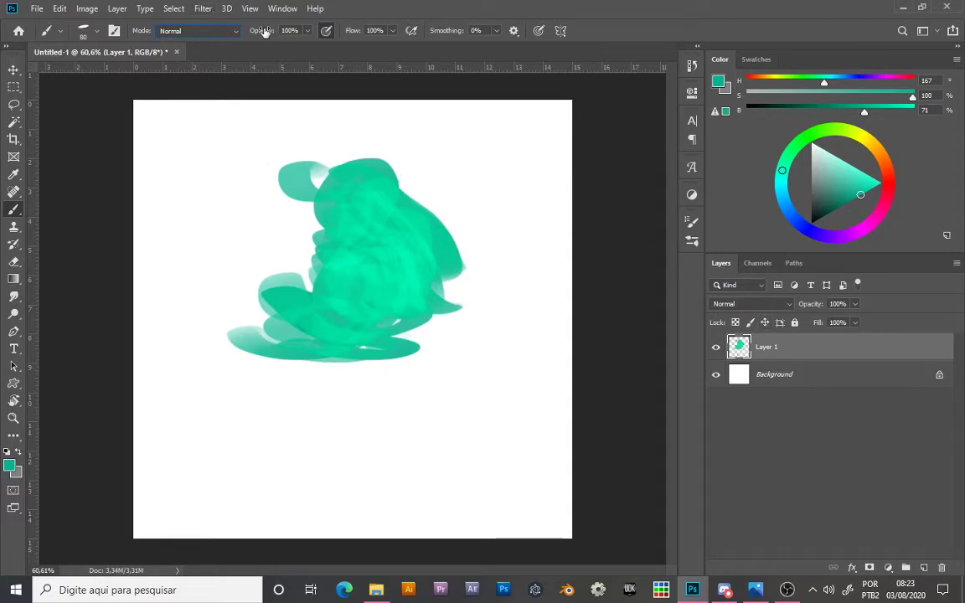
drag(273, 37, 222, 26)
mouse_move(189, 184)
mouse_down()
mouse_move(199, 314)
mouse_move(217, 345)
mouse_up()
drag(244, 32, 217, 31)
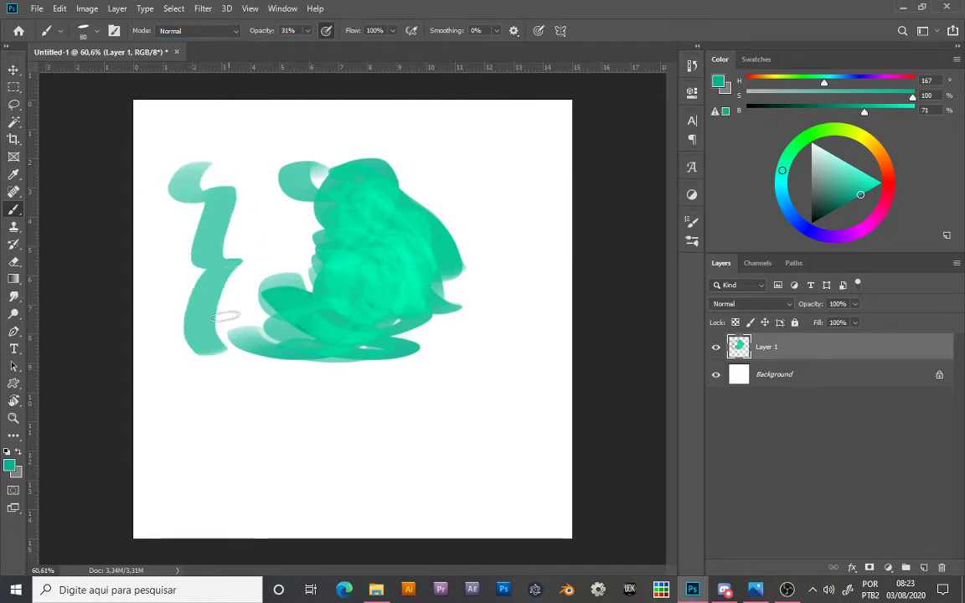
mouse_move(185, 429)
mouse_down()
mouse_move(276, 435)
mouse_move(422, 468)
mouse_move(403, 447)
mouse_move(400, 384)
mouse_move(291, 405)
mouse_move(268, 369)
mouse_up()
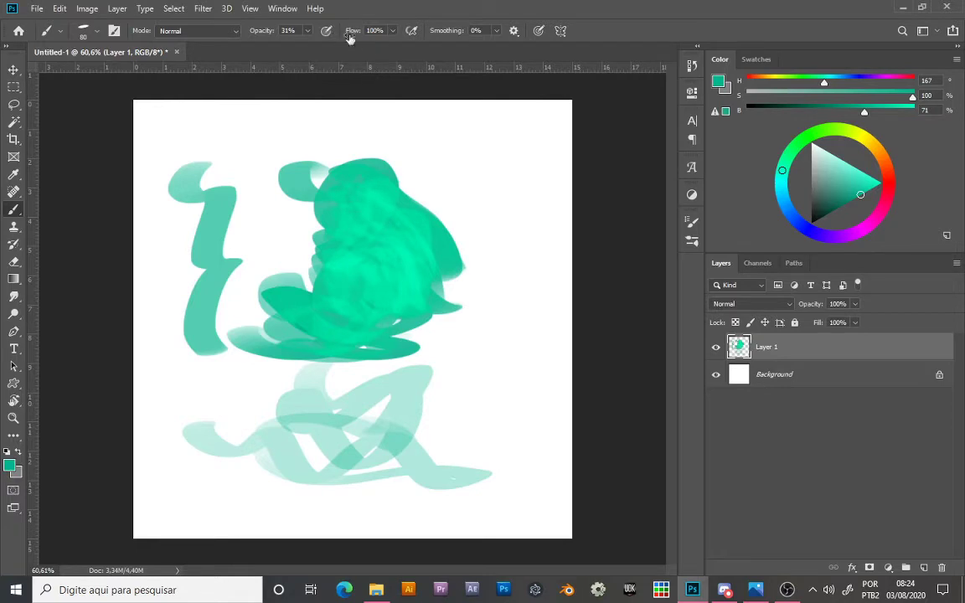
Step: Paint winding green strokes at 100% opacity, one at full flow and others with the flow reduced to 15% and lower
mouse_move(356, 32)
mouse_down()
mouse_move(318, 32)
mouse_move(302, 46)
mouse_move(328, 33)
mouse_up()
mouse_move(443, 160)
mouse_down()
mouse_move(509, 285)
mouse_move(471, 382)
mouse_up()
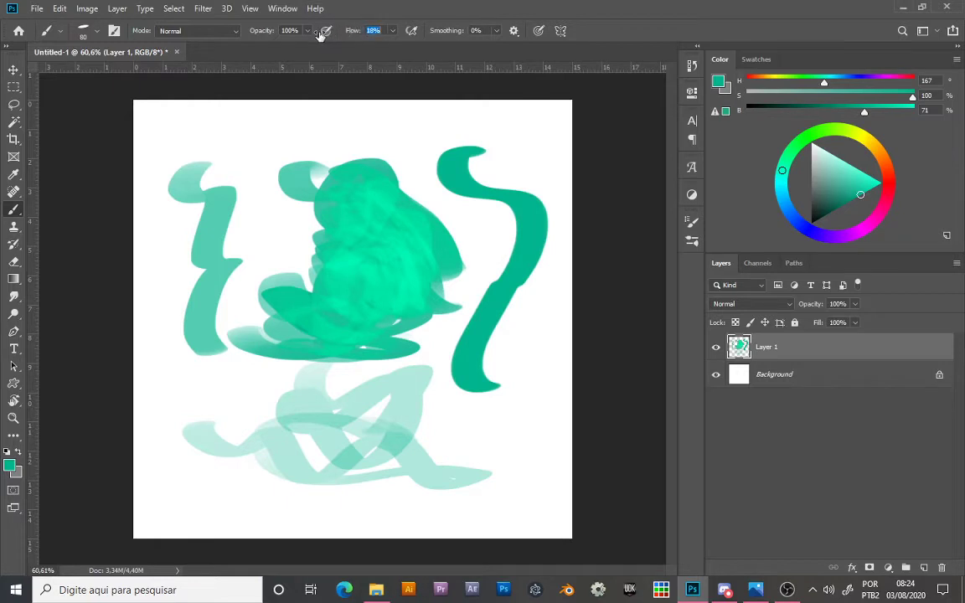
drag(319, 33, 312, 34)
mouse_move(243, 126)
mouse_down()
mouse_move(263, 133)
mouse_move(432, 116)
mouse_up()
drag(285, 320, 309, 375)
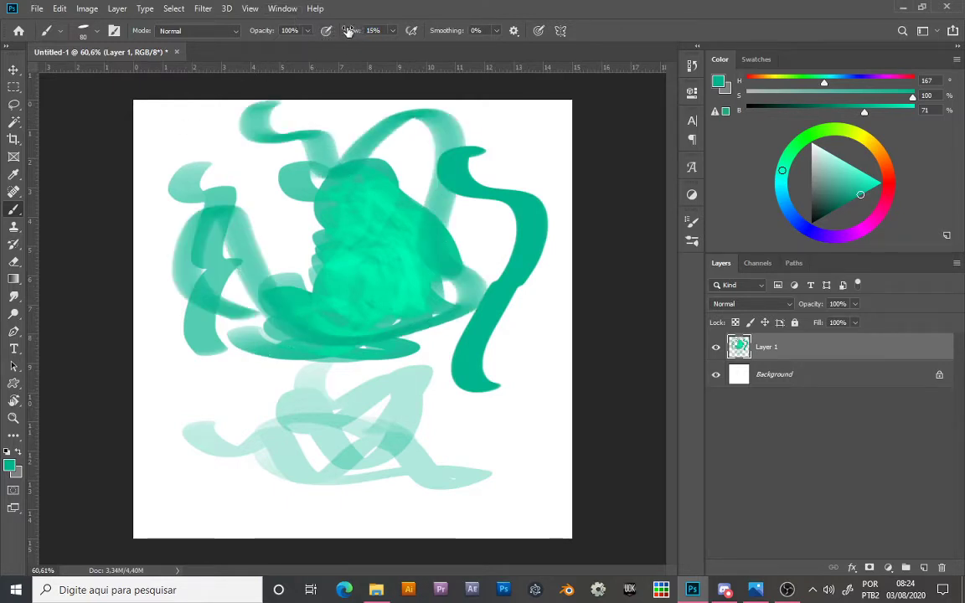
drag(348, 31, 343, 33)
drag(394, 183, 239, 214)
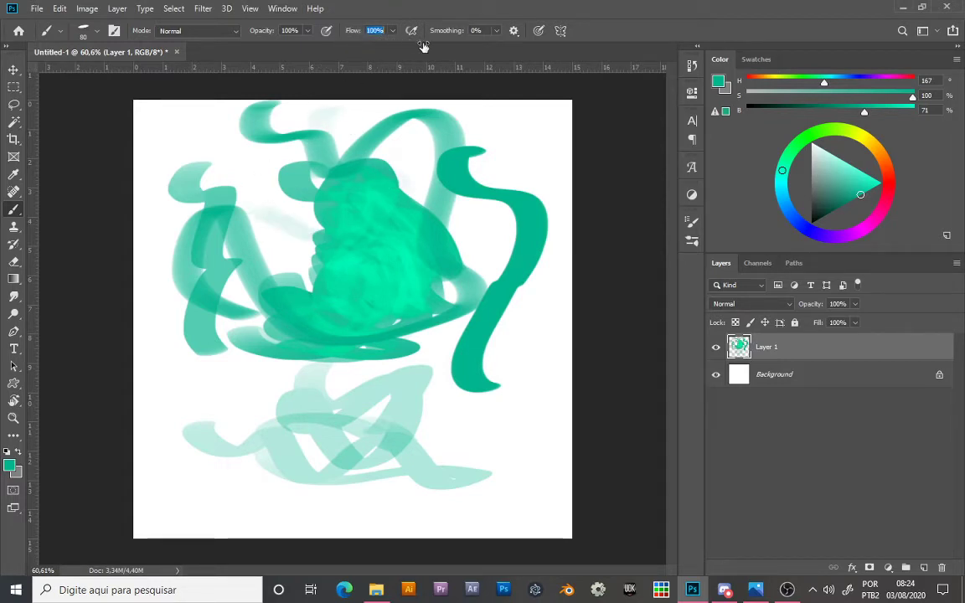
Step: Restore the brush flow to 100% and erase all the green strokes from Layer 1, including the leftover near the canvas's upper edge
key(Return)
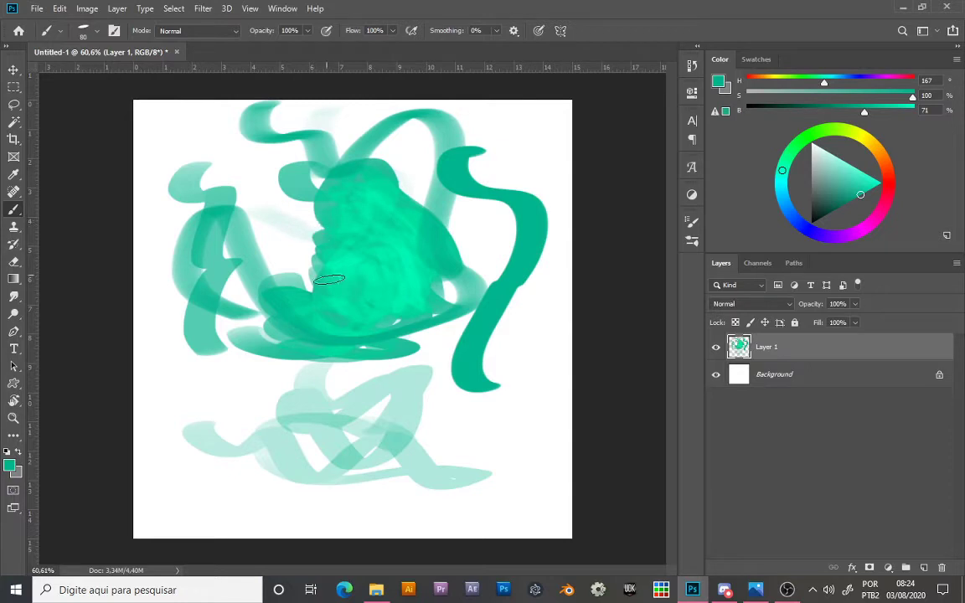
key(e)
mouse_move(289, 344)
mouse_down()
mouse_move(211, 154)
mouse_move(245, 316)
mouse_move(256, 475)
mouse_move(419, 457)
mouse_move(416, 467)
mouse_move(175, 397)
mouse_move(408, 243)
mouse_move(441, 405)
mouse_move(529, 153)
mouse_move(367, 202)
mouse_move(454, 285)
mouse_move(477, 257)
mouse_up()
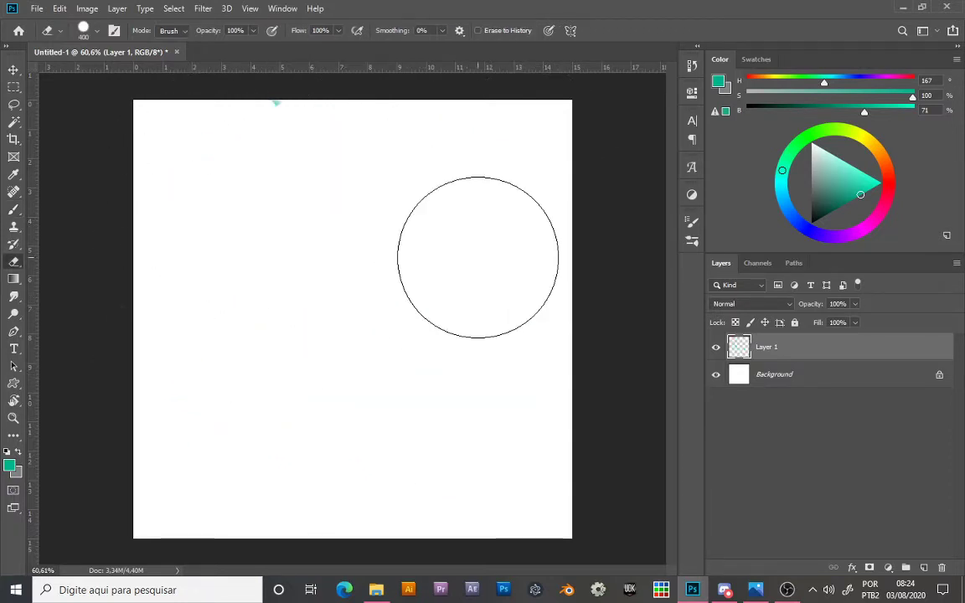
key(b)
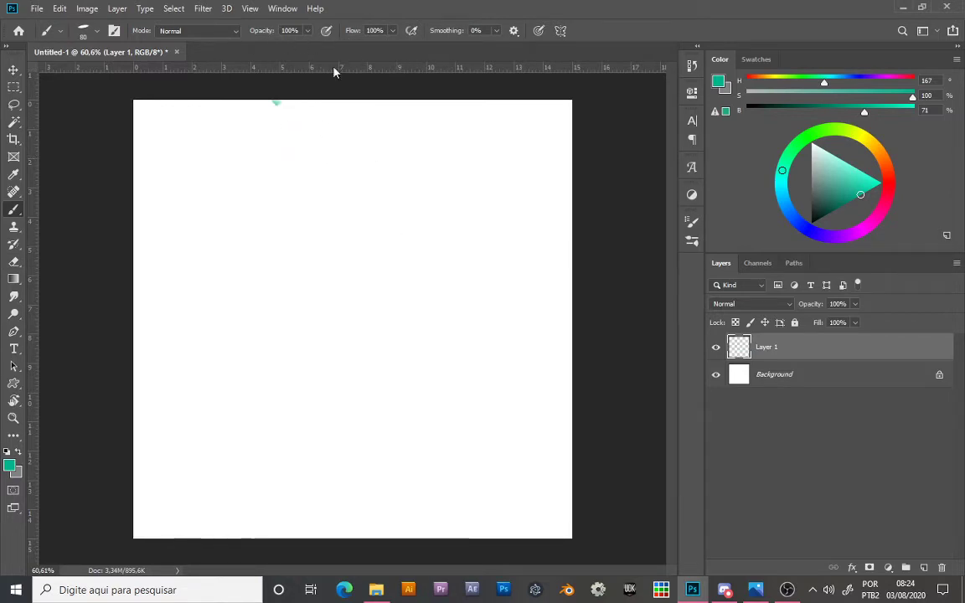
key(e)
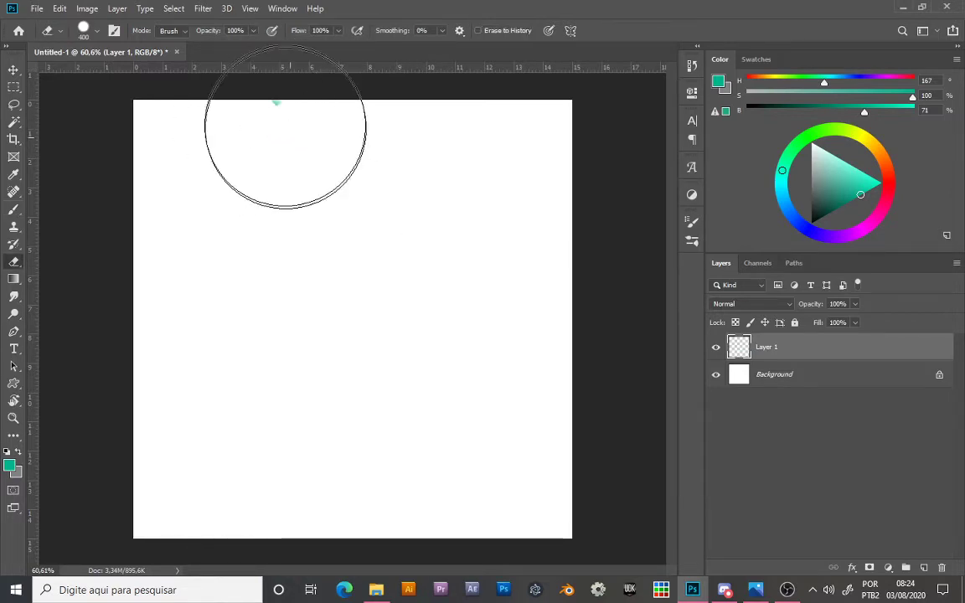
click(284, 118)
Step: Set the brush flow to 3% and paint several faint winding and zigzag green strokes that overlap on Layer 1
key(b)
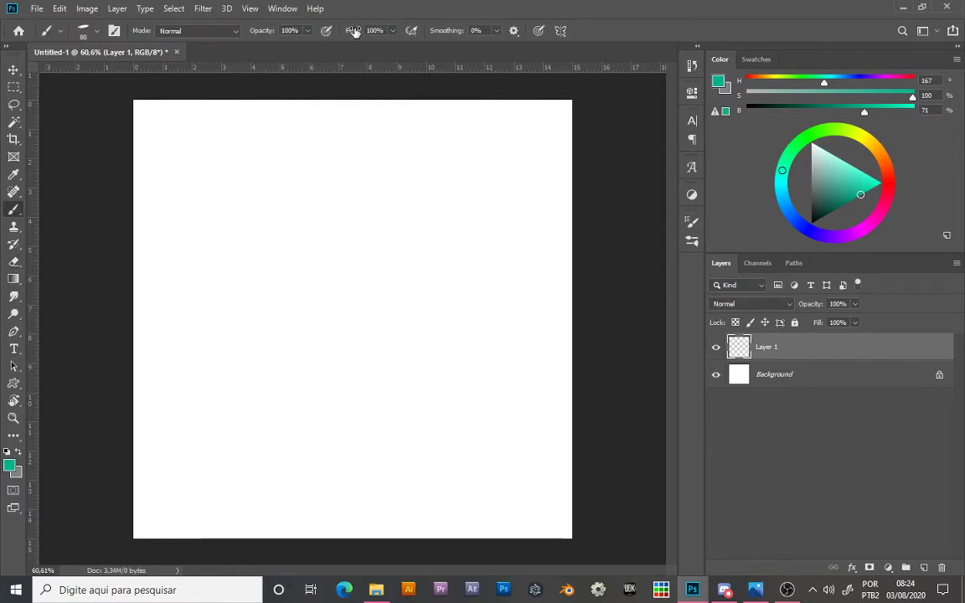
drag(344, 32, 327, 30)
mouse_move(306, 144)
mouse_down()
mouse_move(334, 297)
mouse_move(343, 478)
mouse_up()
mouse_move(265, 240)
mouse_down()
mouse_move(273, 278)
mouse_move(242, 351)
mouse_move(292, 419)
mouse_move(237, 473)
mouse_up()
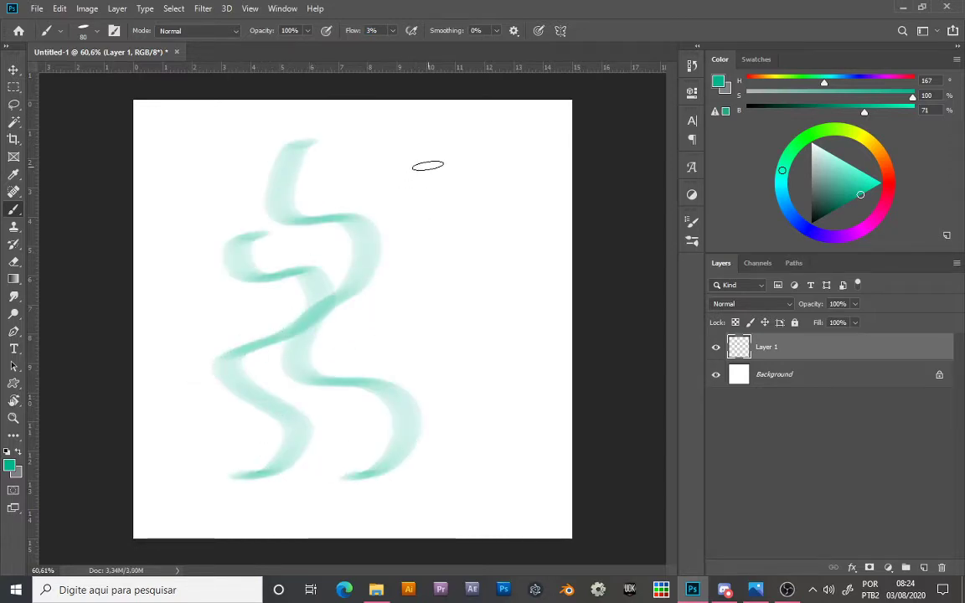
mouse_move(428, 165)
mouse_down()
mouse_move(416, 199)
mouse_move(456, 263)
mouse_move(462, 313)
mouse_move(493, 341)
mouse_move(439, 409)
mouse_up()
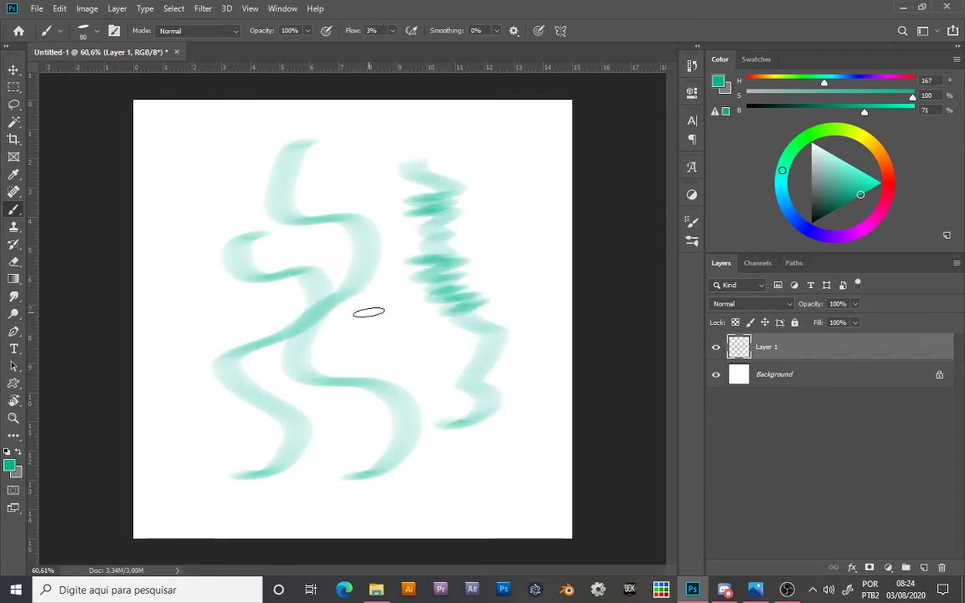
mouse_move(368, 312)
mouse_down()
mouse_move(412, 380)
mouse_move(351, 414)
mouse_up()
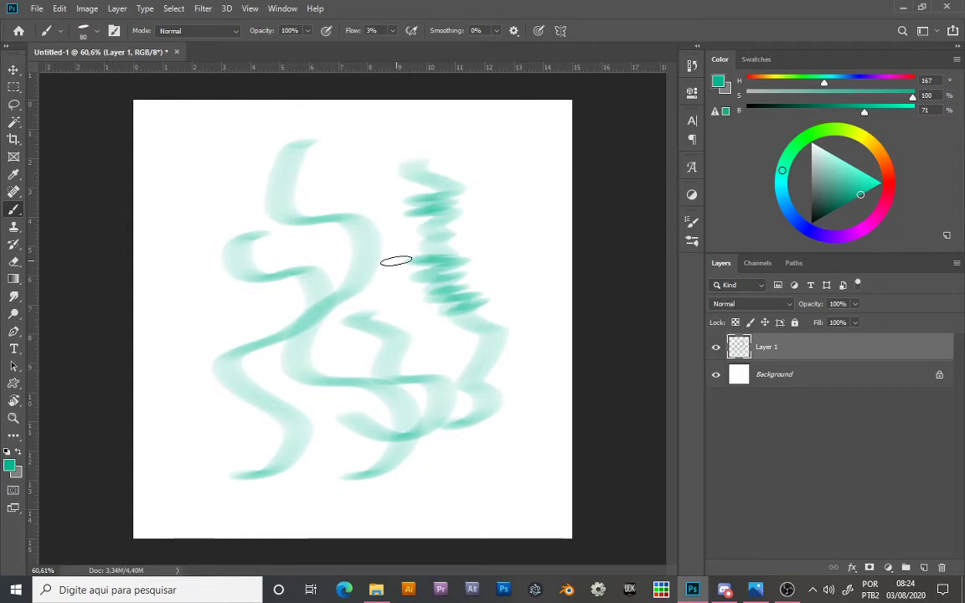
mouse_move(207, 120)
mouse_down()
mouse_move(225, 168)
mouse_move(214, 220)
mouse_up()
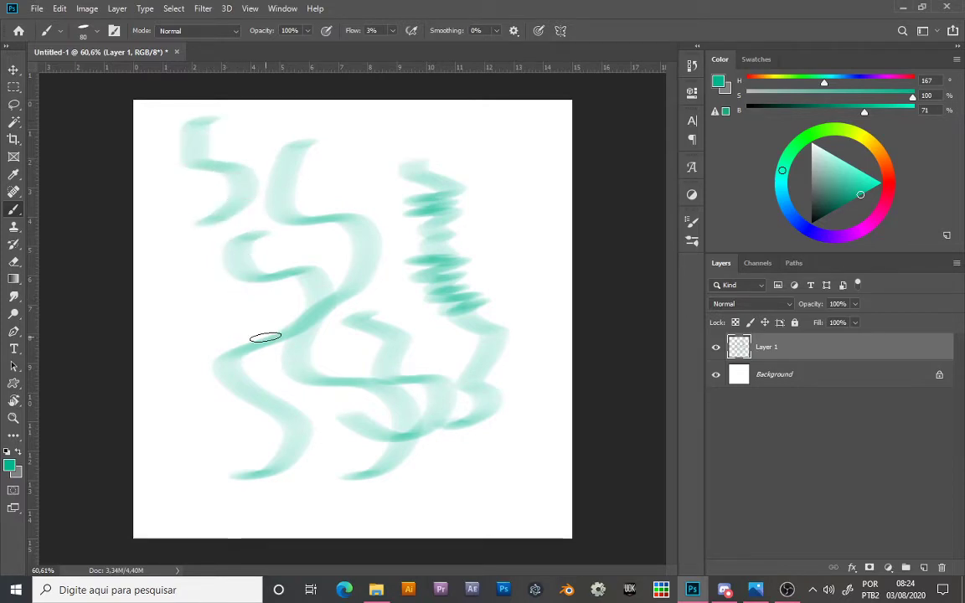
mouse_move(335, 134)
mouse_down()
mouse_move(387, 238)
mouse_move(411, 405)
mouse_move(439, 461)
mouse_up()
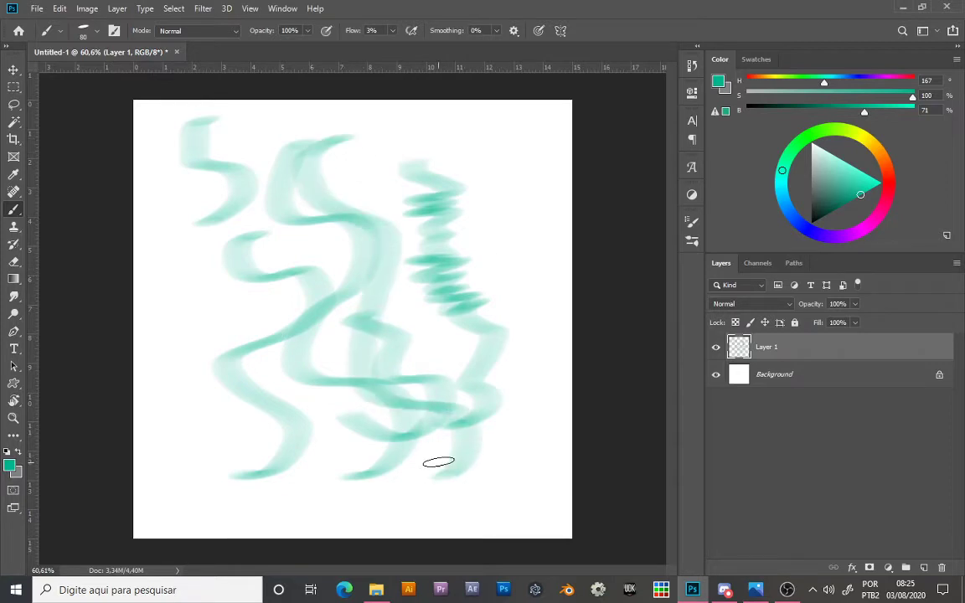
mouse_move(369, 402)
mouse_down()
mouse_move(240, 324)
mouse_move(276, 398)
mouse_up()
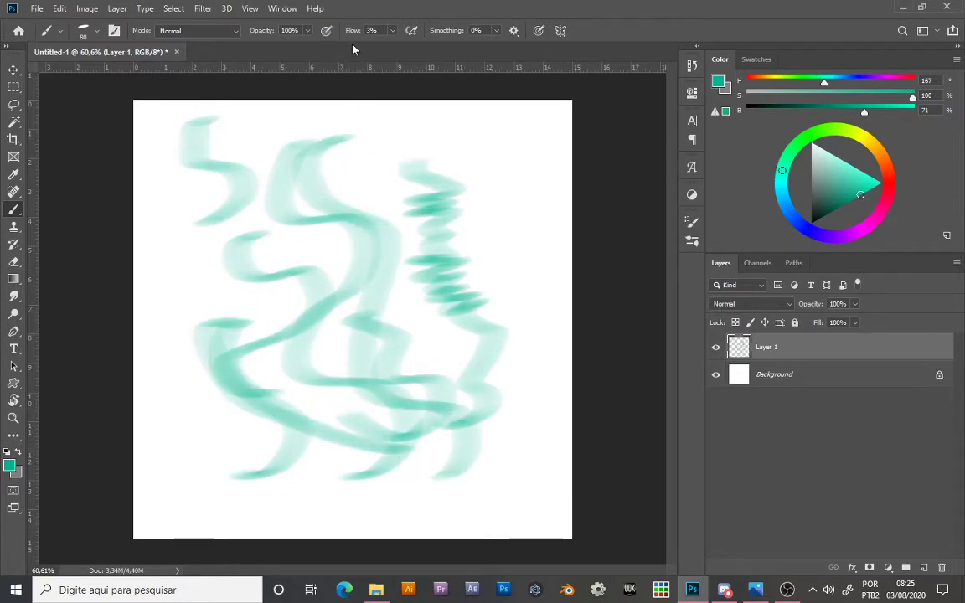
Step: Raise the brush flow to 23%, erase all the faint strokes from Layer 1, and switch back to the Brush tool
drag(354, 31, 372, 32)
key(e)
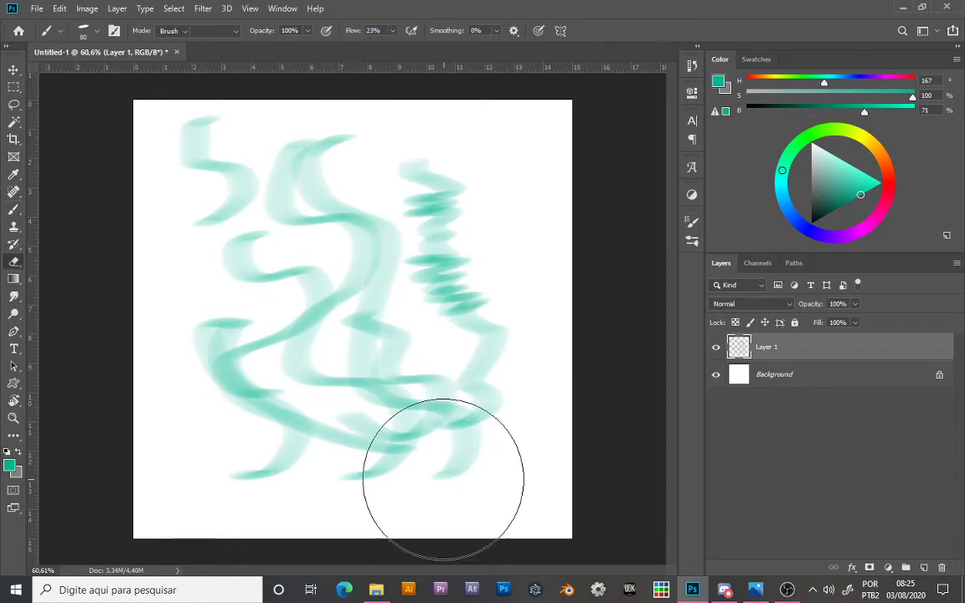
mouse_move(441, 479)
mouse_down()
mouse_move(407, 474)
mouse_move(482, 311)
mouse_move(419, 407)
mouse_move(452, 228)
mouse_move(421, 188)
mouse_move(226, 436)
mouse_move(185, 263)
mouse_up()
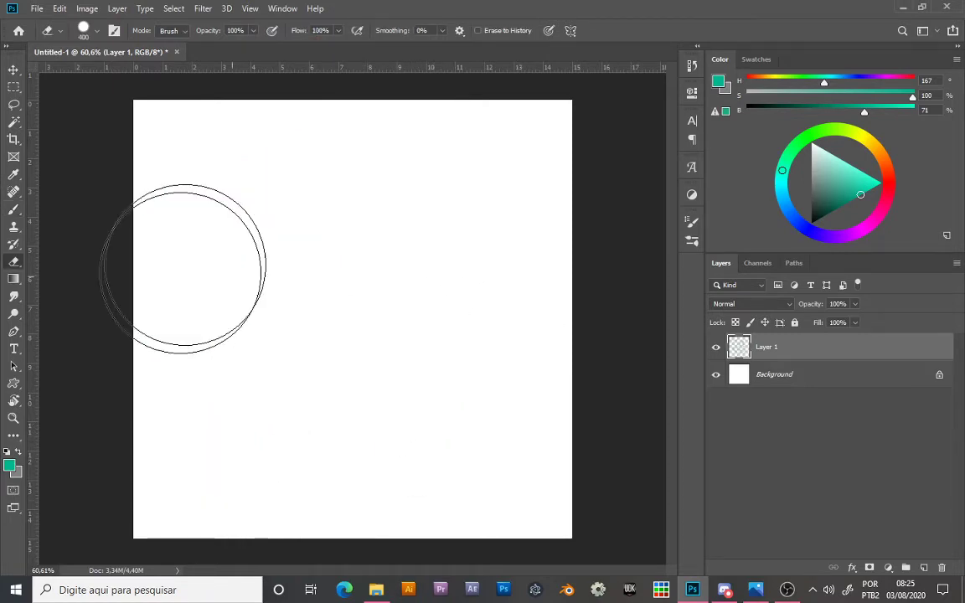
key(b)
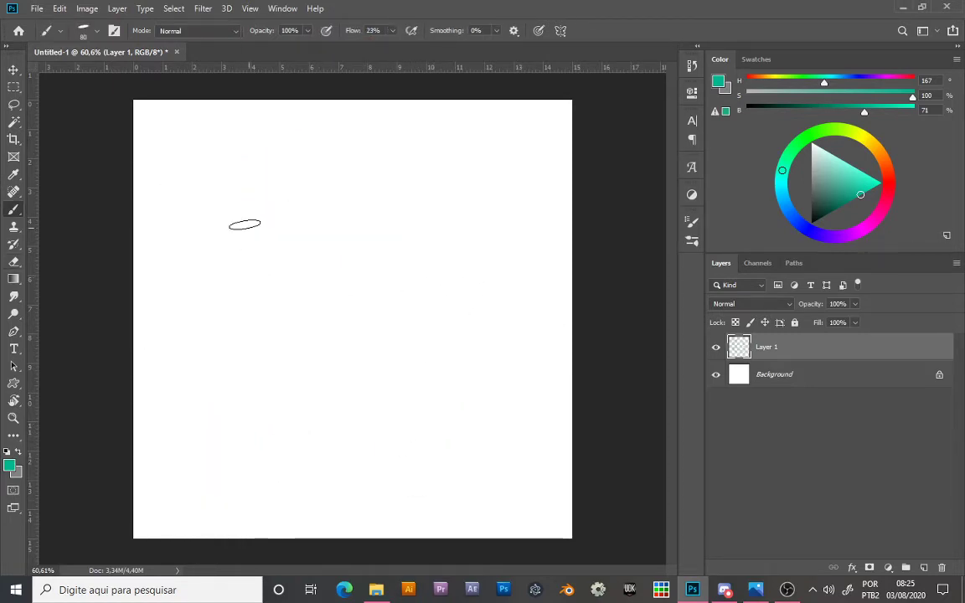
Step: Choose the 60 px rough textured brush preset from the Legacy Brushes folder
click(97, 32)
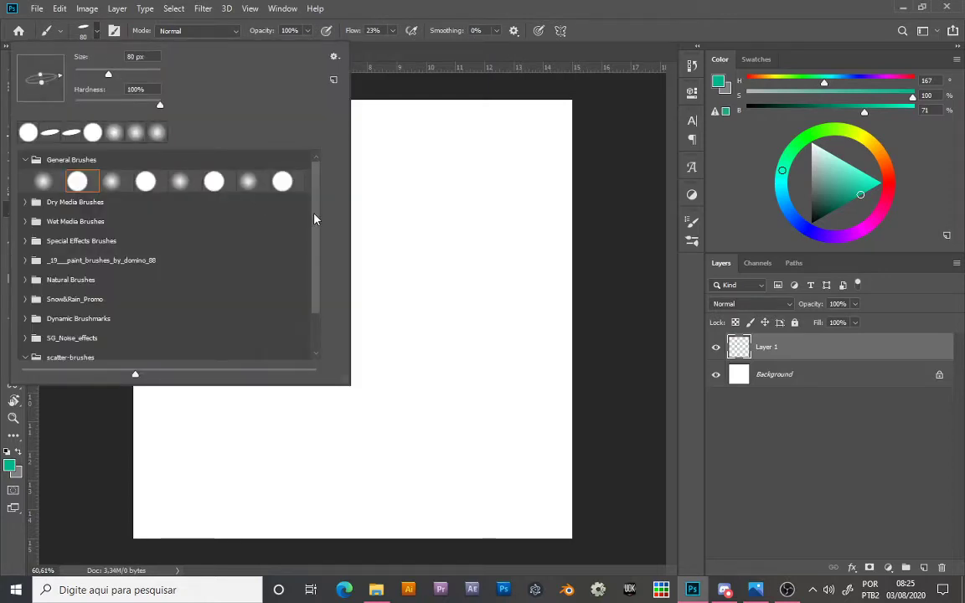
drag(315, 219, 319, 265)
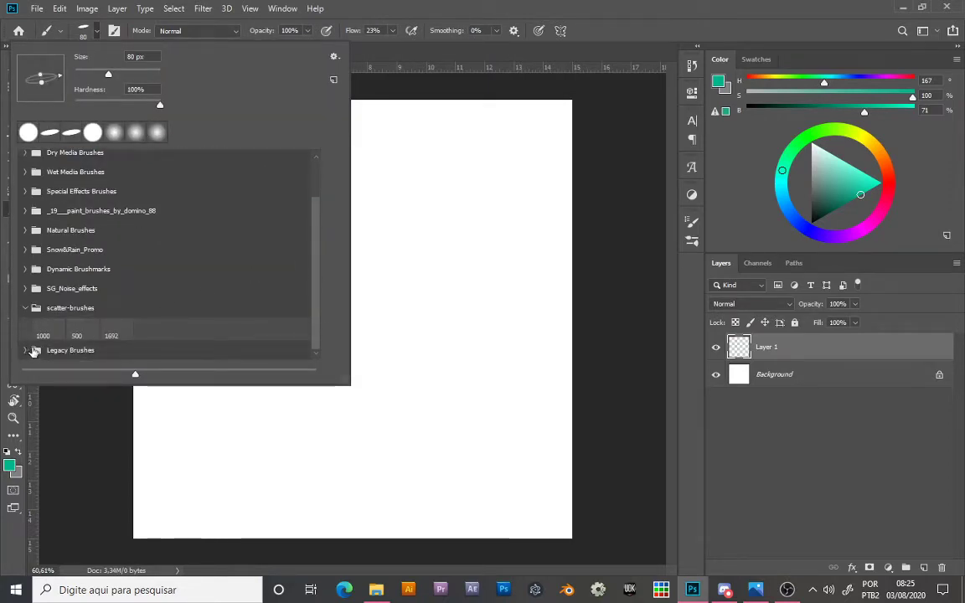
click(33, 352)
drag(317, 189, 318, 242)
click(131, 263)
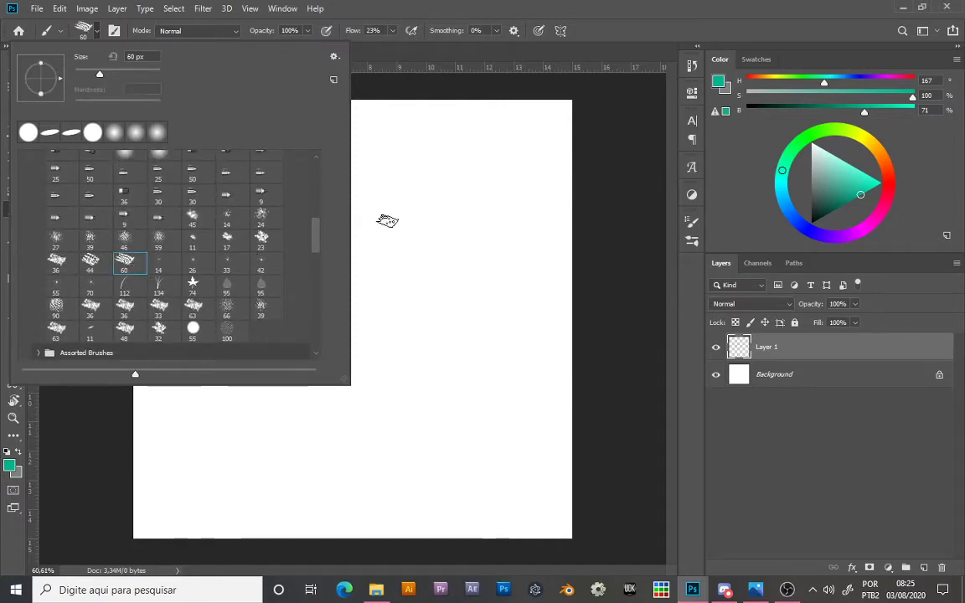
click(402, 214)
Step: Paint and undo one curved test stroke with the textured brush, and enlarge the brush to 175 px
mouse_move(426, 196)
mouse_down()
mouse_move(464, 344)
mouse_move(399, 383)
mouse_up()
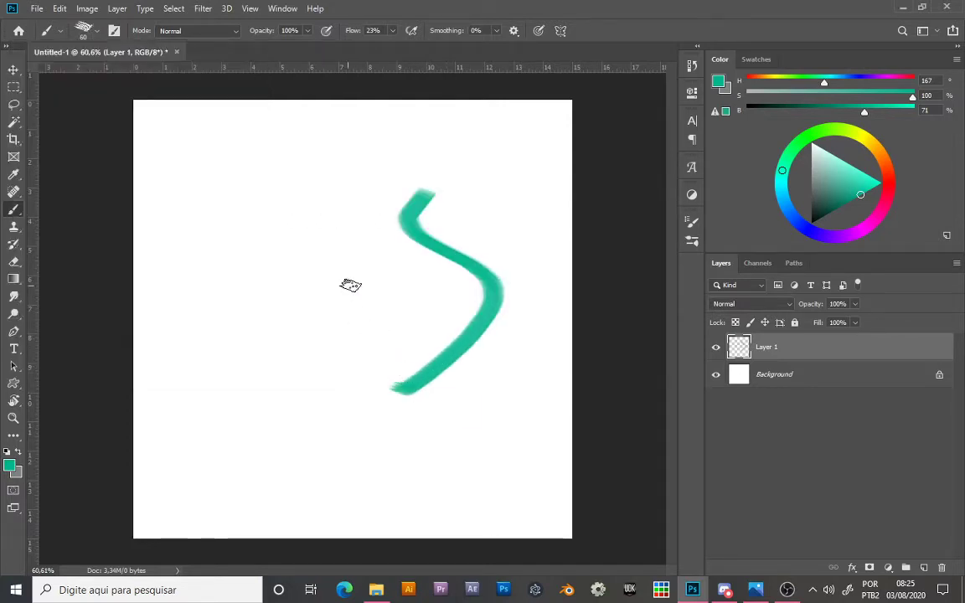
key(ctrl+z)
key(bracketright)
key(bracketright)
key(bracketright)
key(bracketright)
key(bracketright)
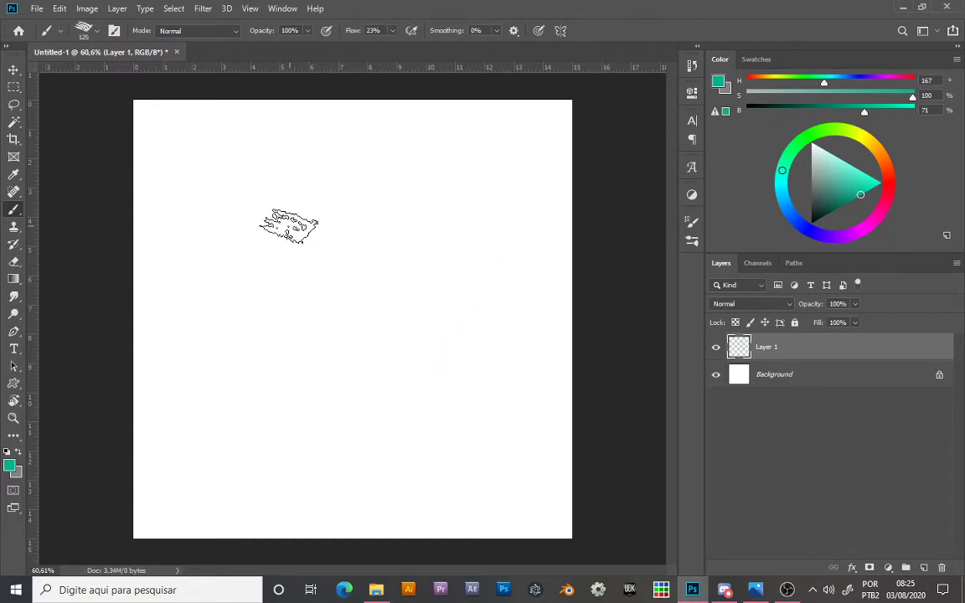
key(bracketright)
key(bracketright)
Step: Paint two broad winding strokes with the textured brush at 23% flow, and undo both
mouse_move(322, 177)
mouse_down()
mouse_move(276, 194)
mouse_move(379, 341)
mouse_up()
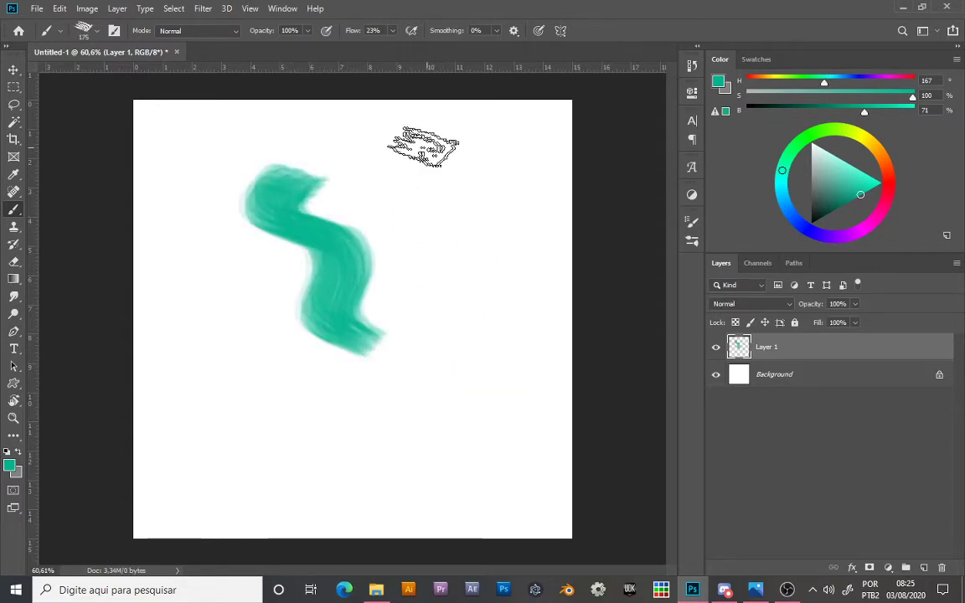
mouse_move(303, 124)
mouse_down()
mouse_move(399, 194)
mouse_move(459, 267)
mouse_up()
key(ctrl)
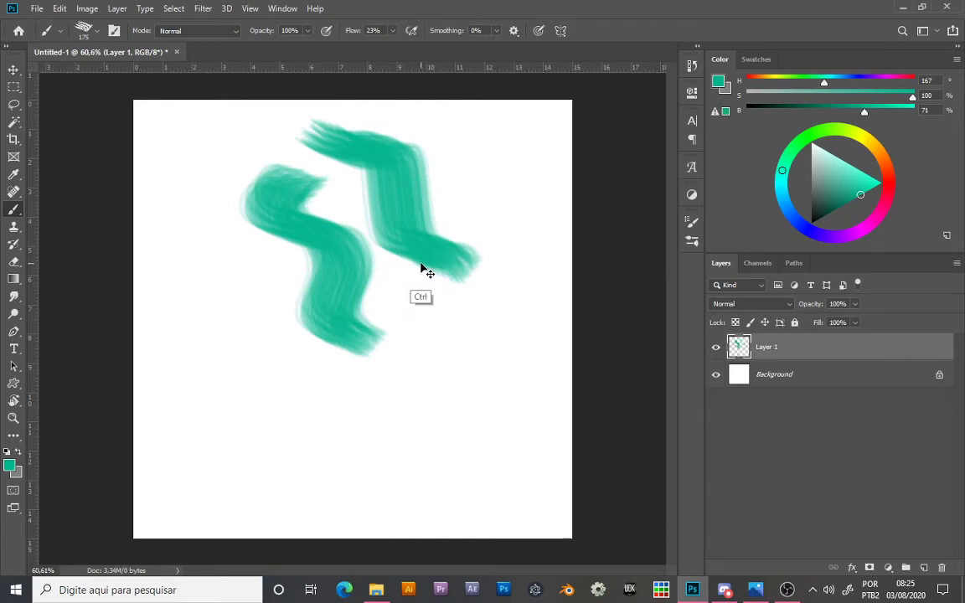
key(ctrl+z)
key(ctrl+z)
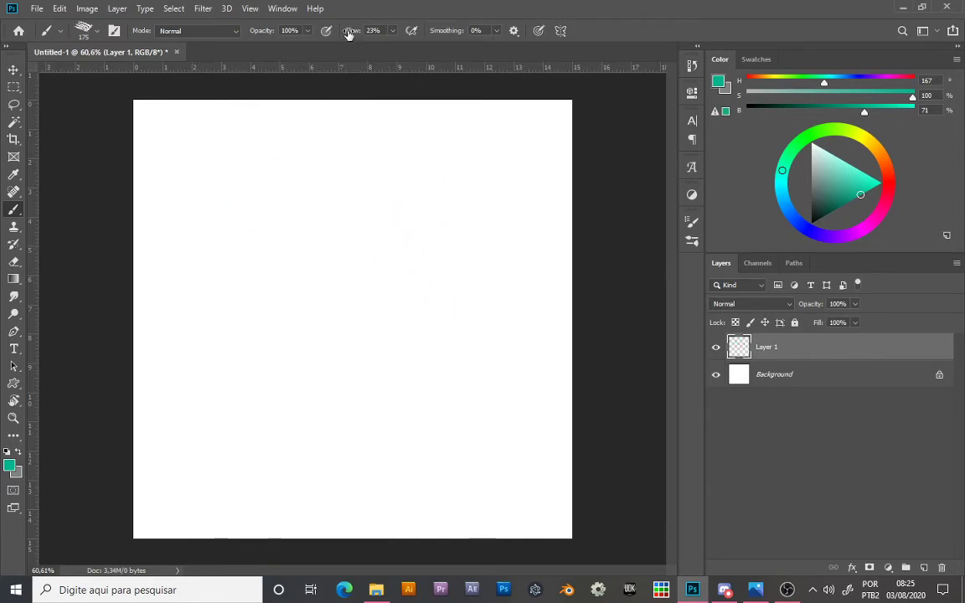
Step: Raise the textured brush's flow to 100% and paint two broad winding green strokes that cross on Layer 1
mouse_move(323, 176)
mouse_down()
mouse_move(394, 222)
mouse_move(381, 302)
mouse_move(463, 385)
mouse_up()
mouse_move(227, 199)
mouse_down()
mouse_move(339, 394)
mouse_move(436, 389)
mouse_up()
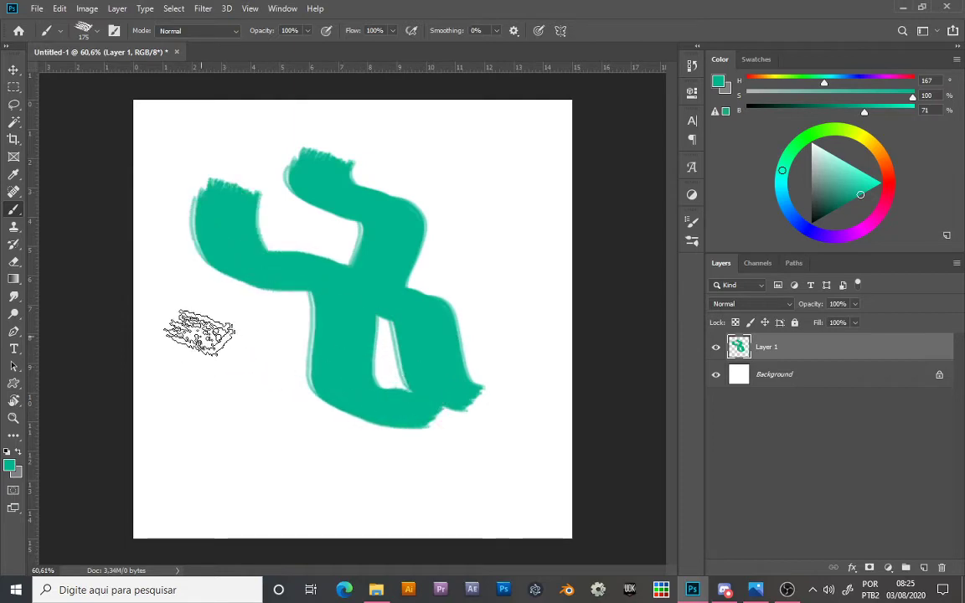
Step: Paint a third broad winding green stroke with the textured brush, and erase all the strokes from Layer 1
mouse_move(190, 324)
mouse_down()
mouse_move(424, 469)
mouse_move(457, 463)
mouse_up()
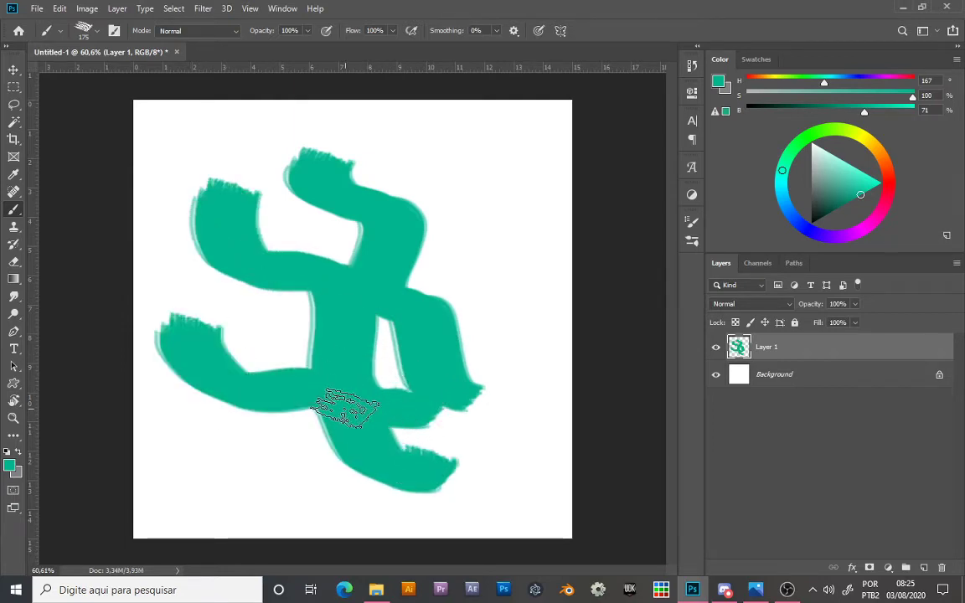
key(e)
mouse_move(306, 404)
mouse_down()
mouse_move(358, 471)
mouse_move(457, 314)
mouse_move(240, 308)
mouse_move(294, 199)
mouse_move(183, 374)
mouse_move(266, 377)
mouse_move(249, 291)
mouse_up()
key(b)
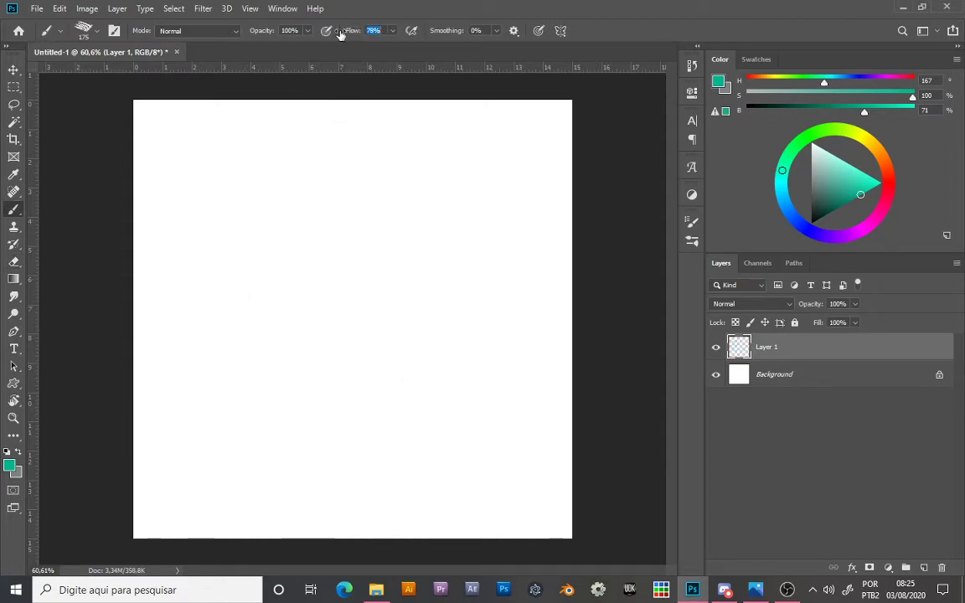
Step: Lower the textured brush's flow to 35% and paint two broad winding strokes side by side
drag(340, 34, 310, 36)
mouse_move(259, 167)
mouse_down()
mouse_move(257, 213)
mouse_move(352, 259)
mouse_move(377, 356)
mouse_up()
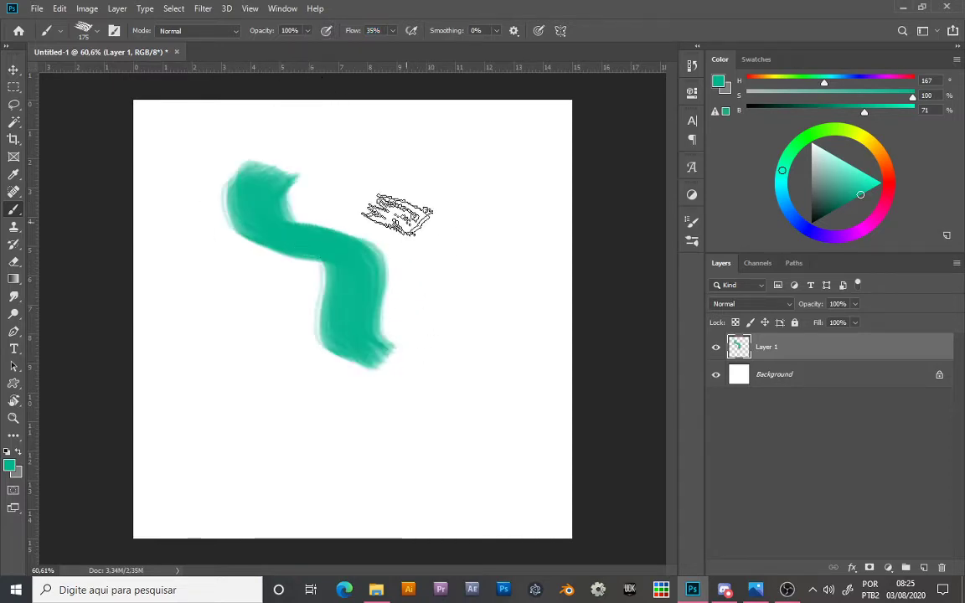
drag(334, 176, 470, 346)
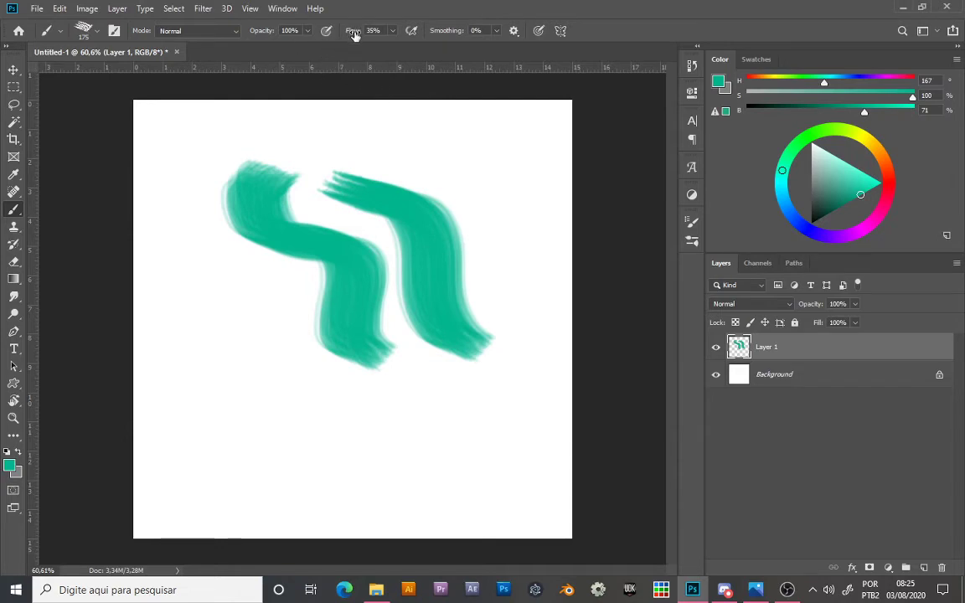
Step: Lower the brush flow to 11% and paint several overlapping translucent winding strokes across the canvas
drag(342, 39, 338, 38)
mouse_move(201, 251)
mouse_down()
mouse_move(259, 339)
mouse_move(273, 414)
mouse_up()
drag(263, 329, 430, 423)
mouse_move(343, 334)
mouse_down()
mouse_move(517, 446)
mouse_move(507, 467)
mouse_up()
drag(361, 334, 522, 461)
mouse_move(474, 331)
mouse_down()
mouse_move(502, 219)
mouse_move(498, 125)
mouse_up()
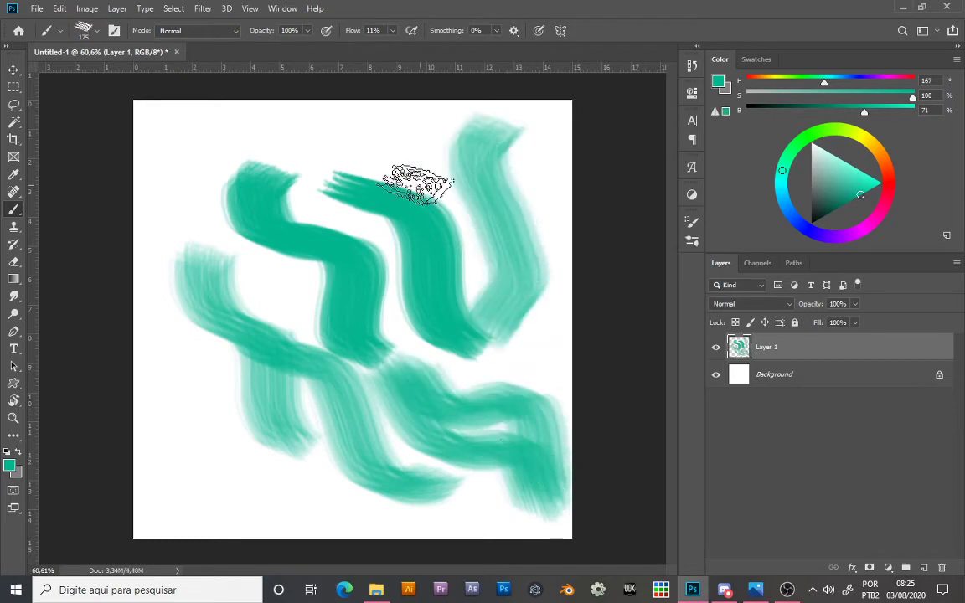
mouse_move(415, 126)
mouse_down()
mouse_move(290, 123)
mouse_move(201, 139)
mouse_move(204, 399)
mouse_move(280, 513)
mouse_up()
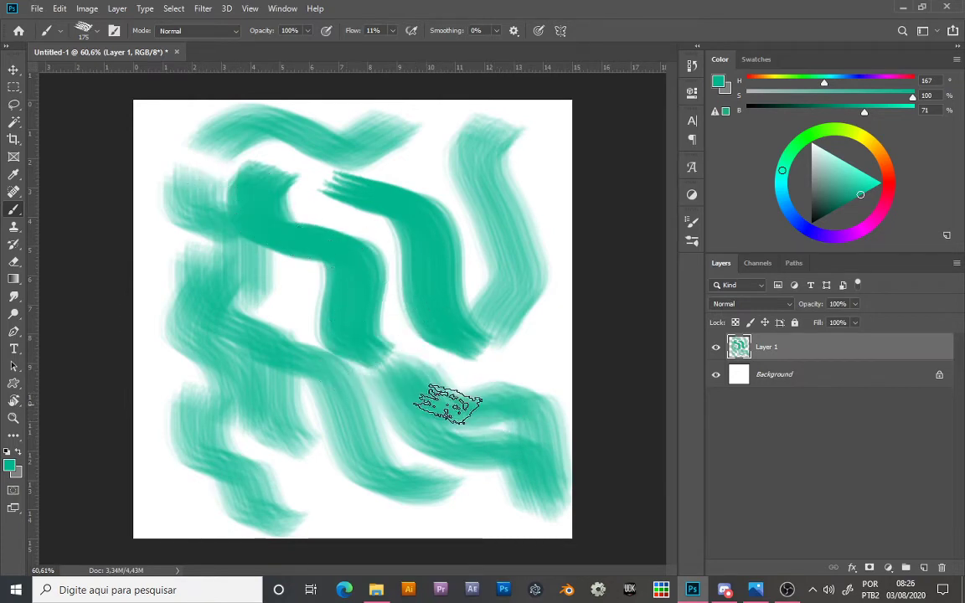
Step: Erase all the textured green strokes from Layer 1 and return to the Brush tool
key(e)
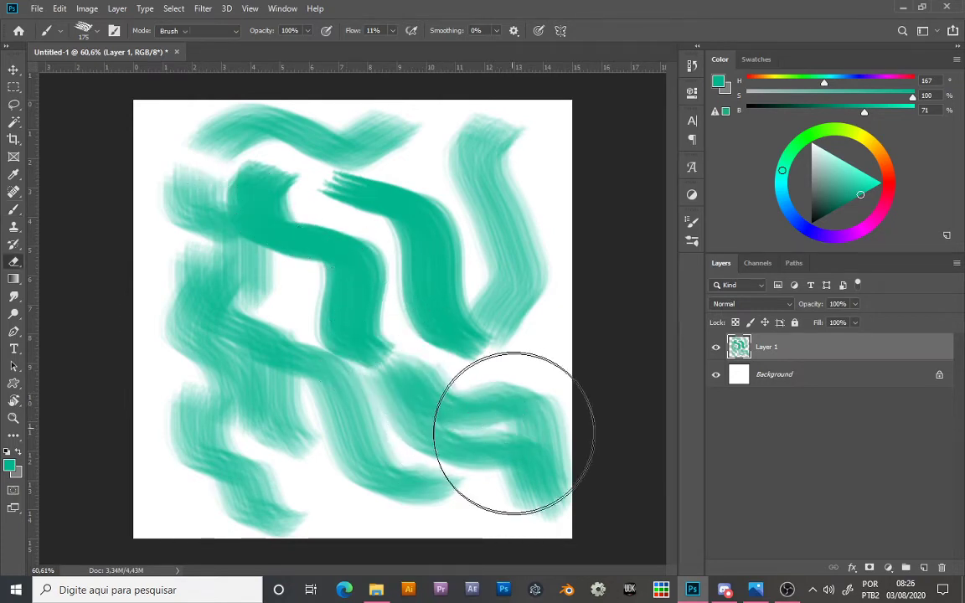
mouse_move(509, 431)
mouse_down()
mouse_move(444, 444)
mouse_move(448, 453)
mouse_move(509, 255)
mouse_move(383, 503)
mouse_move(268, 193)
mouse_move(245, 339)
mouse_move(370, 300)
mouse_move(478, 355)
mouse_up()
key(b)
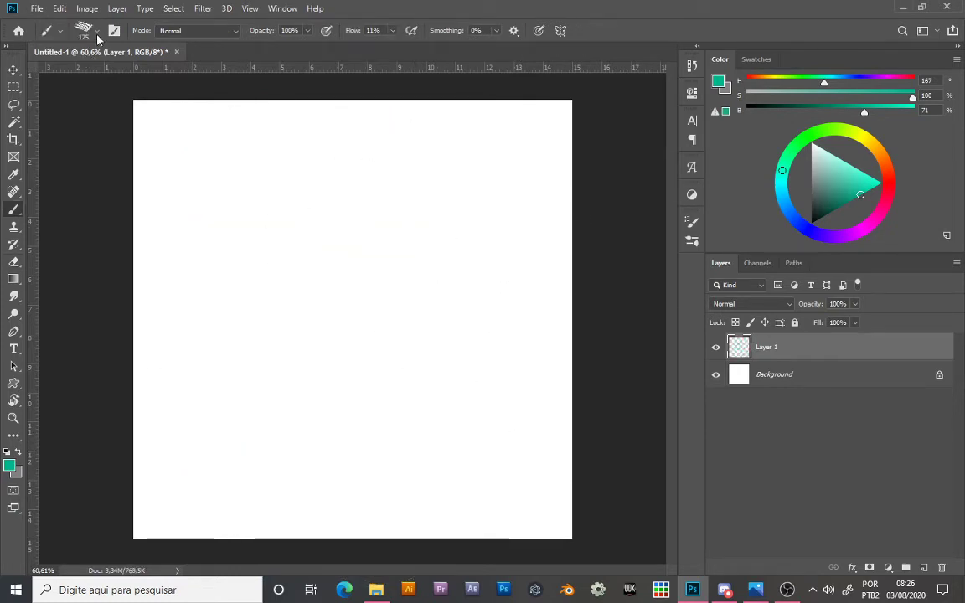
Step: Choose the first soft round preset in General Brushes and reduce its size to 35 px
click(97, 32)
scroll(282, 198, up, 5)
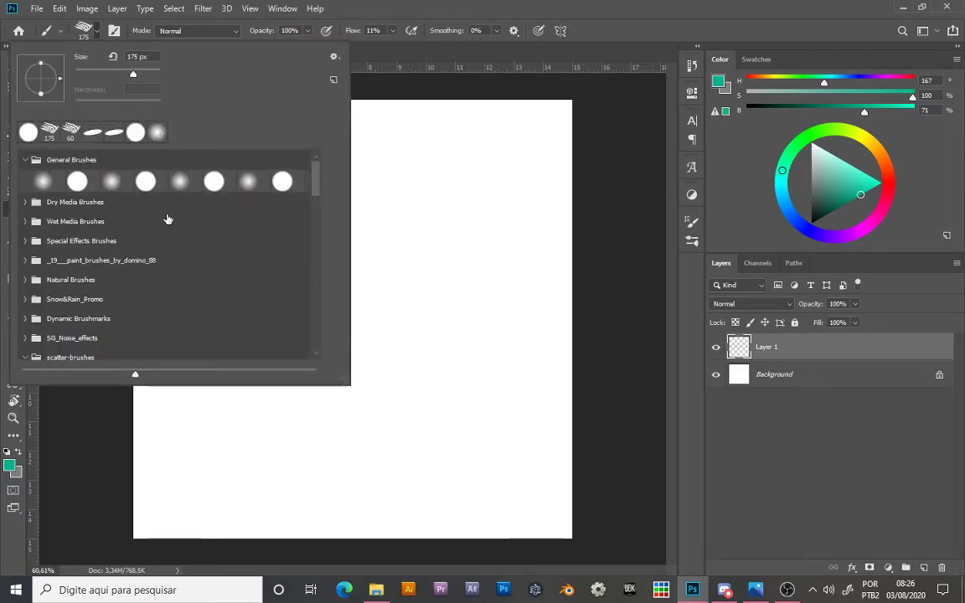
click(43, 181)
click(420, 54)
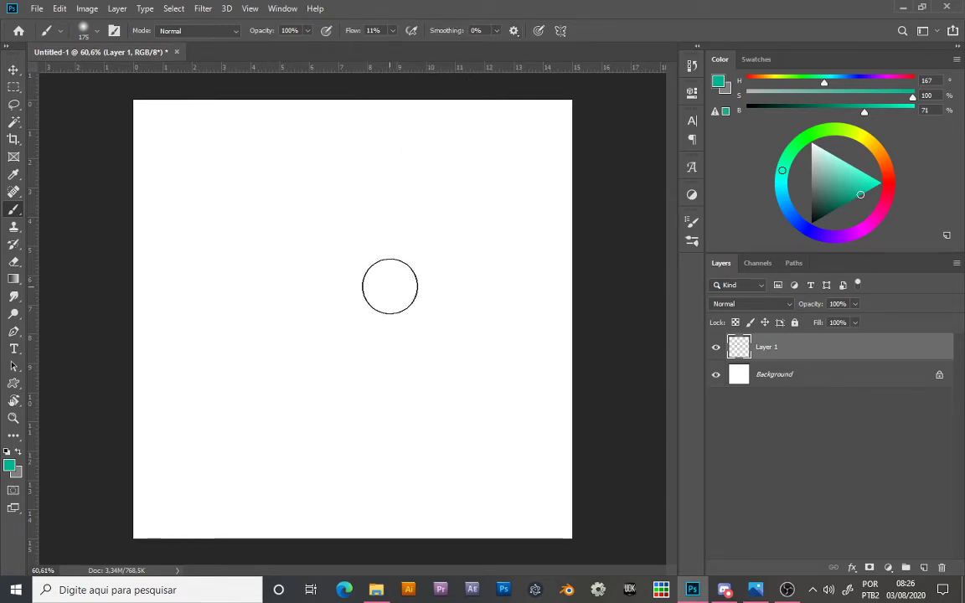
key(bracketleft)
key(bracketleft)
key(bracketleft)
key(bracketleft)
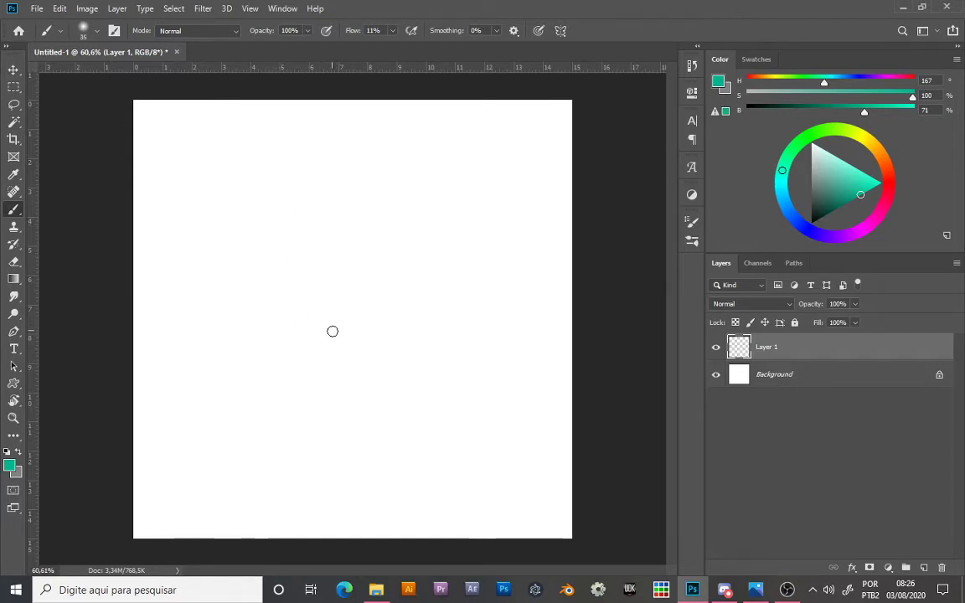
Step: Paint three vertical comparison strokes: soft at 11% flow, soft at 100% flow, and hard-edged at 100% flow and 100% hardness
drag(320, 285, 320, 245)
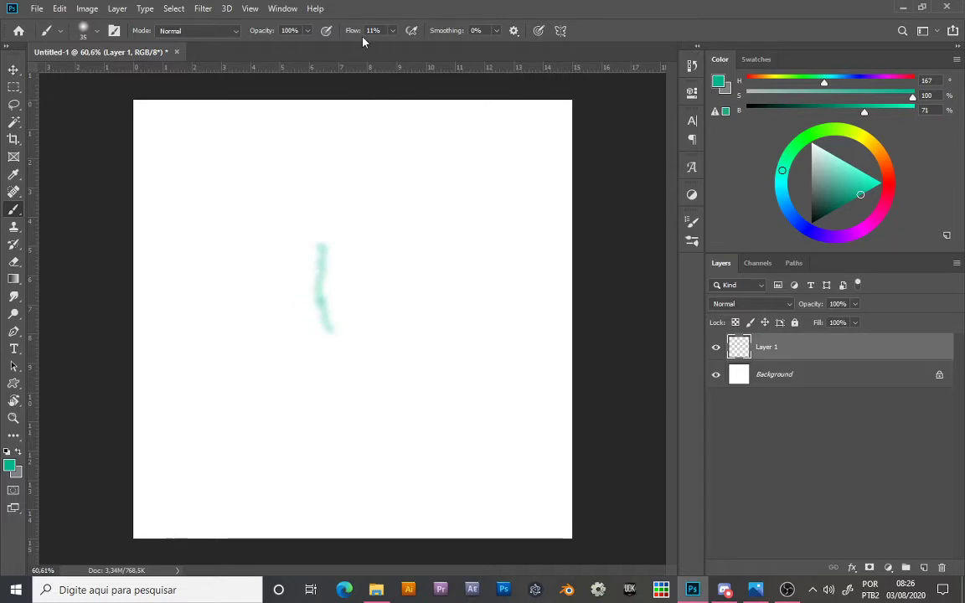
drag(373, 359, 375, 221)
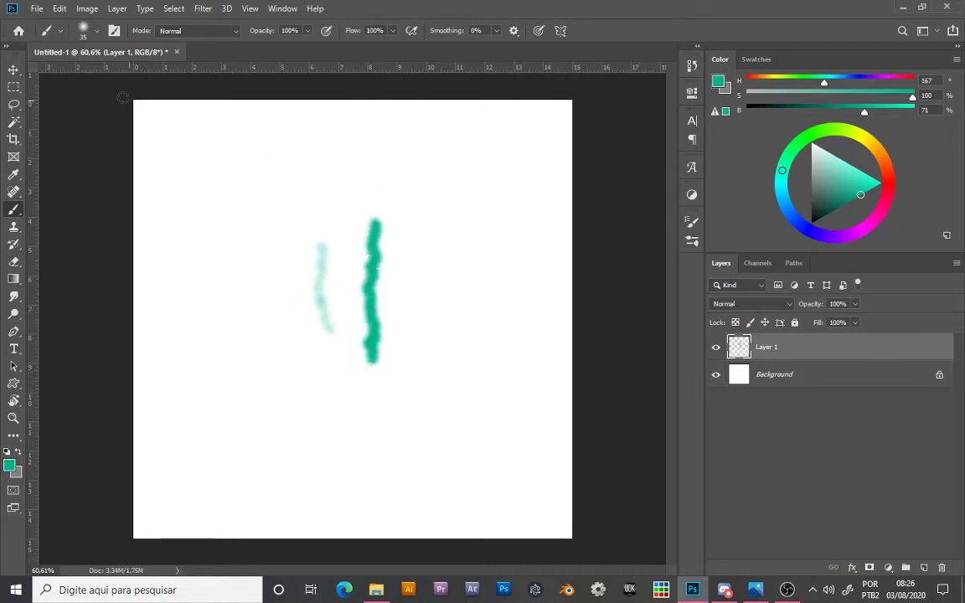
click(90, 27)
drag(76, 104, 427, 196)
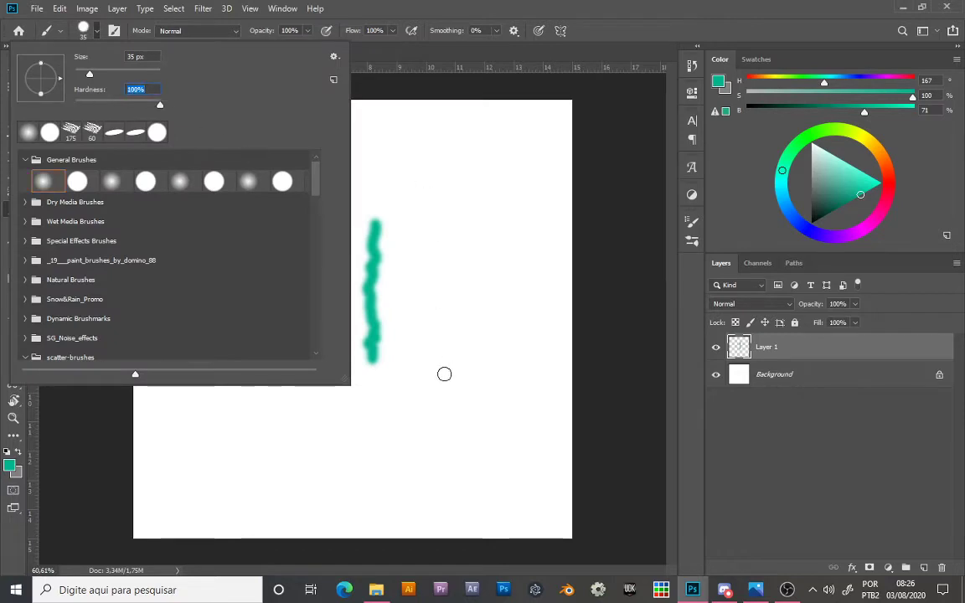
drag(444, 374, 432, 265)
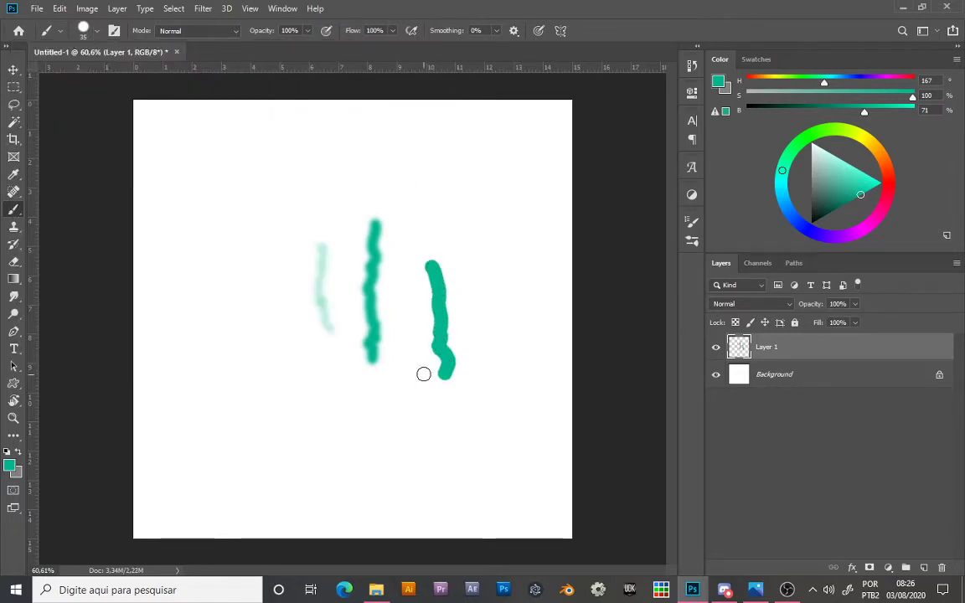
Step: Erase the three vertical comparison strokes from Layer 1 and return to the Brush tool
key(e)
mouse_move(435, 370)
mouse_down()
mouse_move(397, 290)
mouse_move(319, 289)
mouse_up()
key(b)
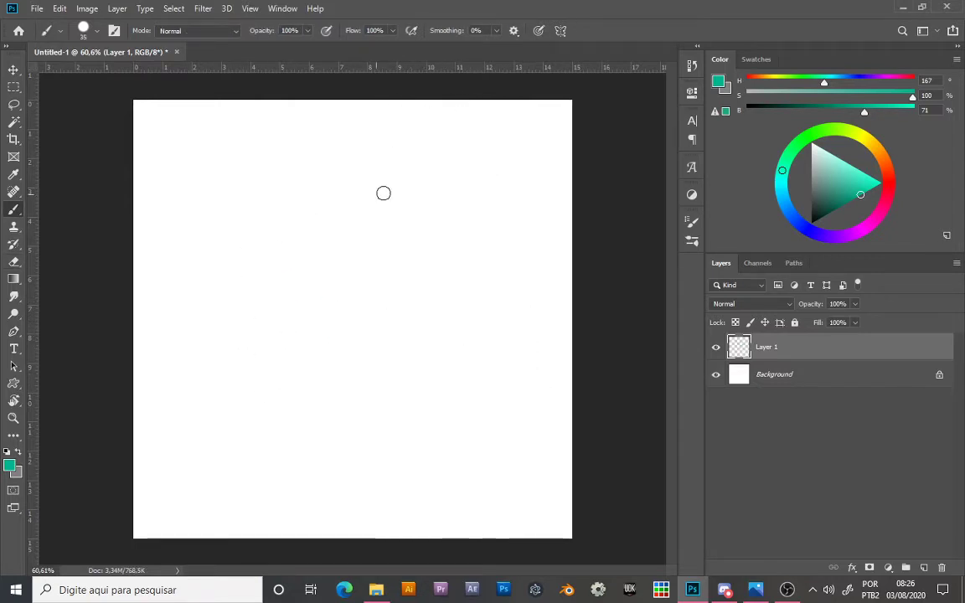
Step: Set the brush smoothing to 44% and paint a large arch and a smaller arch below it
click(497, 31)
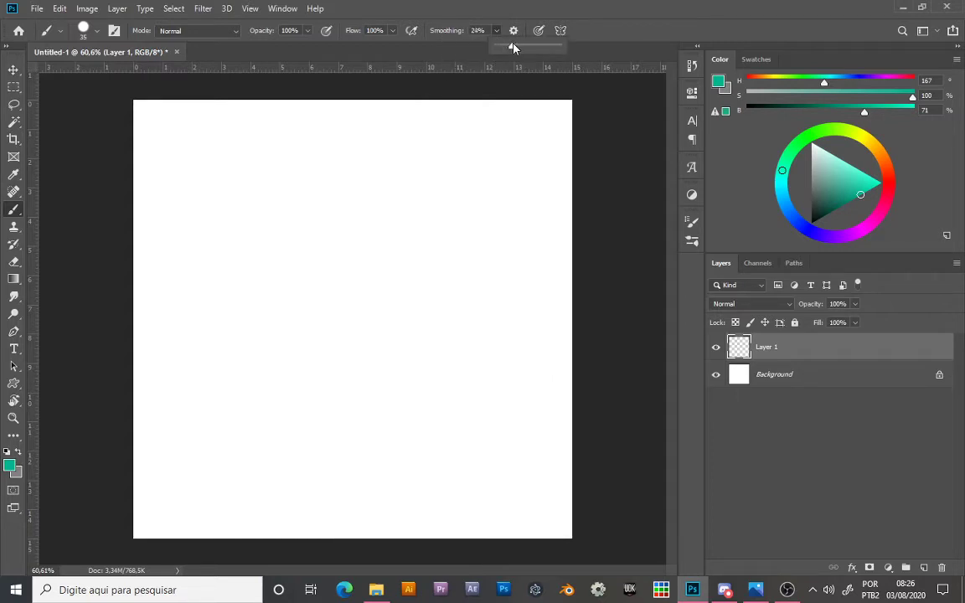
drag(514, 47, 524, 47)
click(175, 395)
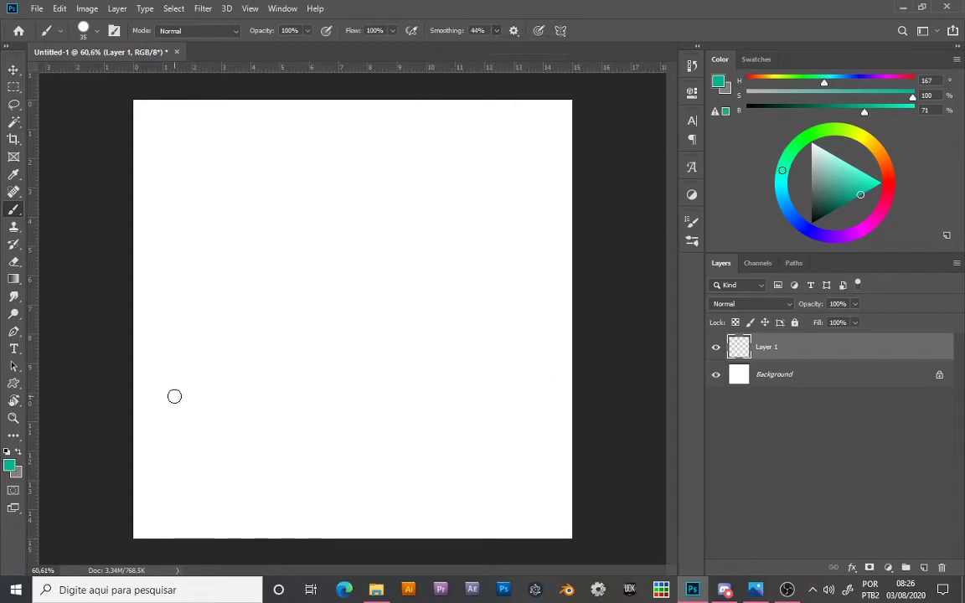
mouse_move(173, 398)
mouse_down()
mouse_move(183, 336)
mouse_move(242, 226)
mouse_move(295, 182)
mouse_move(346, 166)
mouse_move(411, 205)
mouse_move(535, 408)
mouse_up()
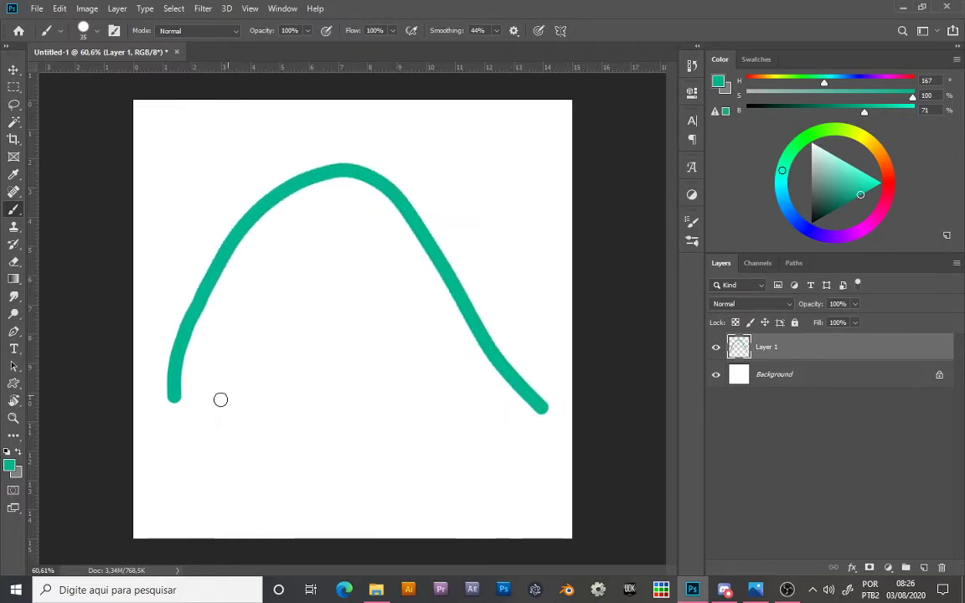
mouse_move(175, 498)
mouse_down()
mouse_move(177, 430)
mouse_move(221, 368)
mouse_move(277, 369)
mouse_move(319, 412)
mouse_up()
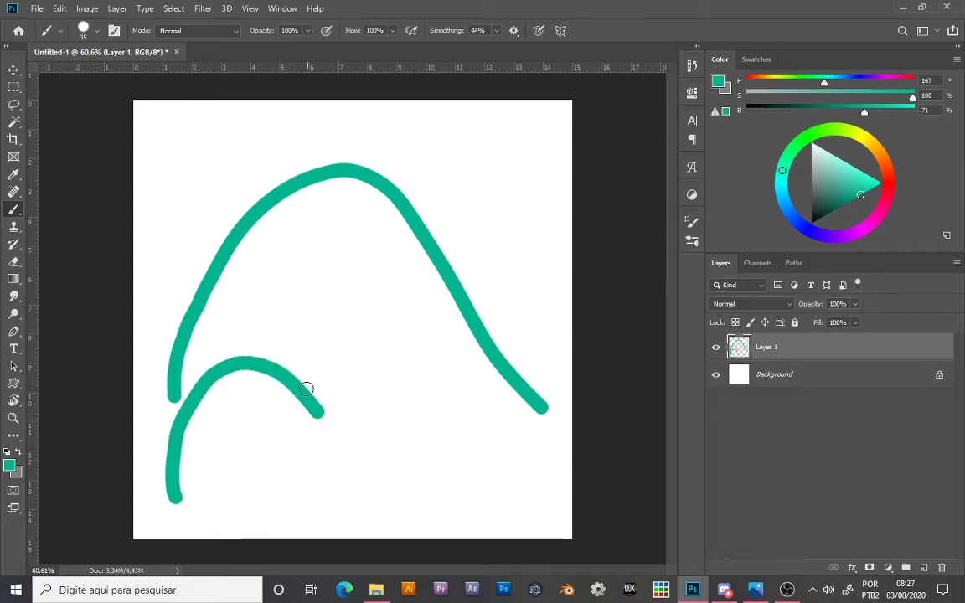
Step: Raise the brush smoothing to 100% and paint a long curve that loops across the whole canvas
click(411, 30)
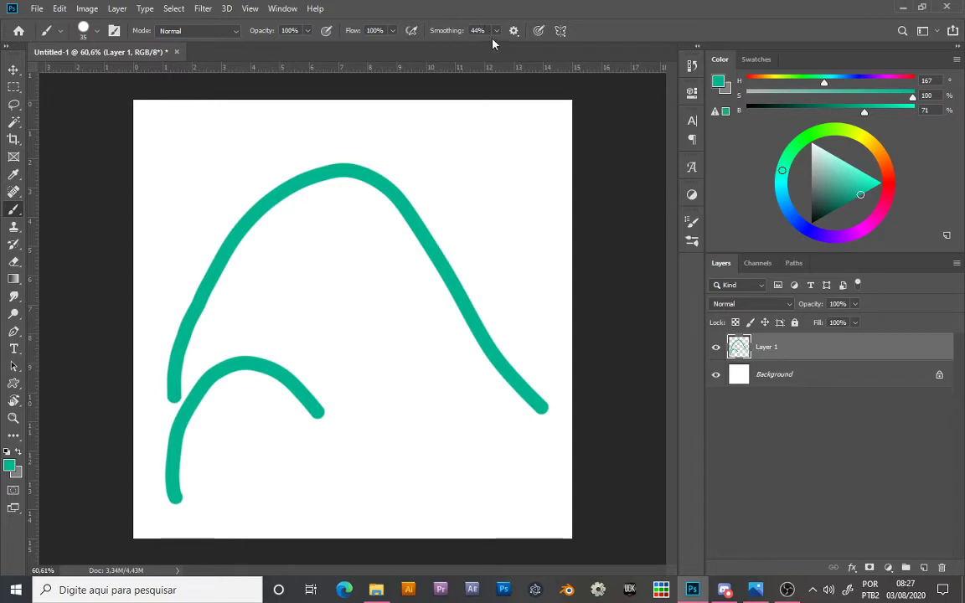
click(497, 31)
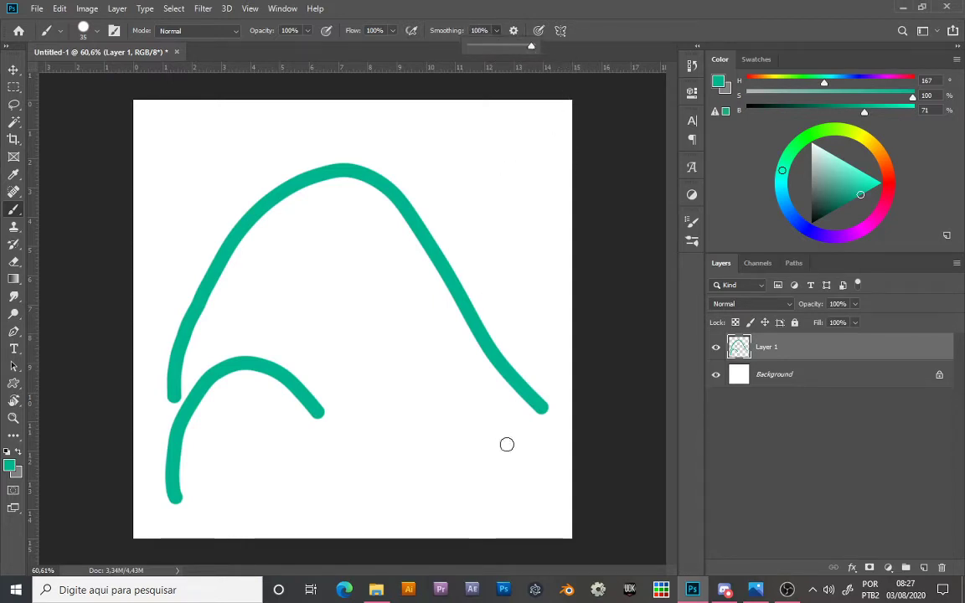
click(505, 476)
mouse_move(504, 476)
mouse_down()
mouse_move(448, 323)
mouse_move(359, 207)
mouse_up()
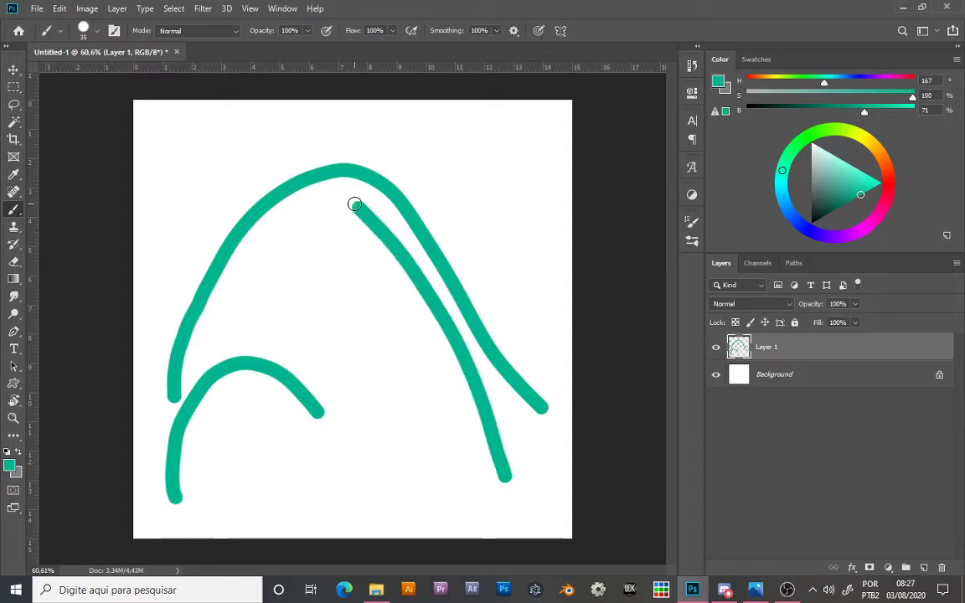
mouse_move(344, 195)
mouse_down()
mouse_move(316, 185)
mouse_move(225, 189)
mouse_move(184, 203)
mouse_move(200, 242)
mouse_up()
mouse_move(312, 168)
mouse_down()
mouse_move(481, 176)
mouse_move(494, 282)
mouse_move(408, 227)
mouse_move(539, 143)
mouse_move(522, 115)
mouse_move(492, 152)
mouse_move(554, 230)
mouse_move(485, 370)
mouse_move(451, 399)
mouse_move(418, 279)
mouse_move(548, 429)
mouse_move(548, 399)
mouse_move(460, 399)
mouse_move(330, 485)
mouse_move(284, 488)
mouse_move(425, 523)
mouse_move(369, 475)
mouse_up()
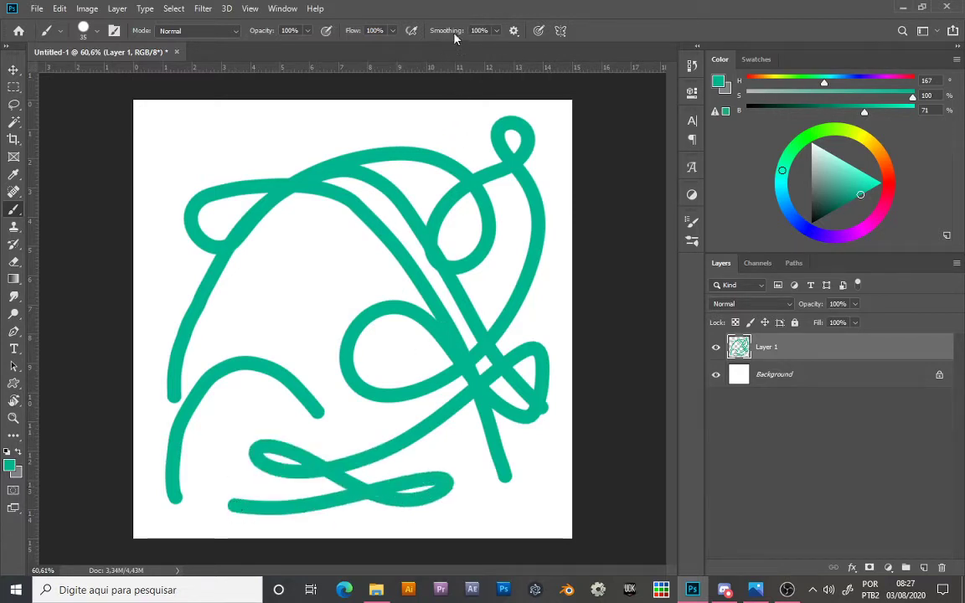
Step: Paint a winding stroke with smoothing reset to 0%, and erase everything from Layer 1
drag(435, 36, 344, 42)
mouse_move(244, 179)
mouse_down()
mouse_move(344, 237)
mouse_move(344, 377)
mouse_move(356, 369)
mouse_up()
key(e)
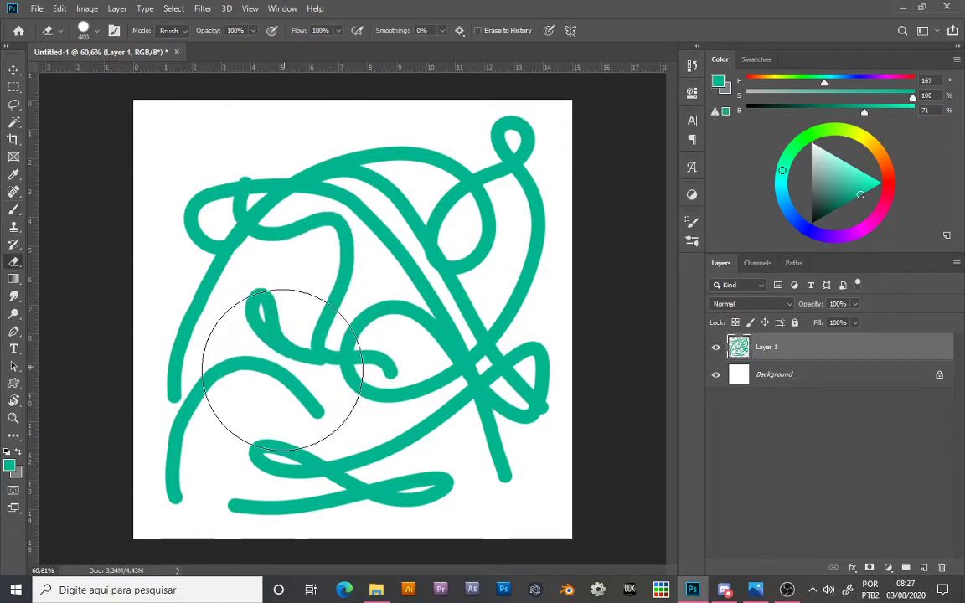
mouse_move(259, 334)
mouse_down()
mouse_move(318, 146)
mouse_move(430, 409)
mouse_move(551, 247)
mouse_move(442, 410)
mouse_up()
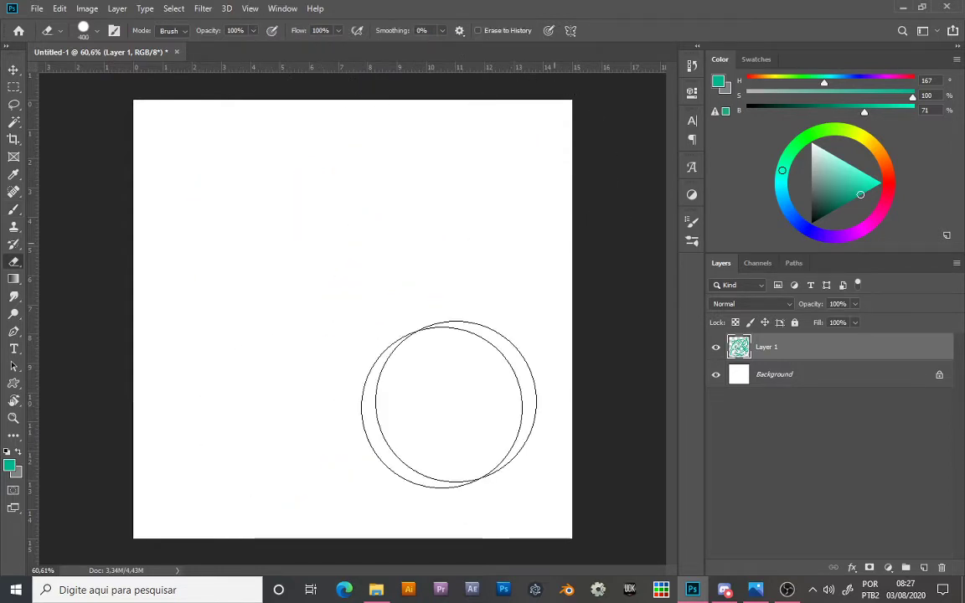
key(b)
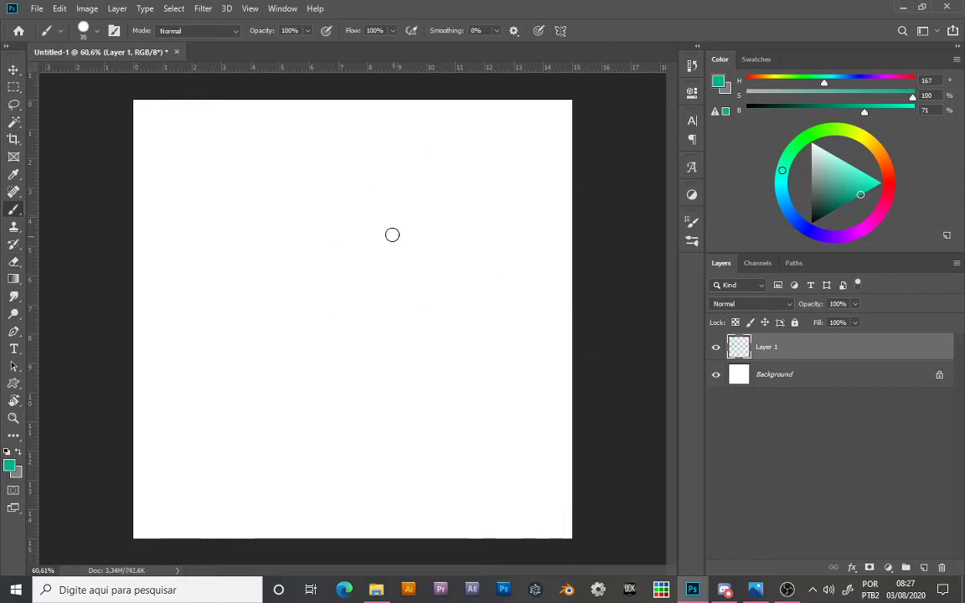
Step: Enable vertical paint symmetry centred on the canvas and return to the Brush tool
click(561, 31)
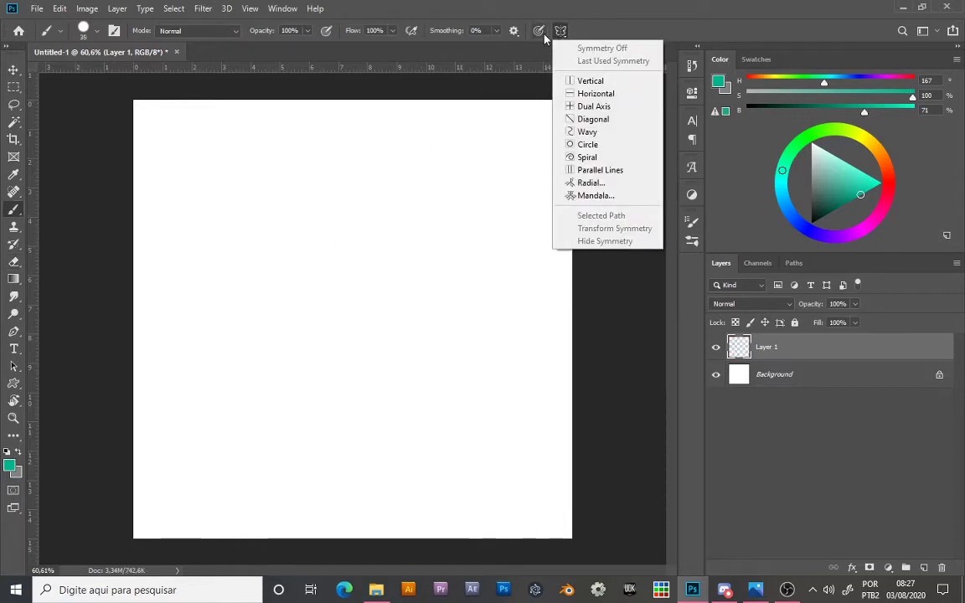
click(592, 82)
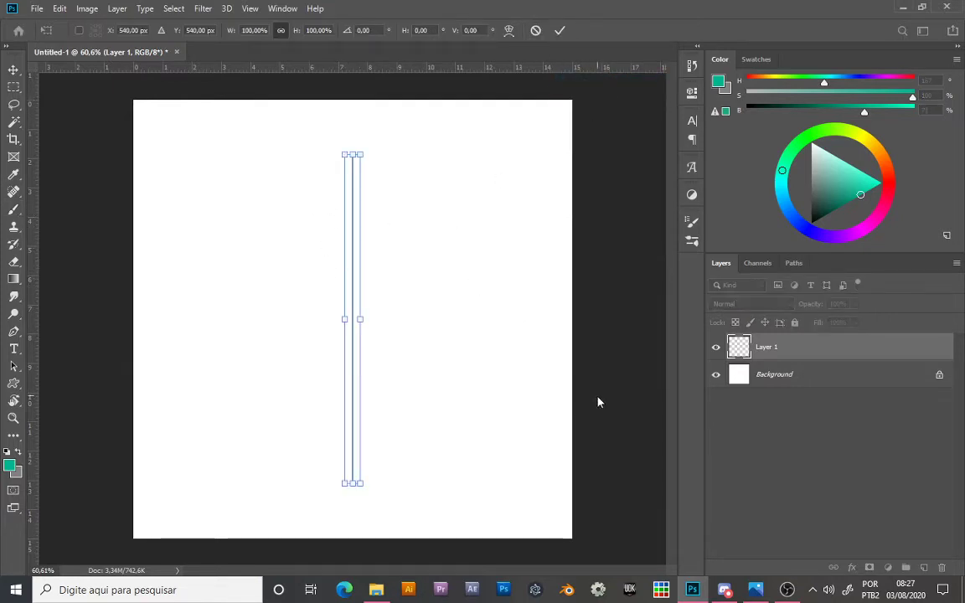
click(14, 191)
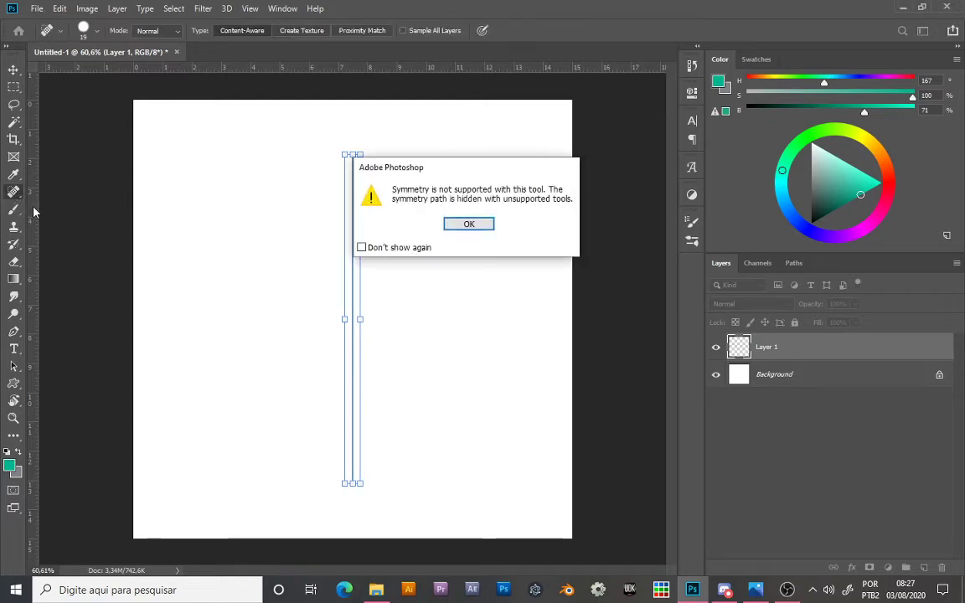
click(470, 223)
click(13, 209)
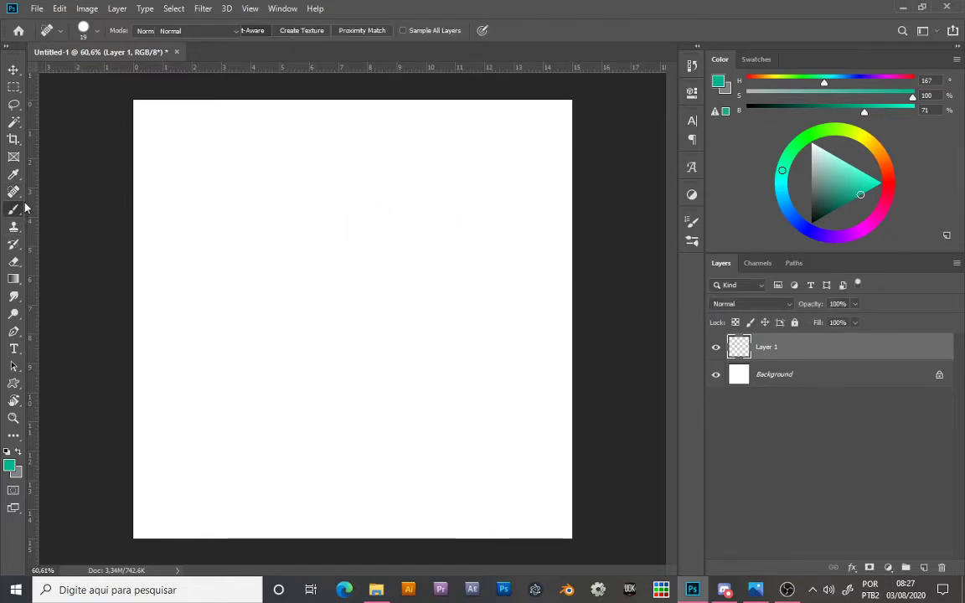
Step: Paint several curved and looping green strokes on Layer 1, mirrored across the vertical symmetry axis
mouse_move(473, 191)
mouse_down()
mouse_move(491, 366)
mouse_move(468, 404)
mouse_move(490, 487)
mouse_up()
drag(426, 254, 434, 325)
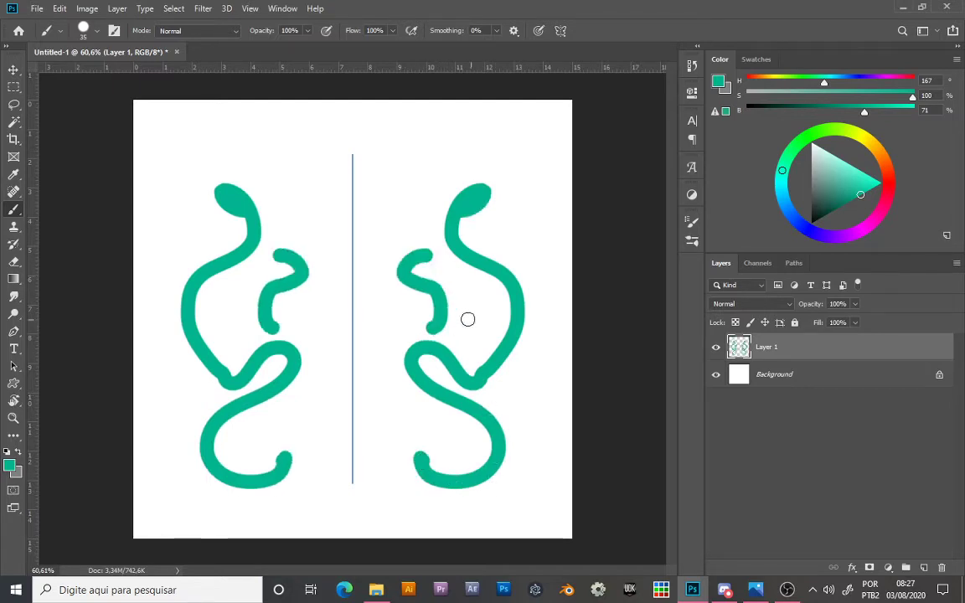
key(z)
mouse_move(394, 222)
mouse_down()
mouse_move(414, 228)
mouse_move(426, 193)
mouse_move(411, 161)
mouse_move(415, 118)
mouse_move(465, 101)
mouse_move(478, 115)
mouse_up()
key(b)
mouse_move(384, 114)
mouse_down()
mouse_move(363, 91)
mouse_move(338, 110)
mouse_up()
mouse_move(404, 130)
mouse_down()
mouse_move(443, 301)
mouse_move(411, 445)
mouse_move(438, 538)
mouse_up()
mouse_move(545, 453)
mouse_down()
mouse_move(615, 468)
mouse_move(602, 423)
mouse_up()
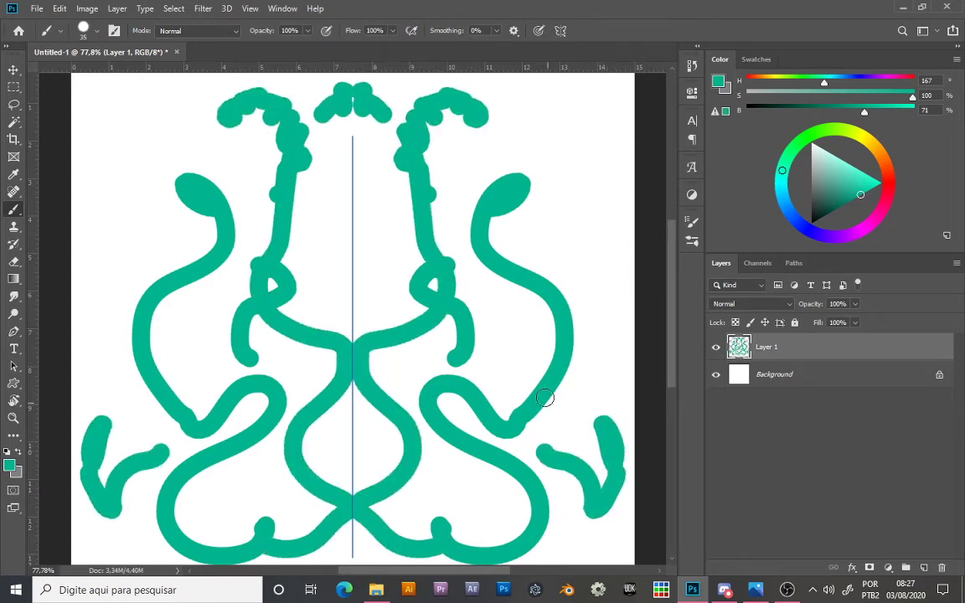
Step: Delete the layer with the mirrored drawing and create a new empty layer above the Background
click(13, 69)
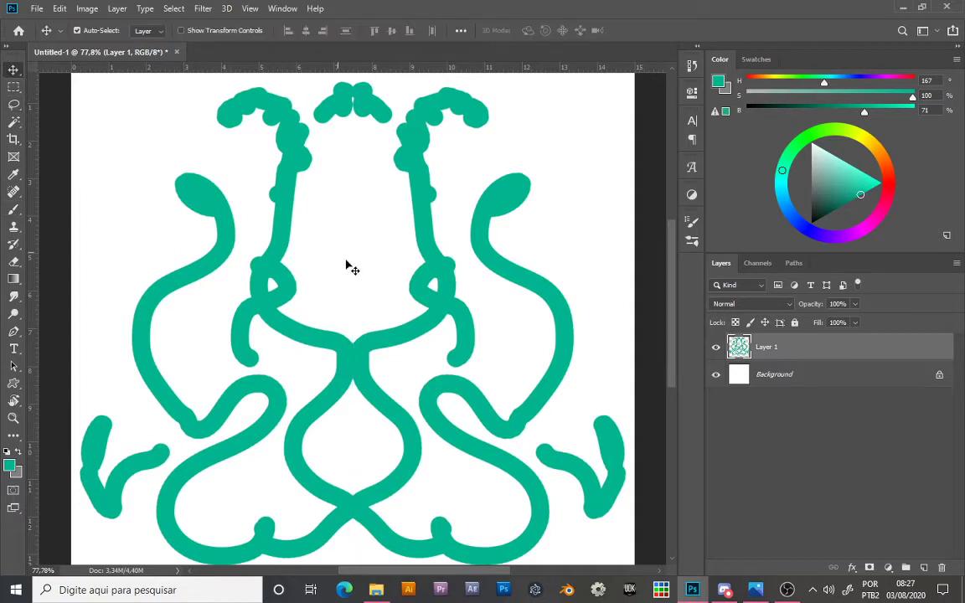
drag(244, 233, 355, 280)
click(942, 569)
click(924, 567)
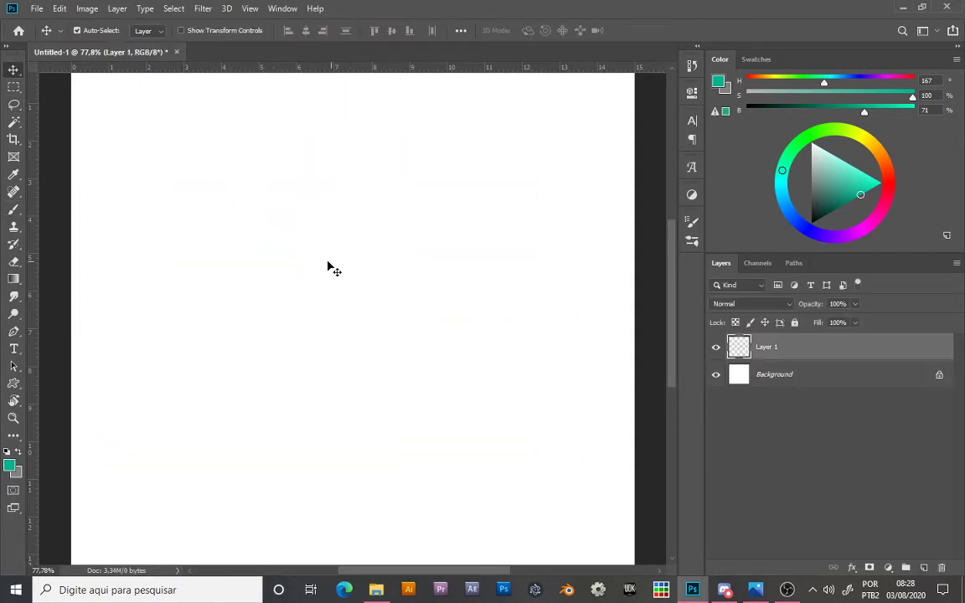
Step: Zoom out to show the whole canvas and try to remove the symmetry line by deleting Layer 1
key(z)
scroll(475, 298, down, 3)
key(b)
drag(353, 166, 352, 471)
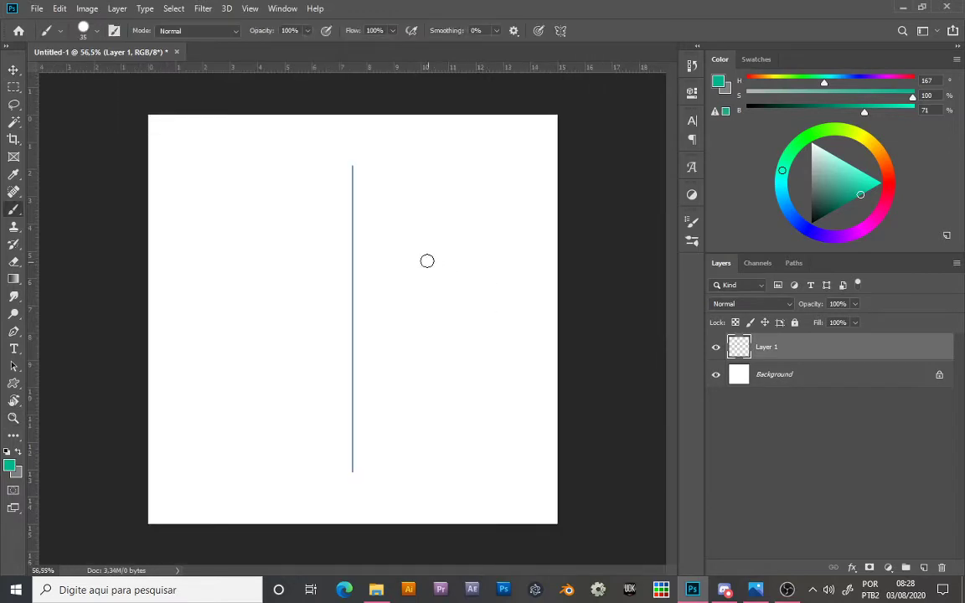
key(Delete)
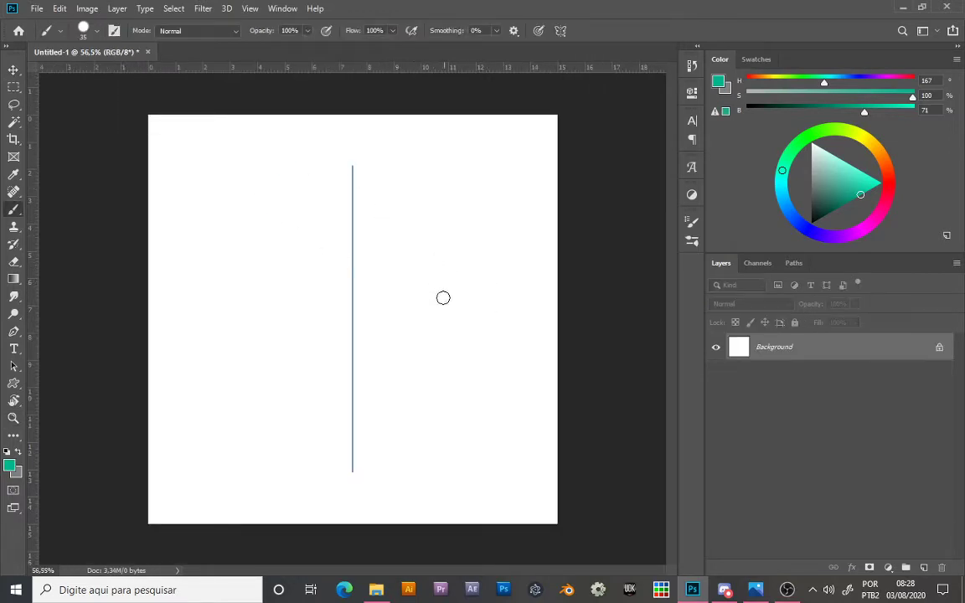
Step: Try to shift the symmetry line with the Move tool, cancelling the conversion of the Background to a normal layer
click(560, 31)
click(351, 282)
click(351, 283)
key(ctrl+z)
click(15, 71)
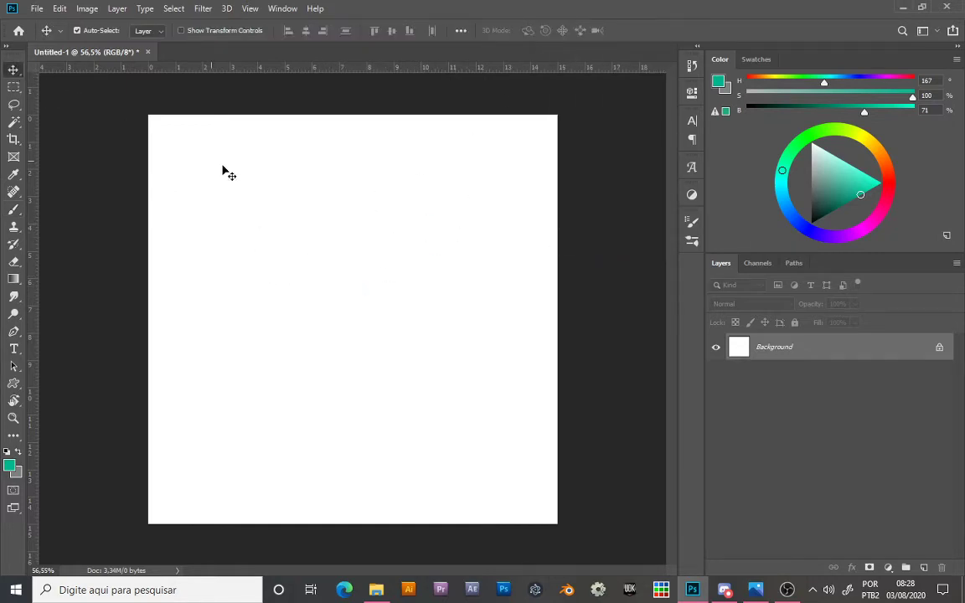
drag(224, 167, 405, 291)
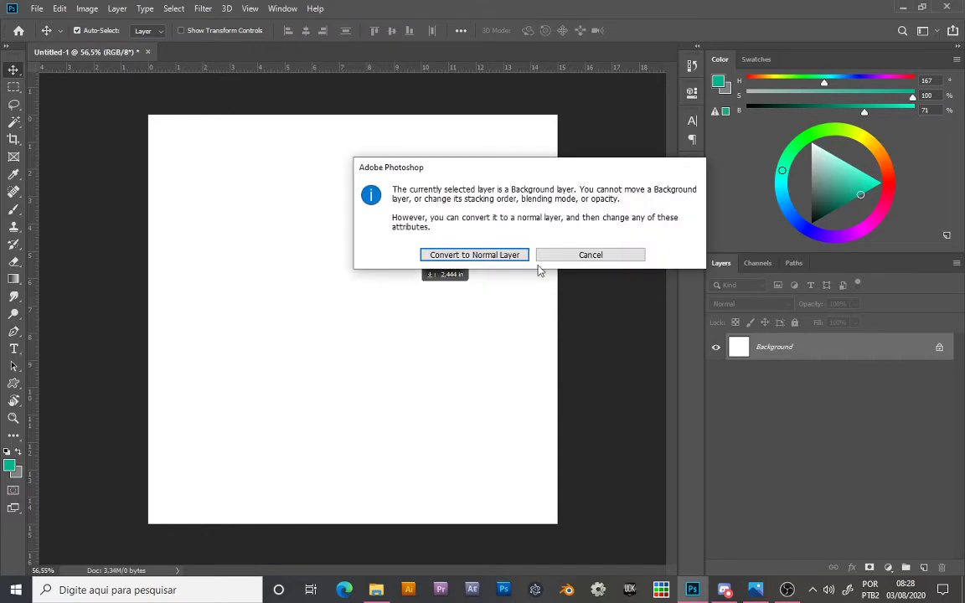
click(580, 255)
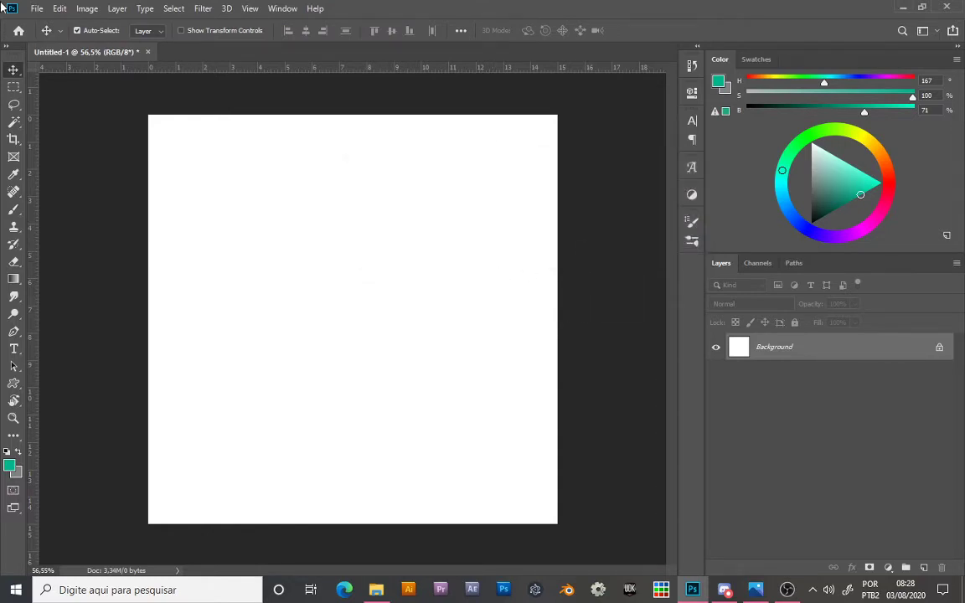
key(b)
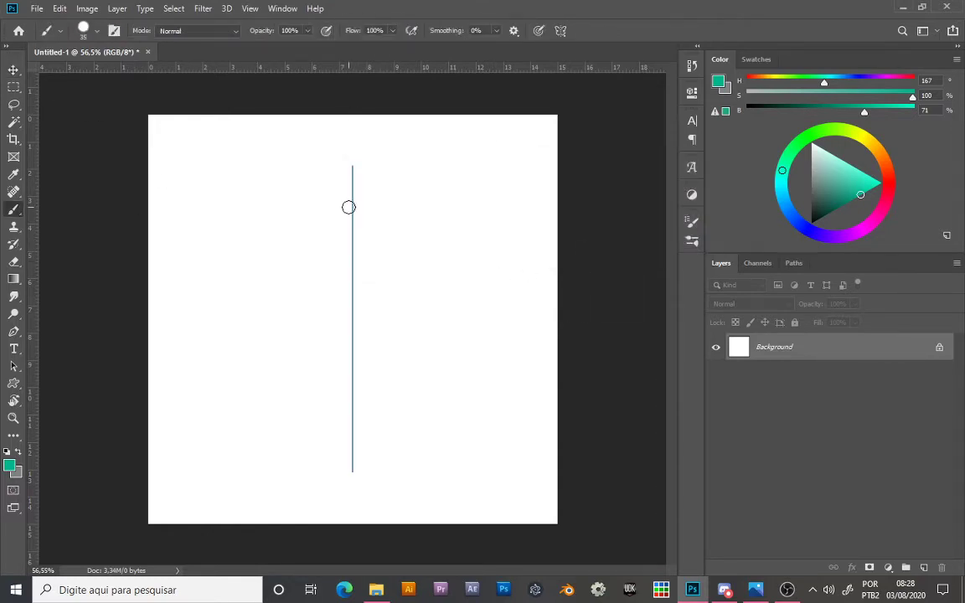
click(561, 30)
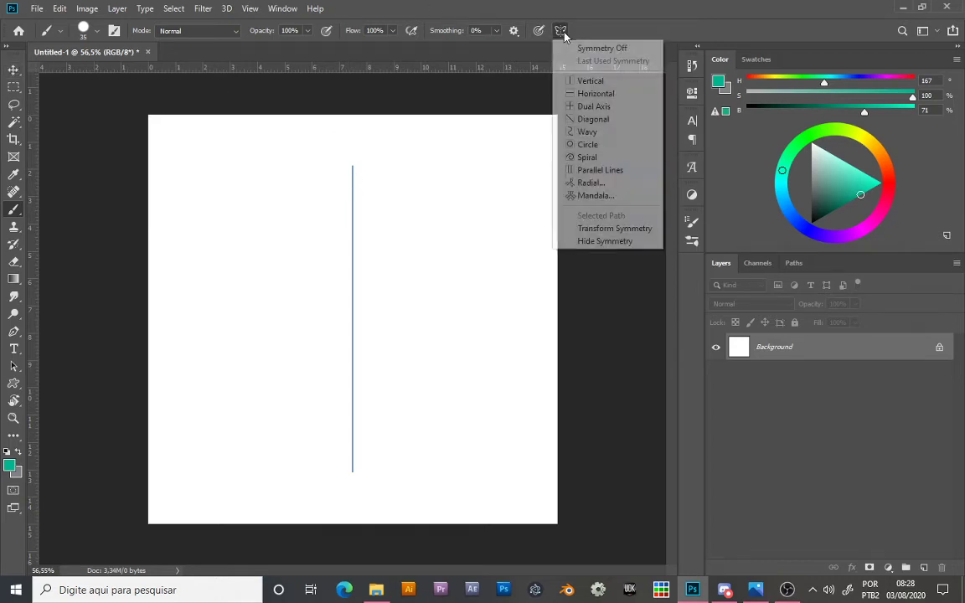
click(522, 75)
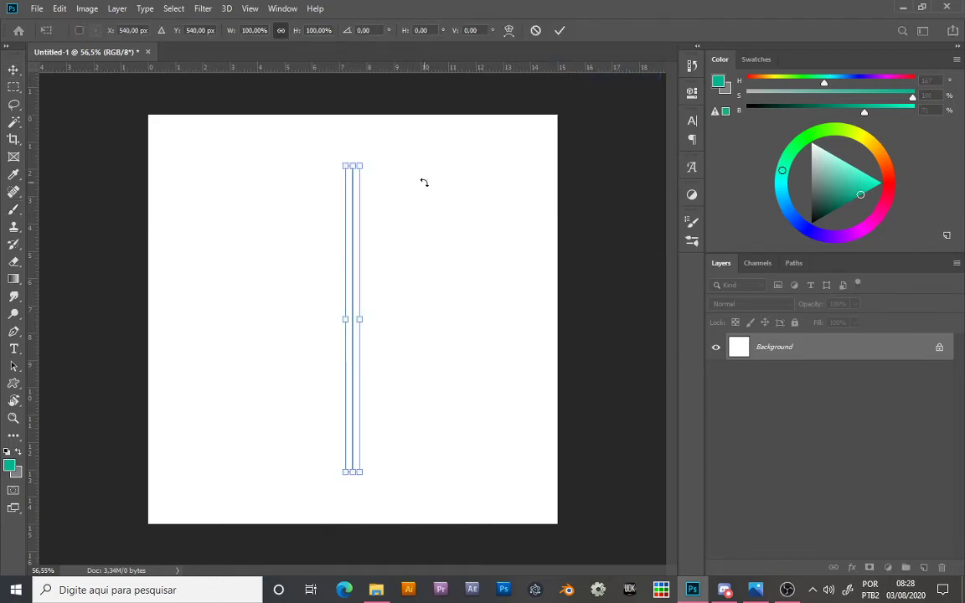
drag(358, 257, 389, 232)
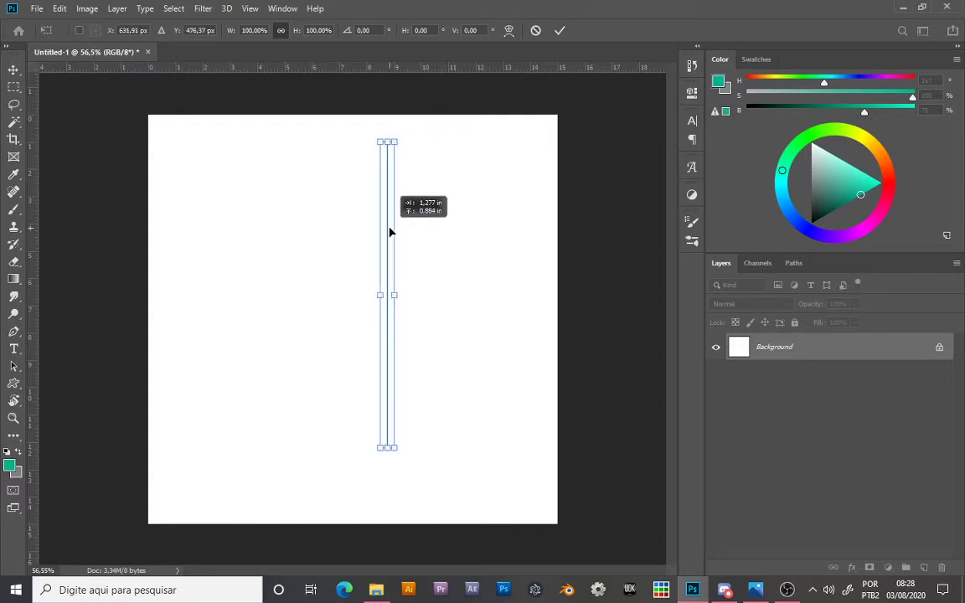
right_click(389, 252)
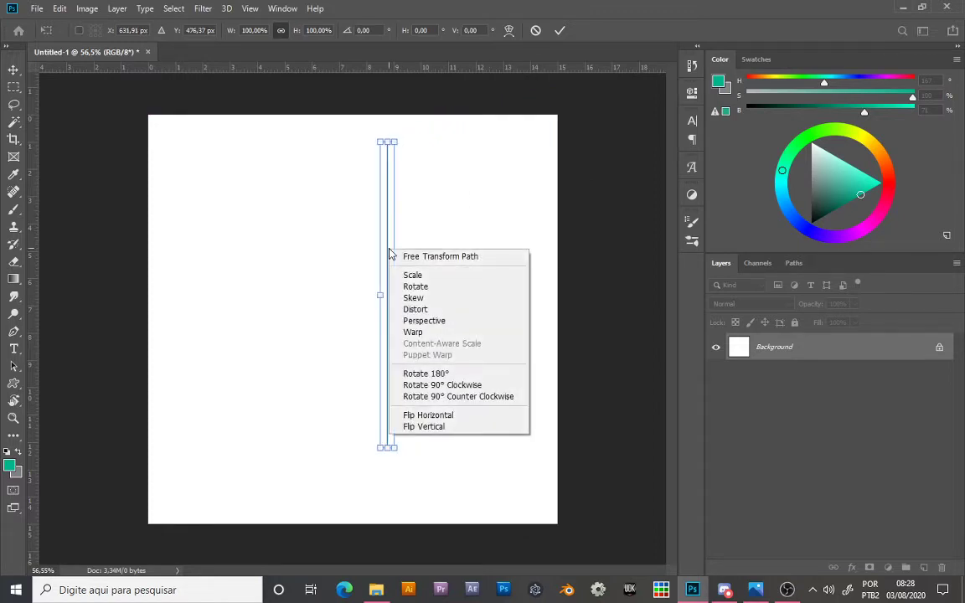
click(618, 5)
click(537, 31)
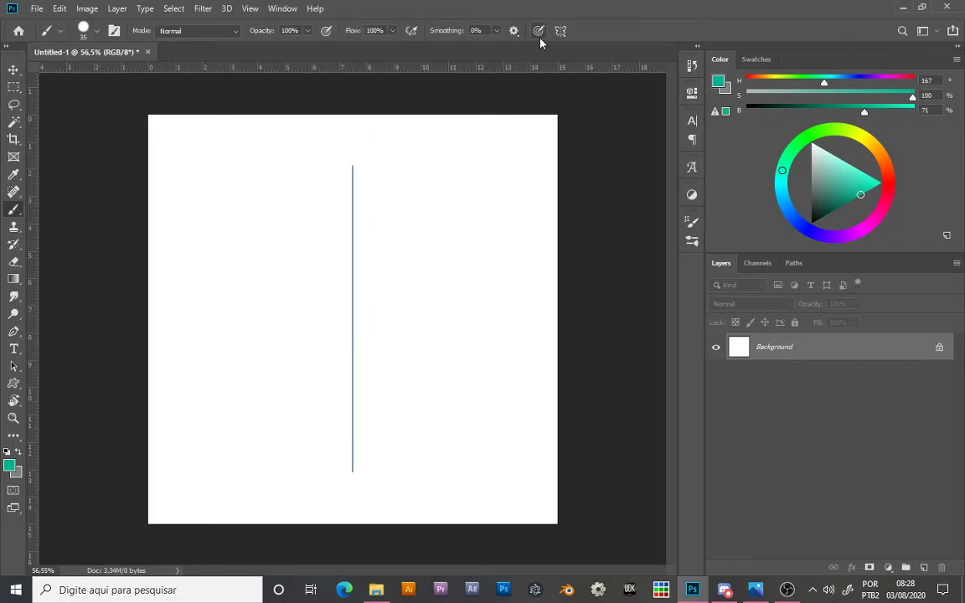
Step: Turn paint symmetry off and create a new empty layer above the Background
click(561, 31)
click(567, 48)
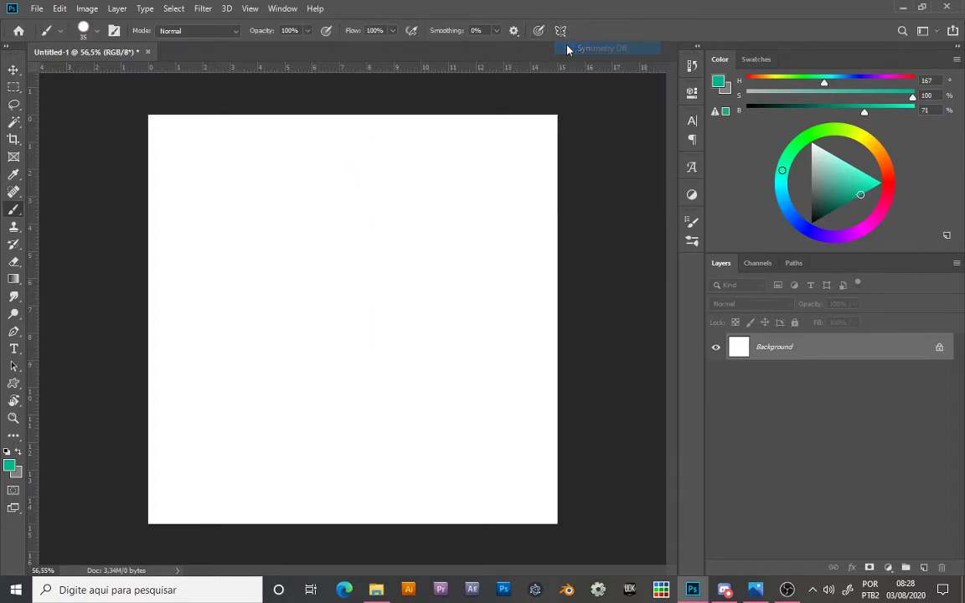
click(924, 568)
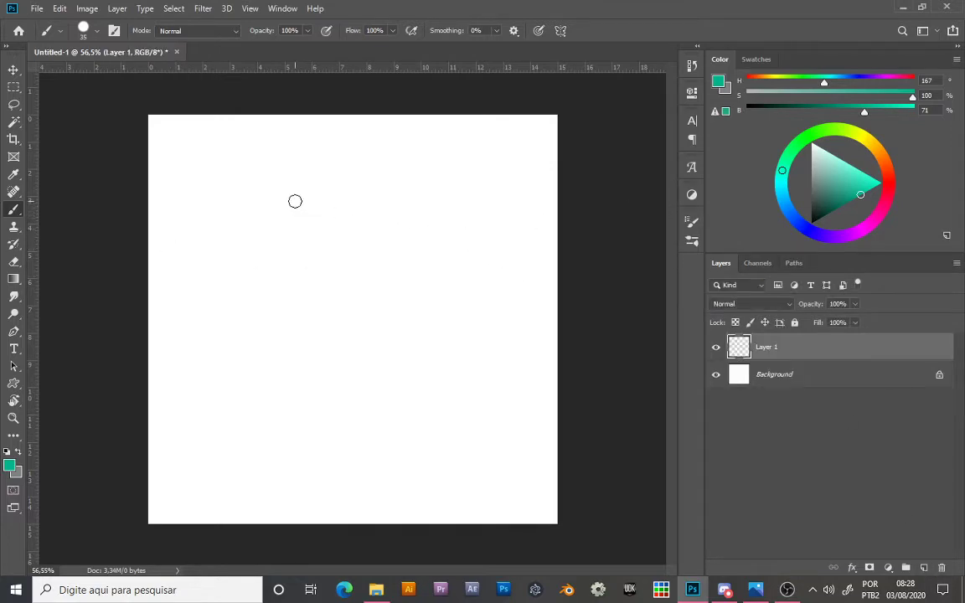
Step: Show the brush settings, browse the available tips, and collapse the scatter-brushes and Legacy Brushes preset groups
click(117, 31)
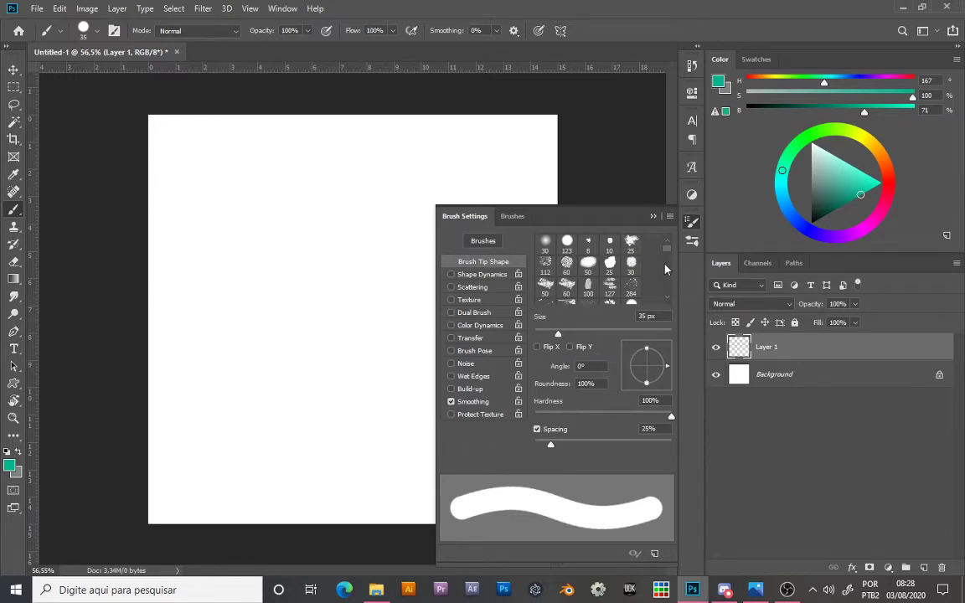
drag(669, 253, 668, 280)
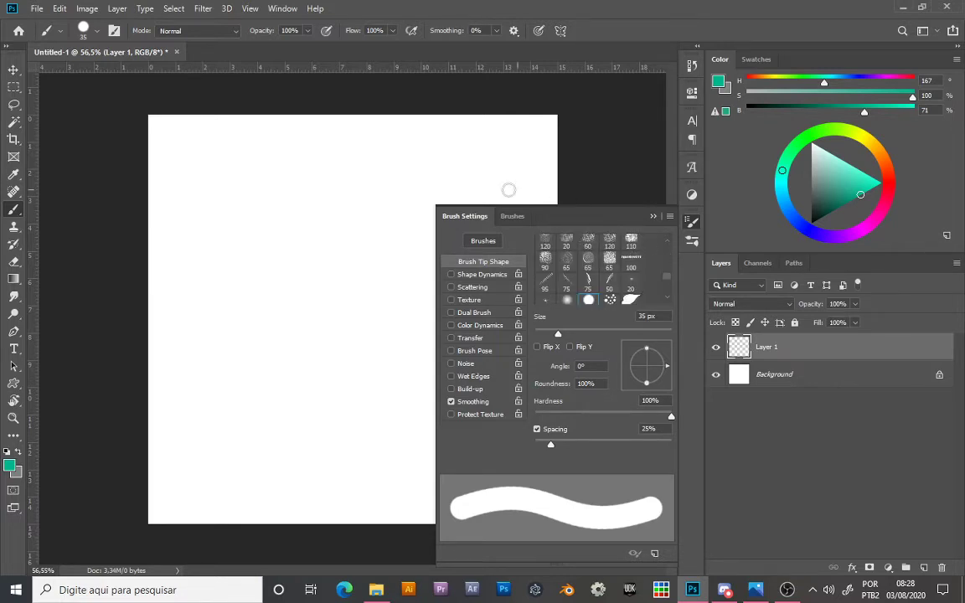
click(96, 33)
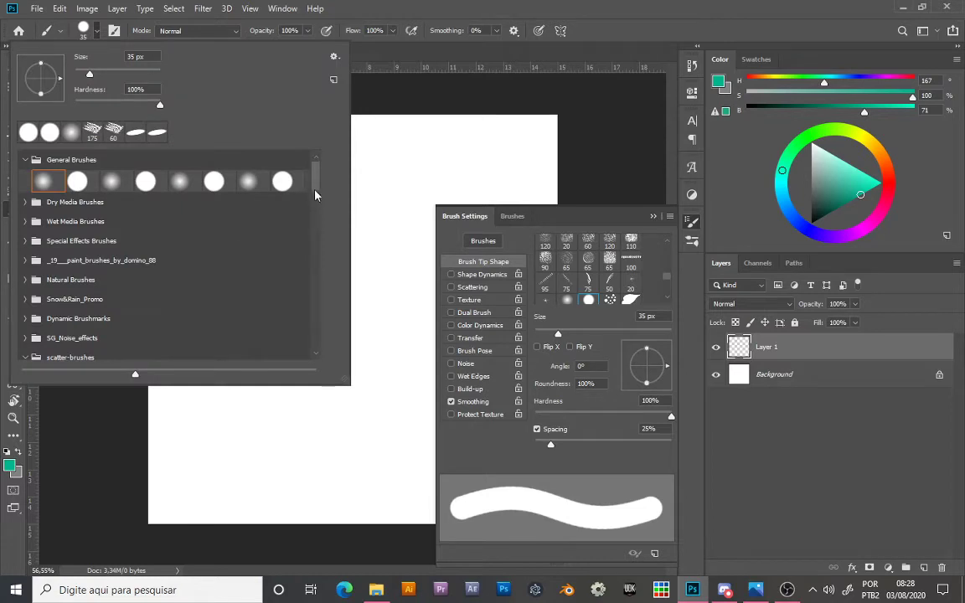
mouse_move(314, 208)
mouse_down()
mouse_move(315, 329)
mouse_move(340, 204)
mouse_up()
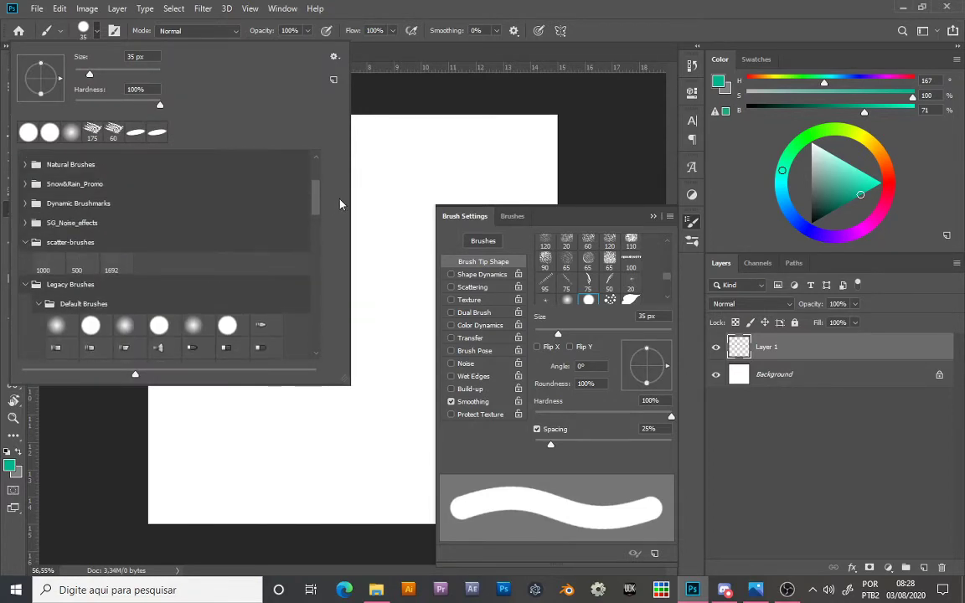
click(26, 285)
click(28, 307)
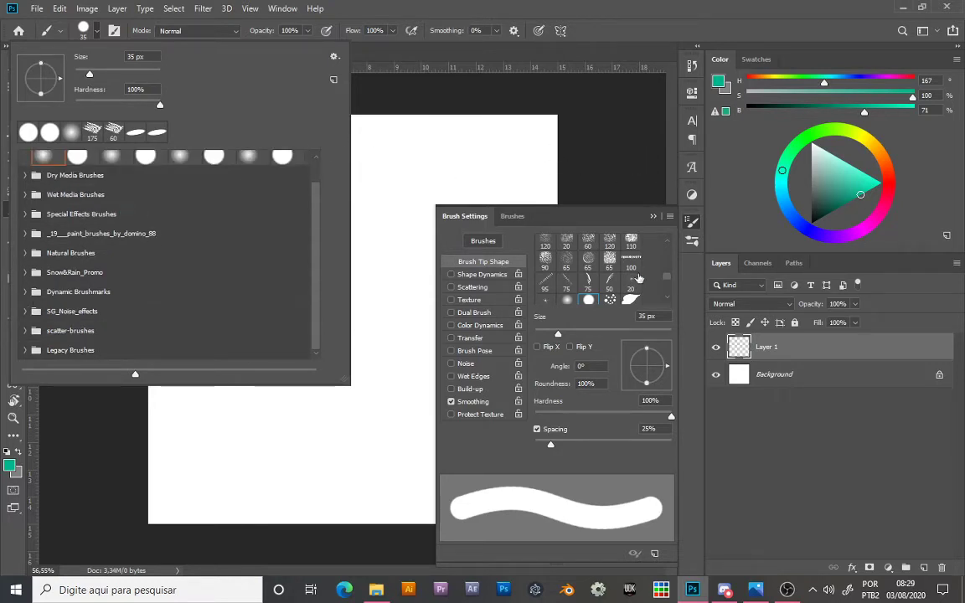
key(Escape)
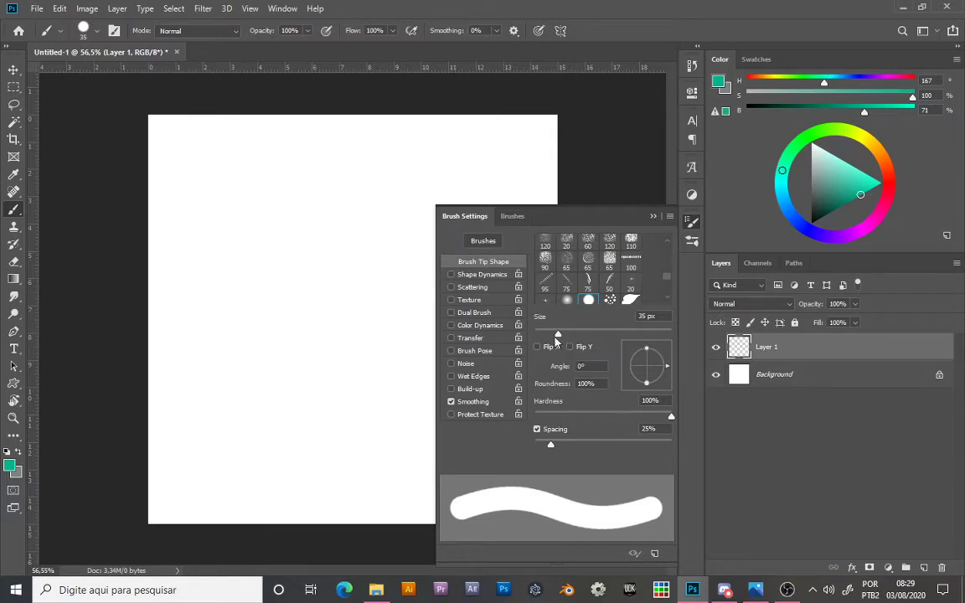
Step: Set the brush tip to 40 px size, 98% hardness, 4° angle and 51% spacing
drag(559, 334, 562, 334)
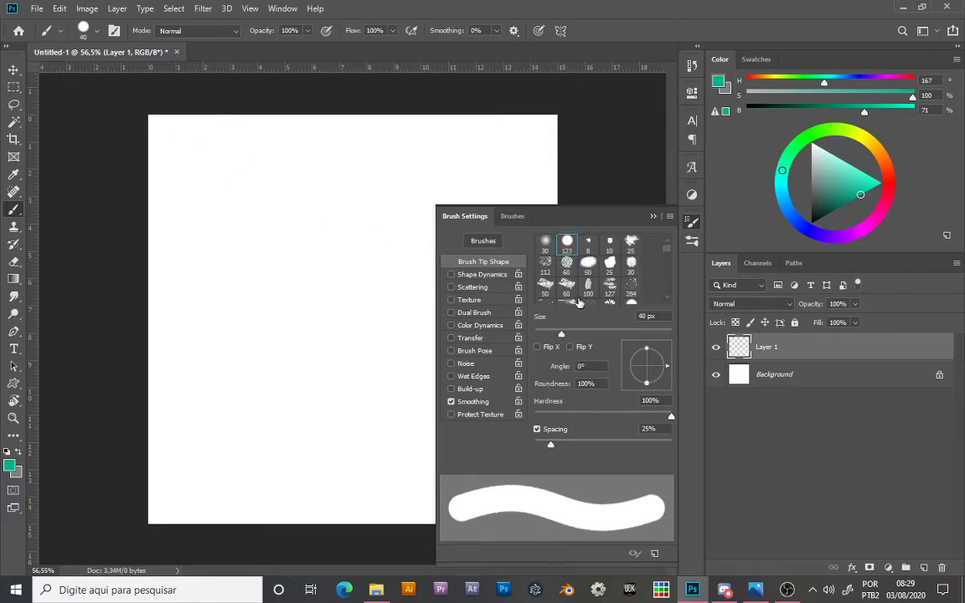
mouse_move(670, 415)
mouse_down()
mouse_move(579, 408)
mouse_move(664, 419)
mouse_up()
mouse_move(668, 370)
mouse_down()
mouse_move(657, 353)
mouse_move(669, 374)
mouse_move(644, 373)
mouse_move(644, 398)
mouse_move(669, 366)
mouse_up()
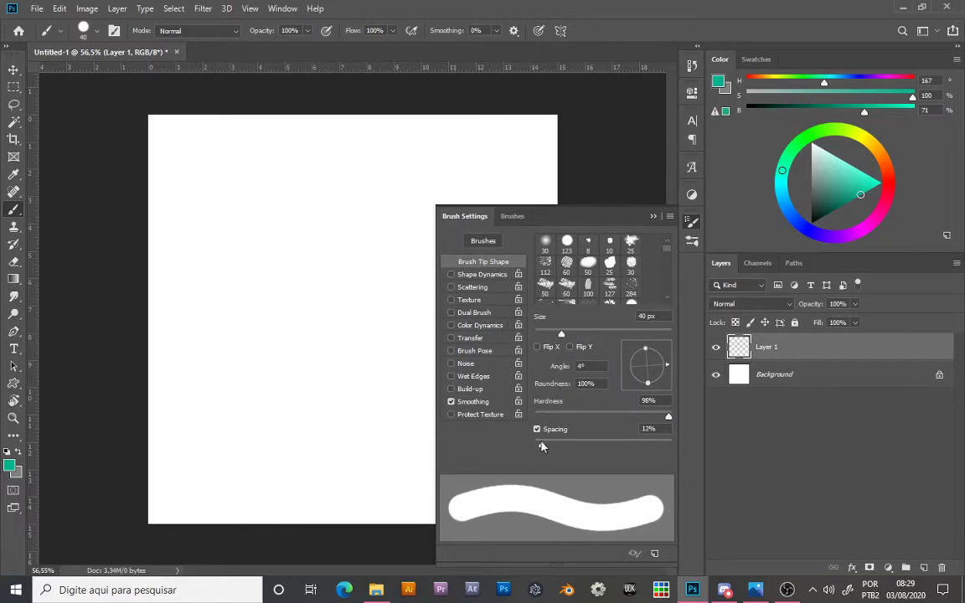
mouse_move(545, 445)
mouse_down()
mouse_move(665, 445)
mouse_move(569, 446)
mouse_up()
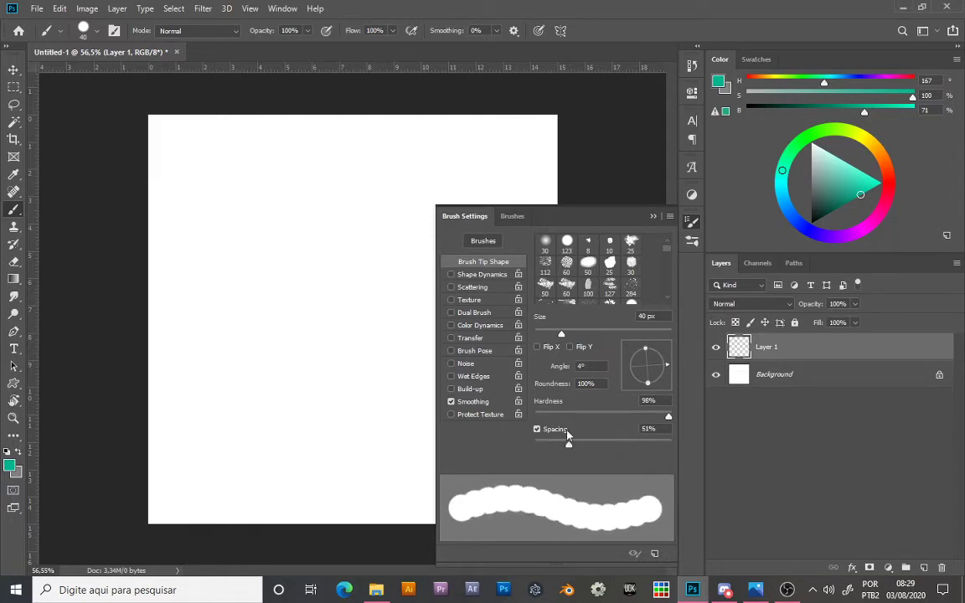
Step: Paint a looping green test stroke on Layer 1, erase it completely and return to the Brush tool
mouse_move(249, 207)
mouse_down()
mouse_move(262, 279)
mouse_move(362, 458)
mouse_move(237, 303)
mouse_move(174, 303)
mouse_move(184, 421)
mouse_up()
key(e)
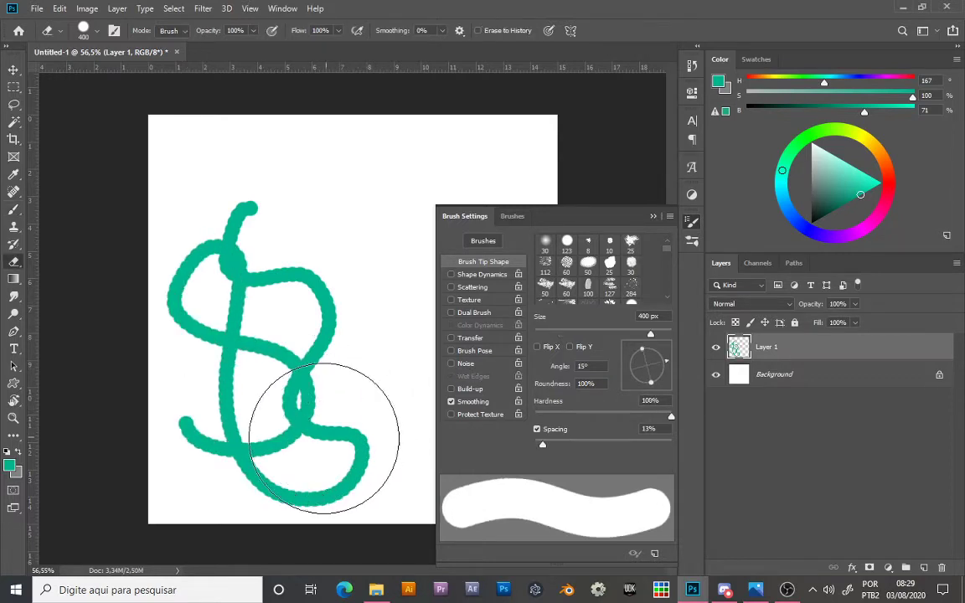
mouse_move(324, 431)
mouse_down()
mouse_move(221, 275)
mouse_move(272, 431)
mouse_move(379, 349)
mouse_up()
key(b)
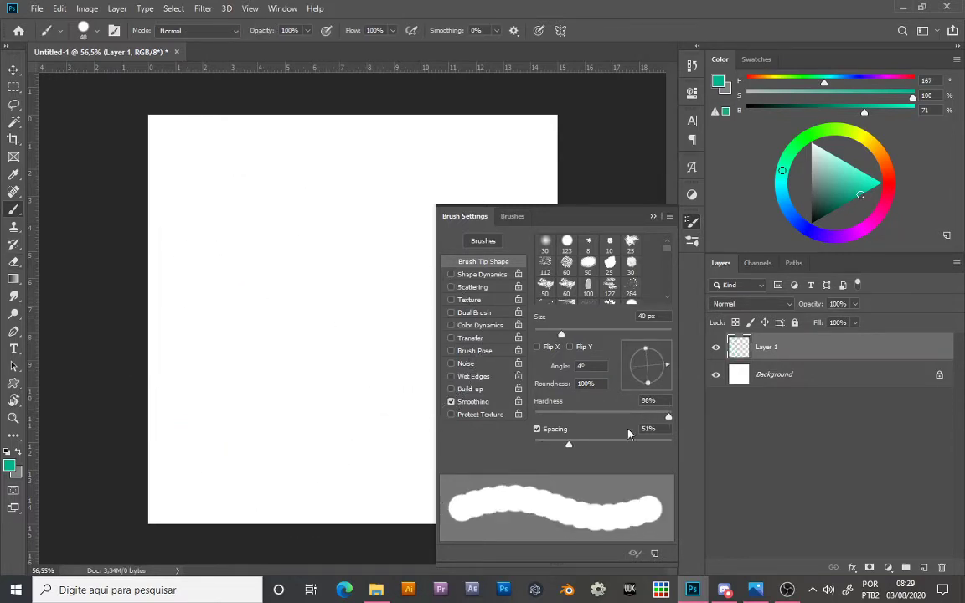
Step: Reduce the brush spacing to 17% and enable Shape Dynamics with the size controlled by Pen Pressure
drag(568, 451, 545, 447)
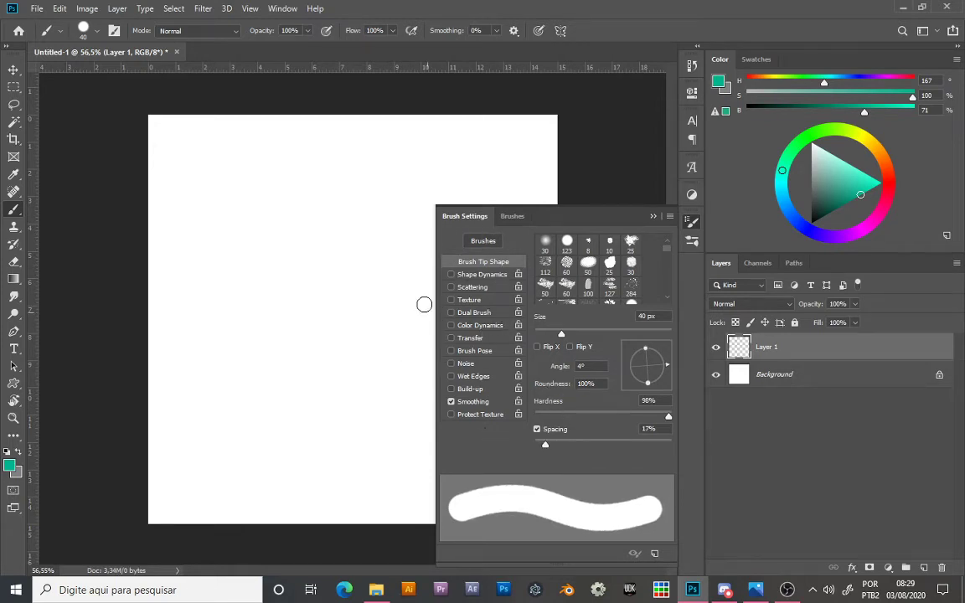
click(481, 276)
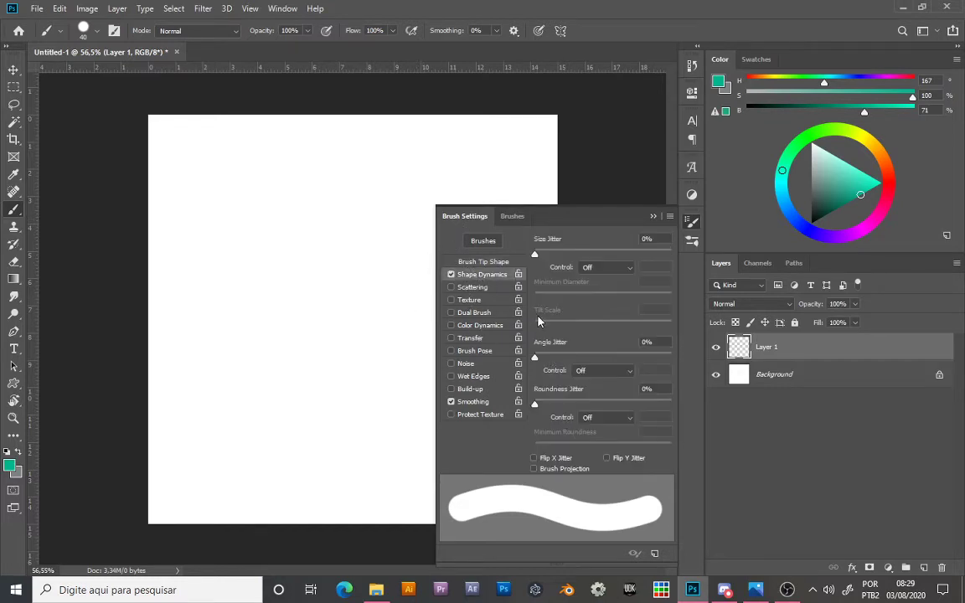
click(590, 270)
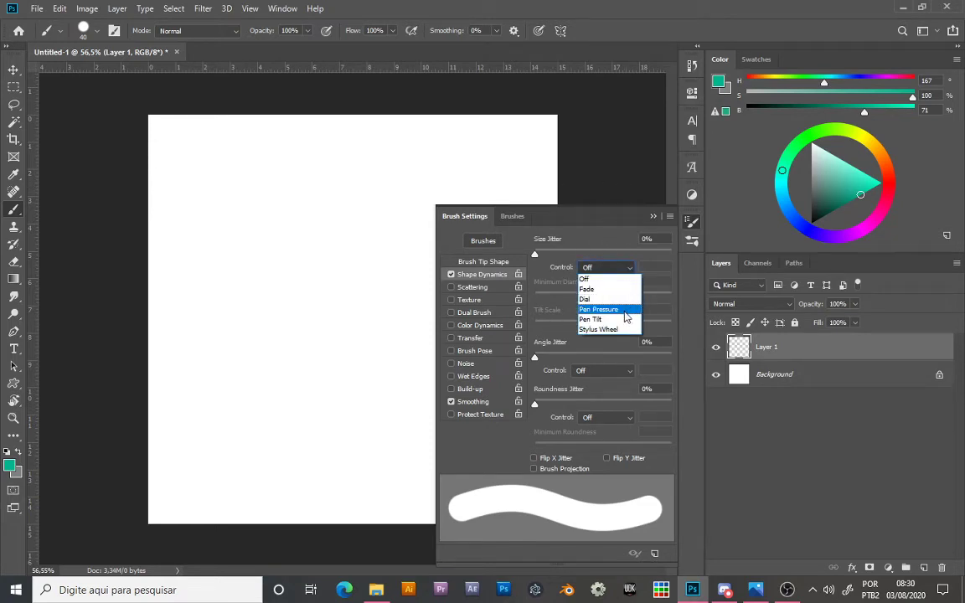
click(623, 311)
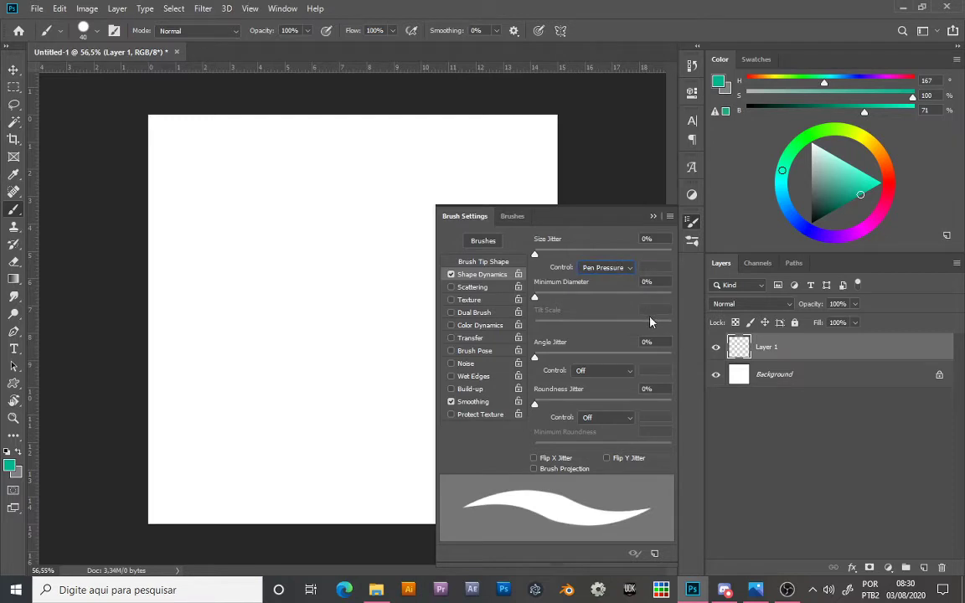
click(653, 218)
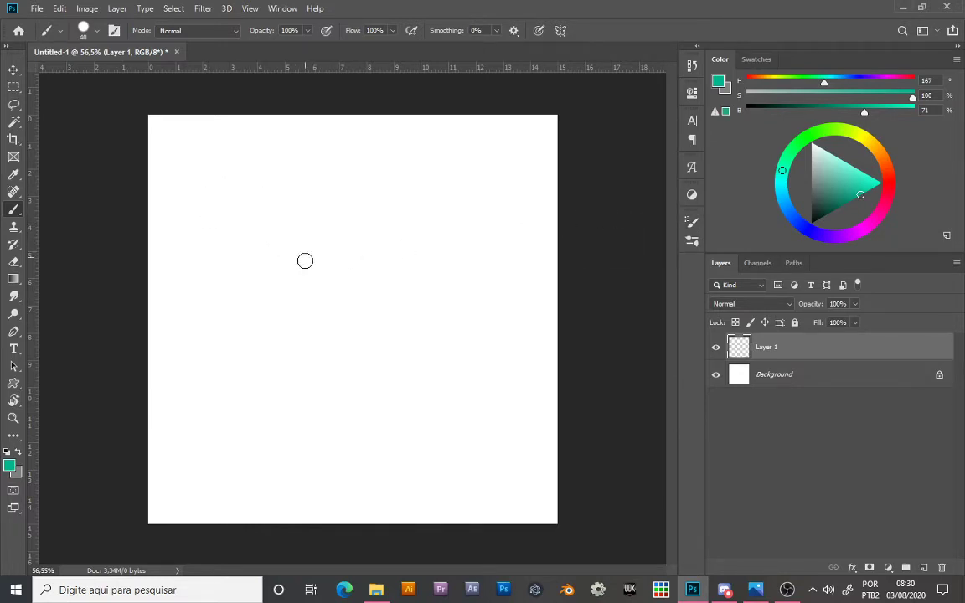
Step: Enlarge the brush to 125 px and paint a long diagonal stroke from lower right to upper left, thickening with pen pressure
key(bracketright)
key(bracketright)
key(bracketright)
key(bracketright)
key(bracketright)
key(bracketright)
key(bracketright)
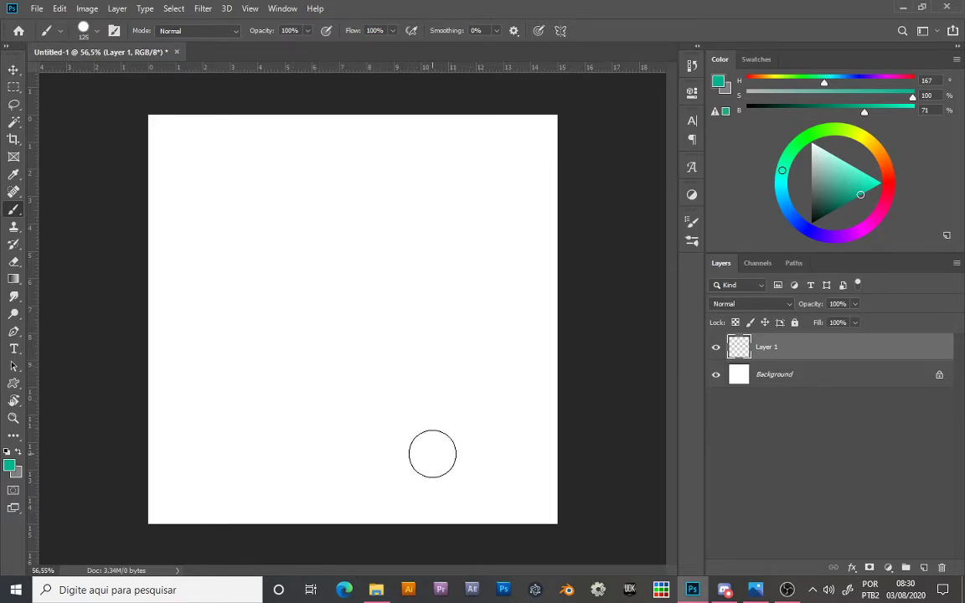
mouse_move(472, 487)
mouse_down()
mouse_move(425, 444)
mouse_move(379, 371)
mouse_move(323, 214)
mouse_up()
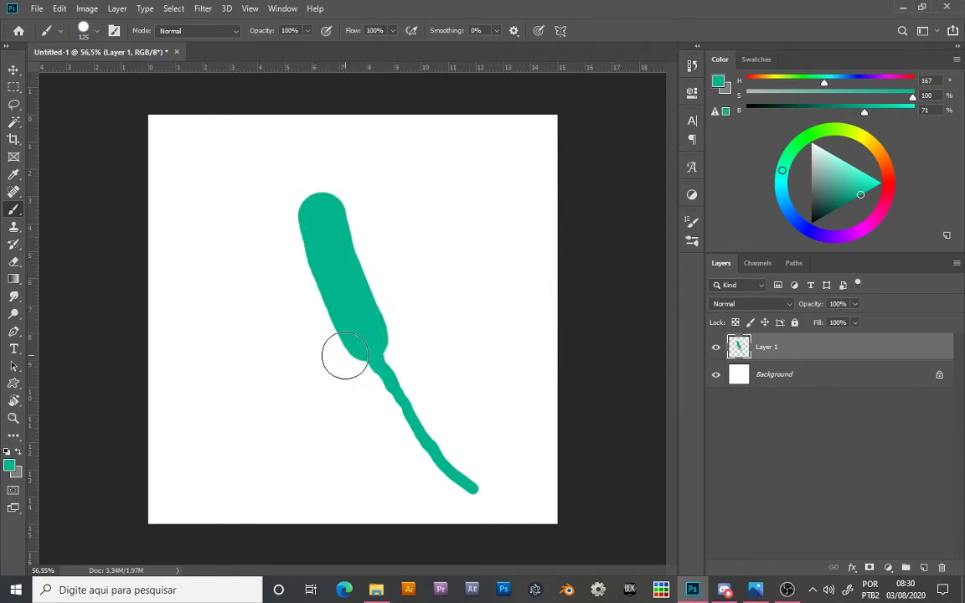
Step: Check the Shape Dynamics settings, erase the pressure stroke from Layer 1 and return to the Brush tool
click(114, 31)
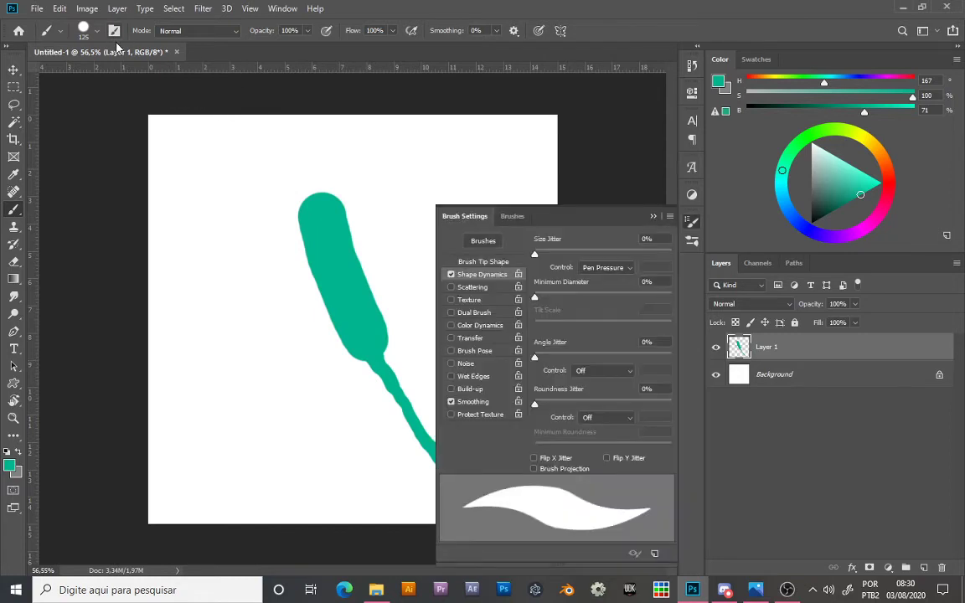
click(650, 218)
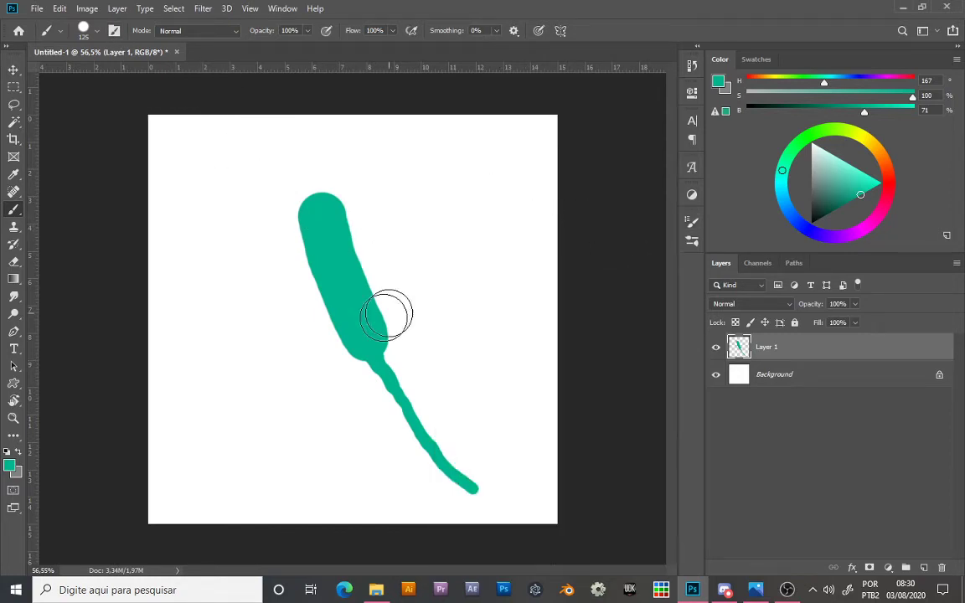
key(e)
mouse_move(454, 437)
mouse_down()
mouse_move(407, 366)
mouse_move(385, 290)
mouse_move(325, 226)
mouse_up()
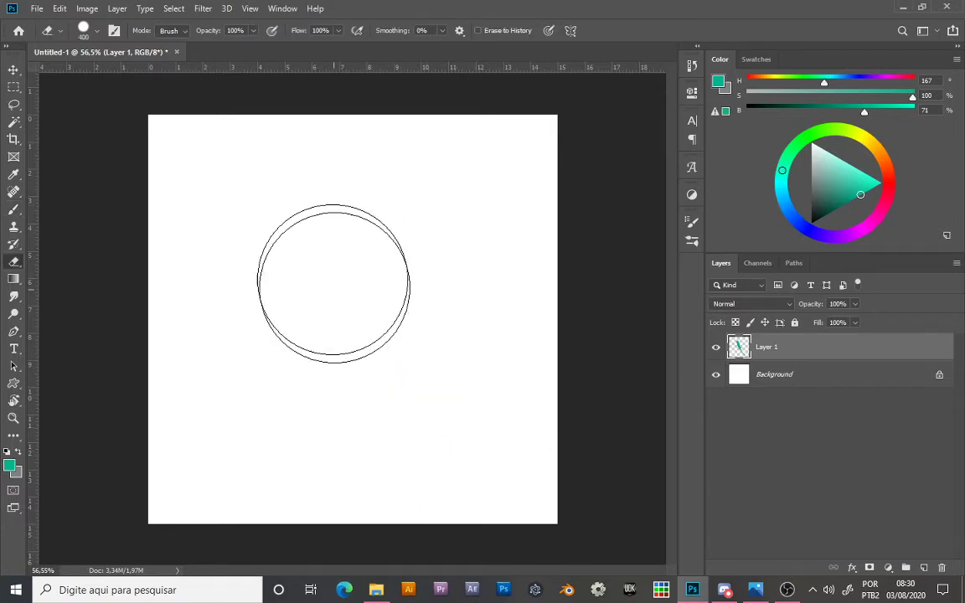
key(b)
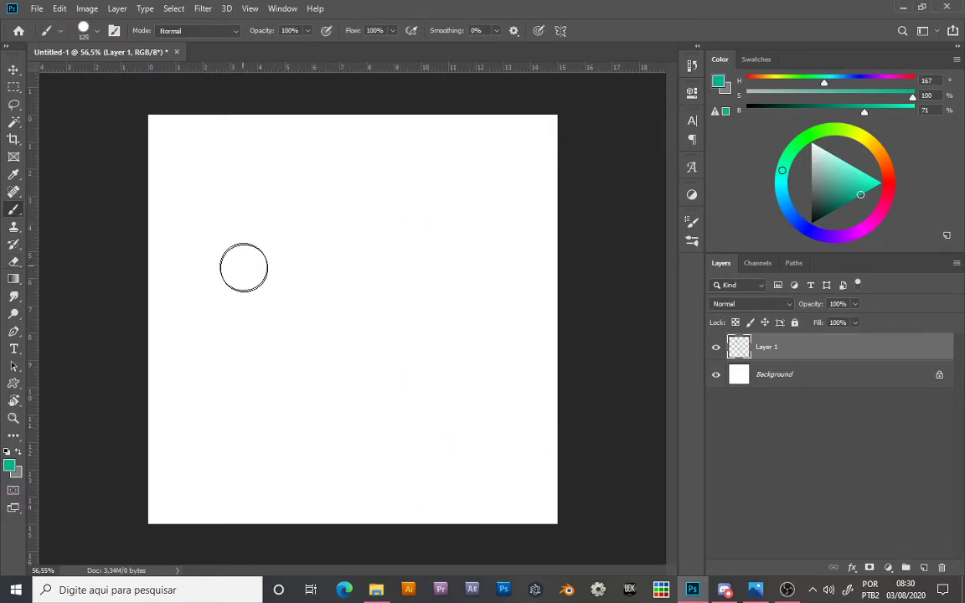
Step: Reduce the brush to 50 px, enable pressure-controlled opacity and paint overlapping vertical green strokes on the canvas's left half
key(bracketleft)
key(bracketleft)
key(bracketleft)
click(327, 30)
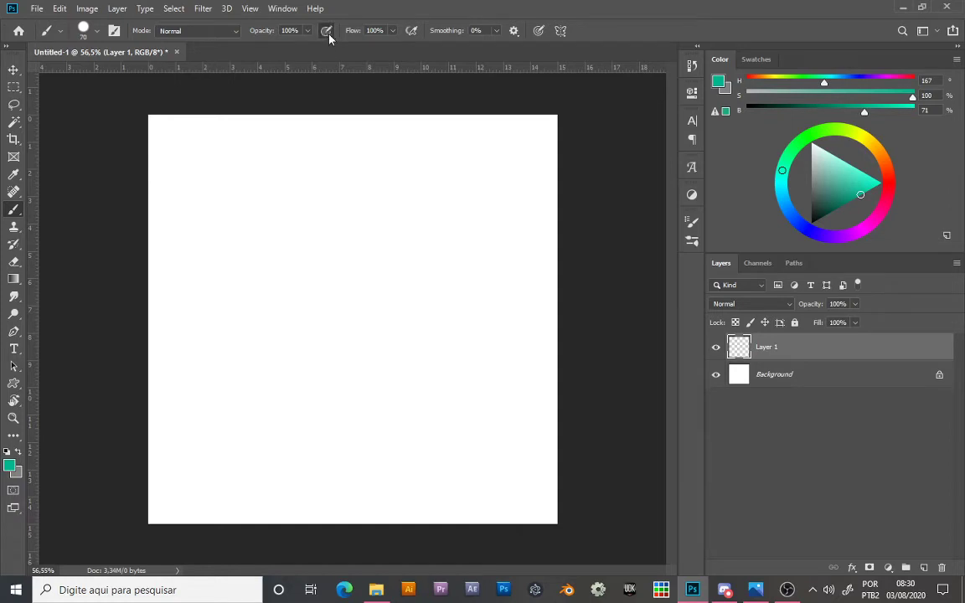
key(bracketleft)
key(bracketleft)
mouse_move(258, 332)
mouse_down()
mouse_move(242, 275)
mouse_move(247, 306)
mouse_move(253, 199)
mouse_move(267, 355)
mouse_move(262, 192)
mouse_move(277, 294)
mouse_move(261, 203)
mouse_move(274, 244)
mouse_move(269, 321)
mouse_move(274, 209)
mouse_move(265, 351)
mouse_move(273, 207)
mouse_move(296, 363)
mouse_move(274, 192)
mouse_move(282, 335)
mouse_move(278, 199)
mouse_up()
mouse_move(292, 350)
mouse_down()
mouse_move(285, 201)
mouse_move(287, 368)
mouse_move(273, 221)
mouse_move(270, 300)
mouse_move(278, 320)
mouse_move(277, 207)
mouse_move(278, 303)
mouse_move(289, 325)
mouse_move(282, 205)
mouse_move(299, 363)
mouse_move(290, 203)
mouse_move(313, 391)
mouse_move(297, 214)
mouse_move(316, 382)
mouse_move(294, 242)
mouse_move(313, 378)
mouse_move(300, 220)
mouse_move(313, 230)
mouse_move(306, 317)
mouse_up()
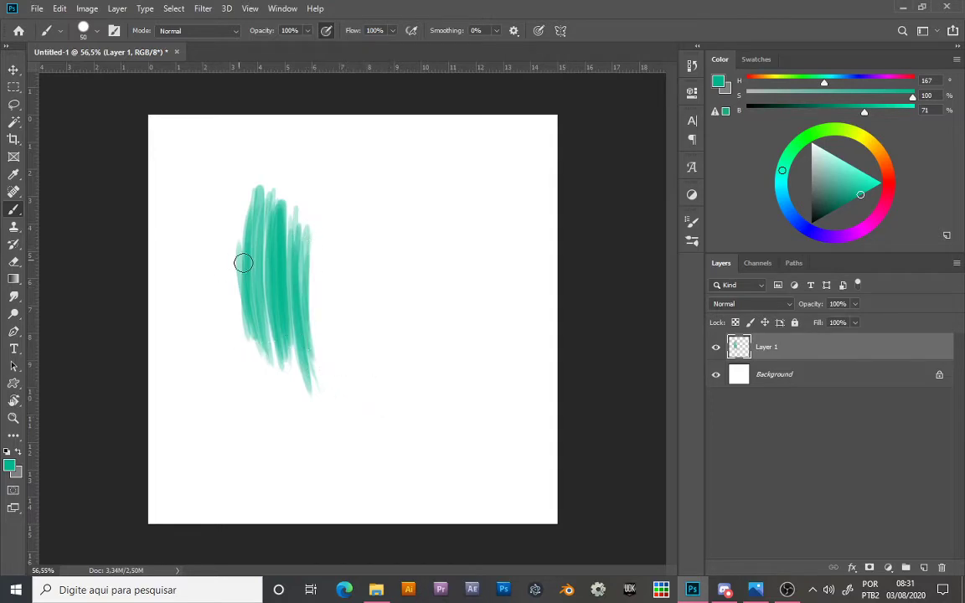
drag(264, 293, 240, 186)
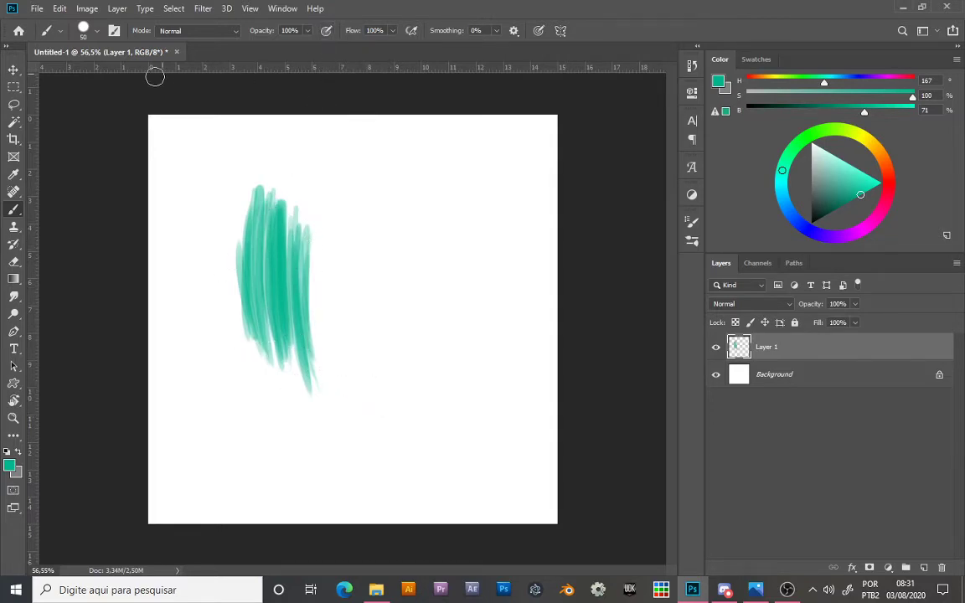
Step: Disable Shape Dynamics and enable Dual Brush in the brush settings
click(115, 31)
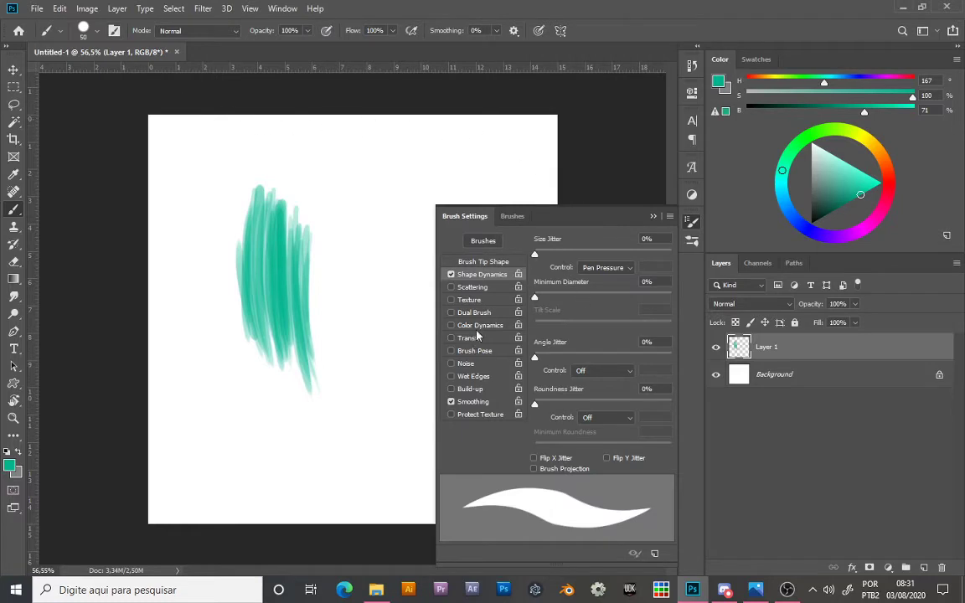
click(451, 275)
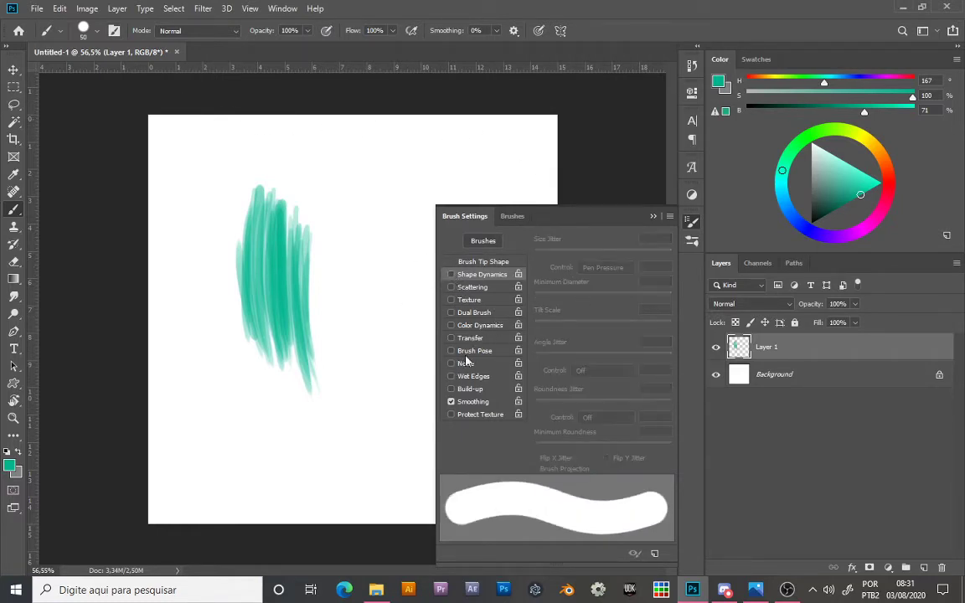
click(460, 314)
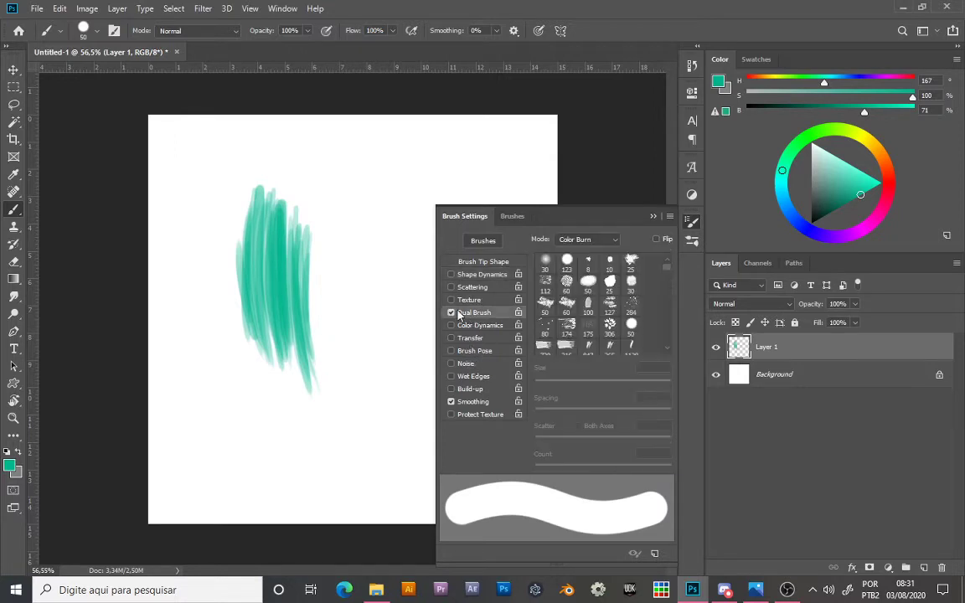
Step: Enable Scattering controlled by Pen Pressure, with scatter at 466%, count at 2 and count jitter at 0%
click(452, 287)
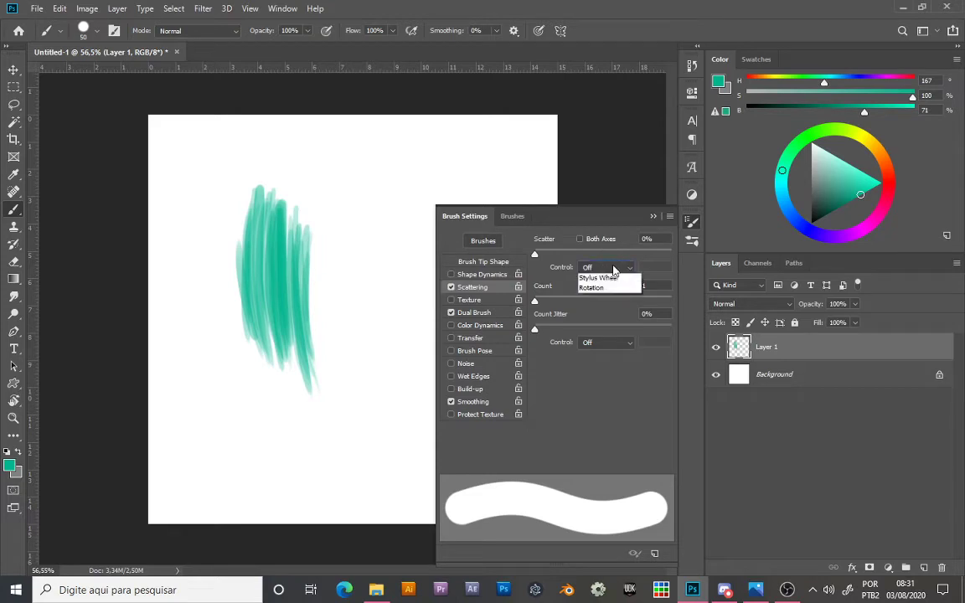
click(608, 304)
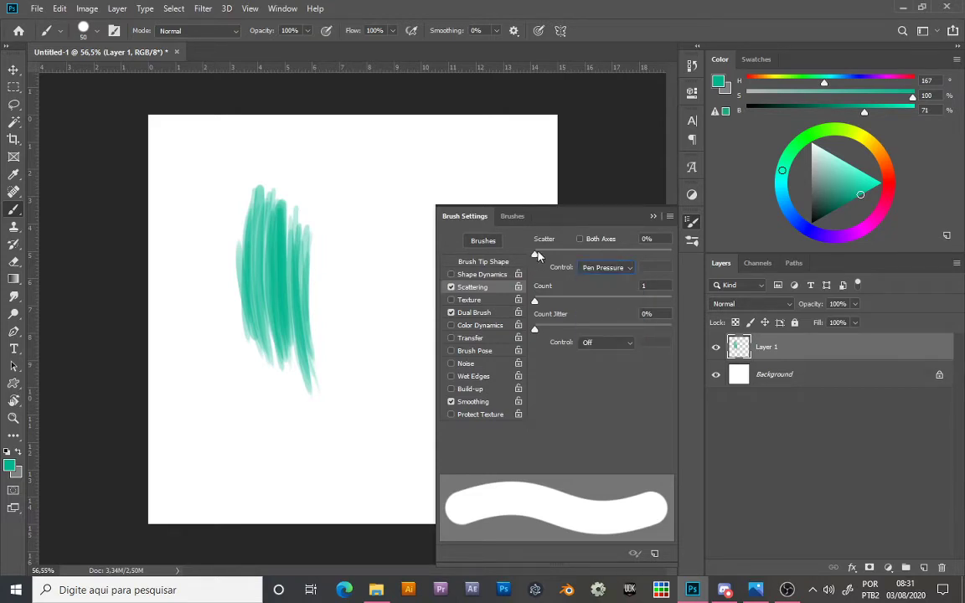
mouse_move(538, 255)
mouse_down()
mouse_move(597, 257)
mouse_move(563, 265)
mouse_move(553, 291)
mouse_move(533, 302)
mouse_move(548, 310)
mouse_up()
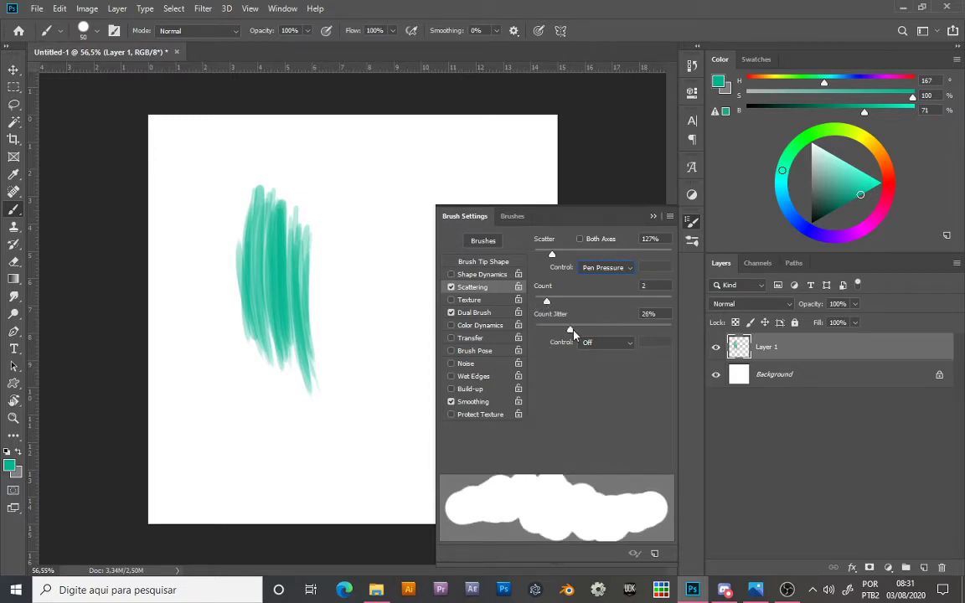
drag(554, 256, 596, 254)
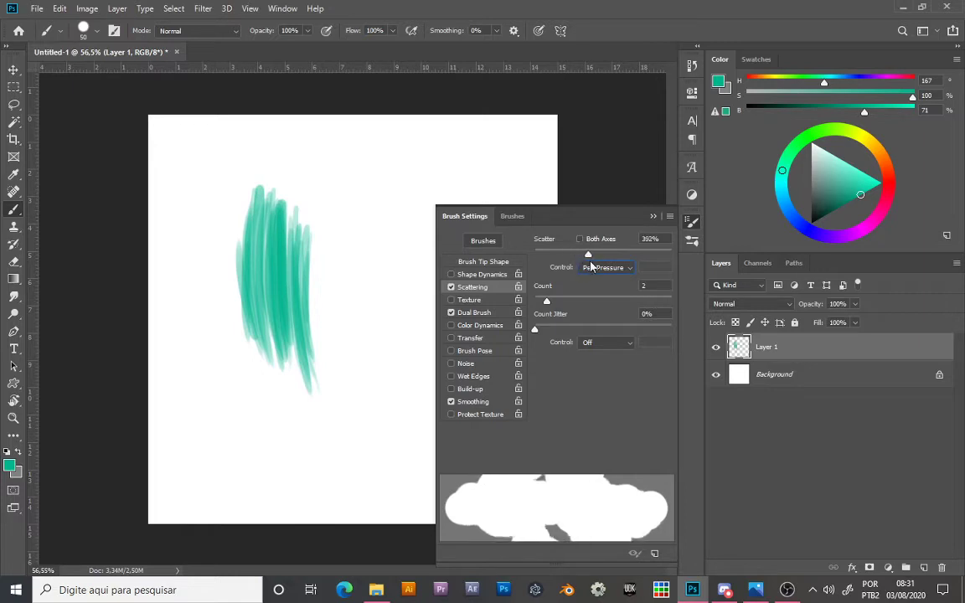
Step: Paint a scattered green test stroke beside the vertical strokes, erase over it and undo the stray erasing of the vertical strokes
mouse_move(377, 188)
mouse_down()
mouse_move(392, 158)
mouse_move(397, 280)
mouse_move(302, 425)
mouse_move(289, 385)
mouse_up()
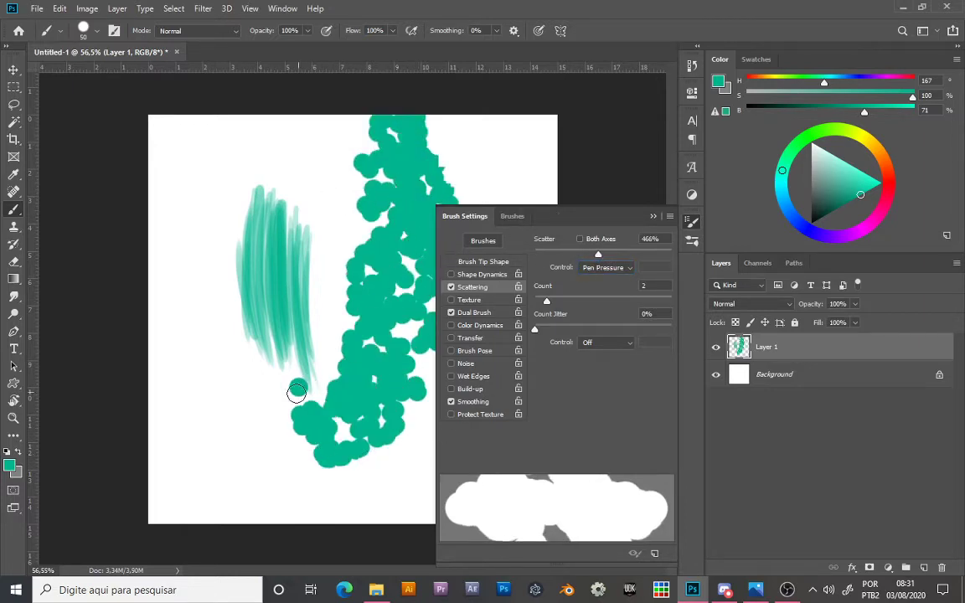
key(e)
mouse_move(319, 427)
mouse_down()
mouse_move(409, 266)
mouse_move(437, 179)
mouse_move(435, 138)
mouse_up()
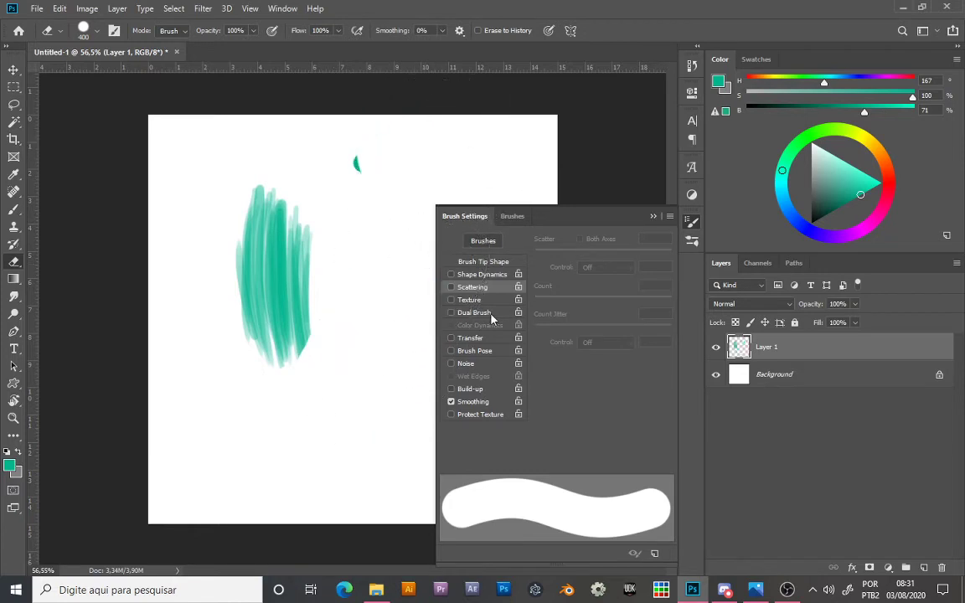
click(377, 166)
key(ctrl+z)
key(ctrl+z)
key(ctrl+z)
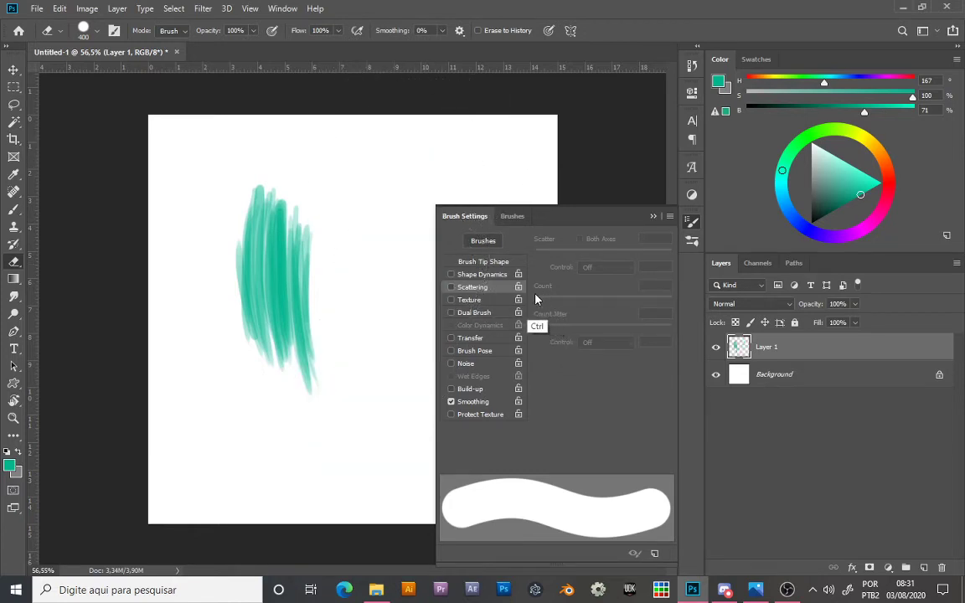
Step: Enable Texture for the eraser with the black-and-white swirl pattern and test it by erasing across the upper part of the green strokes
click(473, 300)
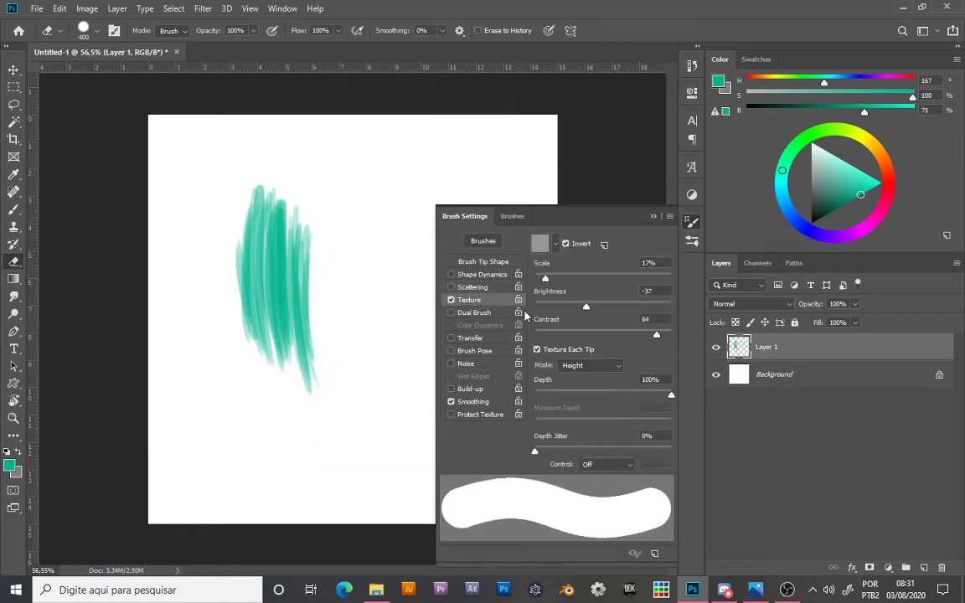
click(556, 245)
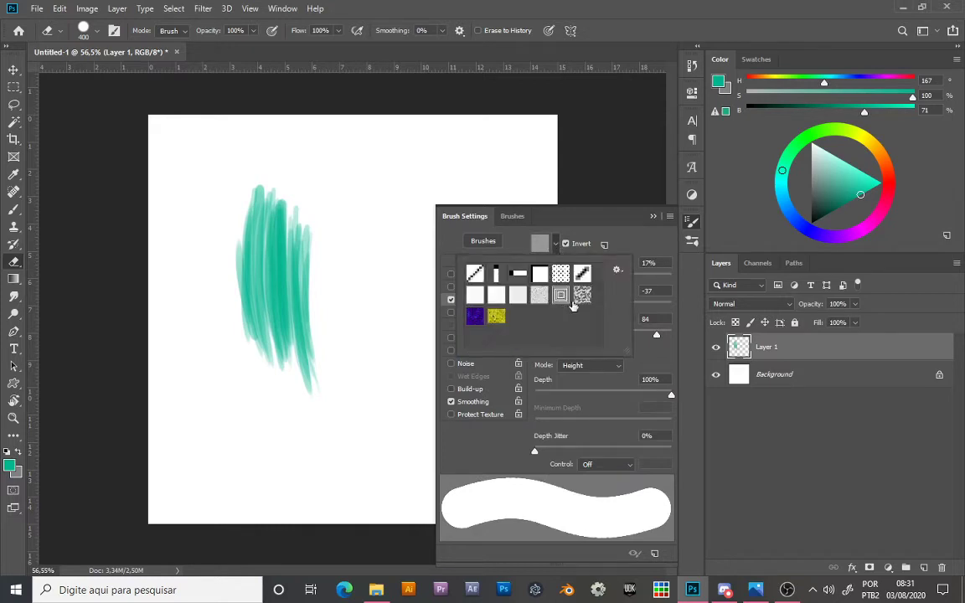
click(636, 244)
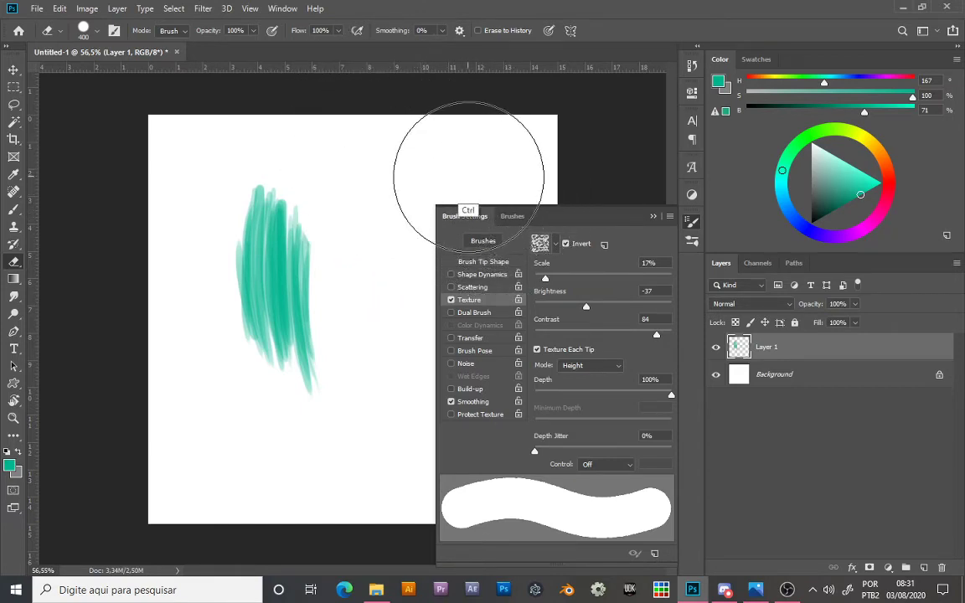
mouse_move(409, 182)
mouse_down()
mouse_move(25, 220)
mouse_move(26, 206)
mouse_move(319, 139)
mouse_move(92, 221)
mouse_move(4, 214)
mouse_move(28, 205)
mouse_move(74, 217)
mouse_move(420, 205)
mouse_up()
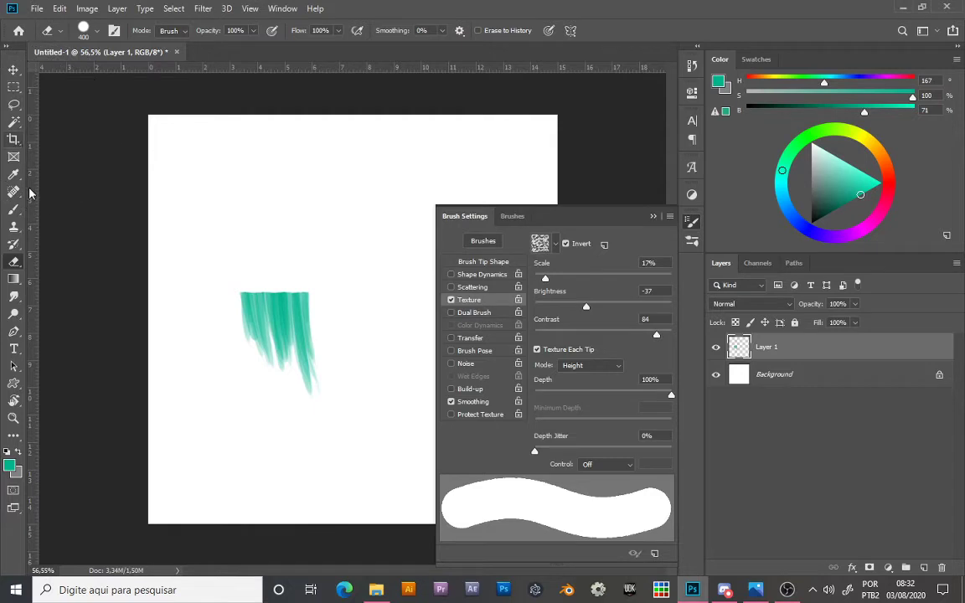
Step: Return to the Brush tool, replace Scattering with Texture and undo the erasing of the green strokes
click(14, 209)
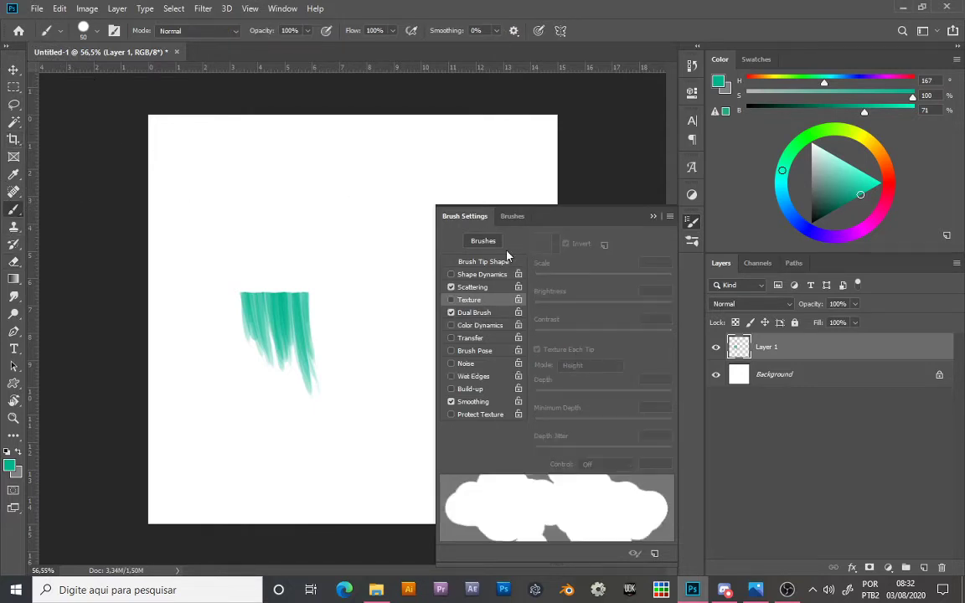
click(451, 287)
click(464, 302)
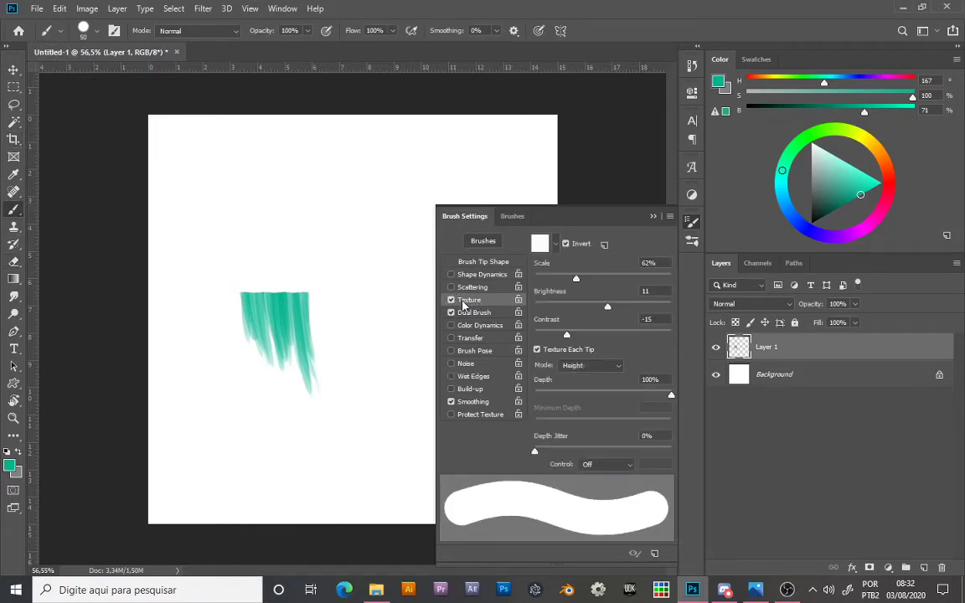
key(ctrl+z)
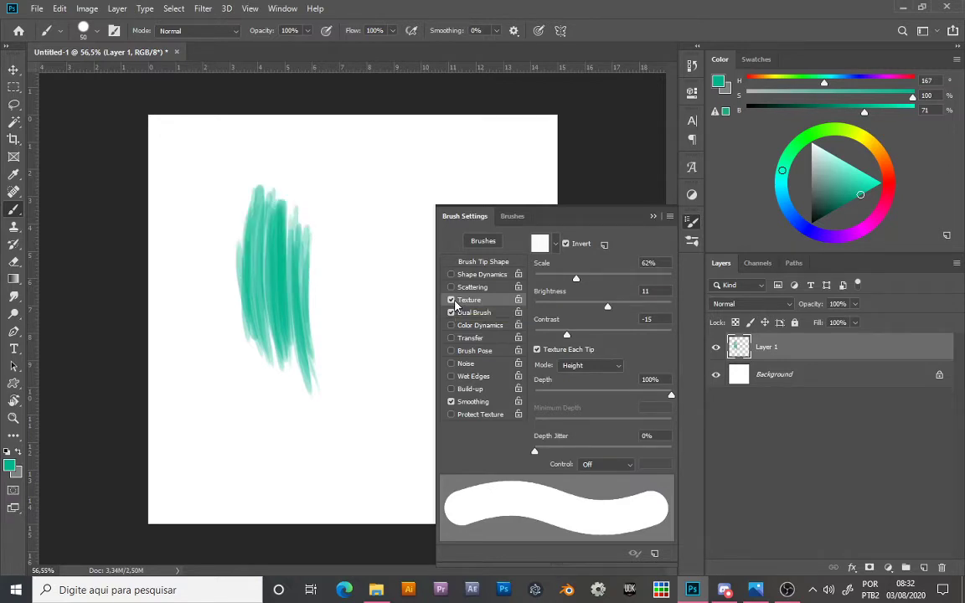
Step: Paint a test stroke with the textured brush, undo it and disable Texture
mouse_move(404, 262)
mouse_down()
mouse_move(367, 208)
mouse_move(404, 230)
mouse_move(404, 254)
mouse_move(445, 317)
mouse_move(426, 276)
mouse_move(369, 237)
mouse_up()
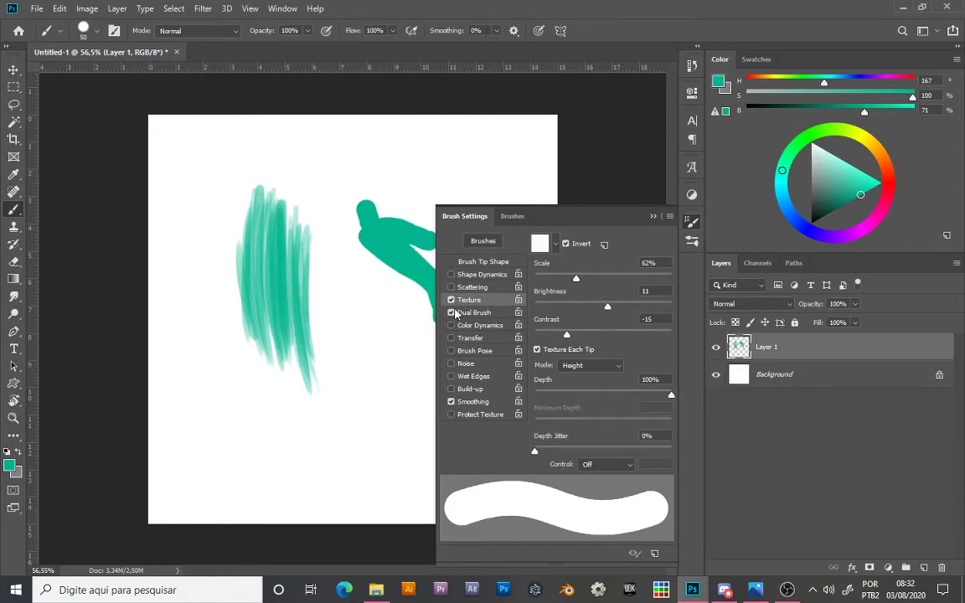
key(ctrl+z)
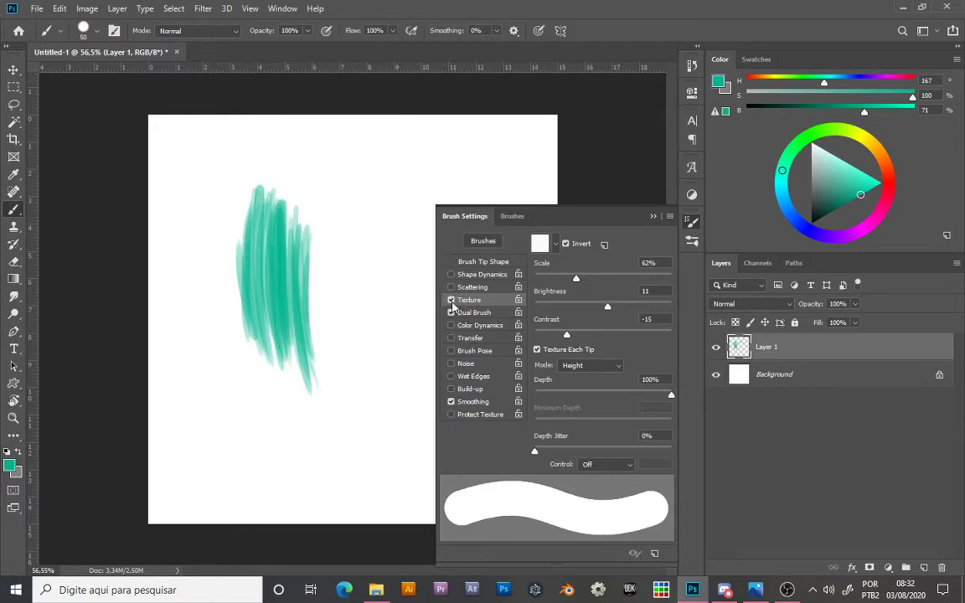
click(451, 301)
Step: Show the Dual Brush settings, paint short test strokes right of the vertical strokes and undo them
click(483, 315)
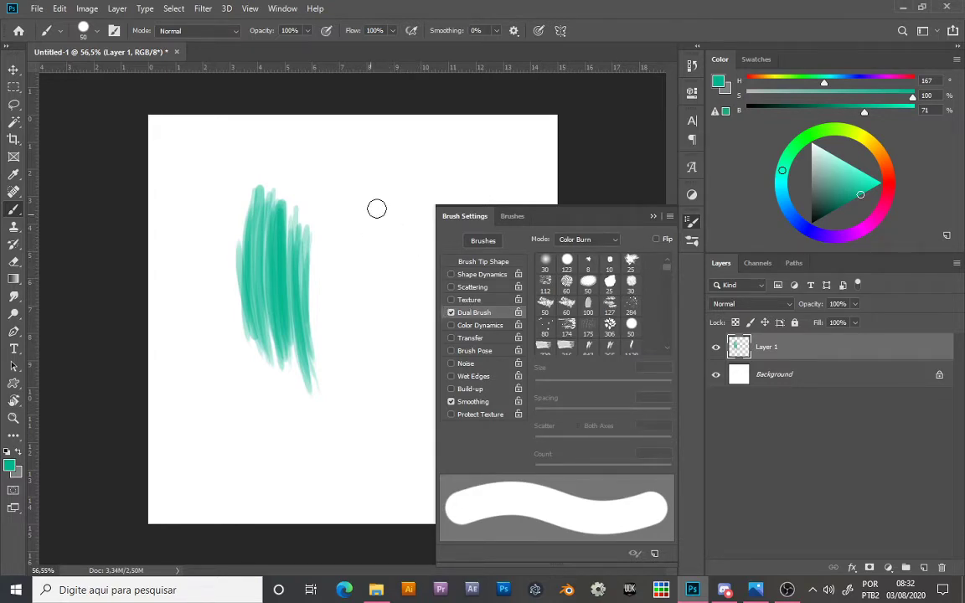
drag(375, 203, 383, 312)
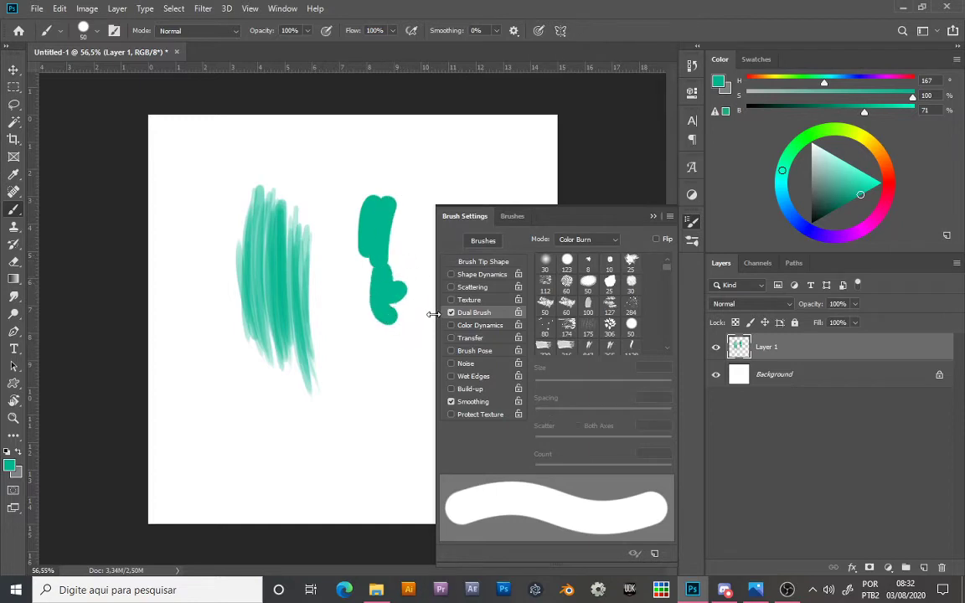
key(ctrl+z)
key(ctrl+z)
key(ctrl+z)
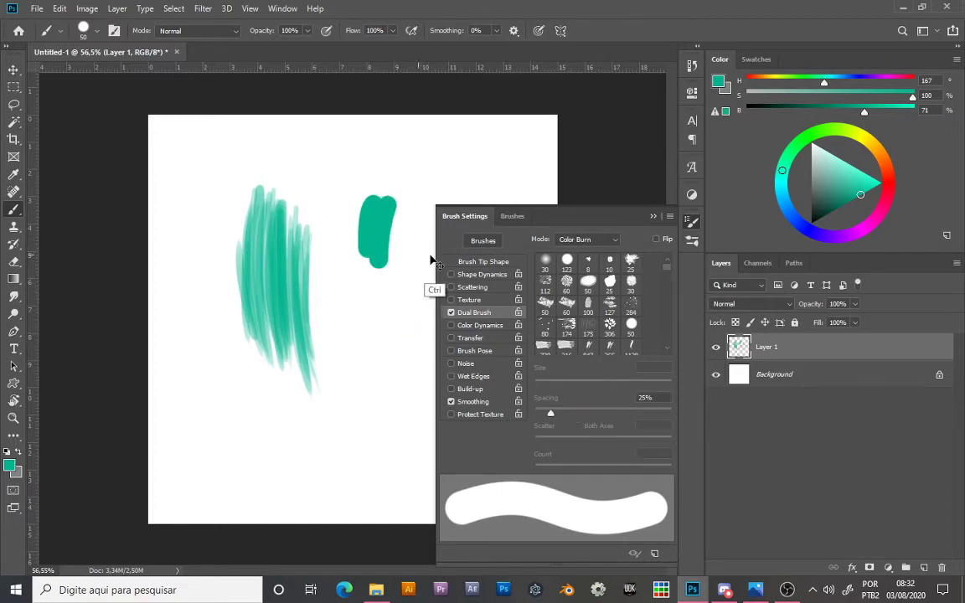
Step: Try the 284 px speckled tip as the dual brush with a wavy vertical stroke, and undo the stroke
click(632, 307)
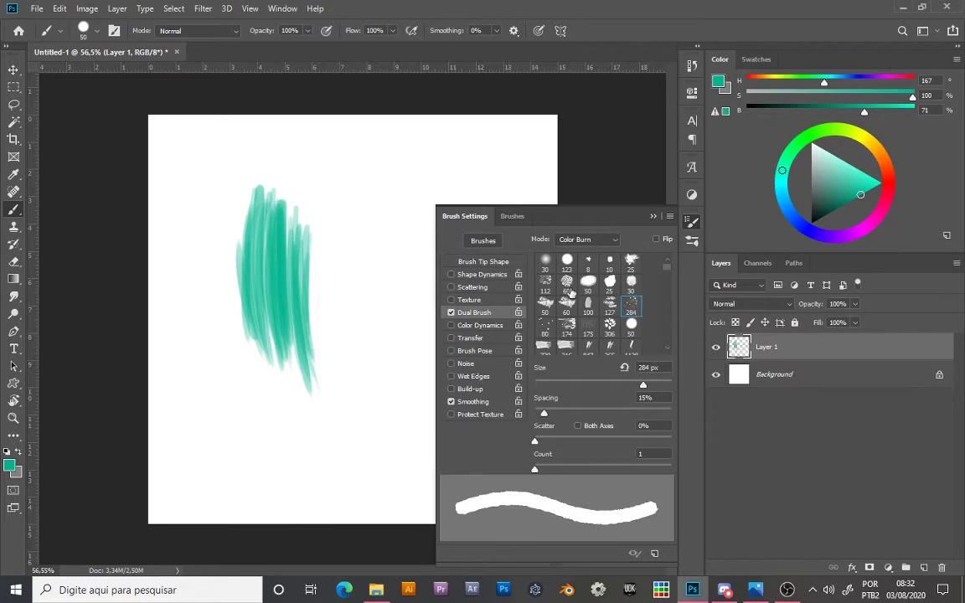
mouse_move(383, 167)
mouse_down()
mouse_move(389, 281)
mouse_move(403, 303)
mouse_up()
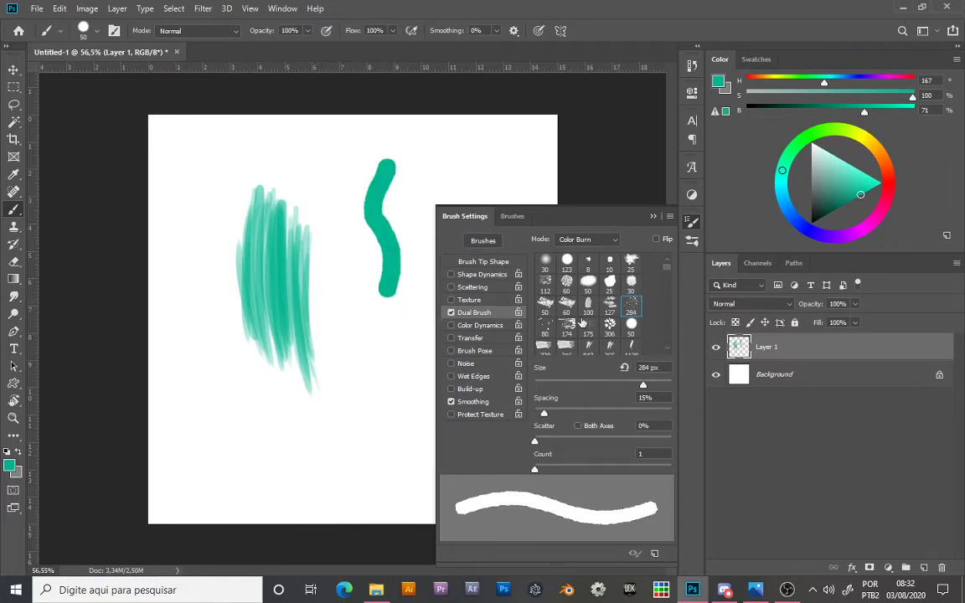
key(ctrl+z)
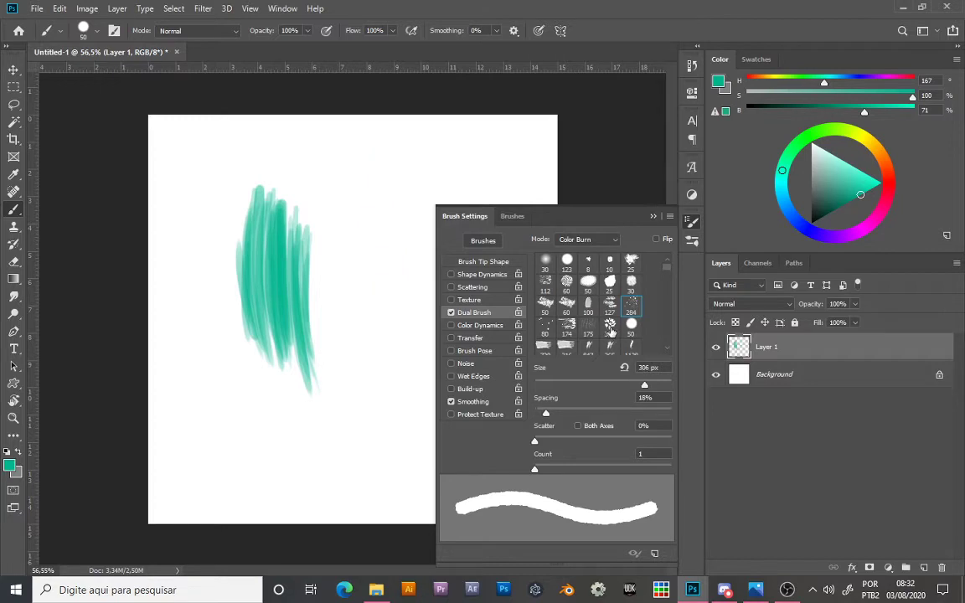
Step: Try the 306 px tip as the dual brush with a long vertical stroke, undo it and select the 216 px tip
click(611, 328)
mouse_move(393, 177)
mouse_down()
mouse_move(406, 272)
mouse_move(382, 403)
mouse_up()
key(ctrl+z)
click(567, 345)
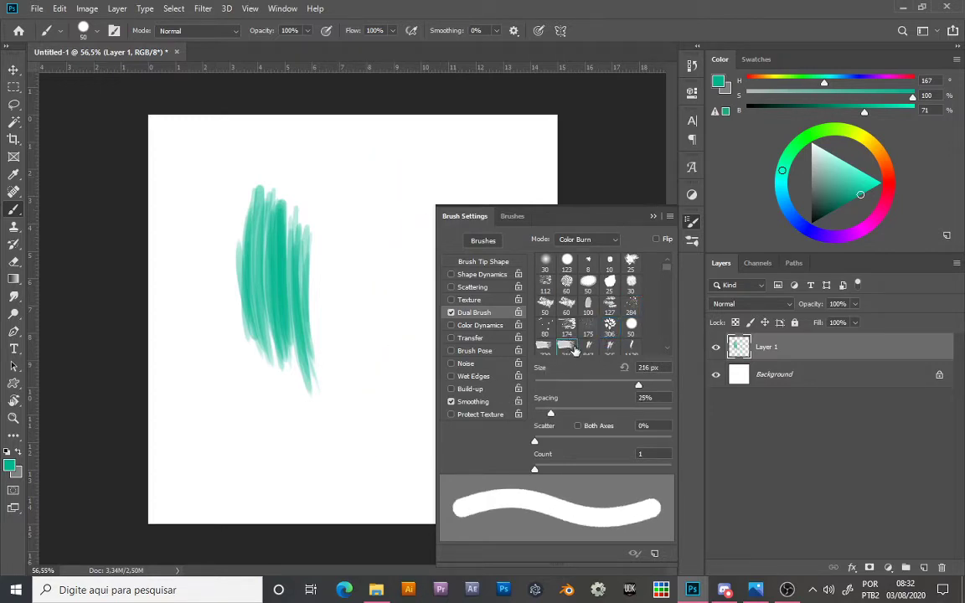
Step: Try several dual brush tips in Color Burn mode, including the 175, 50, 41 and 26 px tips
click(567, 328)
click(589, 327)
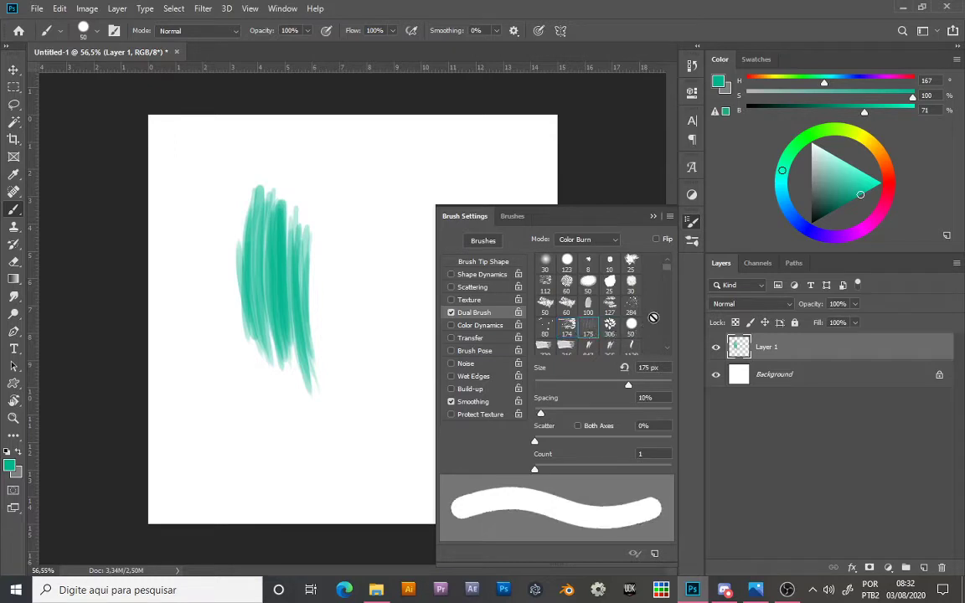
click(589, 285)
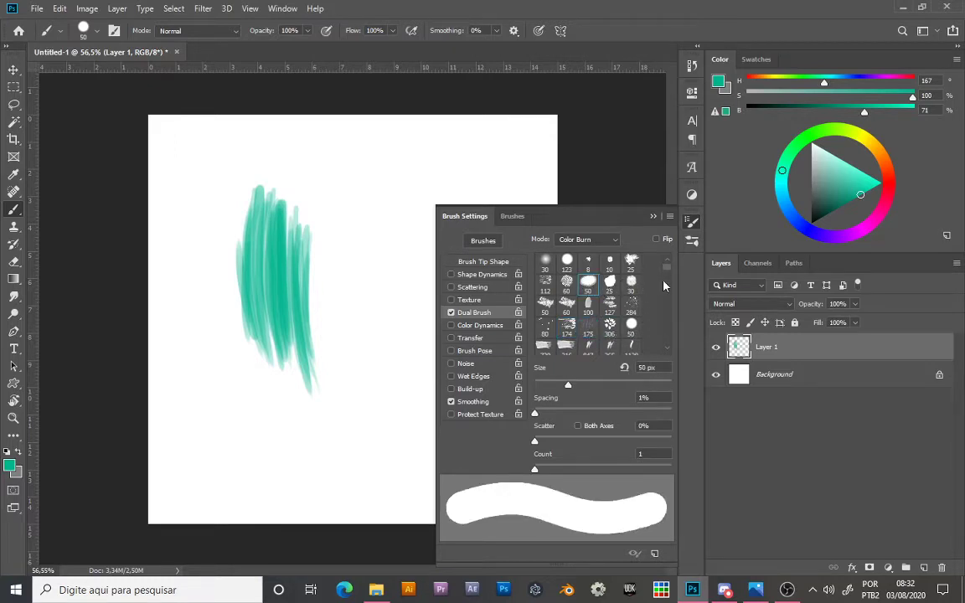
scroll(668, 276, down, 5)
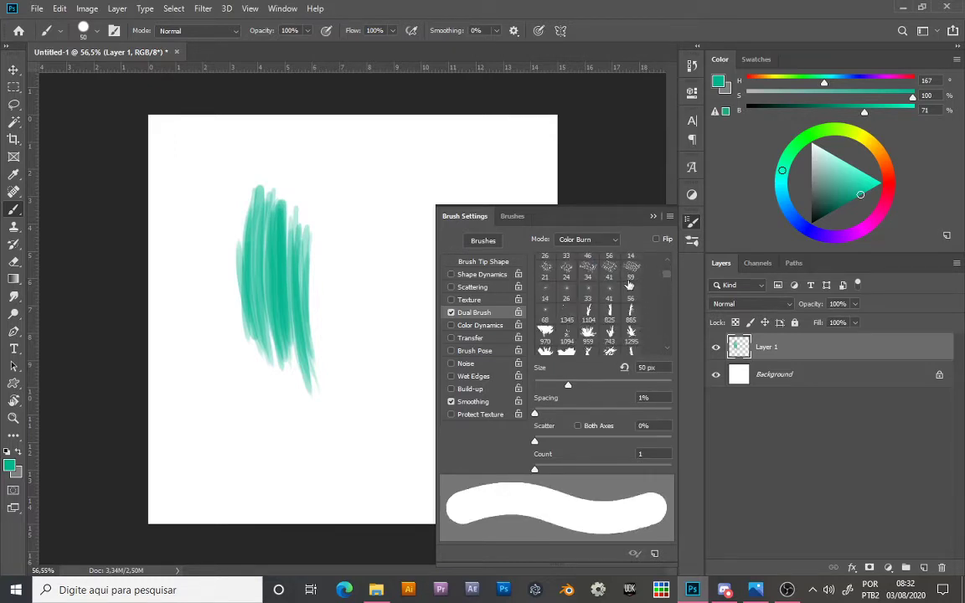
click(588, 332)
click(610, 291)
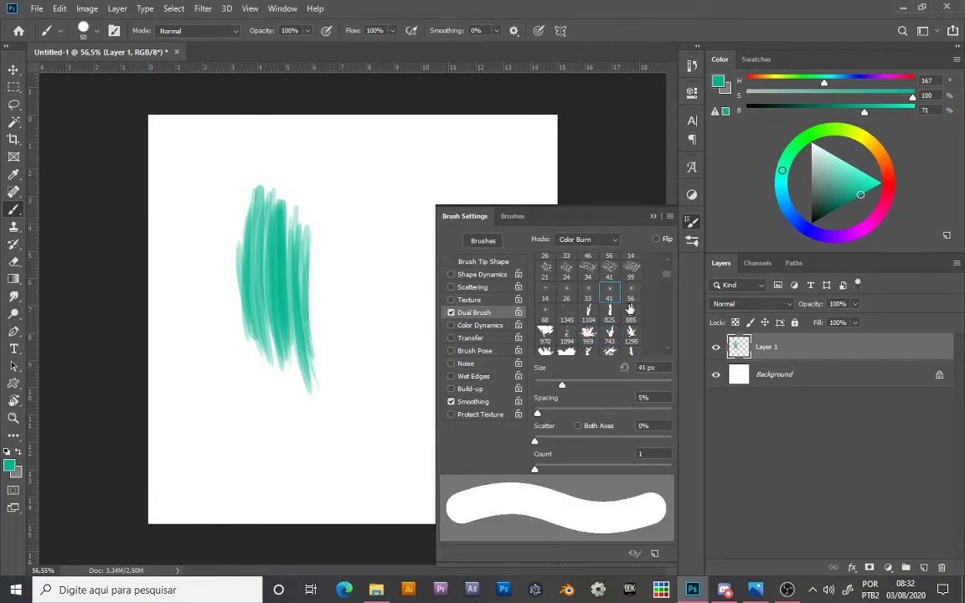
click(575, 295)
Step: Try more dual brush tips from further down the list, including the 63, 66, 110 and 35 px tips
scroll(667, 280, down, 5)
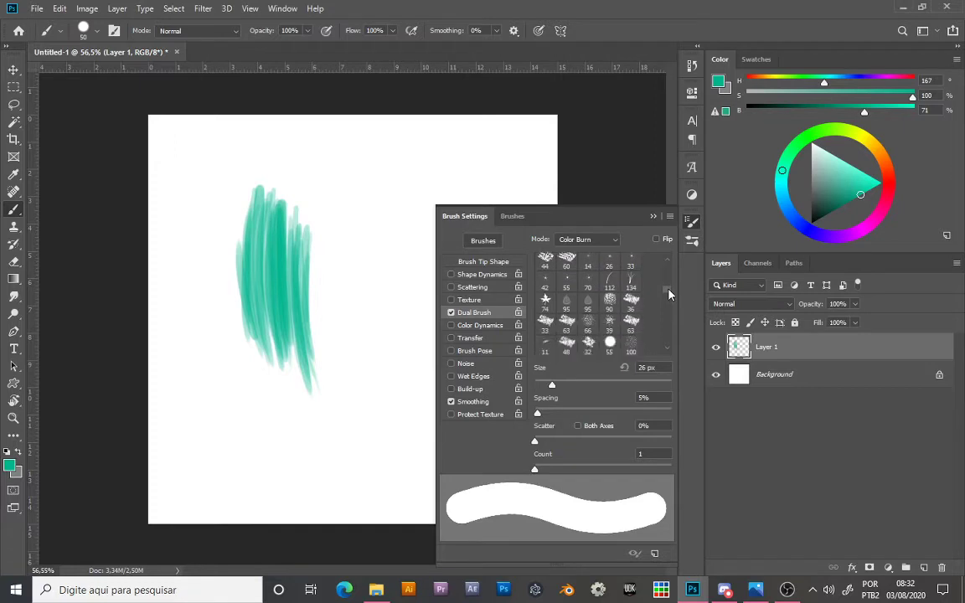
scroll(670, 294, down, 1)
click(556, 309)
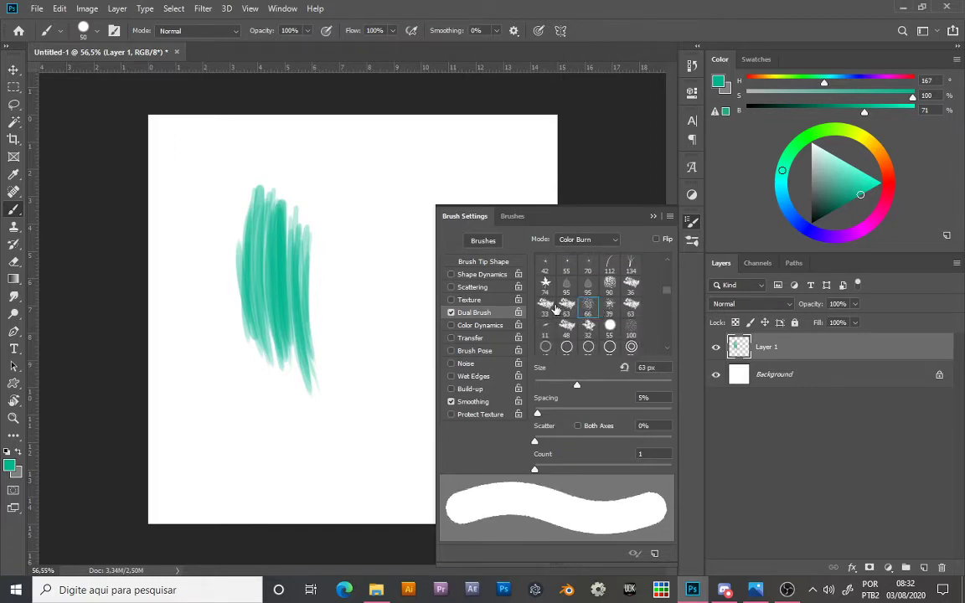
click(546, 305)
click(631, 330)
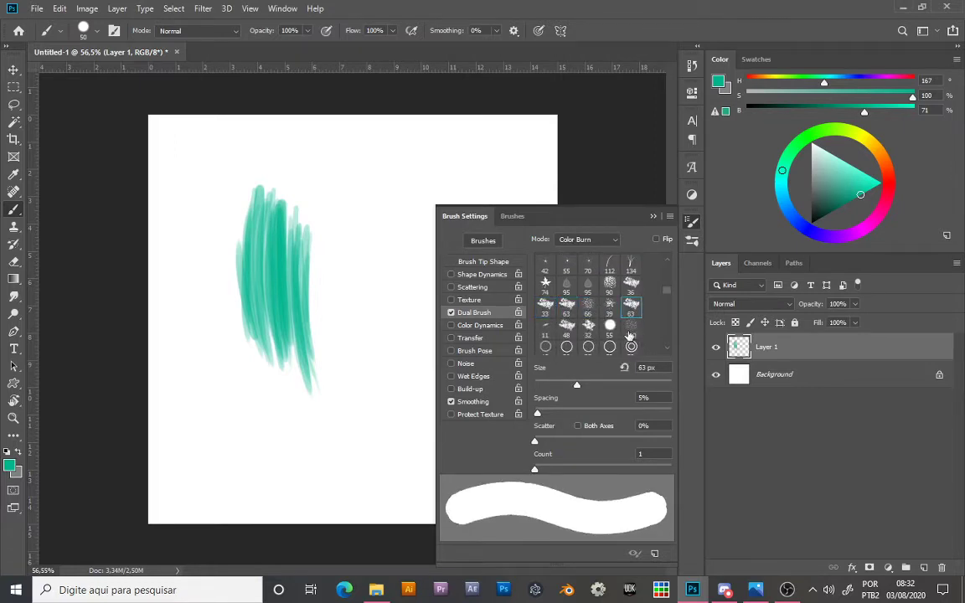
drag(670, 294, 668, 316)
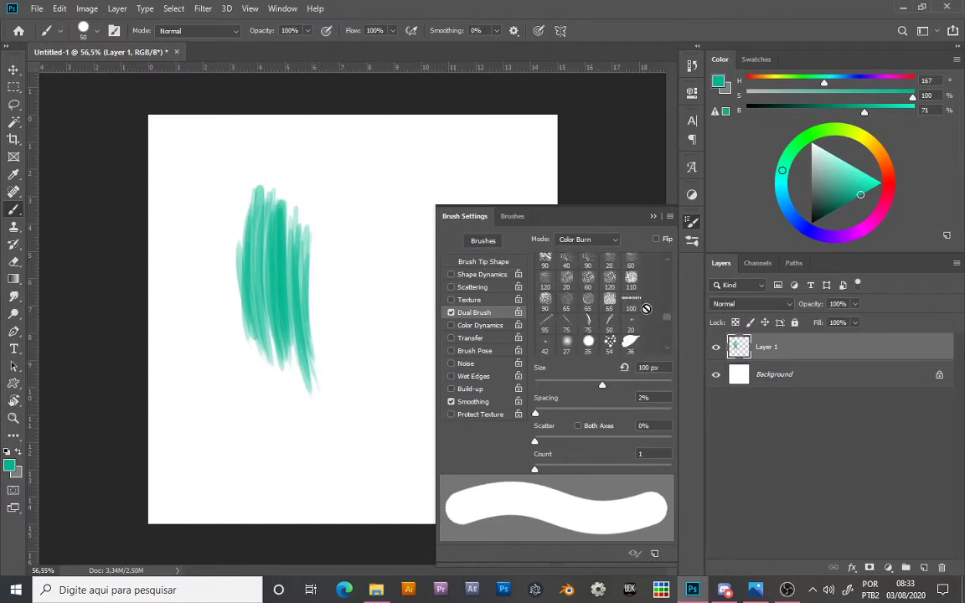
click(612, 299)
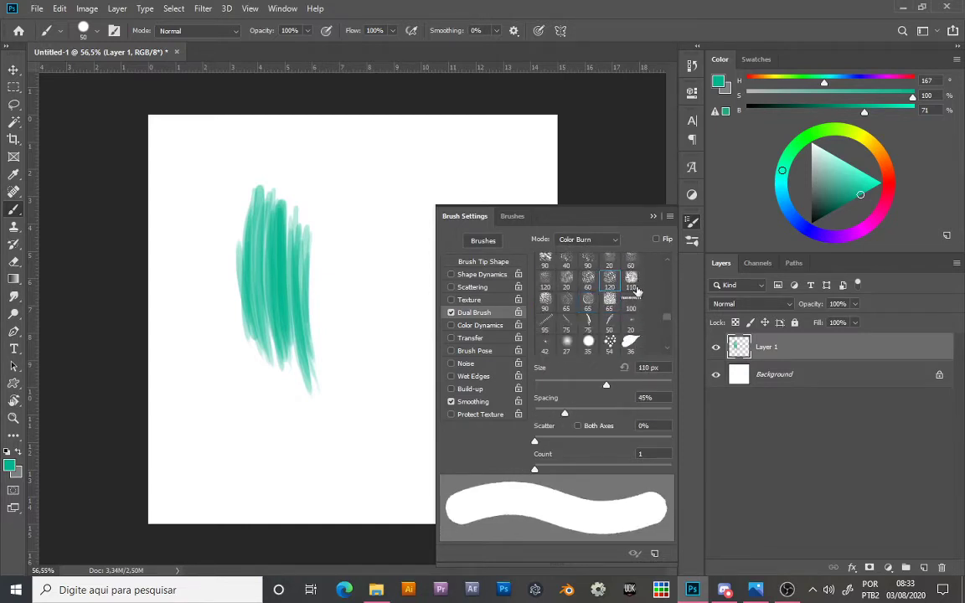
click(609, 344)
click(587, 341)
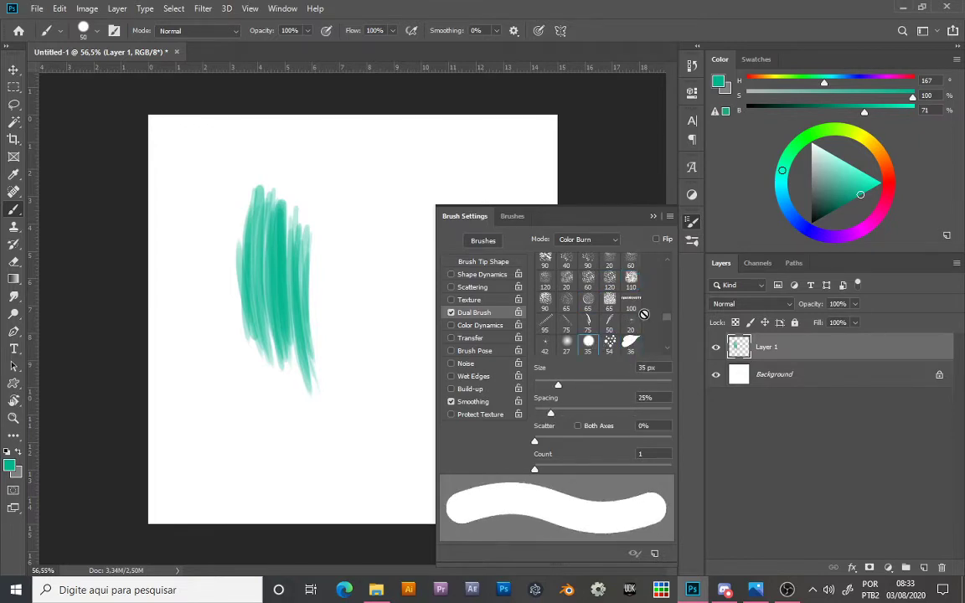
Step: Try dual brush tips near the end of the list, including the 28 px one, and return to the first tips
drag(668, 318, 666, 335)
scroll(667, 334, down, 1)
click(545, 302)
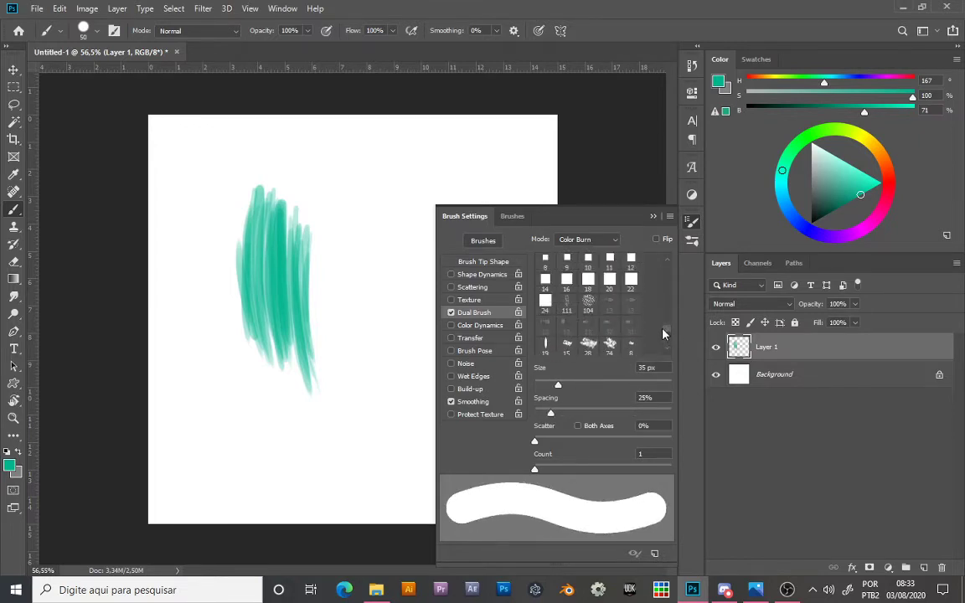
click(589, 346)
scroll(668, 339, down, 5)
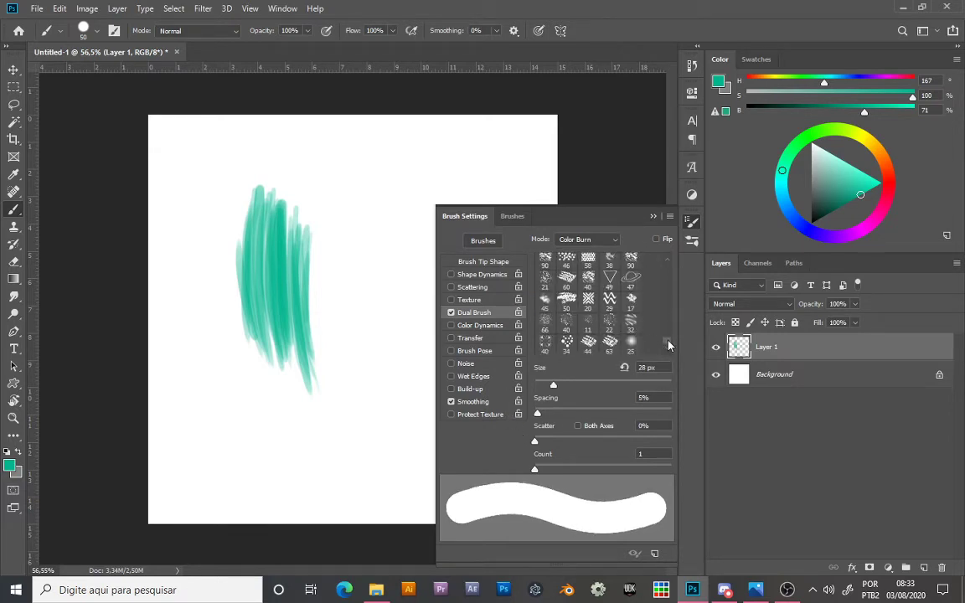
click(589, 300)
click(608, 301)
drag(668, 348, 667, 264)
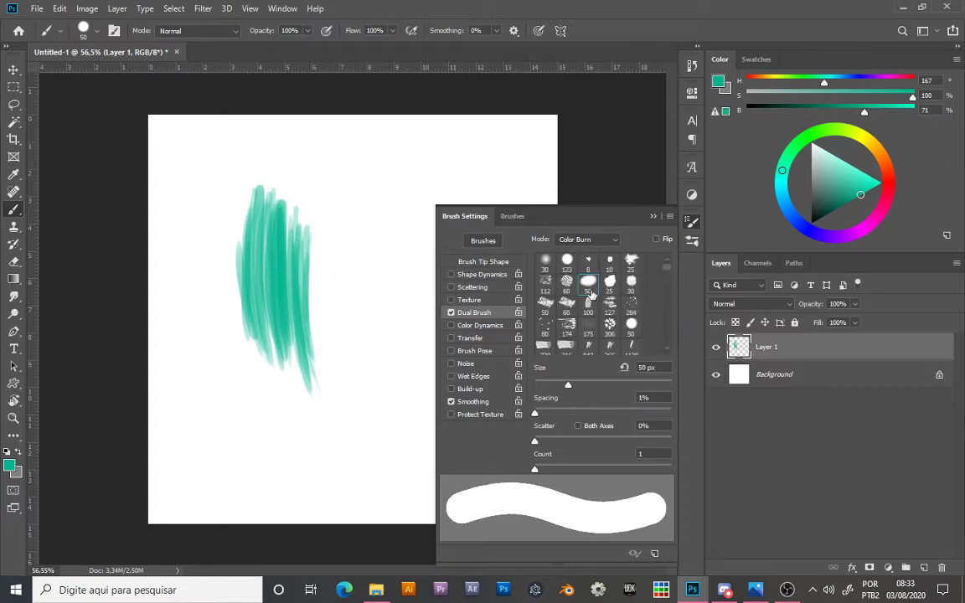
Step: Choose the 25 px irregular dual brush tip and set its size to 11 px, spacing to 1% and scatter to 804%
click(546, 283)
click(631, 265)
mouse_move(536, 442)
mouse_down()
mouse_move(639, 454)
mouse_move(533, 437)
mouse_up()
mouse_move(543, 388)
mouse_down()
mouse_move(652, 396)
mouse_move(540, 392)
mouse_up()
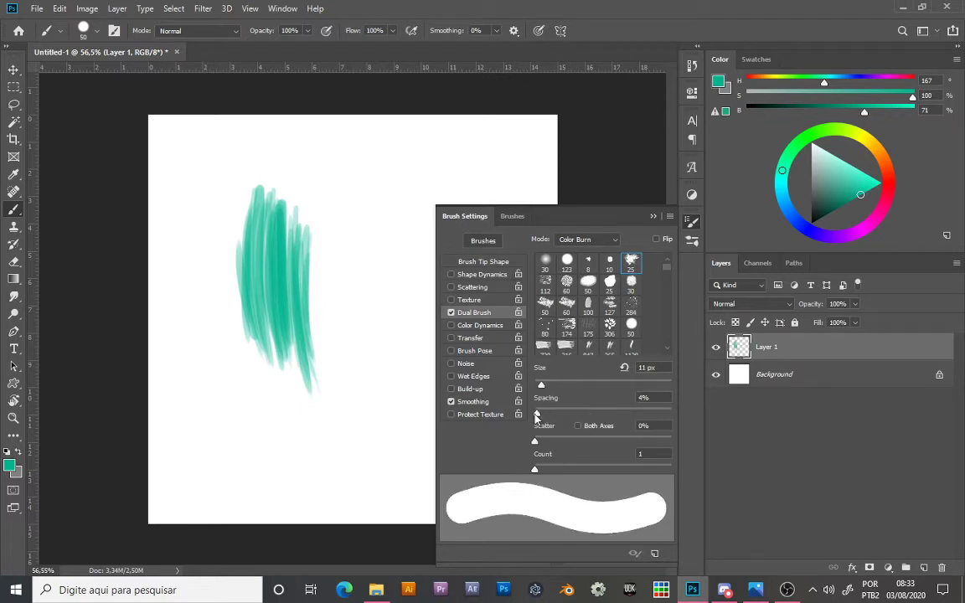
mouse_move(535, 444)
mouse_down()
mouse_move(578, 452)
mouse_move(622, 450)
mouse_move(536, 448)
mouse_move(642, 449)
mouse_move(636, 442)
mouse_up()
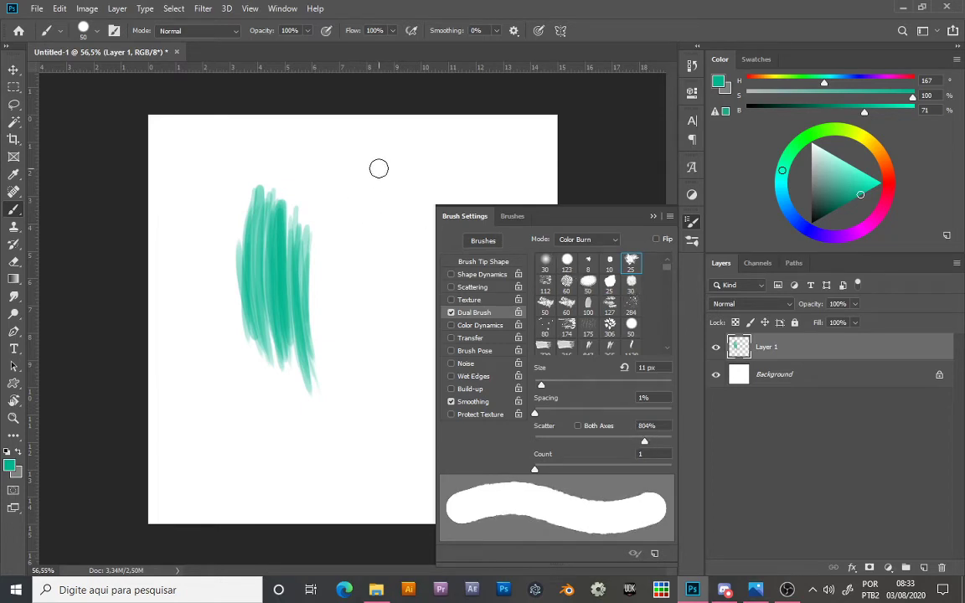
Step: Paint a curved test stroke beside the green strokes with the dual brush, and undo it
mouse_move(373, 168)
mouse_down()
mouse_move(409, 323)
mouse_move(385, 388)
mouse_up()
key(ctrl+z)
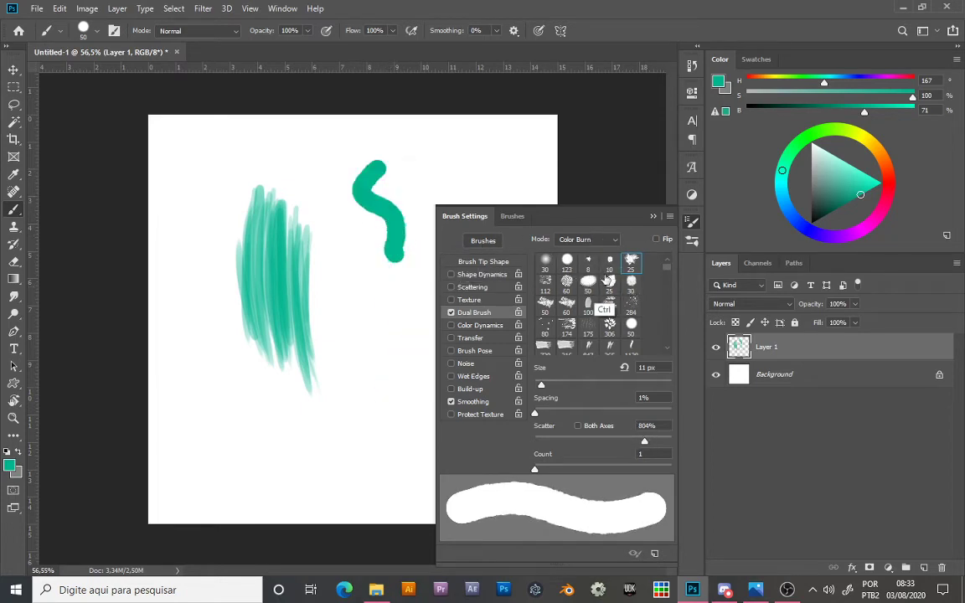
key(ctrl+z)
Step: Try the 100 px and 284 px dual brush tips with a test stroke each, undoing both strokes
click(588, 303)
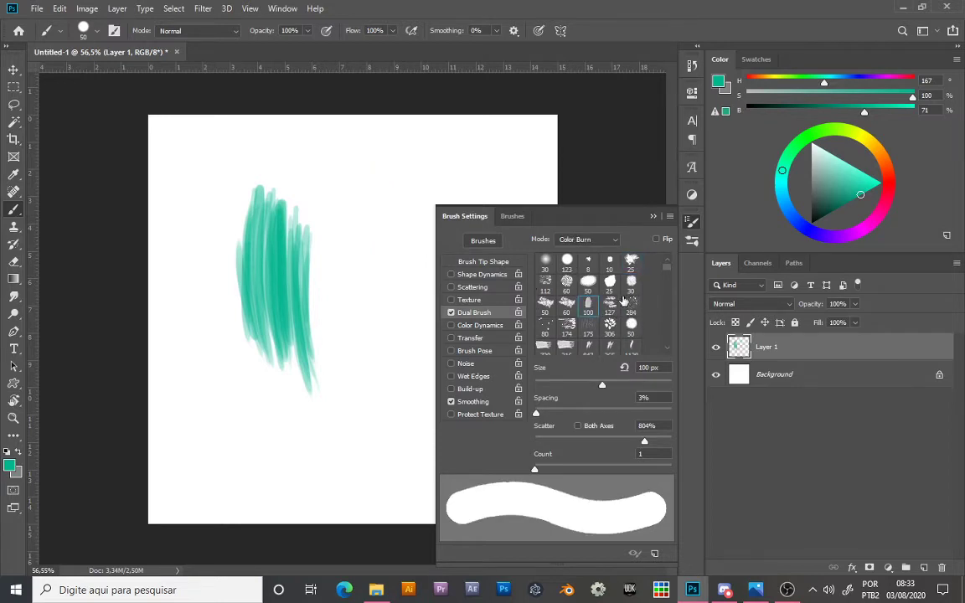
drag(393, 138, 390, 289)
key(ctrl+z)
click(630, 308)
mouse_move(382, 217)
mouse_down()
mouse_move(414, 324)
mouse_move(400, 398)
mouse_up()
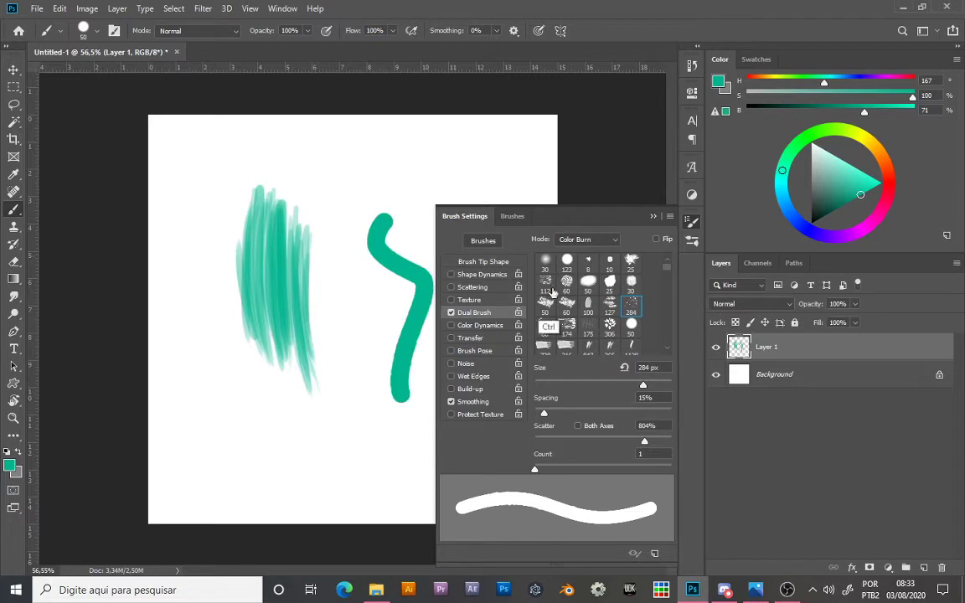
key(ctrl+z)
Step: Try the 60 px dual brush tip with a curved test stroke, and undo the stroke
click(567, 281)
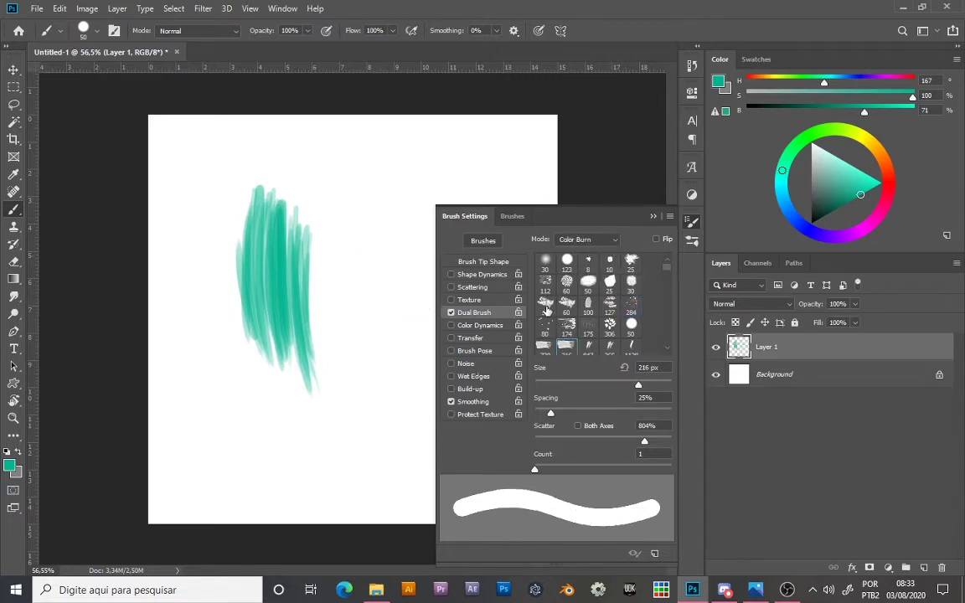
click(570, 307)
mouse_move(348, 226)
mouse_down()
mouse_move(410, 416)
mouse_move(402, 423)
mouse_up()
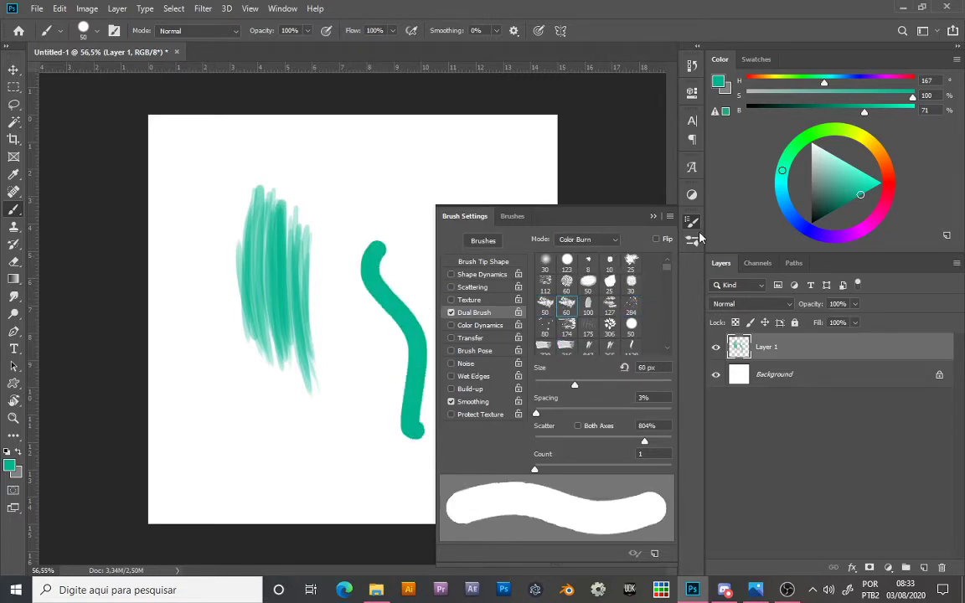
key(ctrl+z)
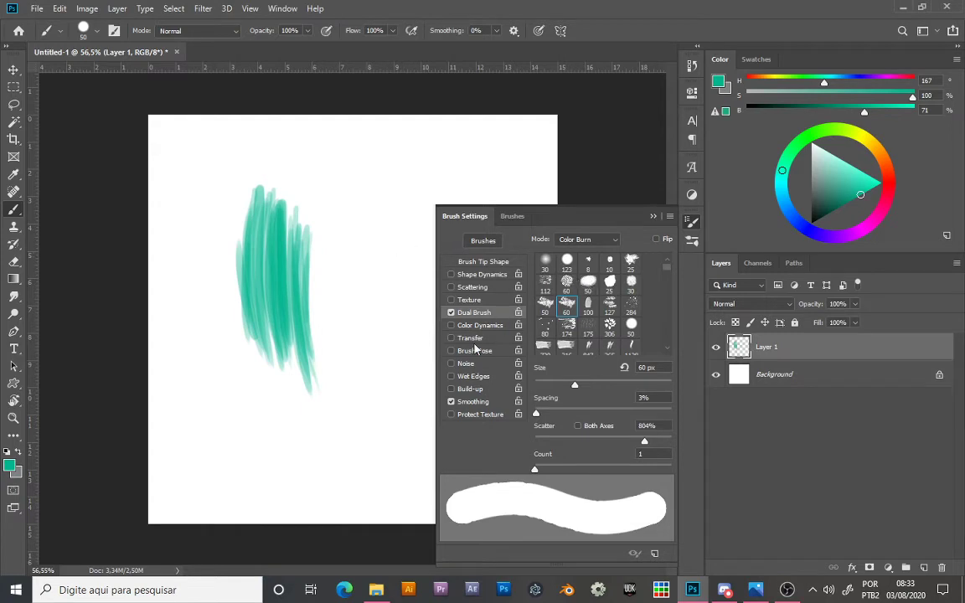
Step: Disable Dual Brush and enable Color Dynamics with Apply Per Tip off and the foreground/background jitter control set to Fade
click(451, 313)
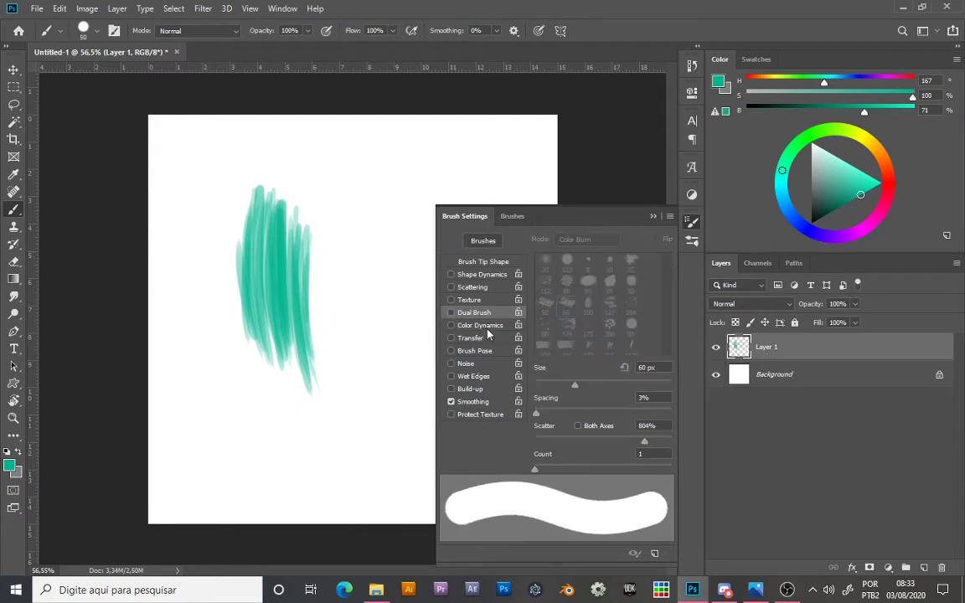
click(486, 326)
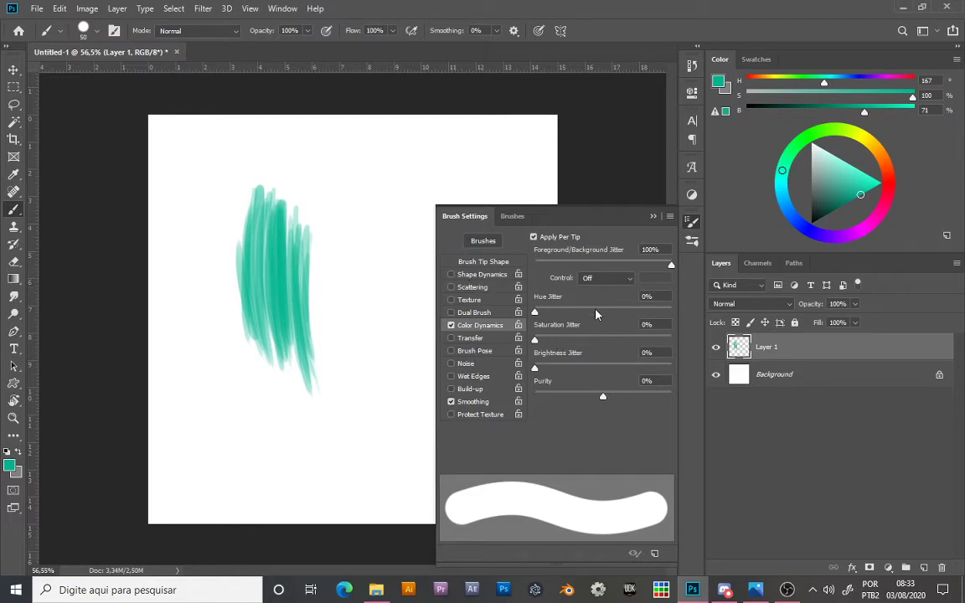
click(606, 279)
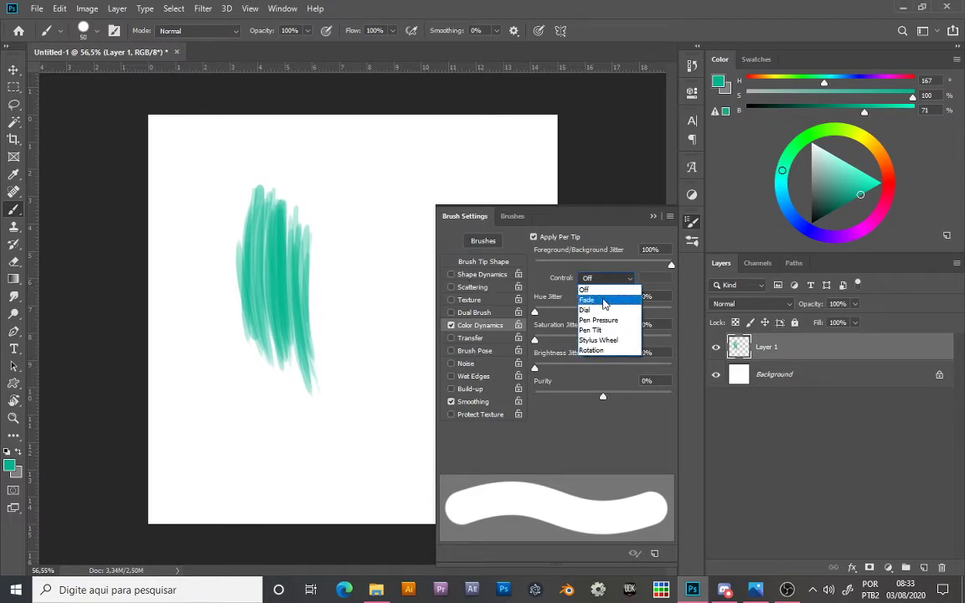
click(588, 300)
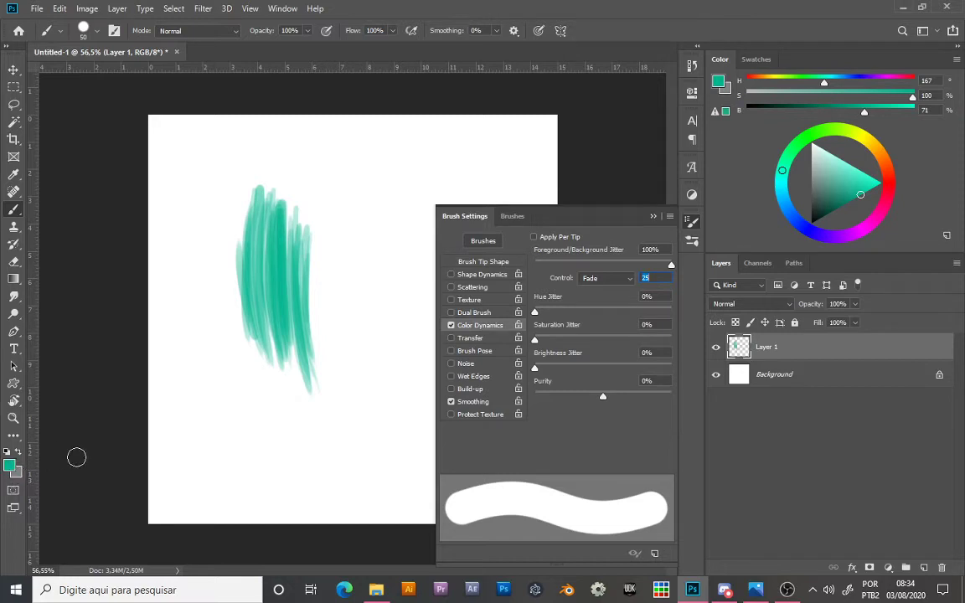
Step: Set the background color to bright green, hex 00fc9a
click(17, 471)
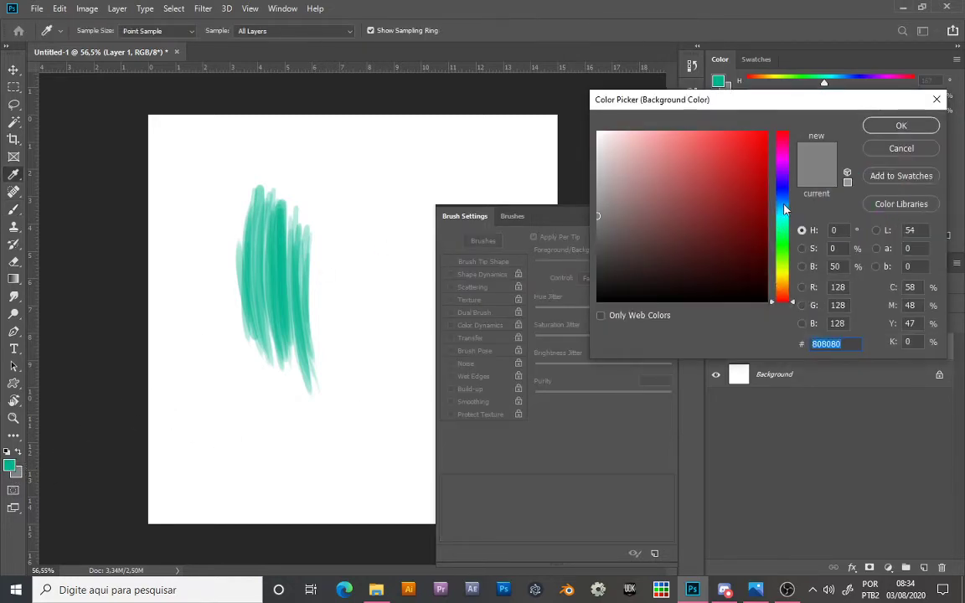
drag(786, 209, 788, 233)
click(761, 168)
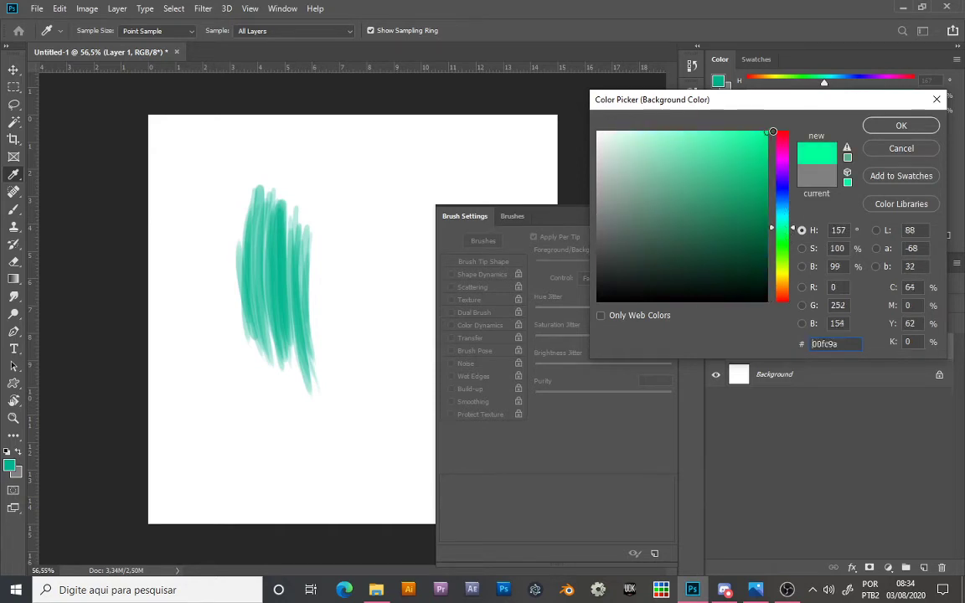
click(901, 126)
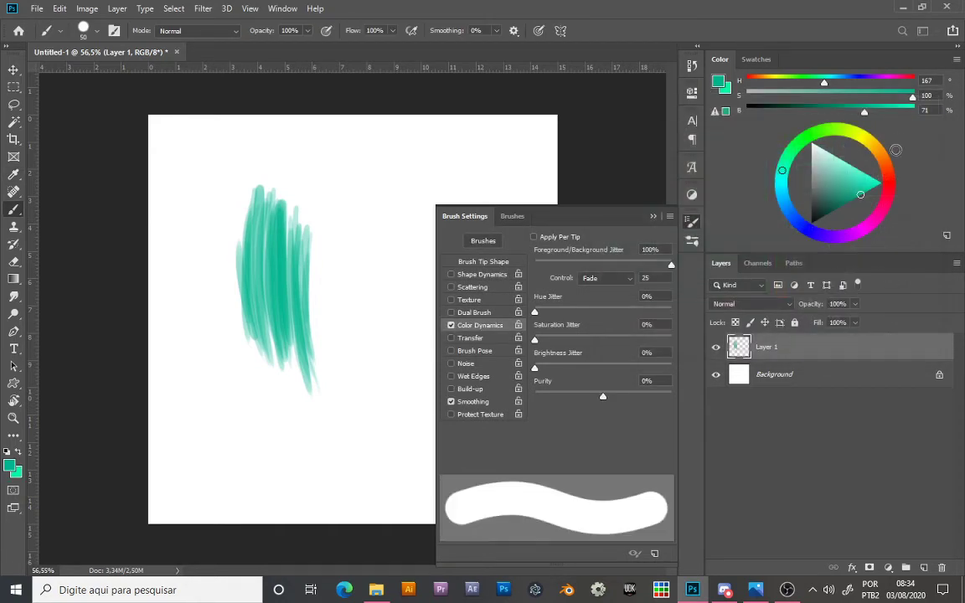
Step: Set the foreground color to bright blue with hue 213, saturation 94% and brightness 100%
click(10, 465)
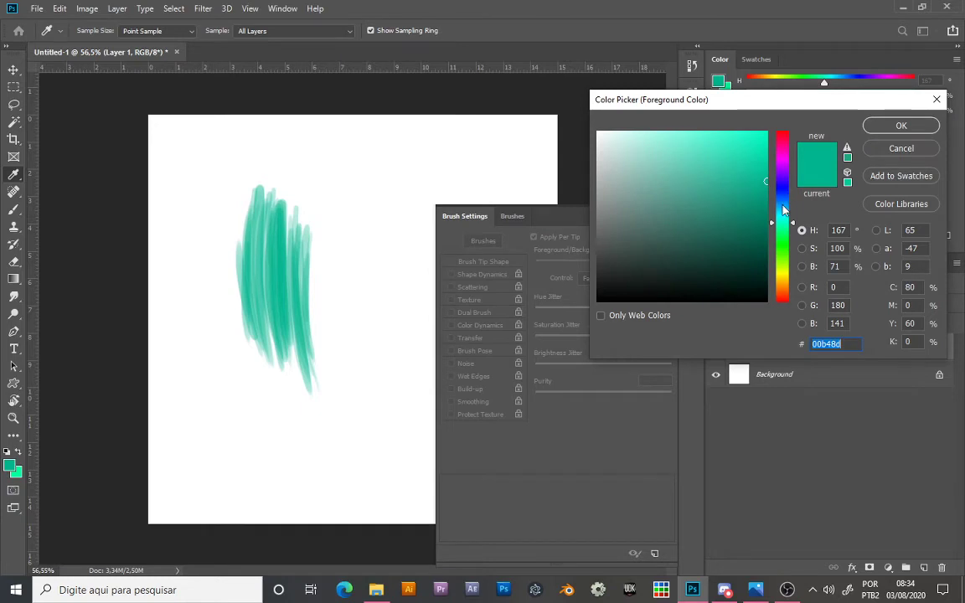
drag(783, 210, 784, 201)
click(757, 139)
click(902, 126)
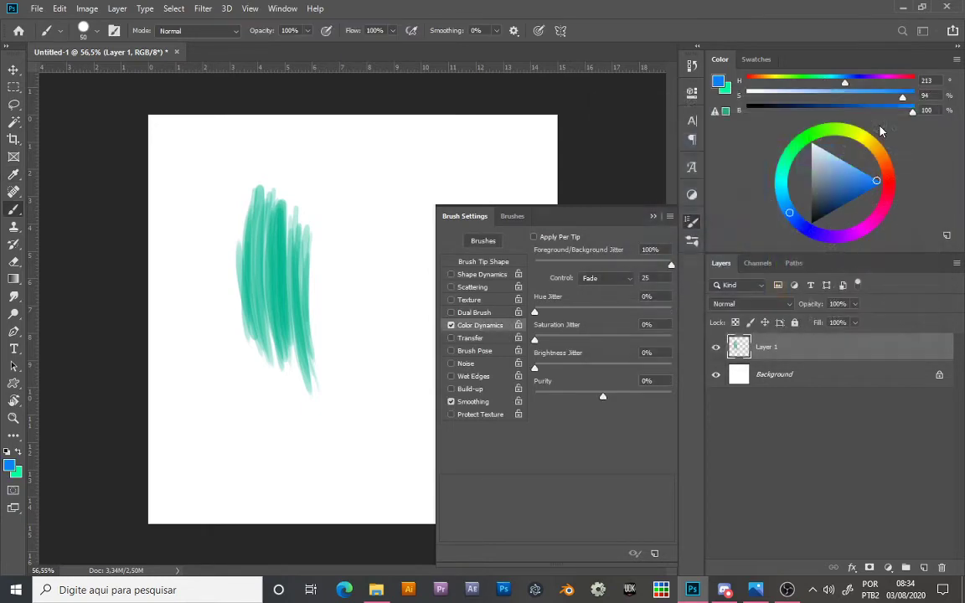
Step: Collapse the brush settings and paint two rows of vertical strokes beside the green sample to show the blue-to-green color jitter
click(653, 216)
mouse_move(418, 300)
mouse_down()
mouse_move(424, 198)
mouse_move(417, 332)
mouse_up()
mouse_move(438, 201)
mouse_down()
mouse_move(435, 348)
mouse_move(445, 202)
mouse_move(421, 227)
mouse_move(401, 337)
mouse_move(408, 199)
mouse_move(392, 204)
mouse_move(376, 310)
mouse_up()
drag(379, 220, 377, 346)
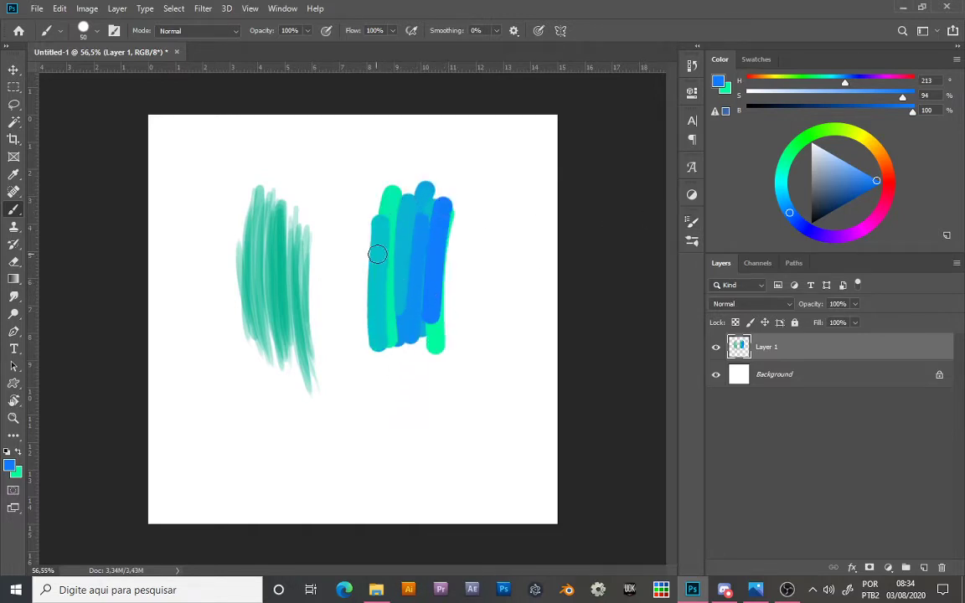
mouse_move(457, 207)
mouse_down()
mouse_move(446, 341)
mouse_move(472, 215)
mouse_move(474, 276)
mouse_move(495, 224)
mouse_move(481, 376)
mouse_move(507, 361)
mouse_move(517, 252)
mouse_move(511, 399)
mouse_up()
drag(512, 237, 494, 366)
mouse_move(451, 266)
mouse_down()
mouse_move(445, 396)
mouse_move(407, 359)
mouse_move(390, 425)
mouse_move(385, 338)
mouse_move(384, 414)
mouse_move(419, 368)
mouse_move(432, 444)
mouse_move(444, 412)
mouse_move(459, 429)
mouse_move(482, 366)
mouse_move(516, 452)
mouse_up()
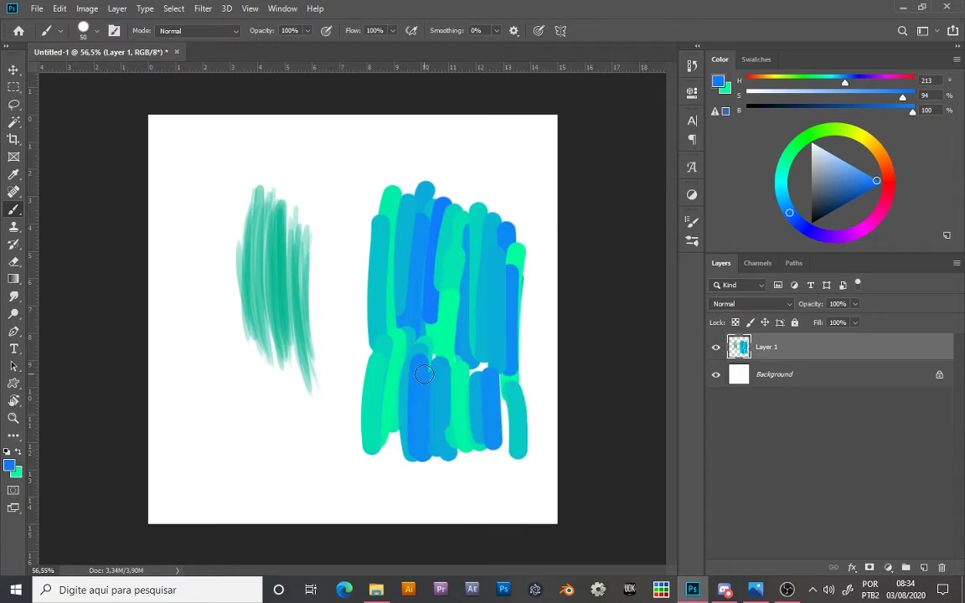
Step: Reopen the brush settings and review the Color Dynamics control options, keeping Fade
click(115, 31)
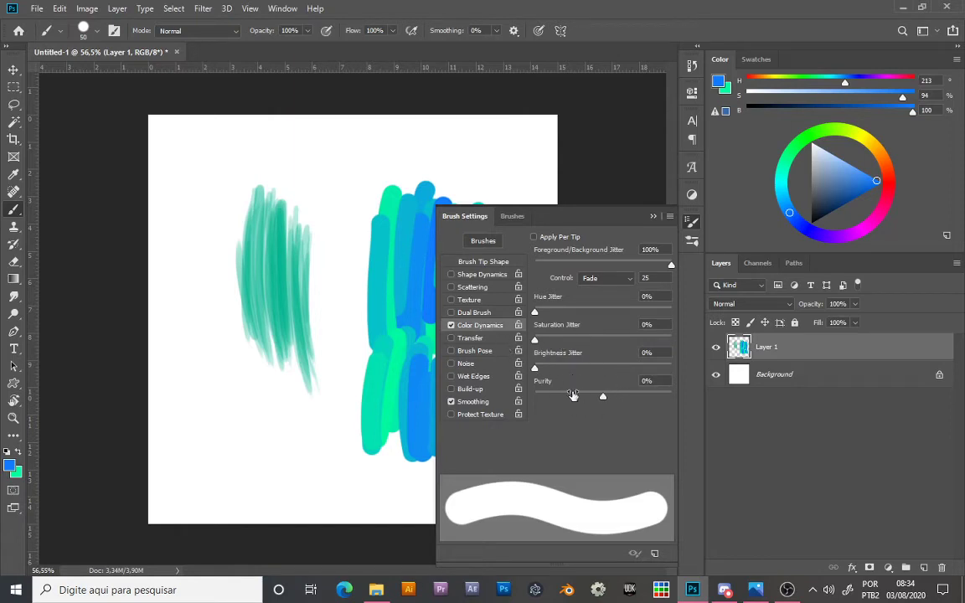
click(604, 281)
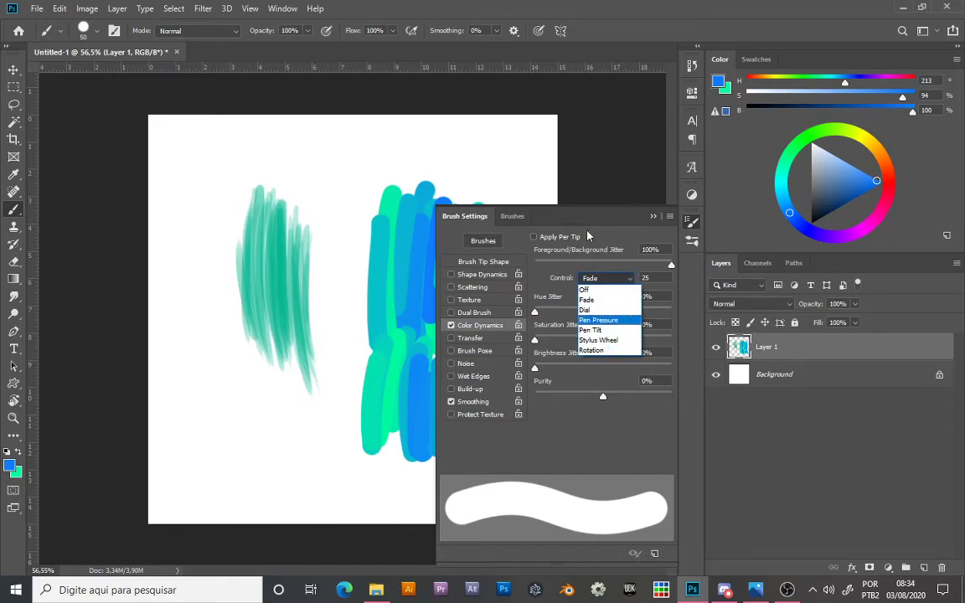
click(591, 300)
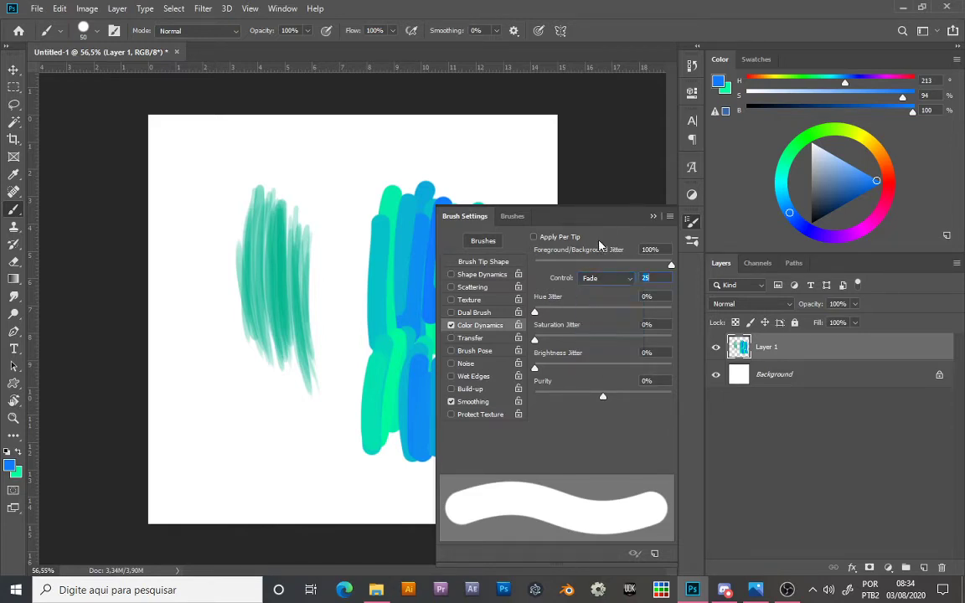
Step: Turn on Apply Per Tip, paint a curved test stroke, set the jitter Control to Off and paint a long winding stroke
click(534, 237)
mouse_move(266, 436)
mouse_down()
mouse_move(217, 405)
mouse_move(189, 287)
mouse_up()
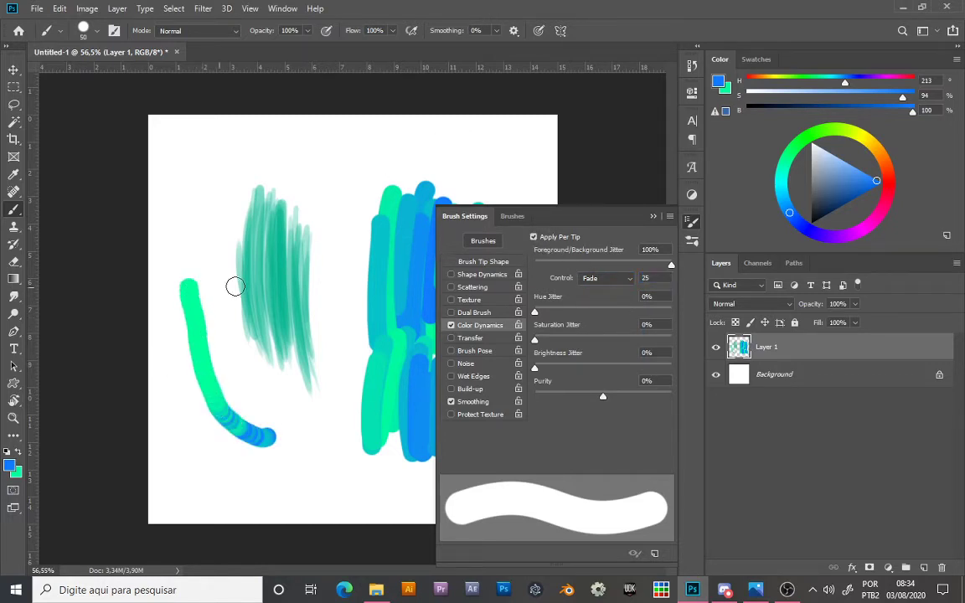
click(598, 278)
click(603, 285)
mouse_move(201, 225)
mouse_down()
mouse_move(202, 191)
mouse_move(281, 137)
mouse_move(327, 205)
mouse_move(244, 350)
mouse_move(332, 440)
mouse_move(221, 466)
mouse_move(348, 538)
mouse_up()
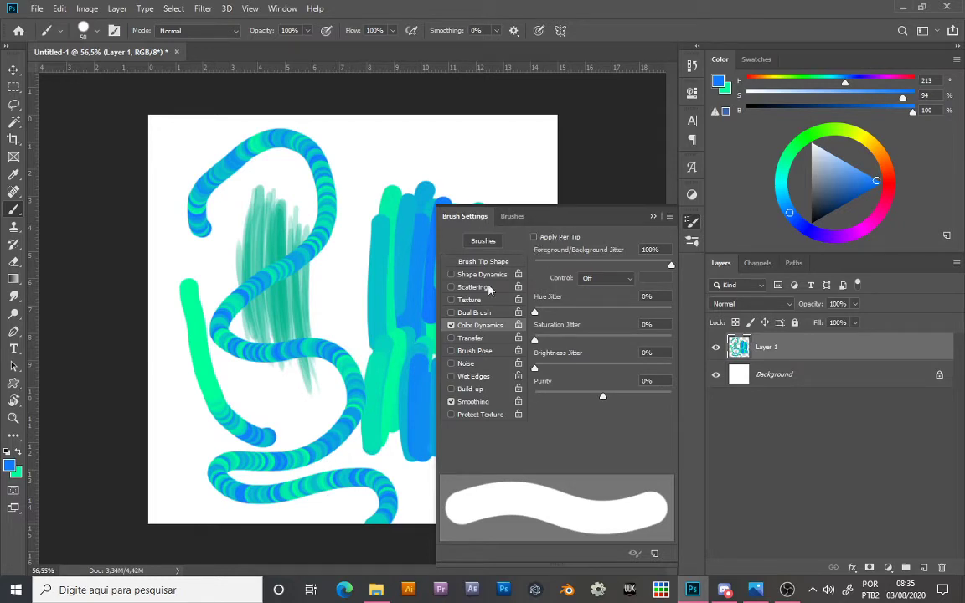
Step: Turn off Apply Per Tip and paint several more test strokes over the canvas's left half so each stroke gets a single color
drag(353, 170, 322, 220)
mouse_move(331, 269)
mouse_down()
mouse_move(350, 374)
mouse_move(287, 420)
mouse_up()
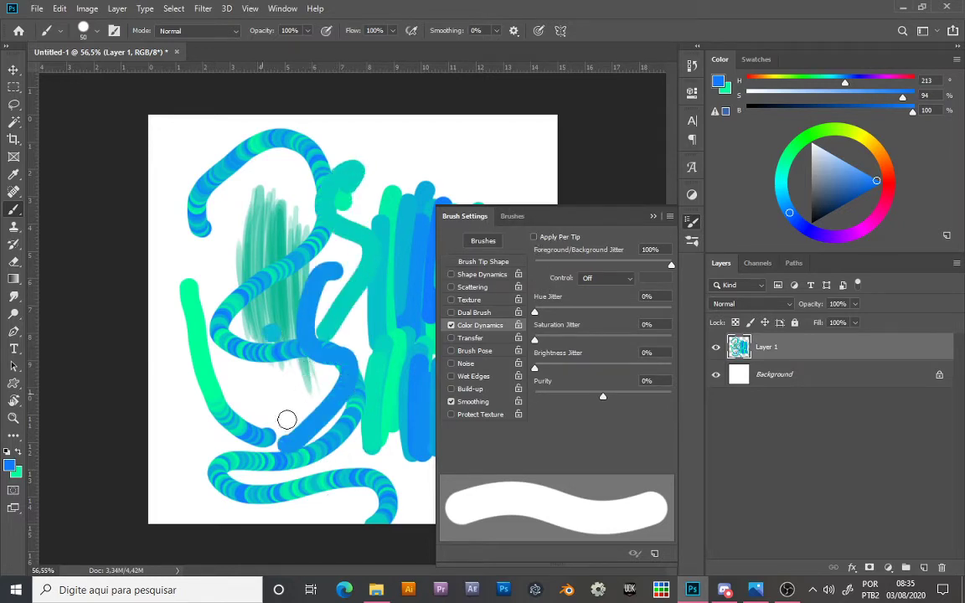
drag(252, 346, 333, 435)
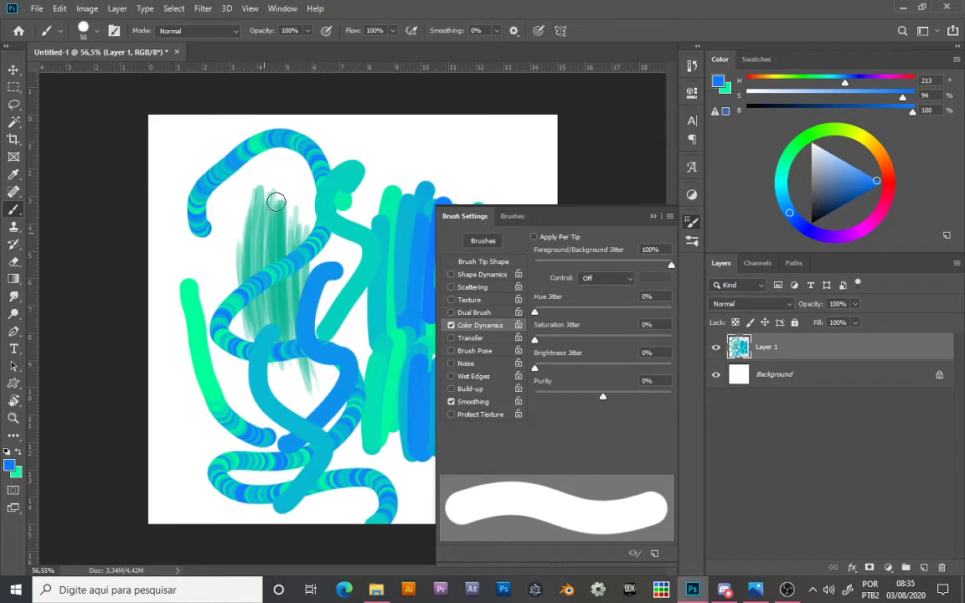
mouse_move(276, 201)
mouse_down()
mouse_move(209, 268)
mouse_move(220, 167)
mouse_move(197, 251)
mouse_move(229, 186)
mouse_move(186, 295)
mouse_move(206, 281)
mouse_up()
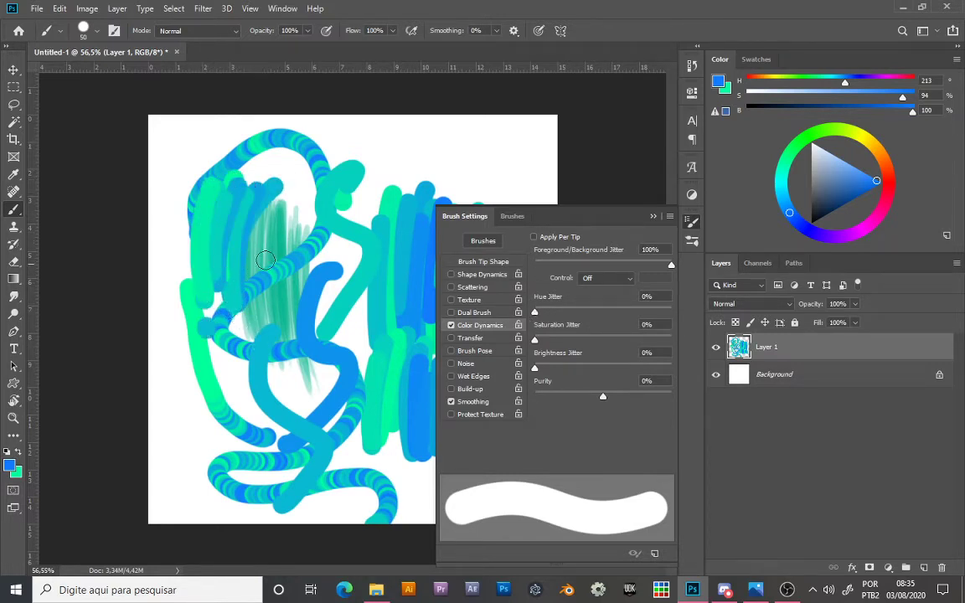
Step: Disable Color Dynamics and enable Transfer with the Opacity Jitter Control set to Pen Pressure
click(450, 326)
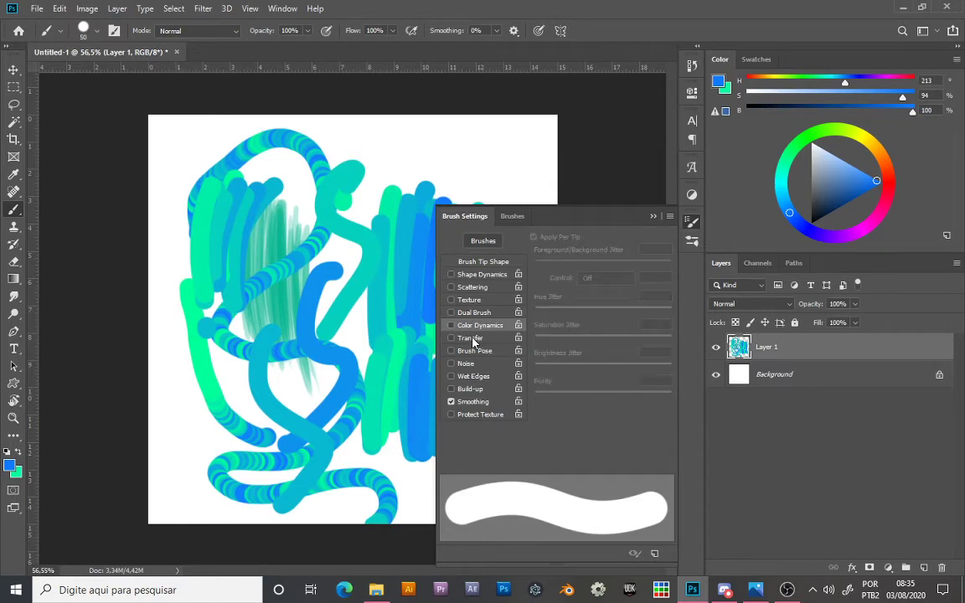
click(472, 339)
click(607, 268)
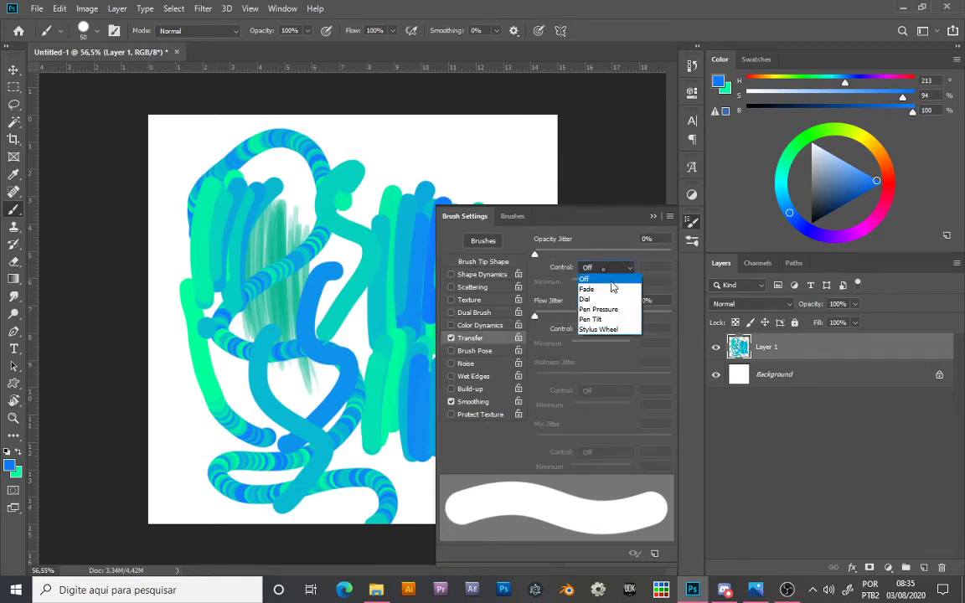
click(612, 309)
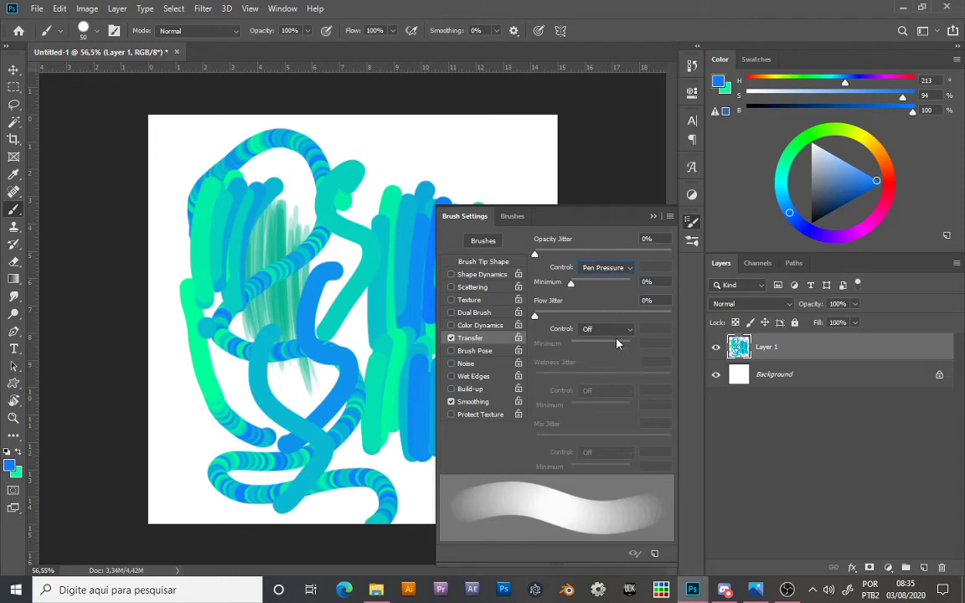
Step: Erase all the test strokes from Layer 1, return to the Brush tool and leave the brush settings collapsed
click(654, 218)
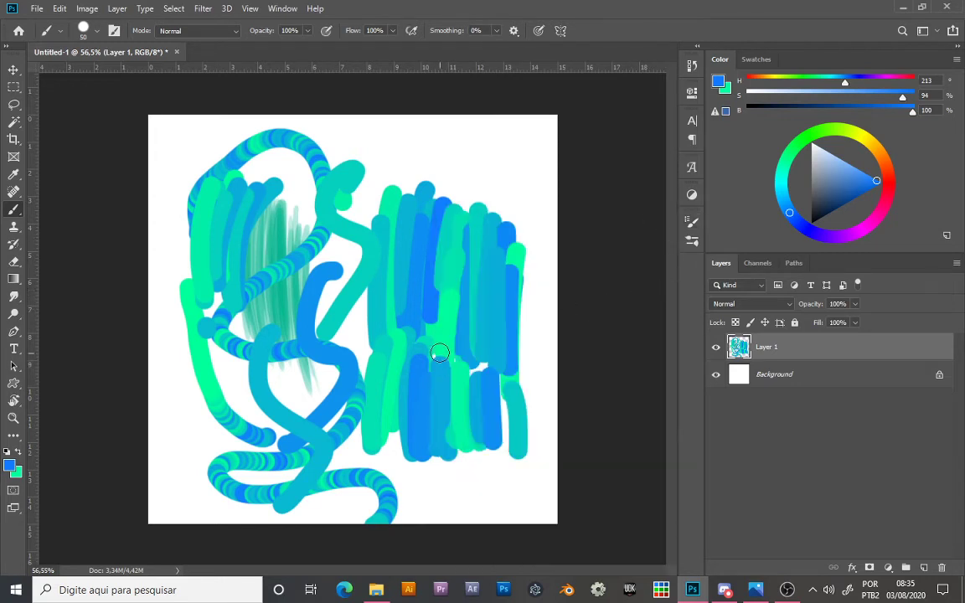
key(e)
mouse_move(388, 402)
mouse_down()
mouse_move(377, 99)
mouse_move(400, 109)
mouse_move(457, 253)
mouse_move(501, 236)
mouse_move(353, 488)
mouse_move(517, 334)
mouse_up()
key(b)
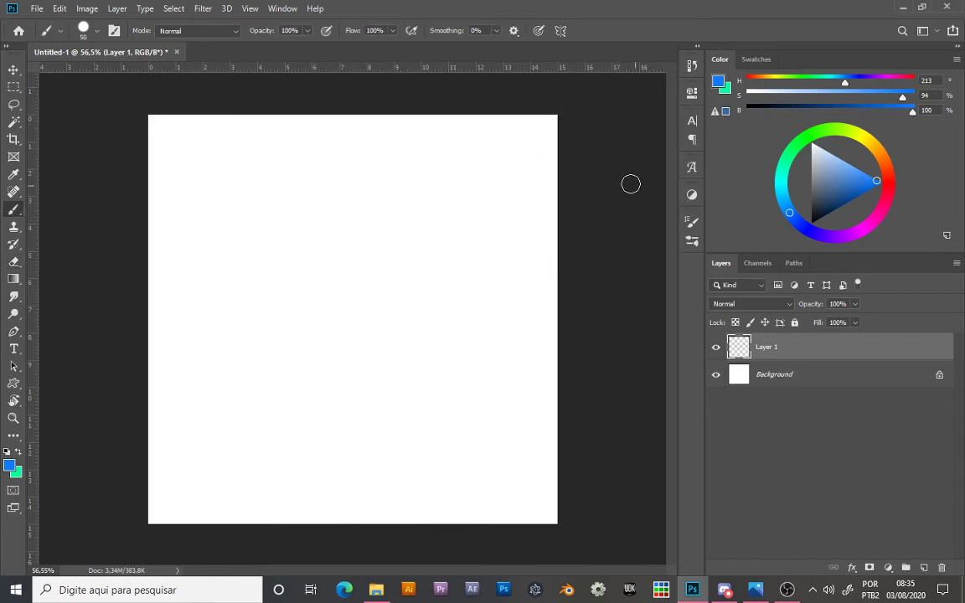
click(115, 31)
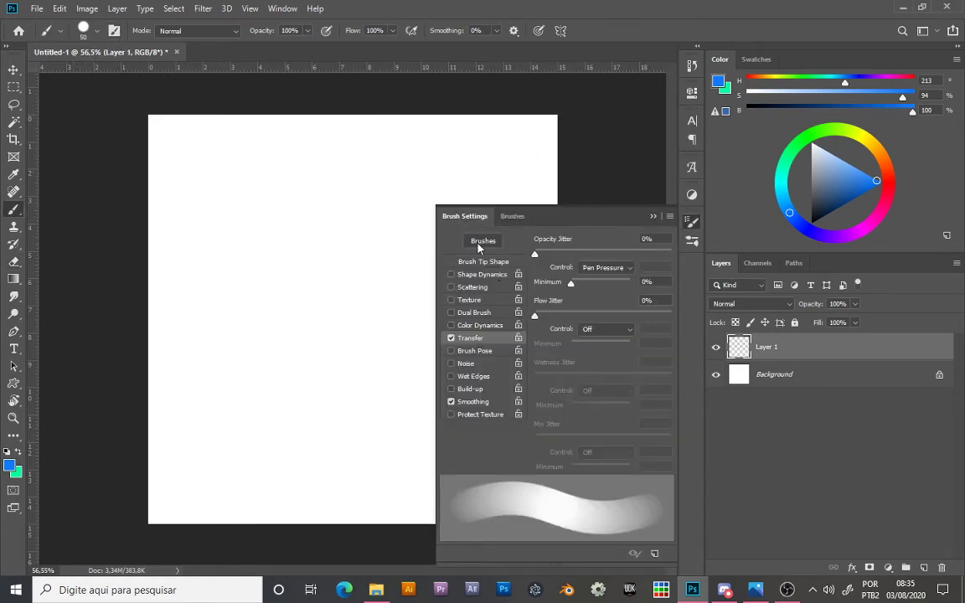
click(653, 217)
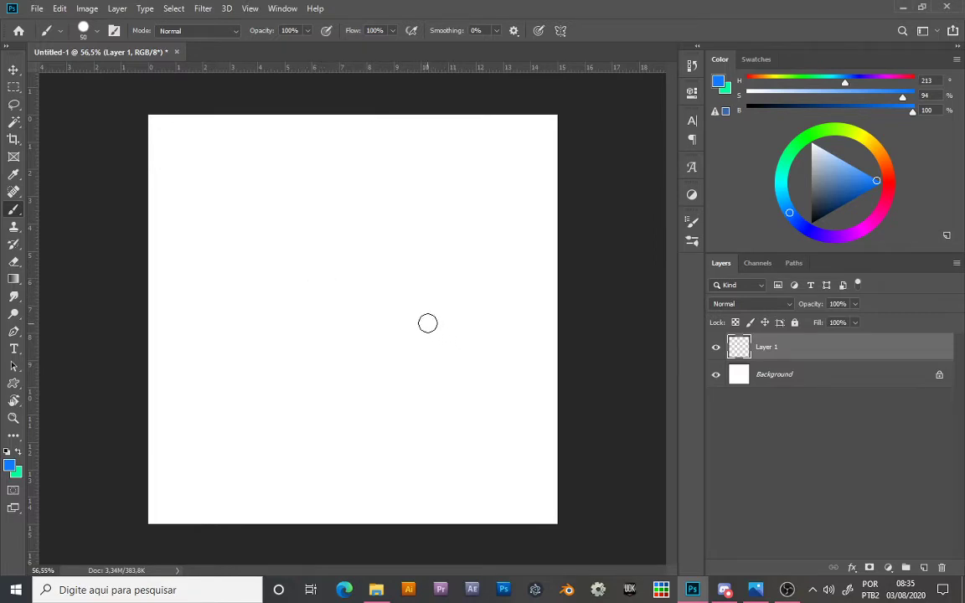
Step: Enlarge the brush to 100 px and paint blue test strokes with varying pen pressure to show the Transfer opacity
key(bracketright)
key(bracketright)
key(bracketright)
key(bracketright)
key(bracketright)
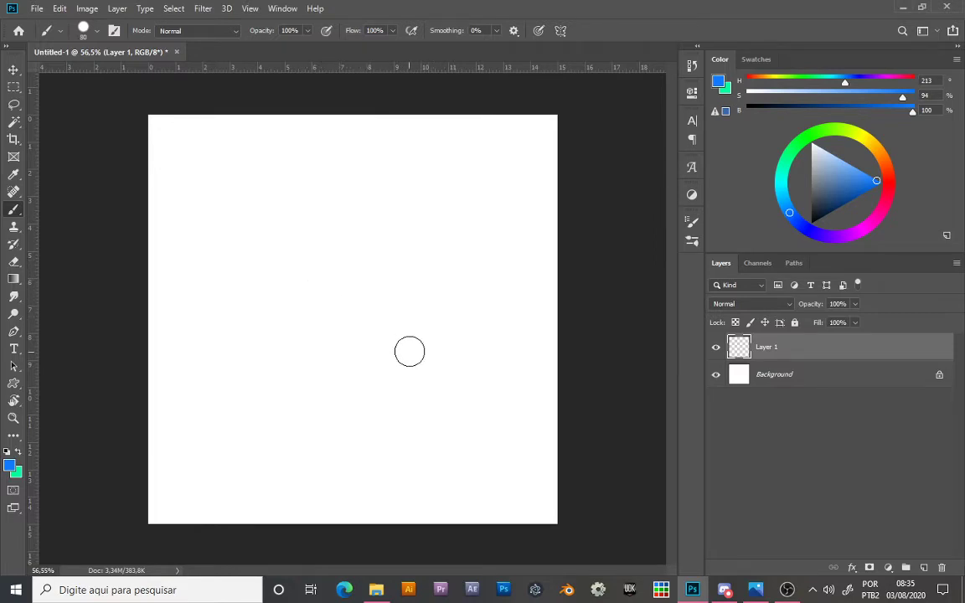
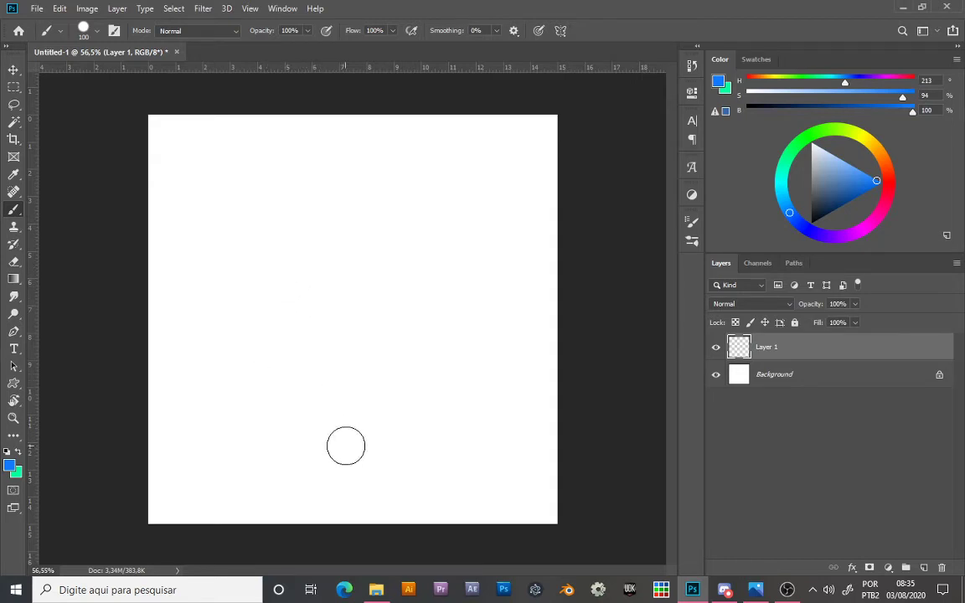
click(363, 467)
drag(354, 454, 279, 275)
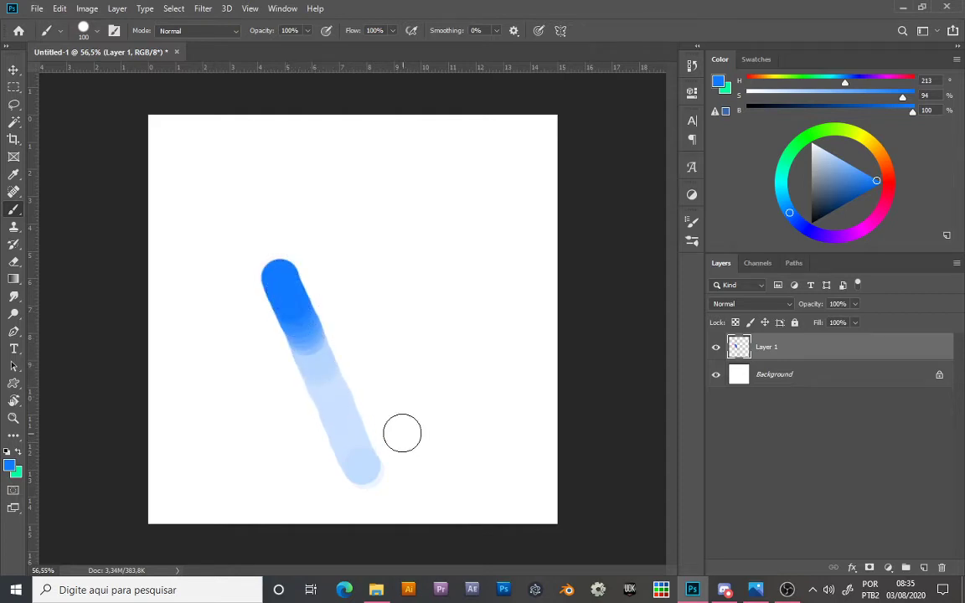
drag(387, 437, 369, 285)
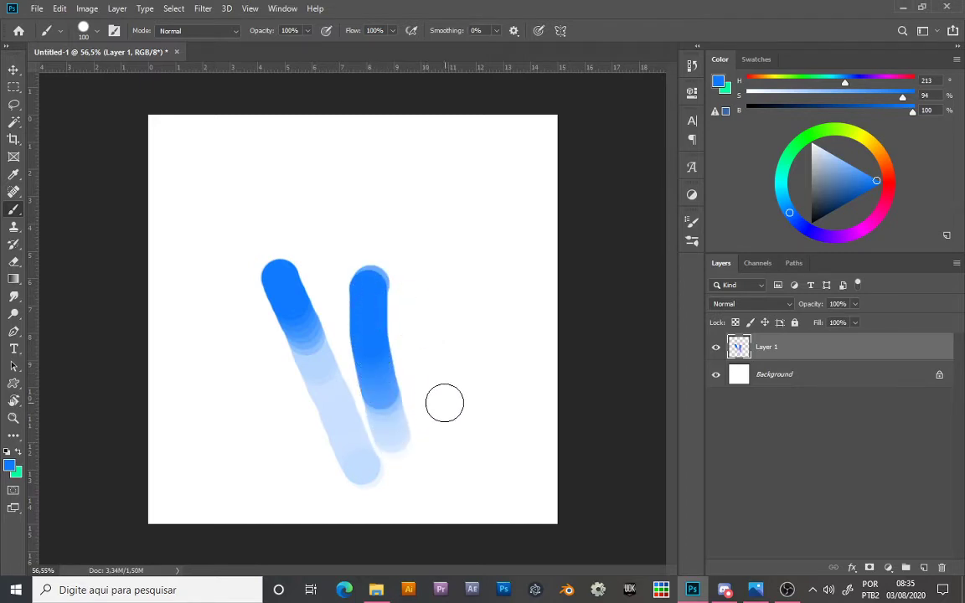
mouse_move(437, 391)
mouse_down()
mouse_move(428, 220)
mouse_move(475, 289)
mouse_up()
click(475, 289)
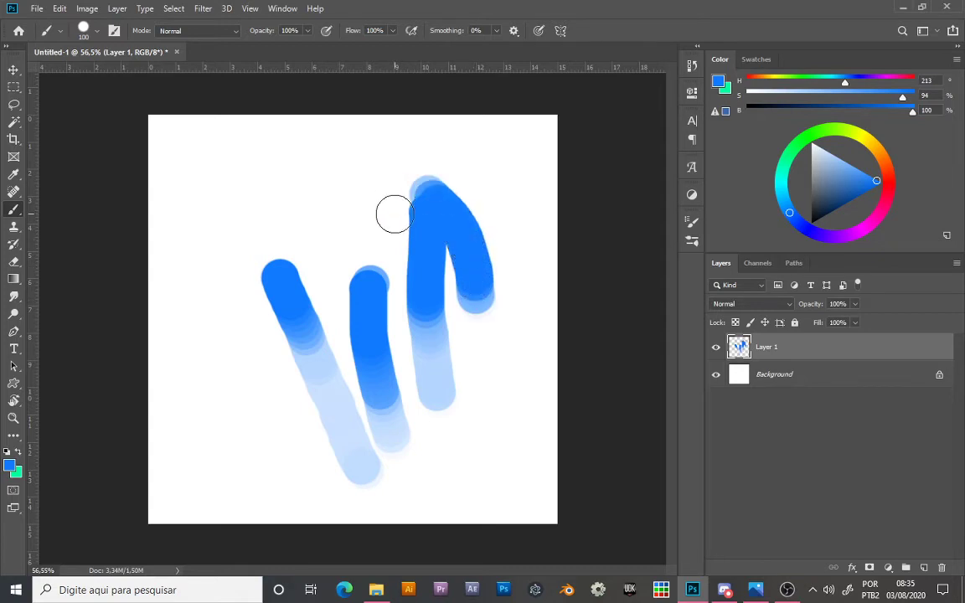
mouse_move(333, 172)
mouse_down()
mouse_move(335, 275)
mouse_move(332, 176)
mouse_up()
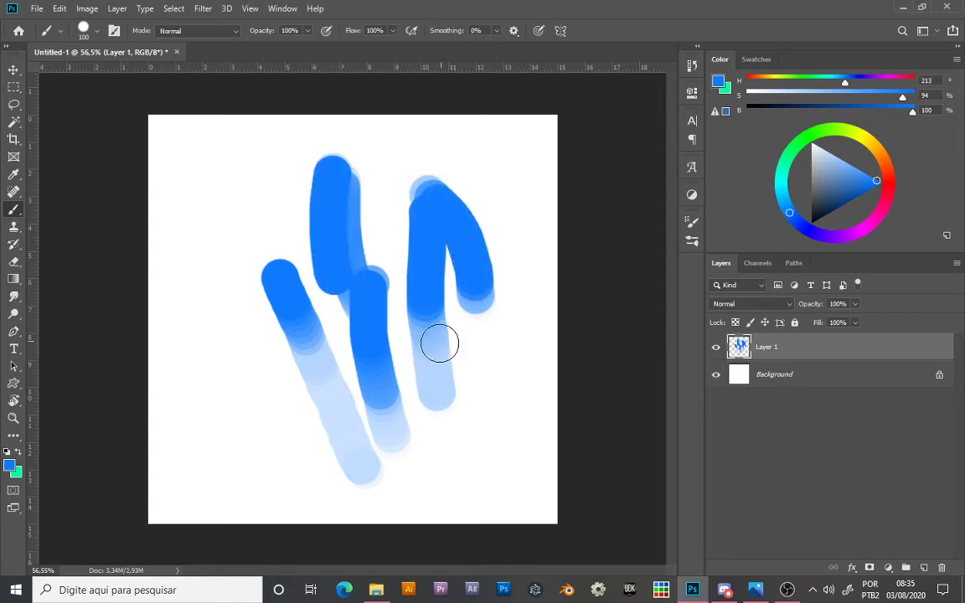
mouse_move(218, 295)
mouse_down()
mouse_move(230, 200)
mouse_move(219, 254)
mouse_move(196, 290)
mouse_move(174, 252)
mouse_up()
Step: Erase the blue opacity test strokes and return to the Brush tool
key(e)
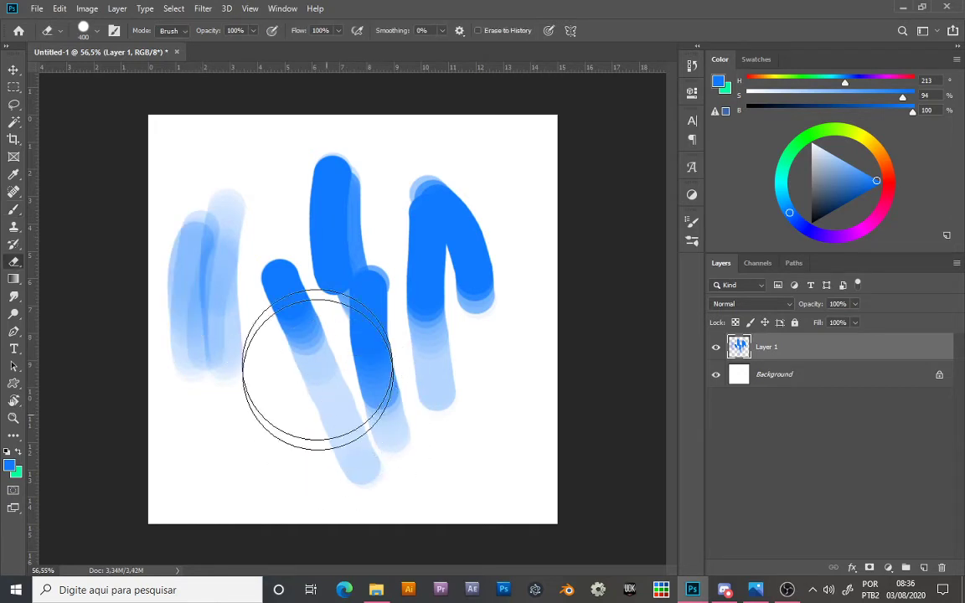
mouse_move(313, 362)
mouse_down()
mouse_move(321, 314)
mouse_move(275, 312)
mouse_move(342, 143)
mouse_move(168, 278)
mouse_move(241, 183)
mouse_up()
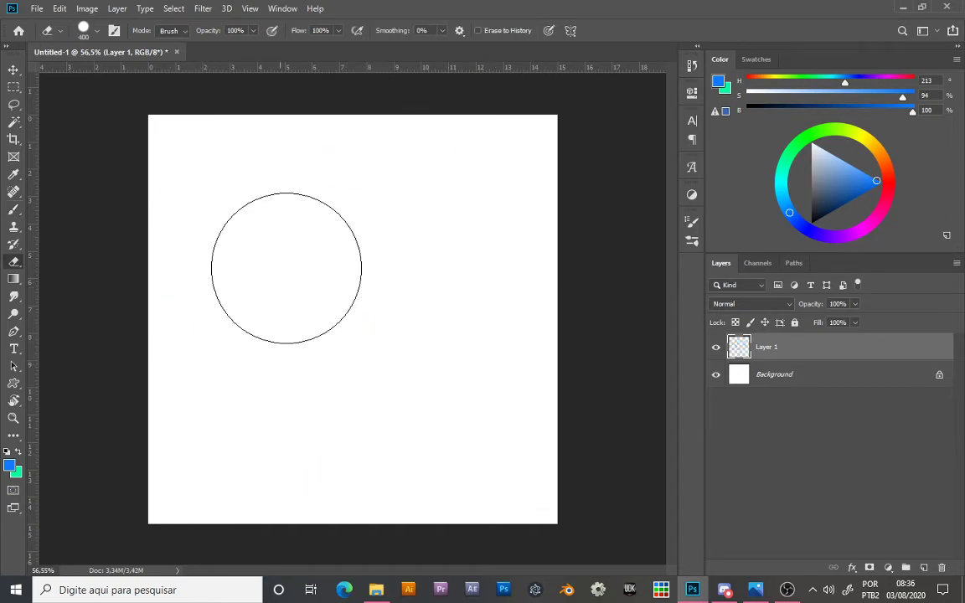
key(b)
Step: Reopen the brush settings, switch Transfer off, then enable pressure-controlled opacity and leave airbrush build-up off
click(113, 31)
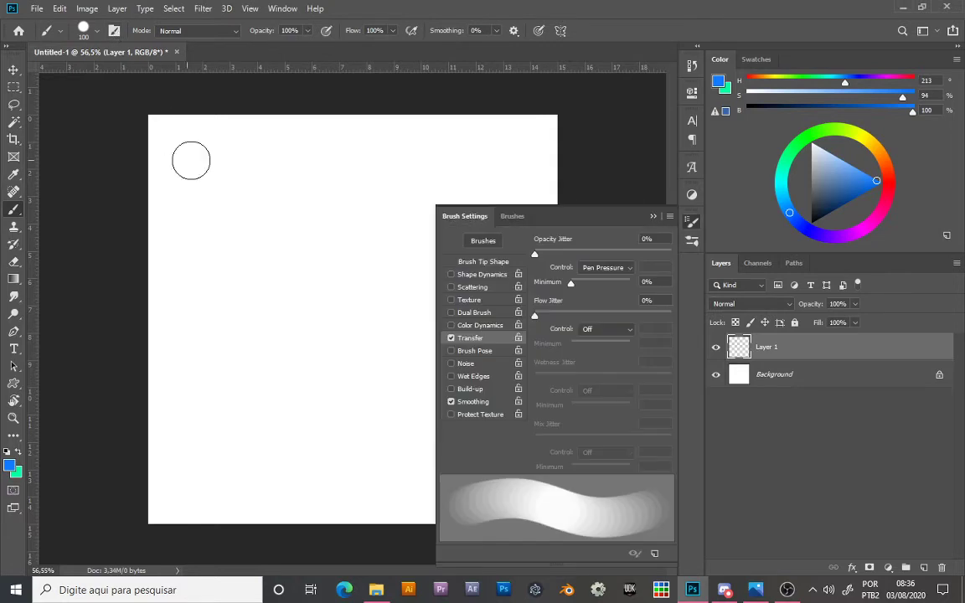
click(451, 338)
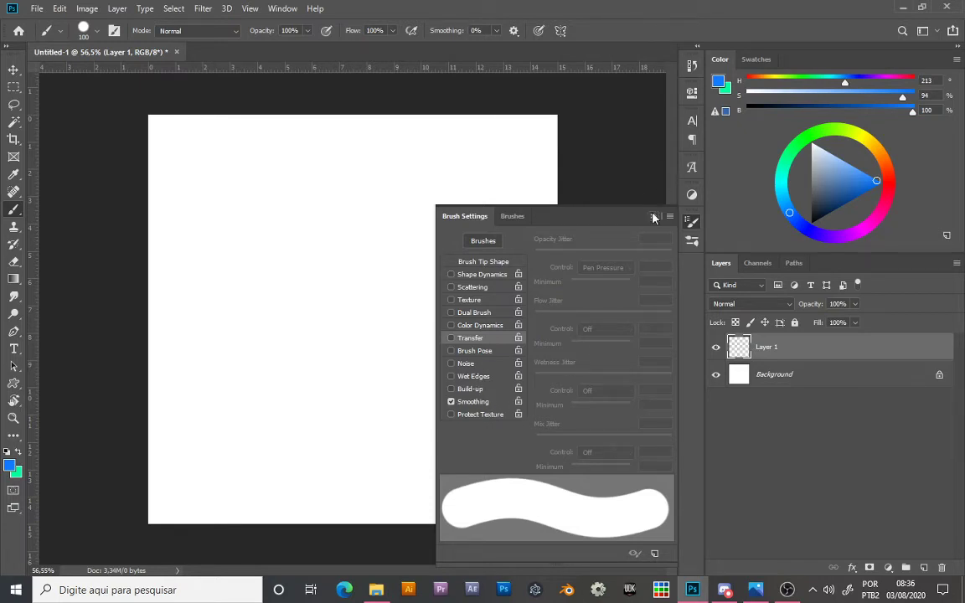
click(327, 34)
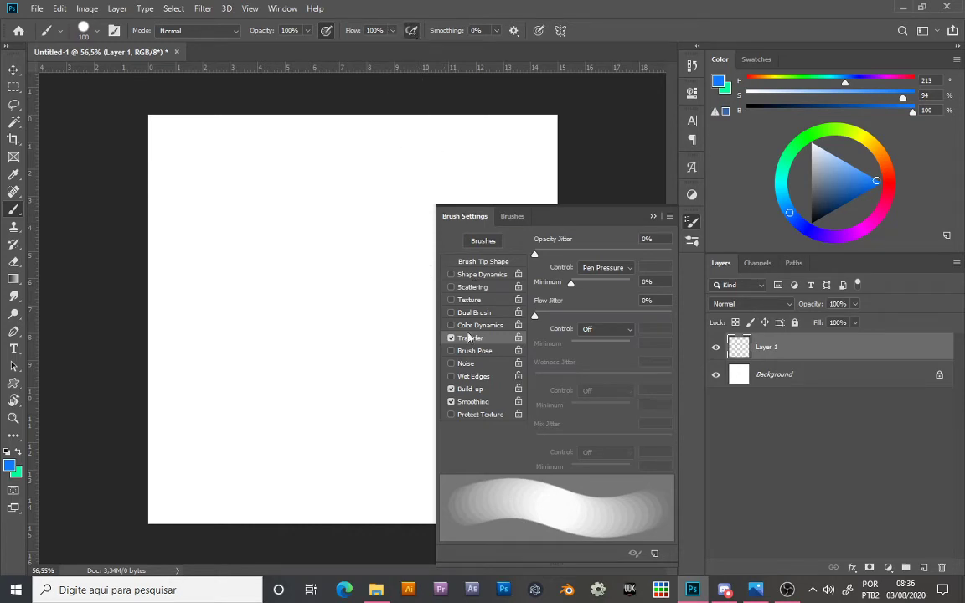
click(411, 31)
Step: Toggle pressure-controlled size to compare its effect on Shape Dynamics, leave it on and collapse the brush settings
click(539, 32)
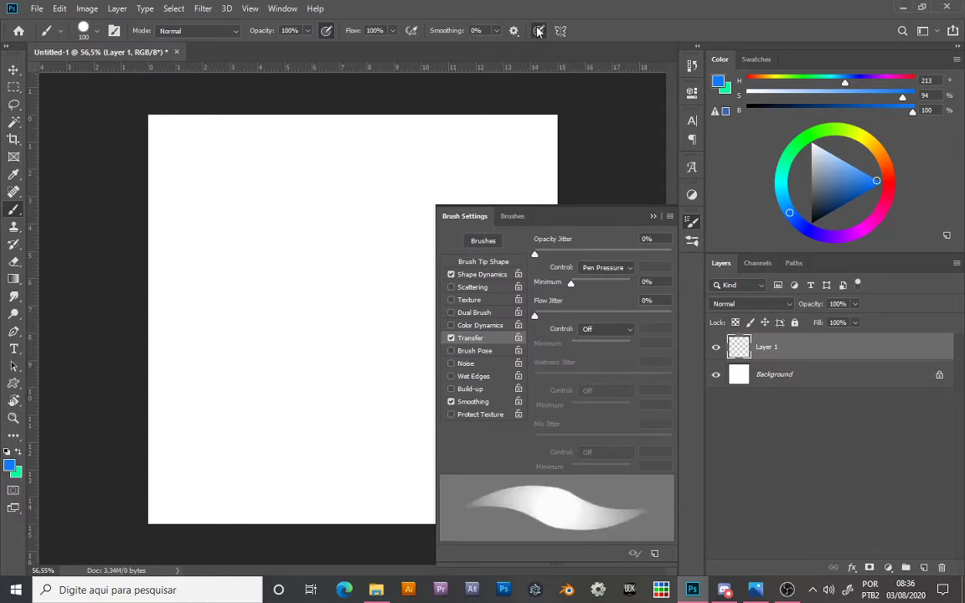
click(539, 32)
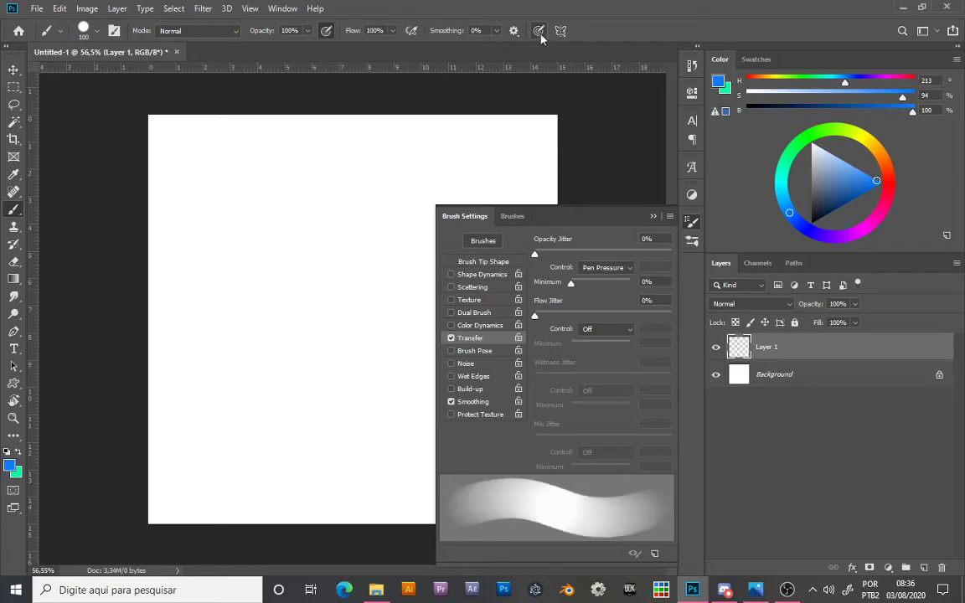
click(539, 32)
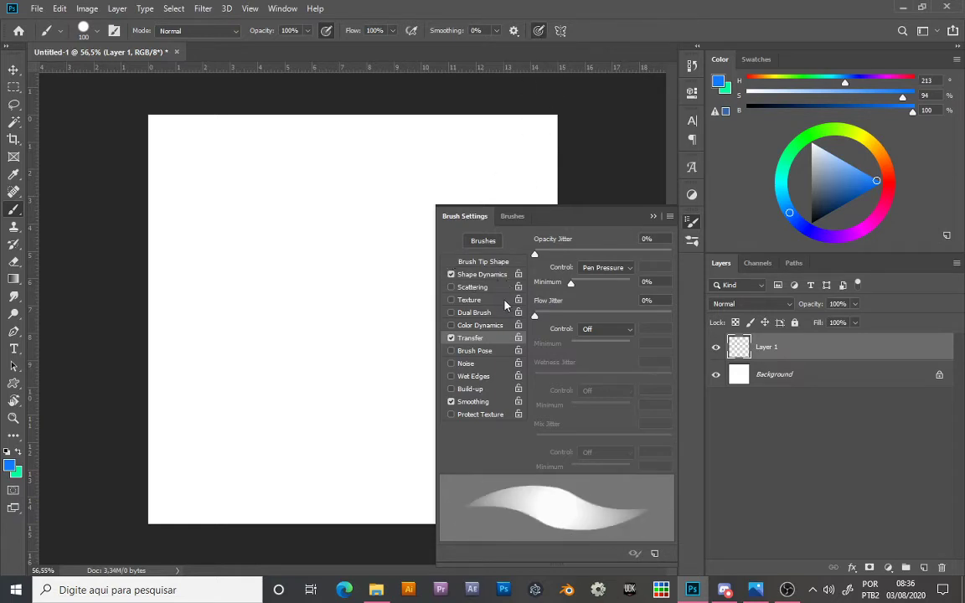
click(653, 217)
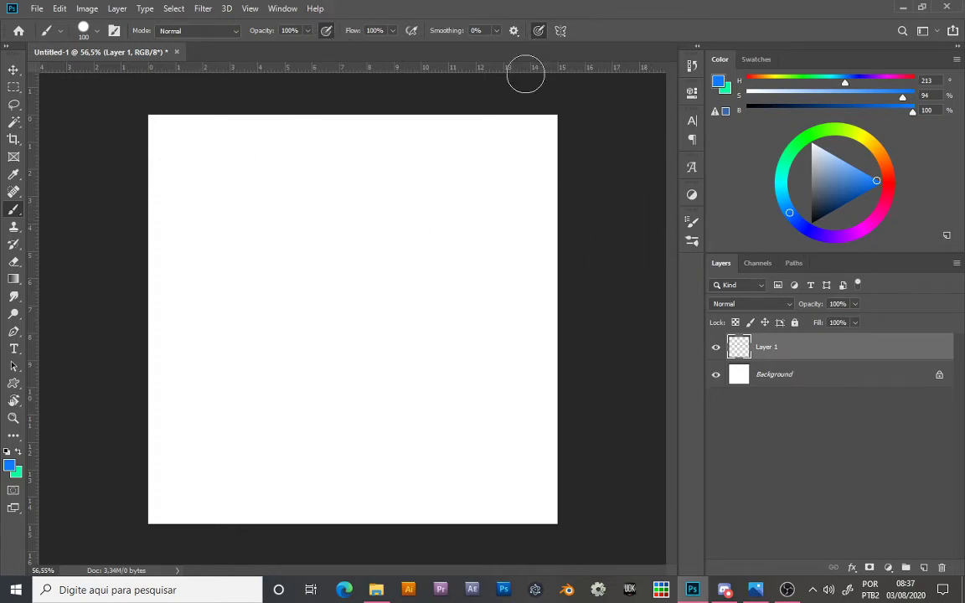
Step: Paint a pressure-sensitive test stroke near the canvas's upper left, erase it and return to the Brush tool
mouse_move(272, 173)
mouse_down()
mouse_move(253, 245)
mouse_move(285, 181)
mouse_move(256, 296)
mouse_move(279, 172)
mouse_move(262, 362)
mouse_move(282, 180)
mouse_move(264, 347)
mouse_move(288, 225)
mouse_move(276, 362)
mouse_move(287, 187)
mouse_move(288, 276)
mouse_move(264, 355)
mouse_move(274, 197)
mouse_move(287, 359)
mouse_move(291, 214)
mouse_move(275, 383)
mouse_move(251, 209)
mouse_move(243, 283)
mouse_move(266, 184)
mouse_move(255, 203)
mouse_move(238, 375)
mouse_move(291, 324)
mouse_move(302, 364)
mouse_move(318, 365)
mouse_move(292, 348)
mouse_move(300, 362)
mouse_move(305, 333)
mouse_move(241, 293)
mouse_move(313, 190)
mouse_up()
key(e)
key(b)
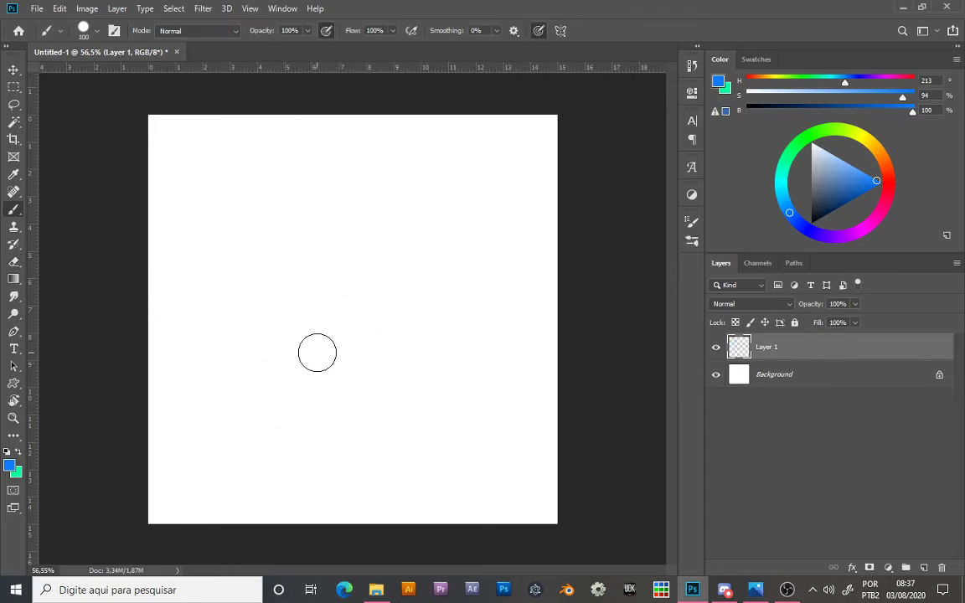
Step: Browse the brush presets and choose the 1692 px brush from the scatter-brushes folder
click(95, 31)
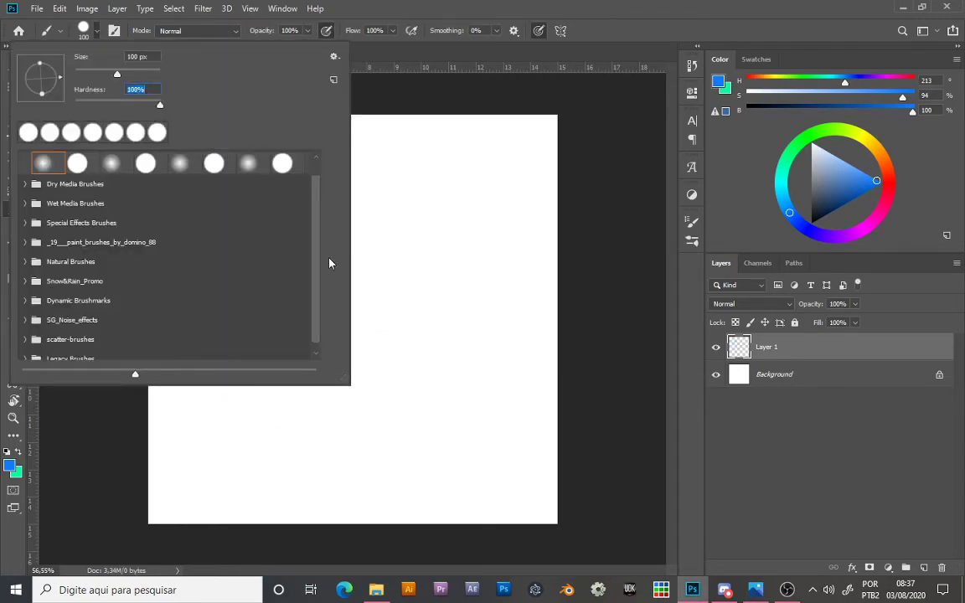
scroll(327, 285, down, 1)
scroll(325, 203, up, 2)
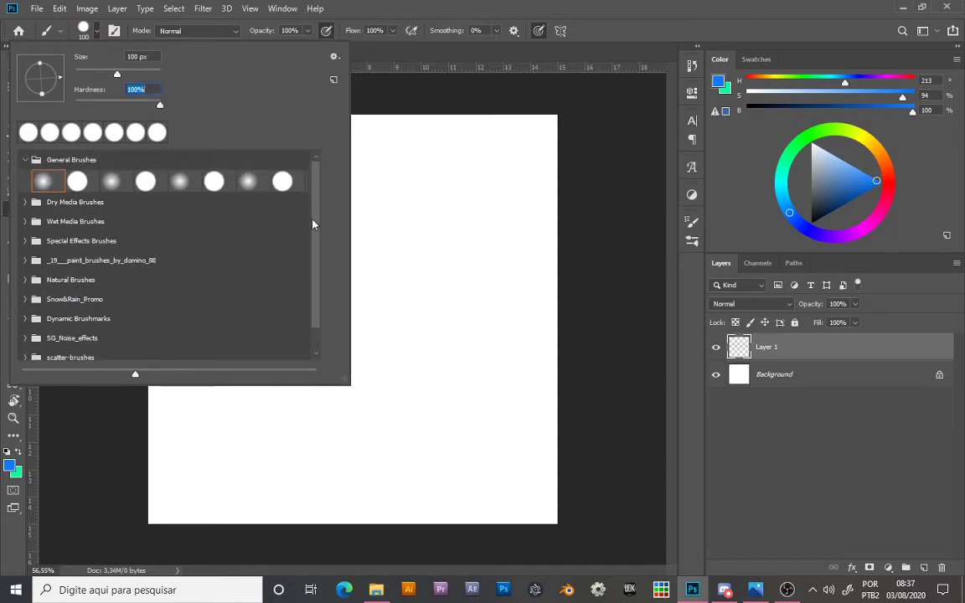
click(28, 160)
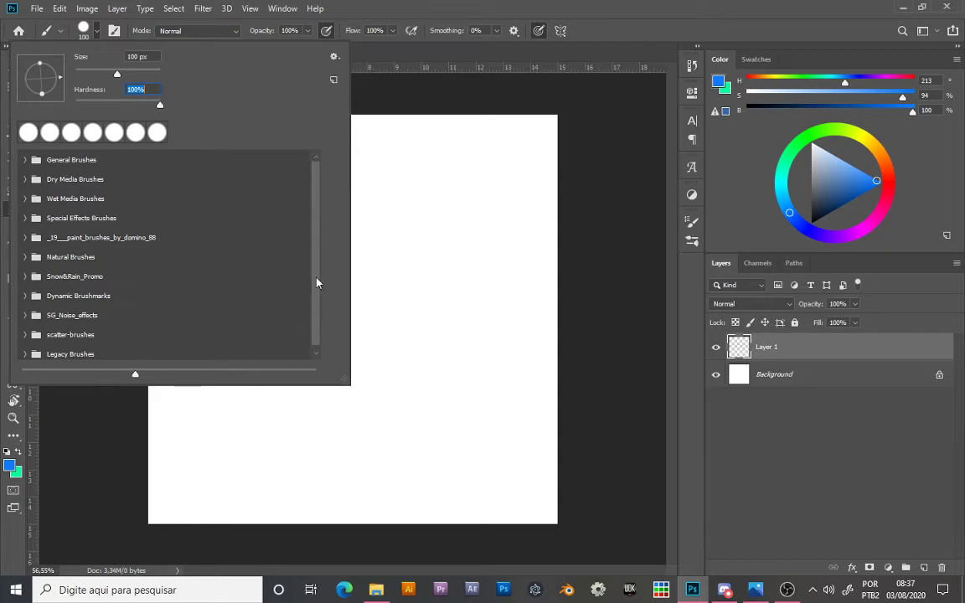
drag(317, 280, 318, 328)
click(25, 331)
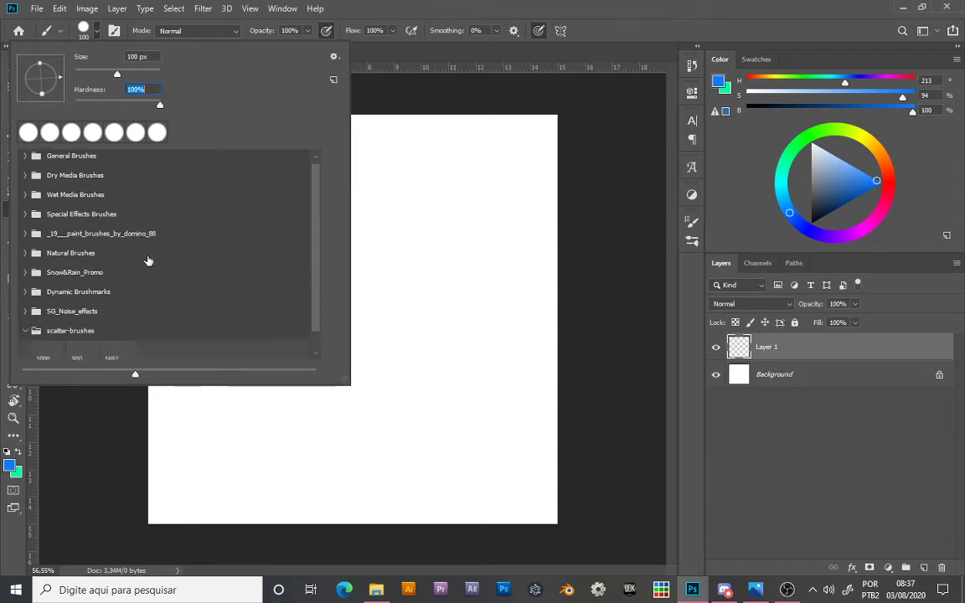
scroll(318, 279, down, 1)
click(114, 326)
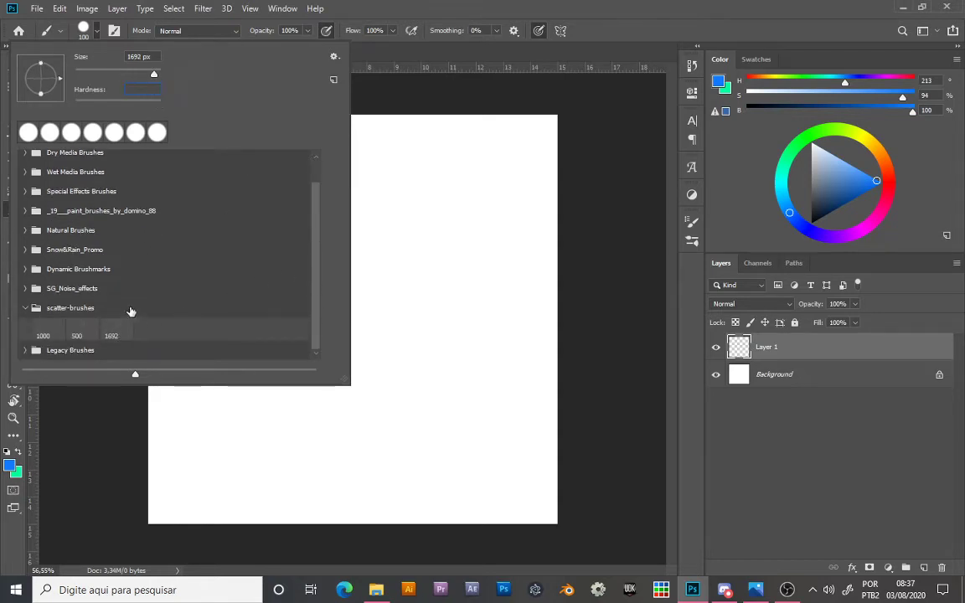
click(521, 7)
Step: Reduce the scatter brush size to 300 px
key(bracketleft)
key(bracketleft)
key(bracketleft)
key(bracketleft)
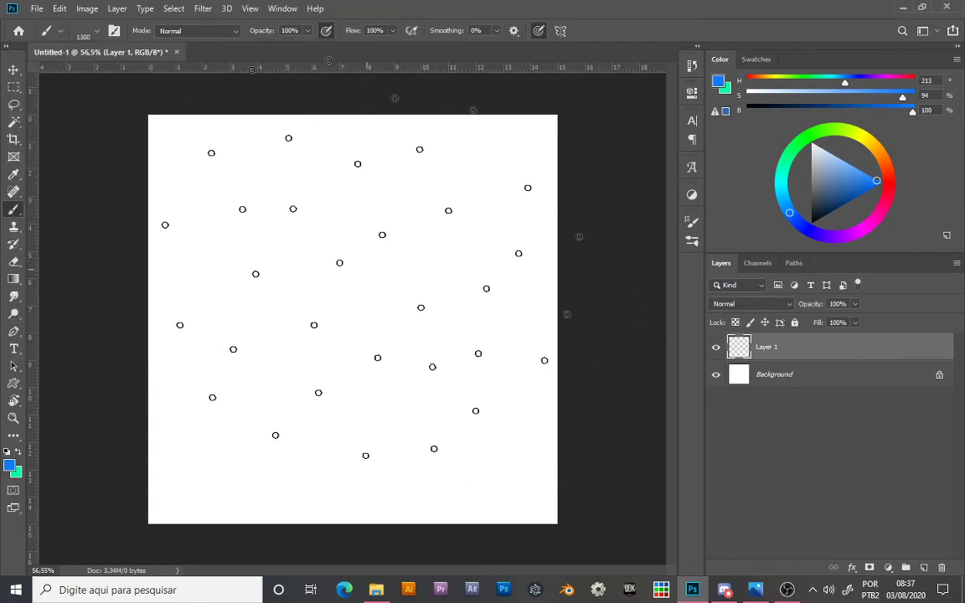
key(bracketleft)
key(bracketleft)
key(bracketleft)
key(bracketleft)
key(bracketleft)
key(bracketleft)
key(bracketleft)
key(bracketleft)
key(bracketleft)
key(bracketleft)
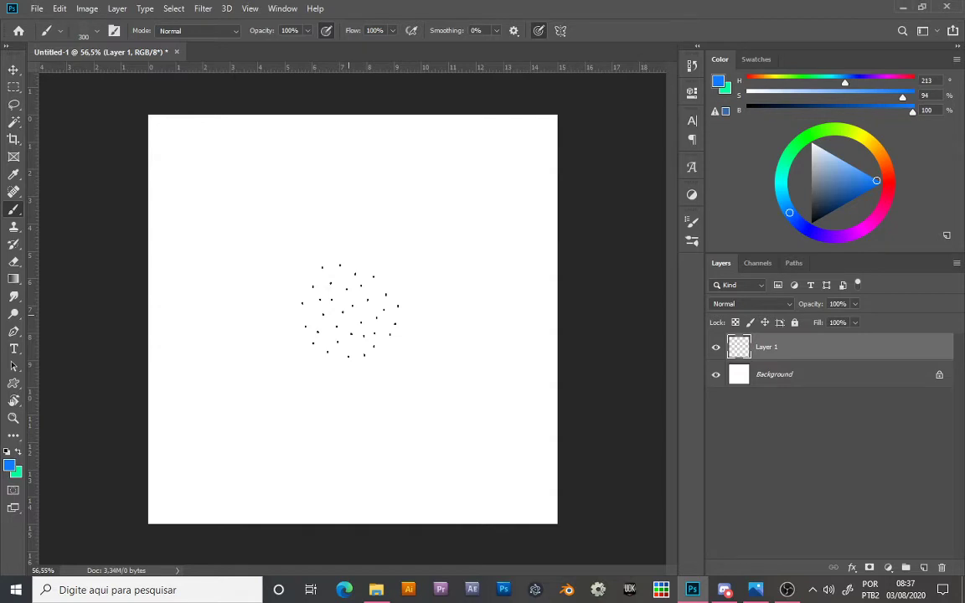
Step: Paint a dense cloud of scattered blue dots in the middle of the canvas with the 300 px scatter brush
mouse_move(350, 310)
mouse_down()
mouse_move(358, 295)
mouse_move(490, 327)
mouse_move(310, 314)
mouse_up()
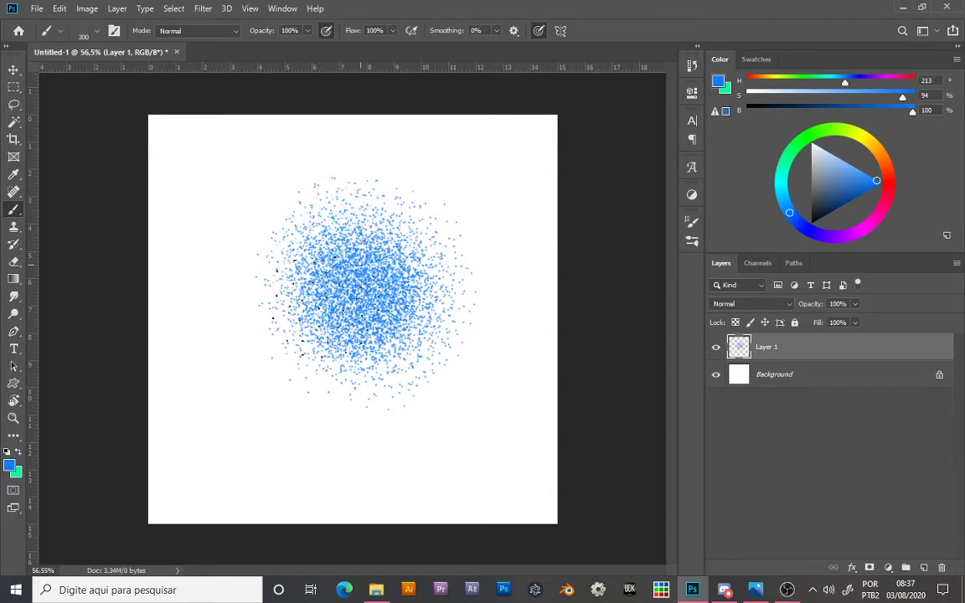
drag(362, 285, 355, 260)
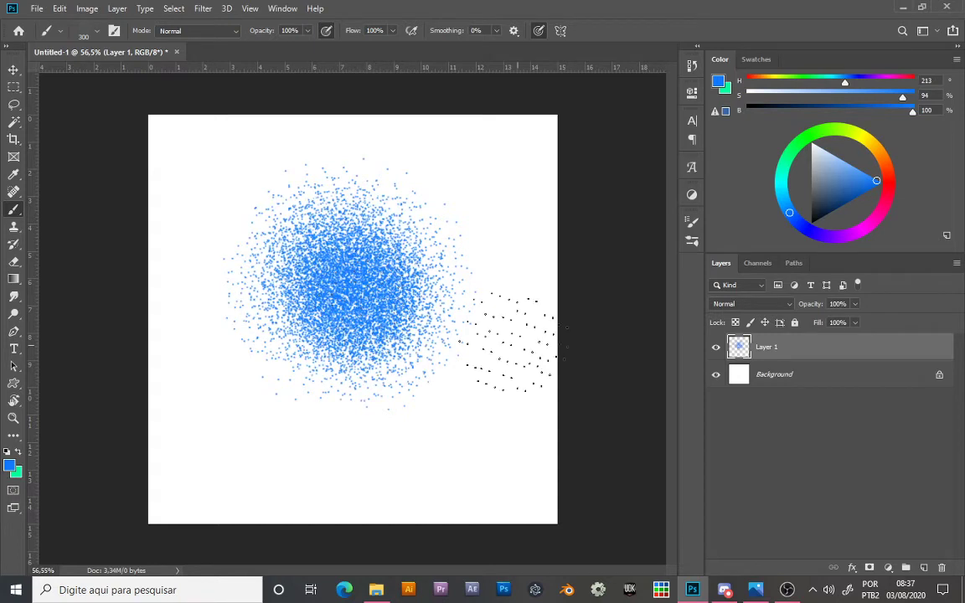
Step: Look through the brush preset options, including the Import Brushes file window and the Legacy Brushes entry, without loading anything
click(82, 33)
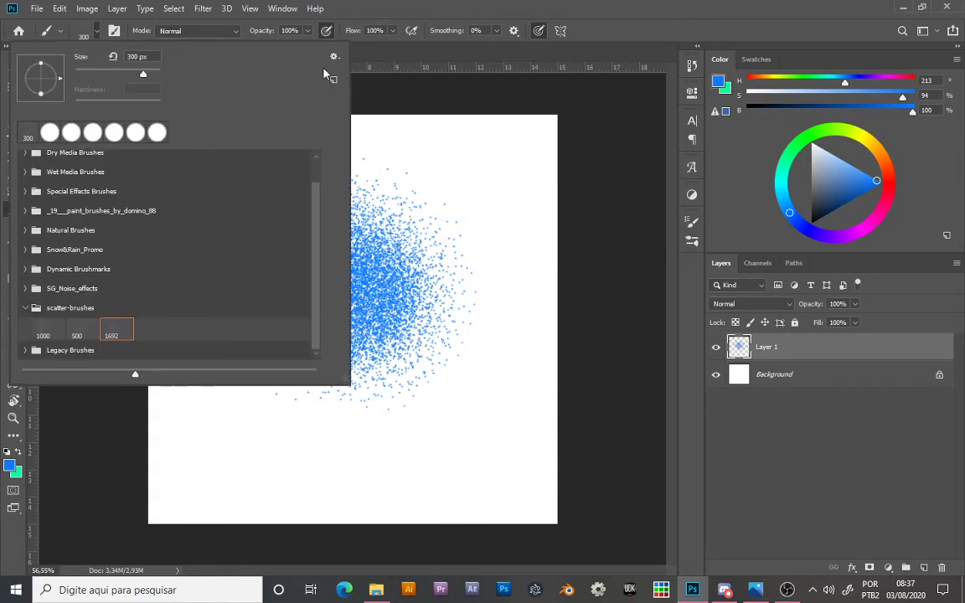
click(334, 57)
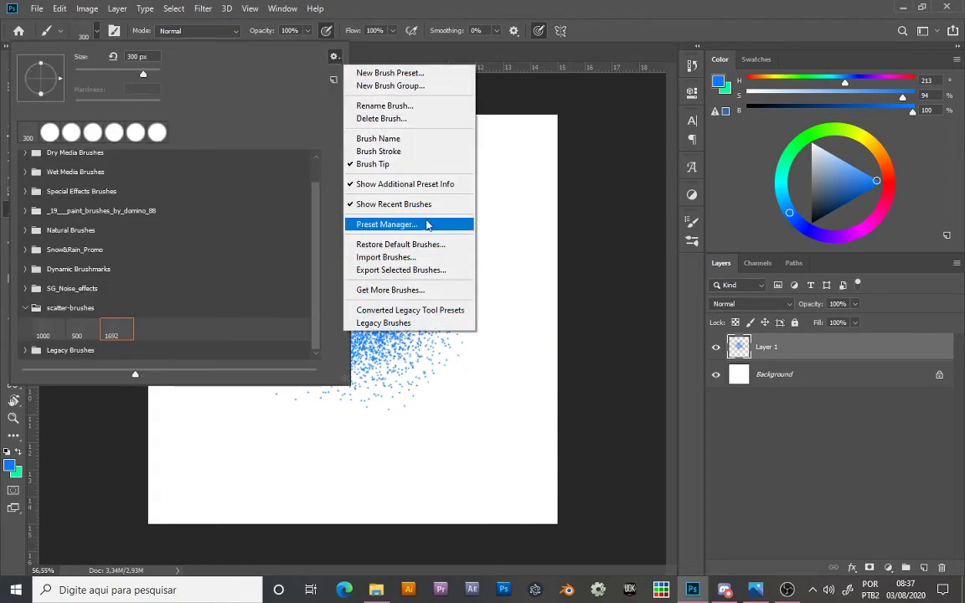
click(410, 263)
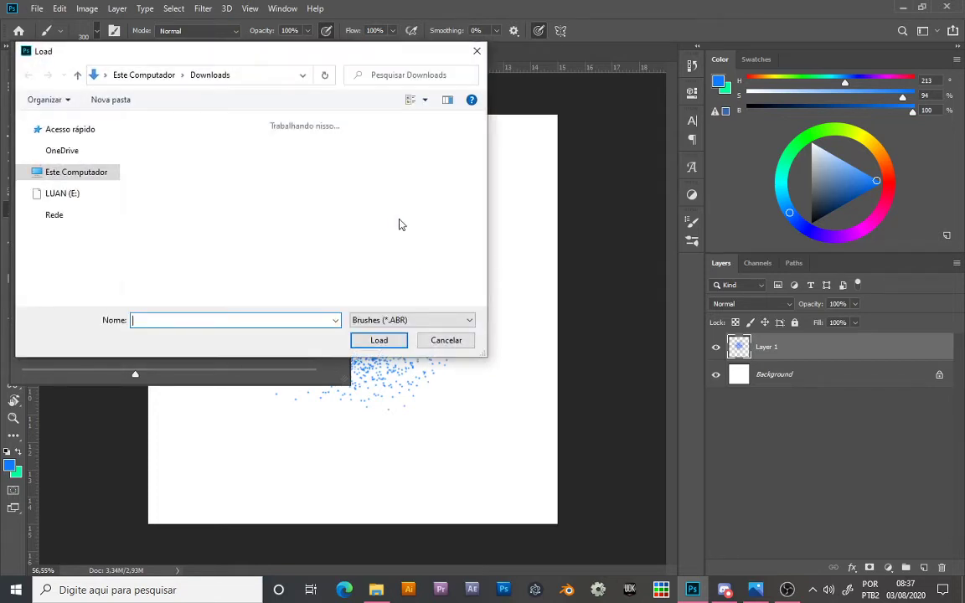
click(478, 53)
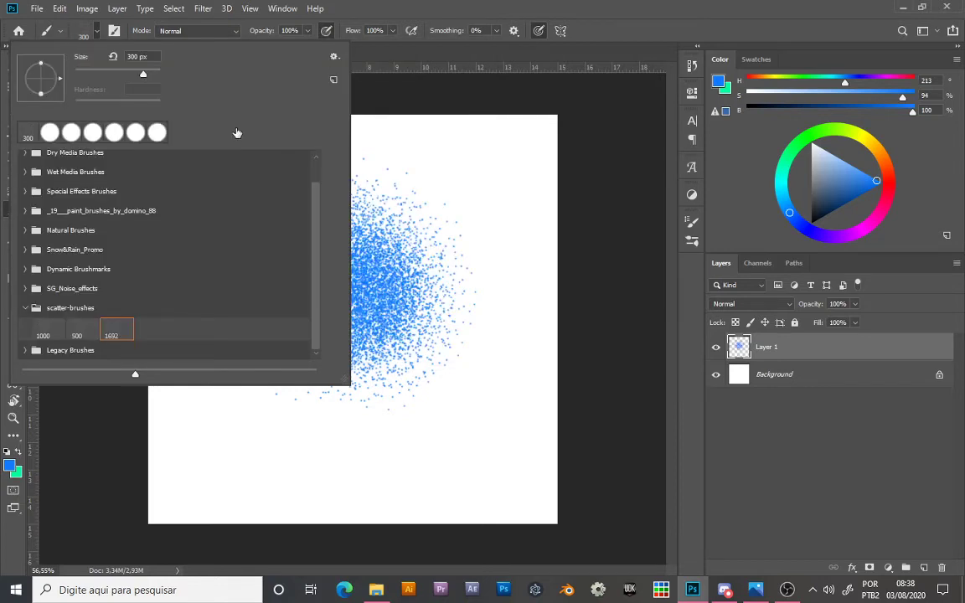
click(334, 58)
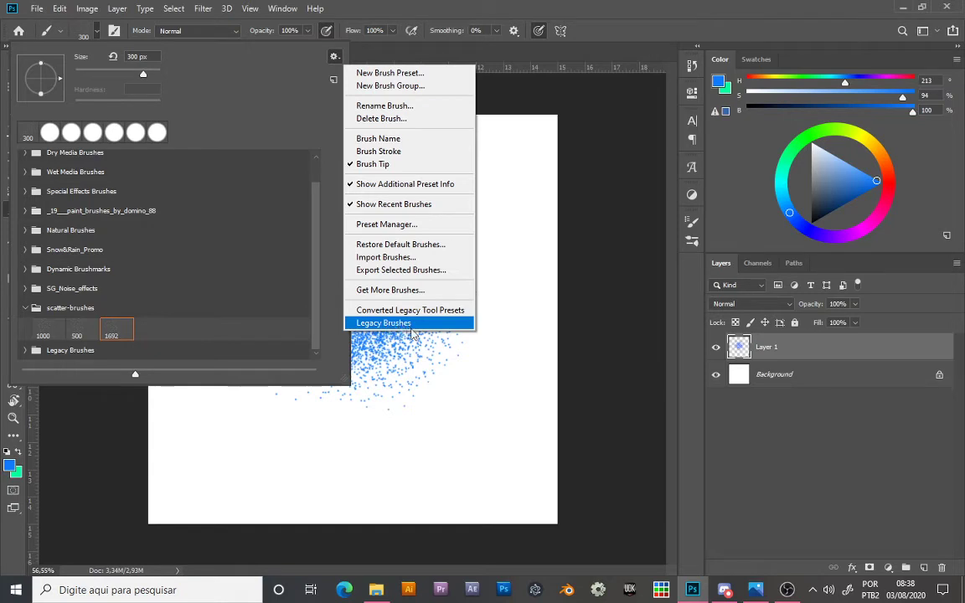
click(285, 215)
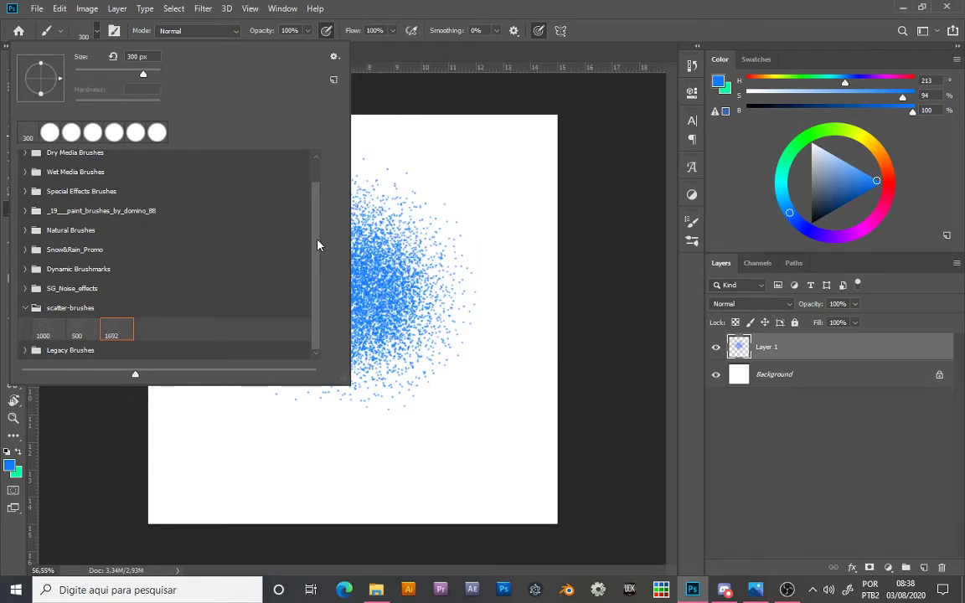
Step: Expand Legacy Brushes, browse its folders and choose the last 104 px brush in Thick Heavy Brushes
click(25, 351)
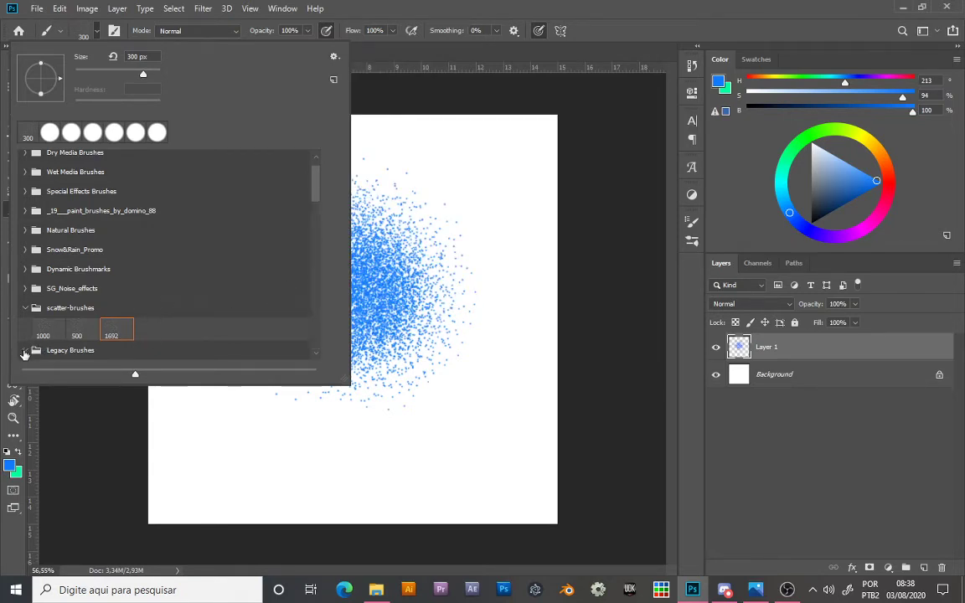
drag(316, 196, 312, 350)
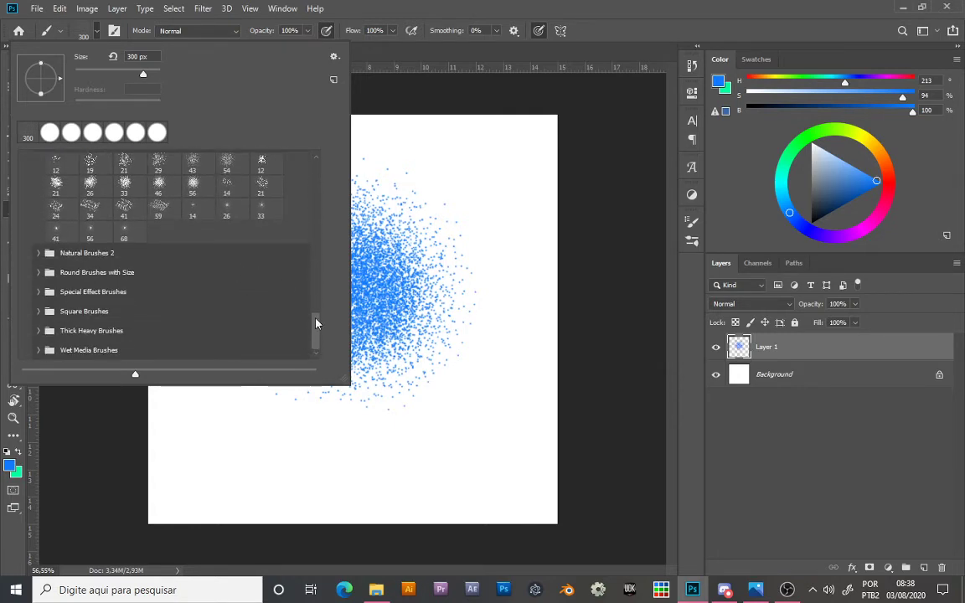
scroll(284, 281, up, 5)
click(37, 346)
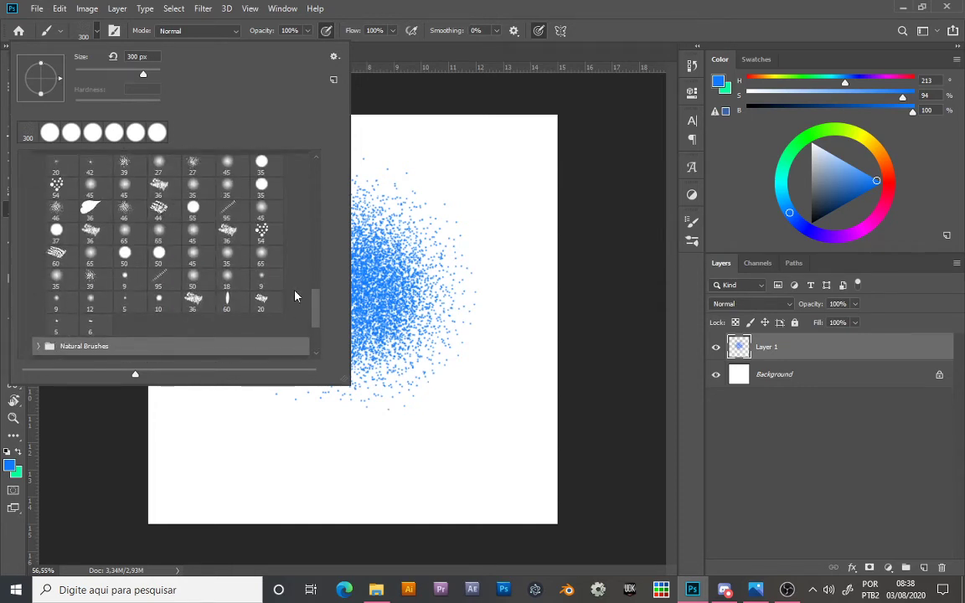
drag(314, 317, 314, 276)
scroll(133, 285, down, 2)
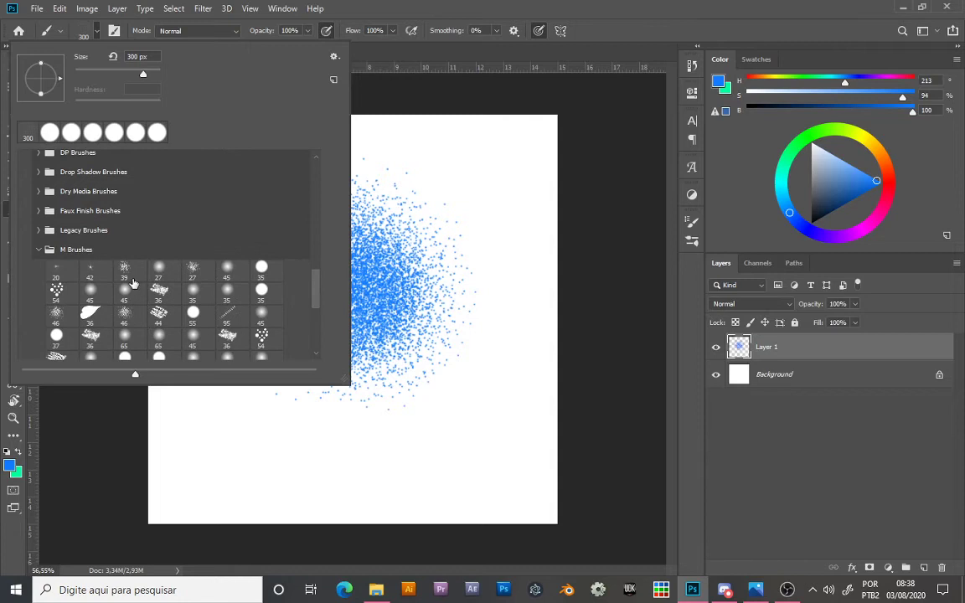
click(38, 249)
scroll(317, 314, down, 1)
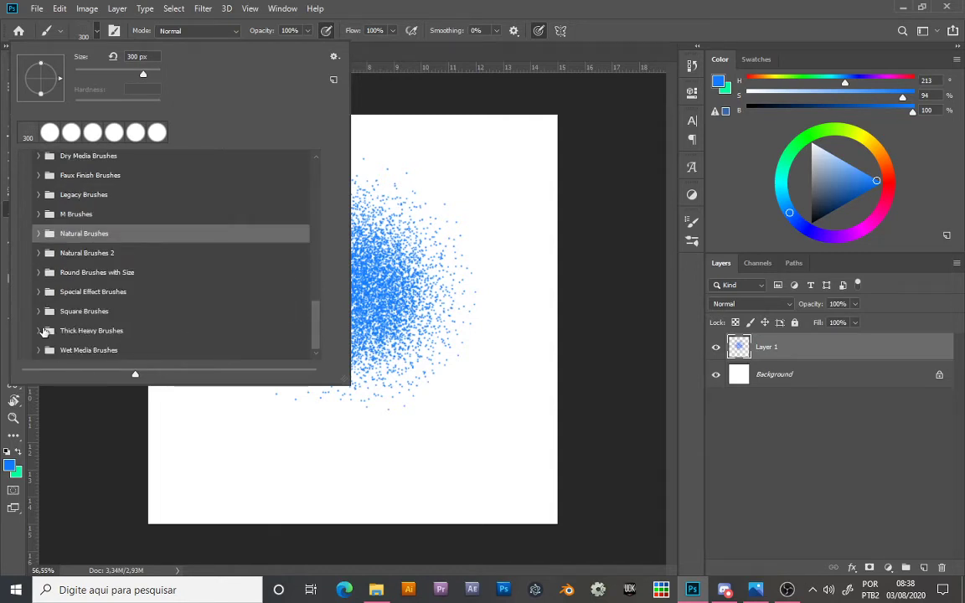
click(39, 331)
scroll(282, 285, down, 1)
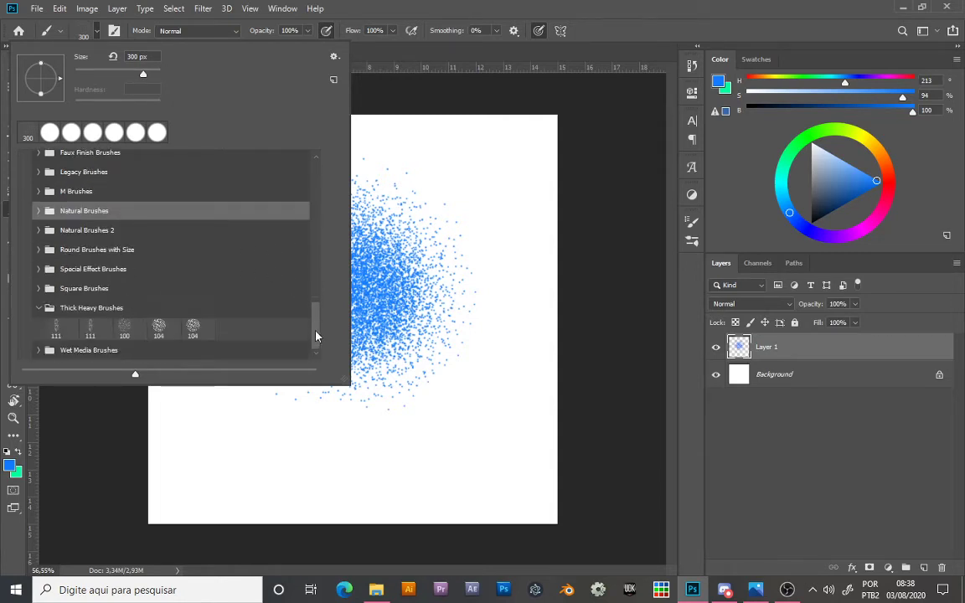
click(193, 327)
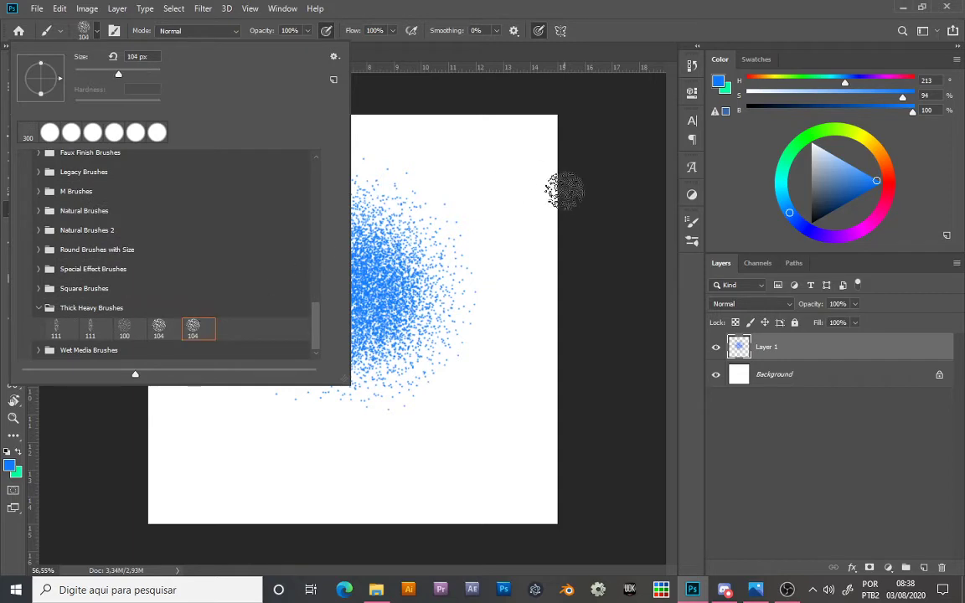
Step: Paint wavy blue test strokes down both sides of the dot cloud with the 104 px Thick Heavy brush
mouse_move(463, 132)
mouse_down()
mouse_move(502, 183)
mouse_move(532, 355)
mouse_up()
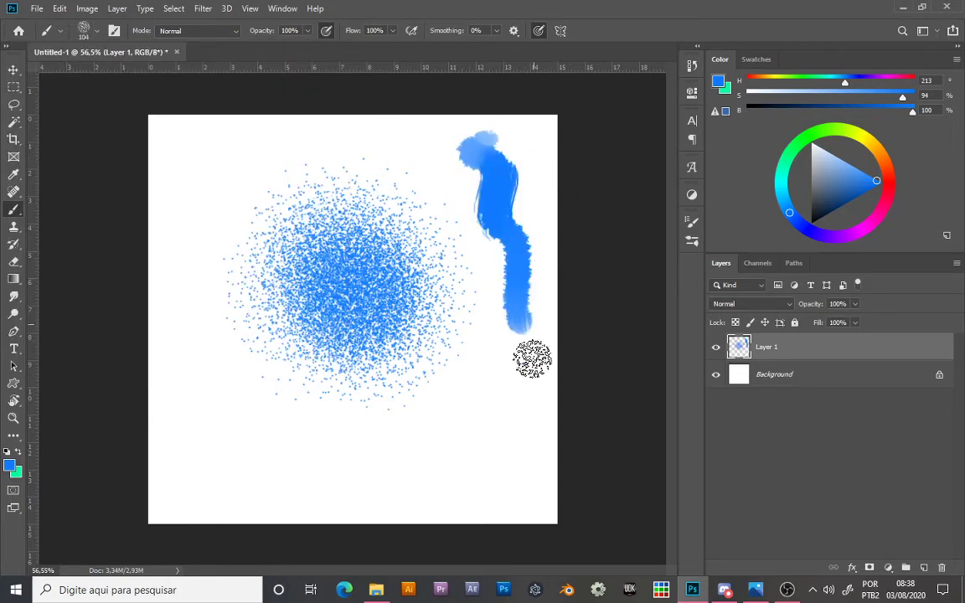
drag(528, 280, 442, 437)
mouse_move(262, 427)
mouse_down()
mouse_move(218, 405)
mouse_move(293, 448)
mouse_move(221, 425)
mouse_move(198, 341)
mouse_move(179, 226)
mouse_move(191, 158)
mouse_move(179, 268)
mouse_move(194, 316)
mouse_move(190, 246)
mouse_move(216, 416)
mouse_move(201, 381)
mouse_up()
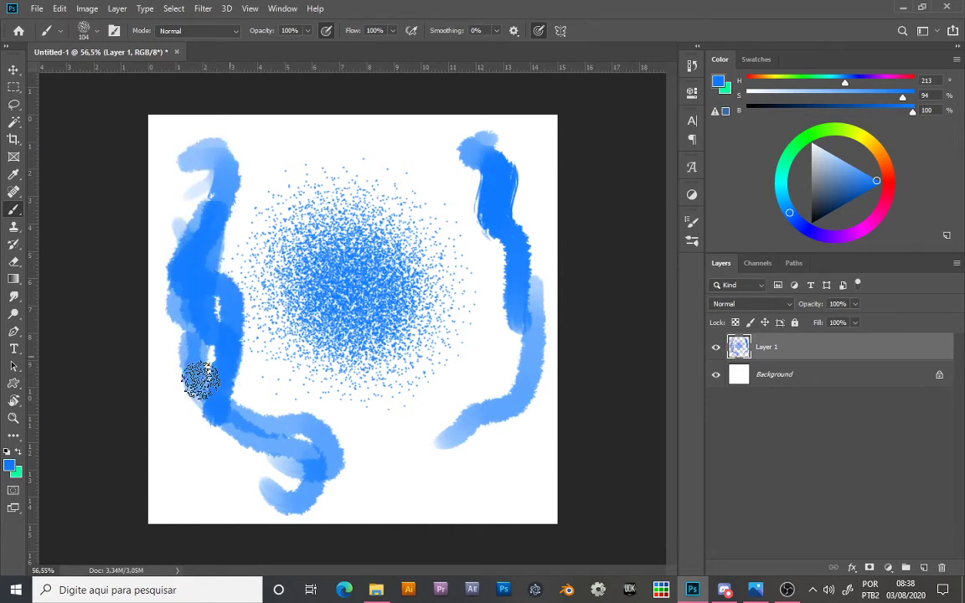
Step: Collapse Thick Heavy Brushes, expand Wet Media Brushes and choose the 54 px speckled brush at the end of its row
click(84, 32)
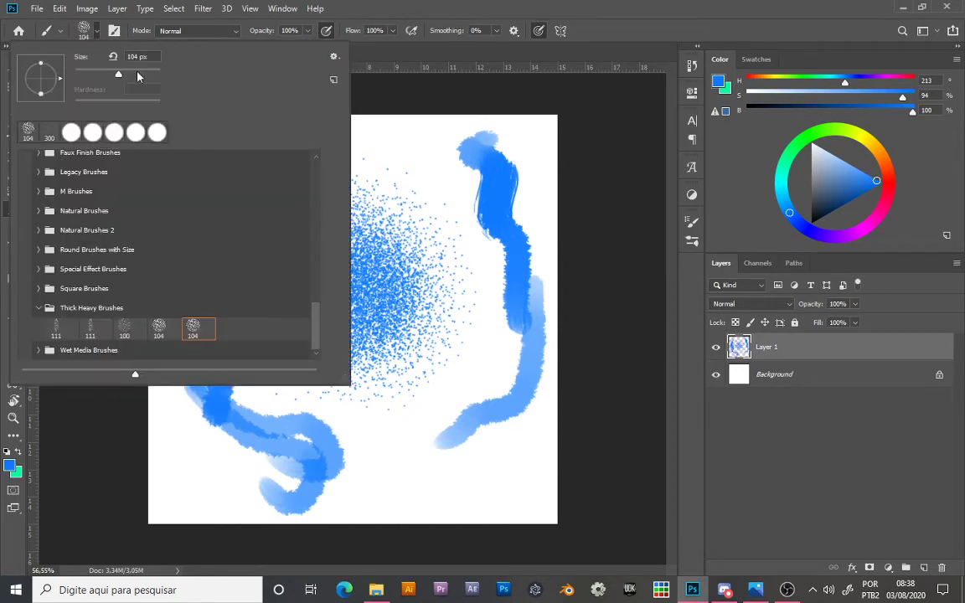
click(35, 309)
click(38, 353)
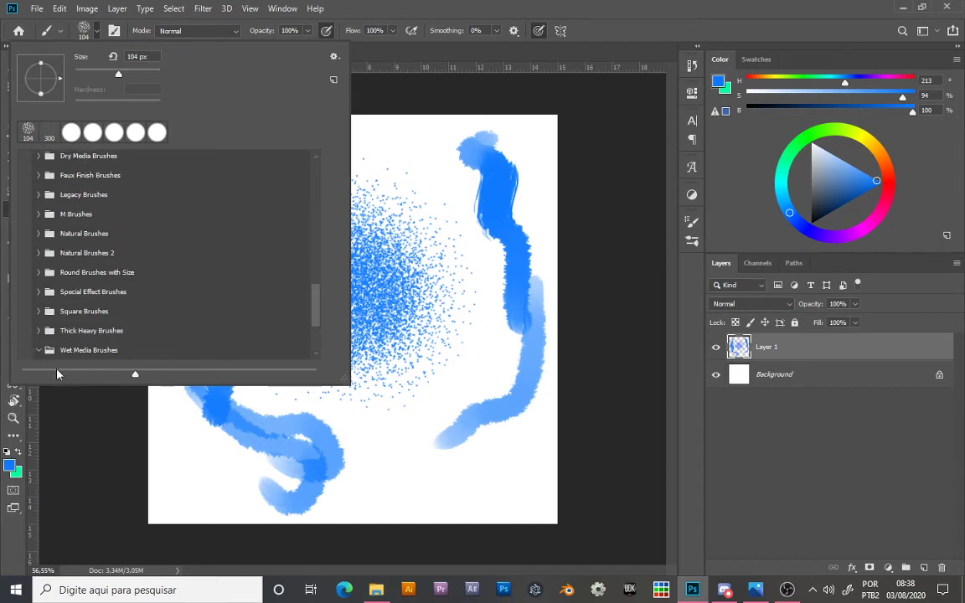
drag(315, 298, 318, 324)
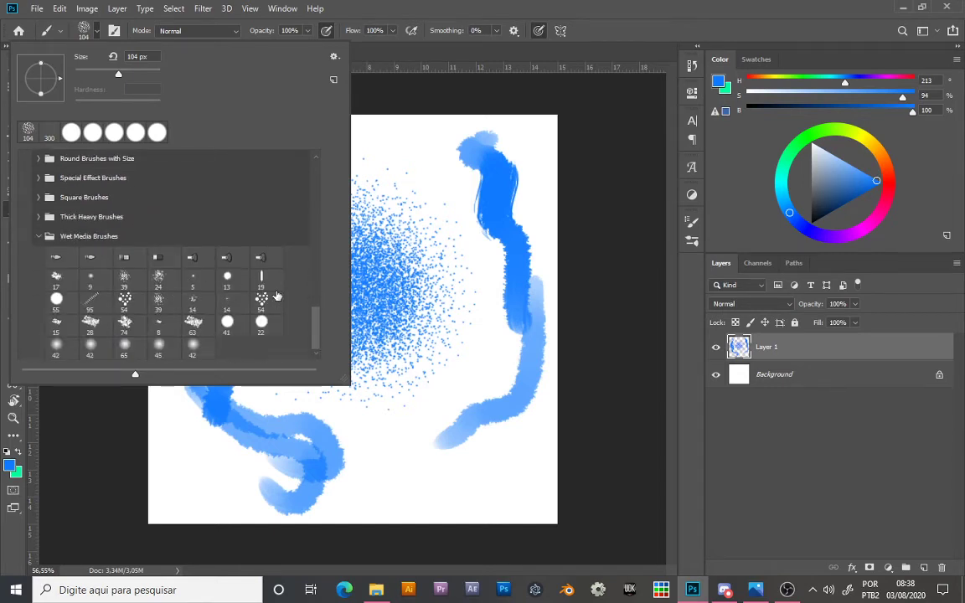
click(261, 299)
Step: Paint speckled test strokes above and below the dot cloud, and erase all the test strokes from Layer 1
click(429, 159)
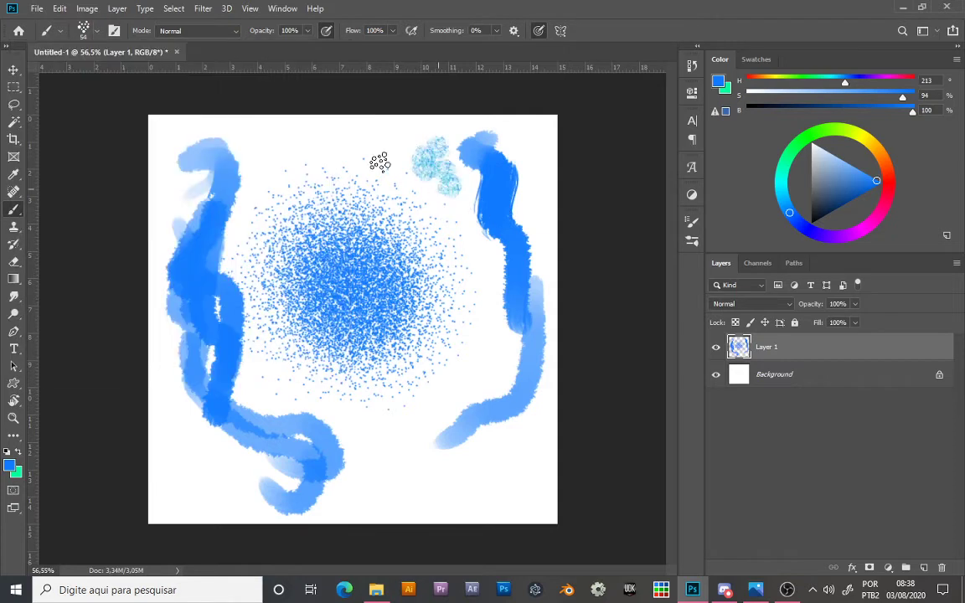
mouse_move(379, 162)
mouse_down()
mouse_move(428, 201)
mouse_move(182, 182)
mouse_move(362, 146)
mouse_move(222, 176)
mouse_up()
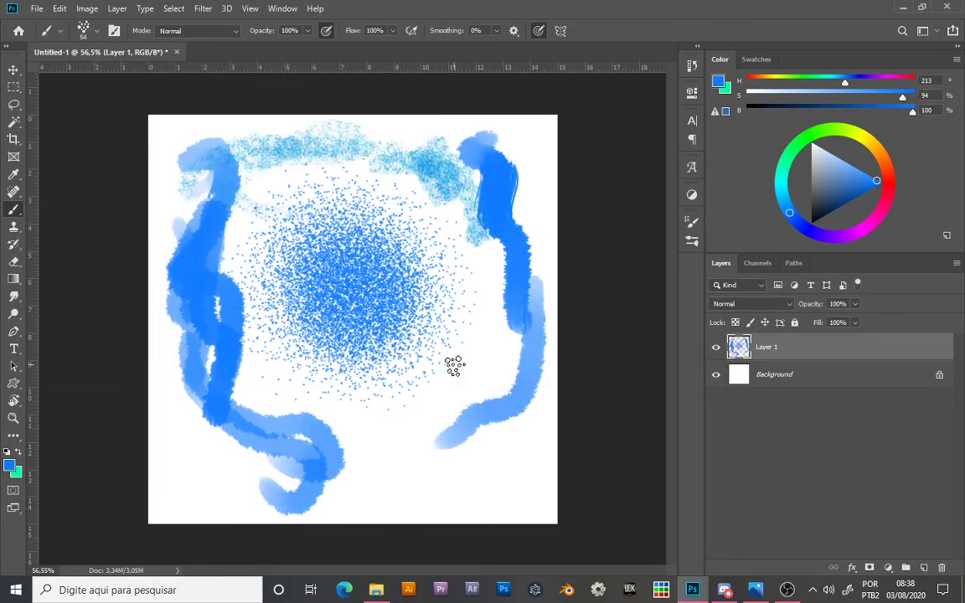
drag(312, 409, 539, 480)
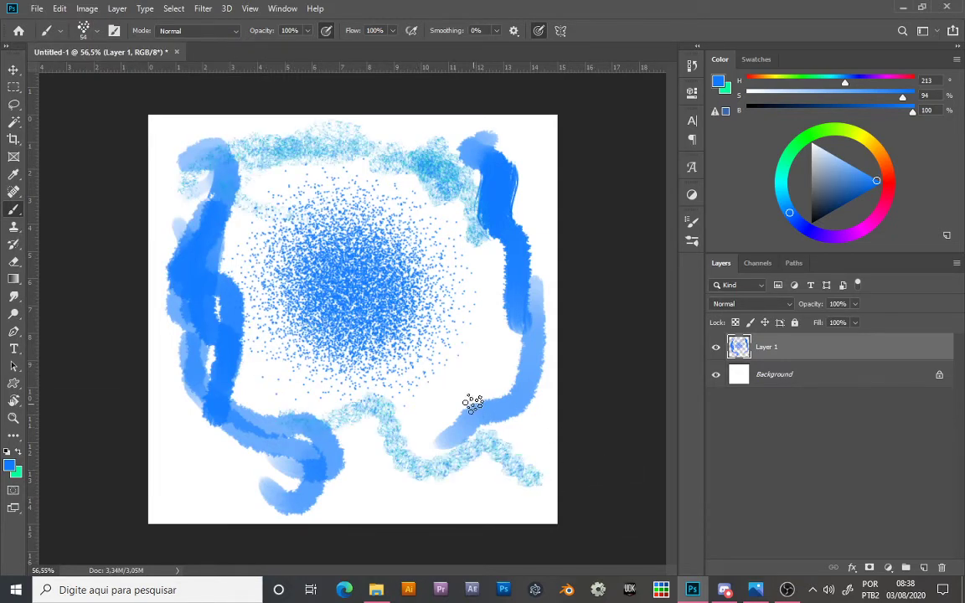
key(e)
mouse_move(510, 317)
mouse_down()
mouse_move(434, 406)
mouse_move(441, 434)
mouse_move(419, 261)
mouse_move(313, 258)
mouse_move(491, 346)
mouse_move(193, 334)
mouse_move(445, 245)
mouse_up()
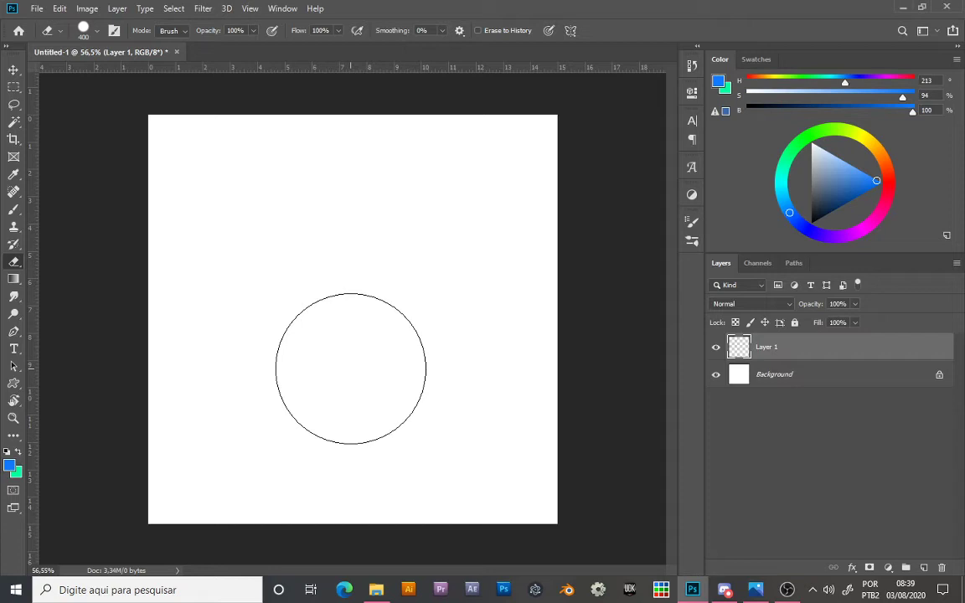
Step: Make a circular selection near the middle of the canvas with the Elliptical Marquee tool
click(14, 89)
click(63, 97)
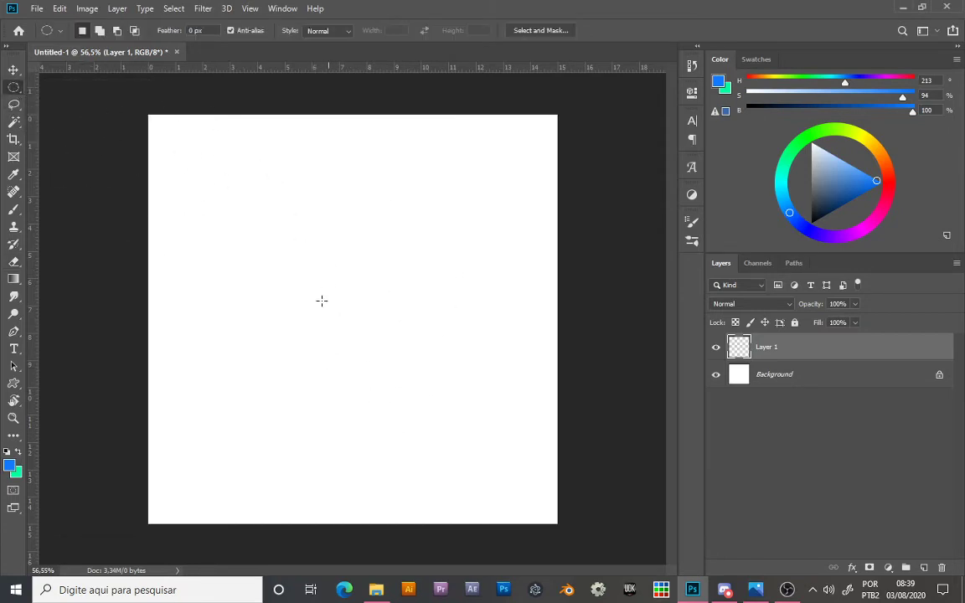
drag(296, 293, 457, 388)
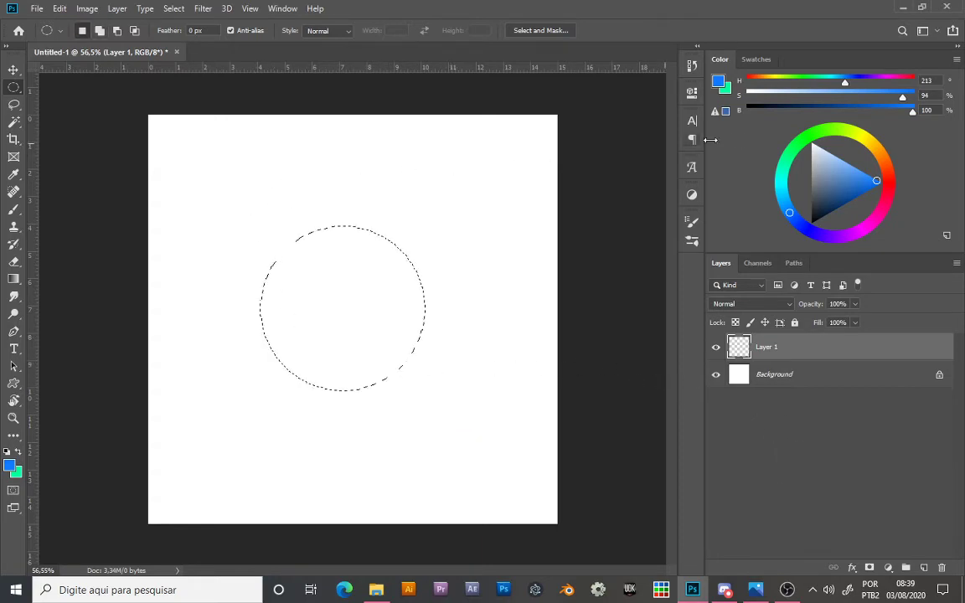
Step: Fill the circular selection with neutral grey at 0% saturation and 50% brightness, and deselect it
drag(806, 180, 804, 175)
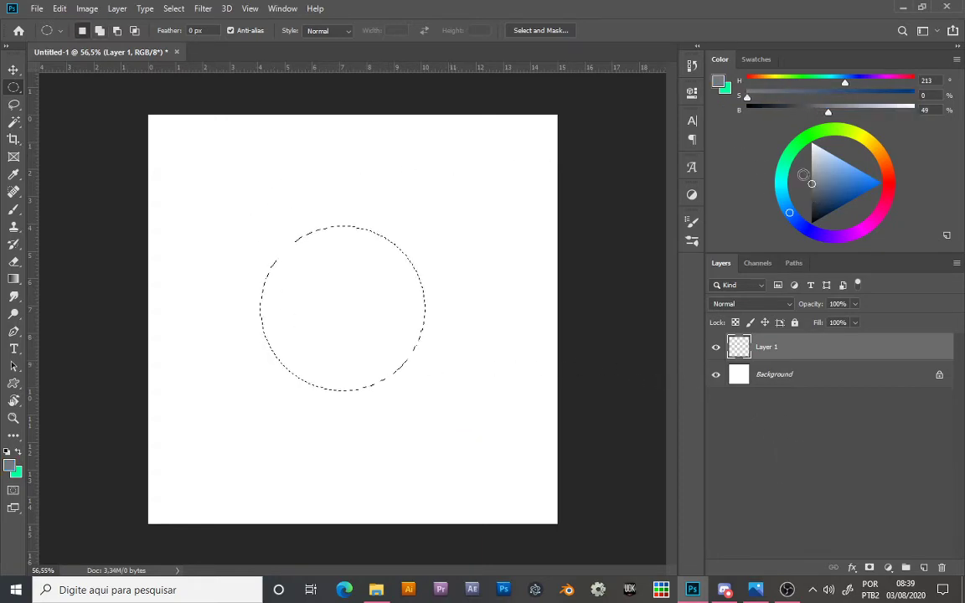
click(933, 109)
text(50)
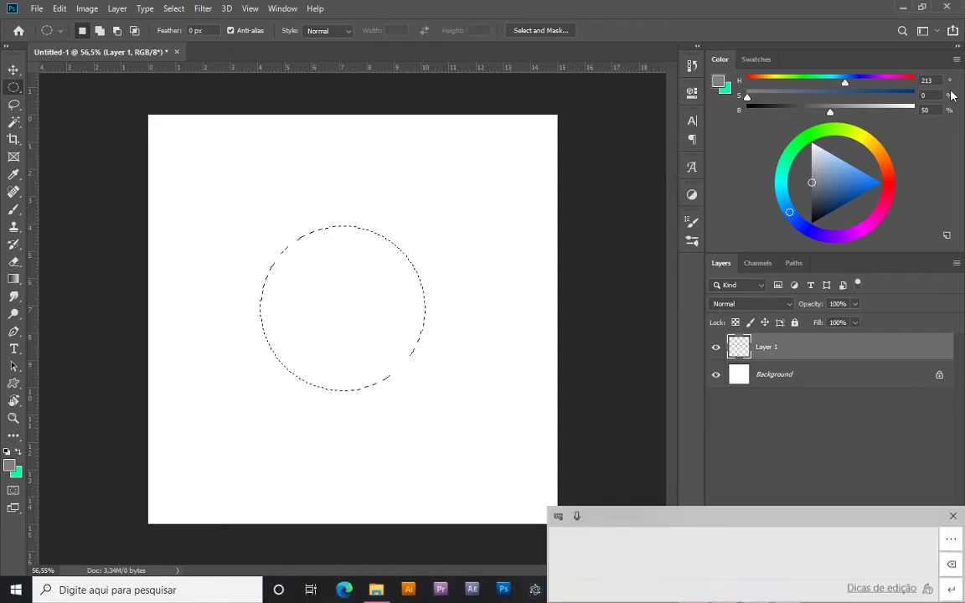
click(953, 510)
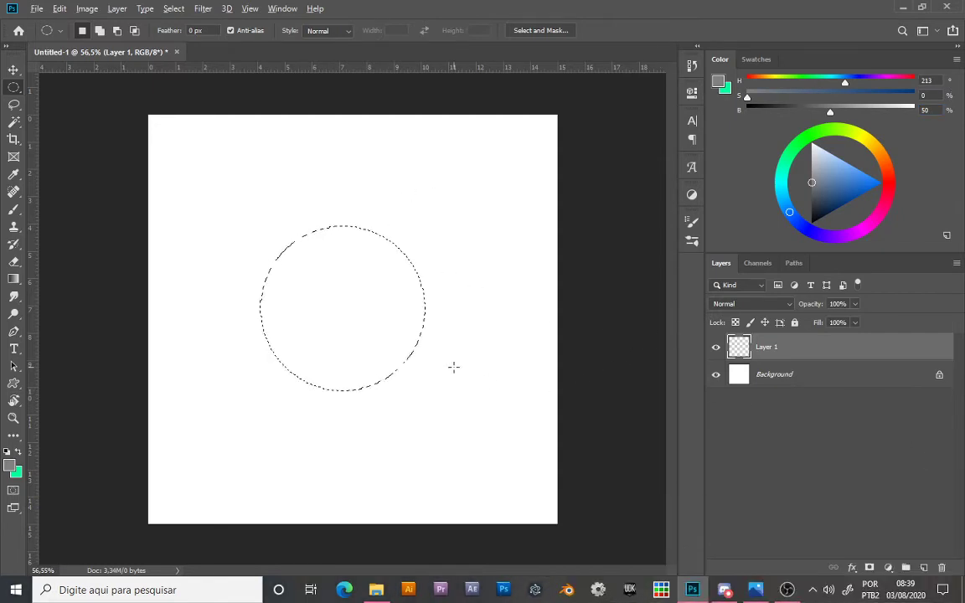
key(alt+BackSpace)
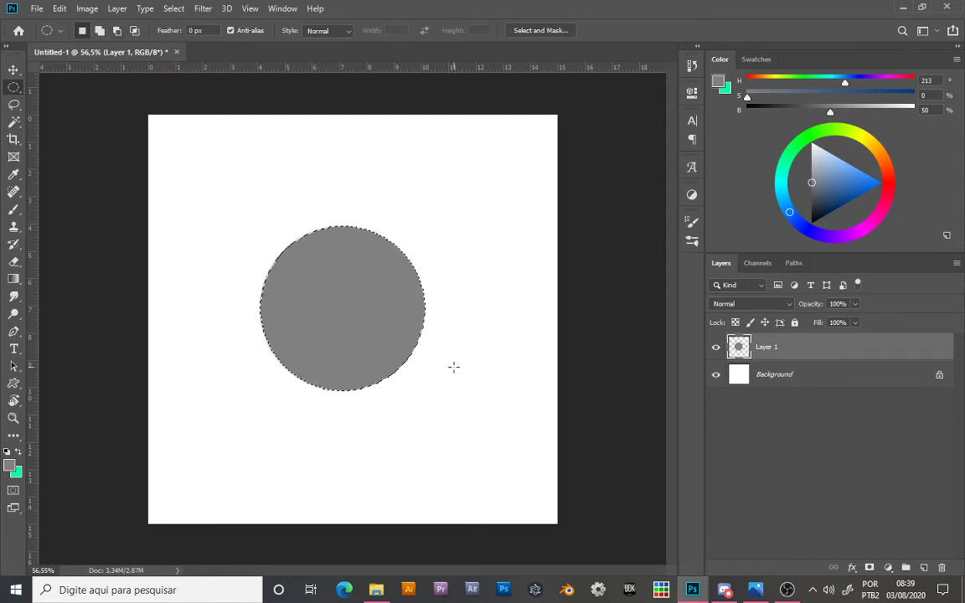
key(ctrl+d)
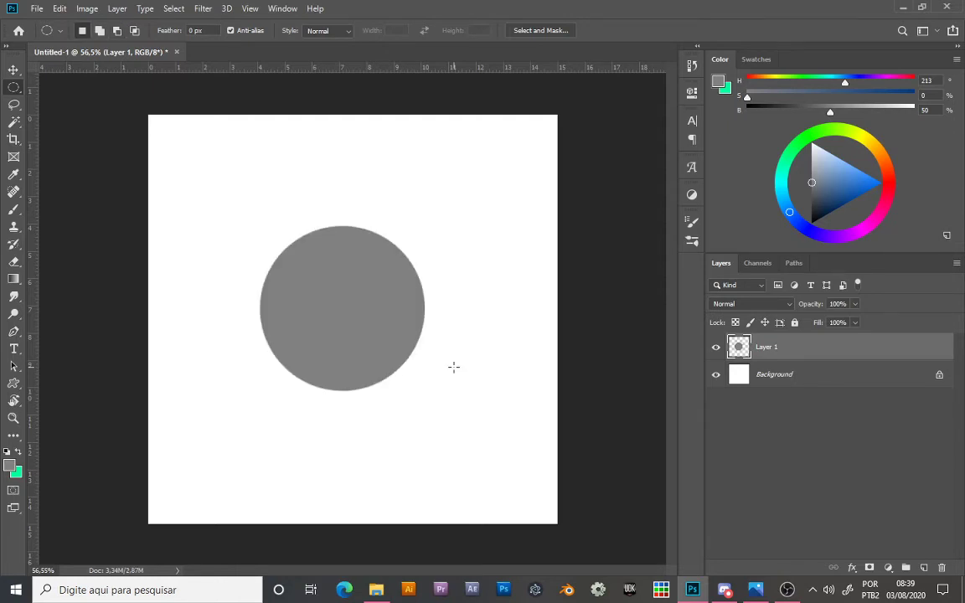
Step: Add a new layer above the grey circle's layer and clip it to Layer 1
click(924, 567)
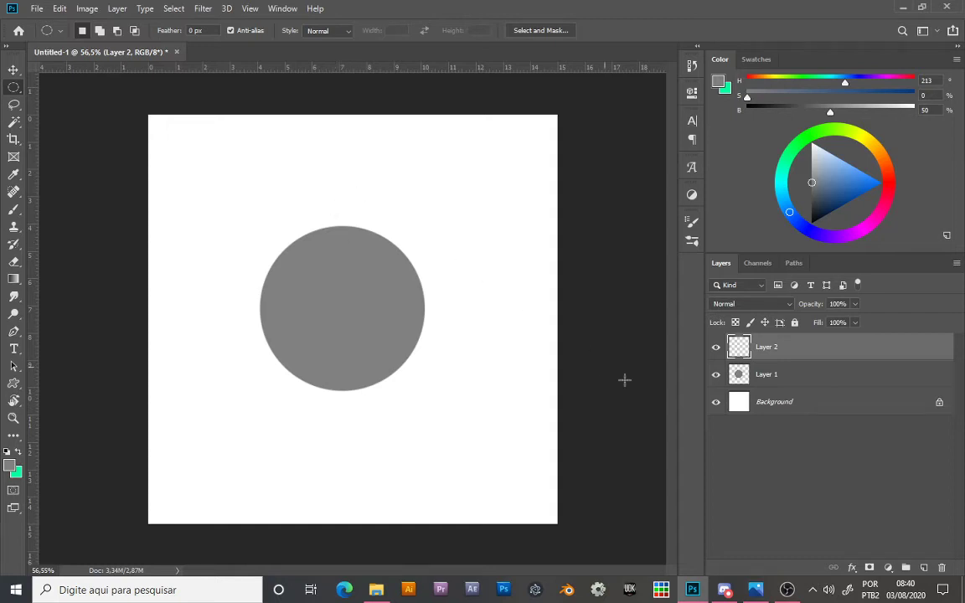
key(alt)
alt+click(801, 357)
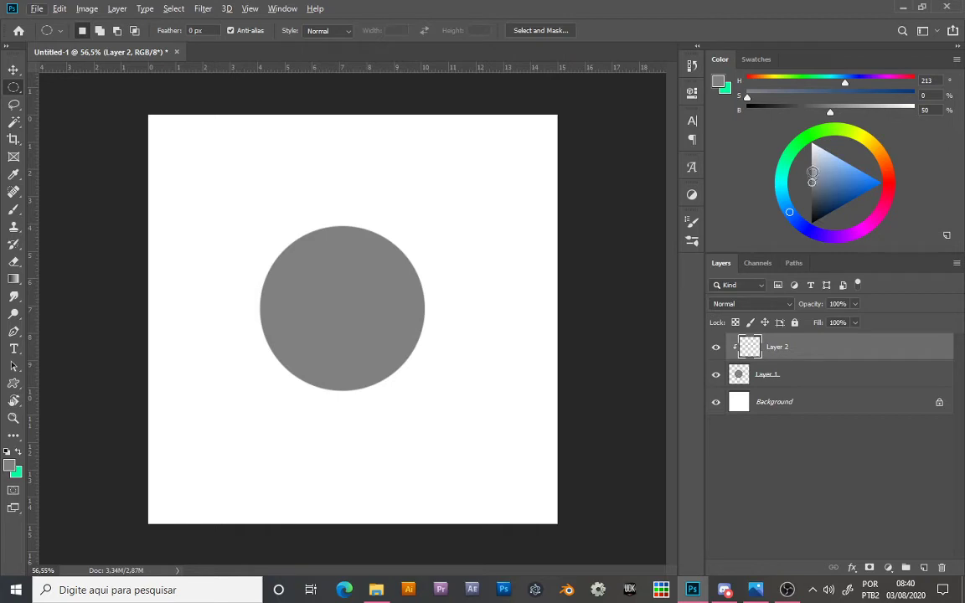
Step: Set the foreground to dark grey at 22% brightness and paint speckled texture over the circle with the 54 px brush on Layer 2
drag(812, 183, 812, 205)
key(b)
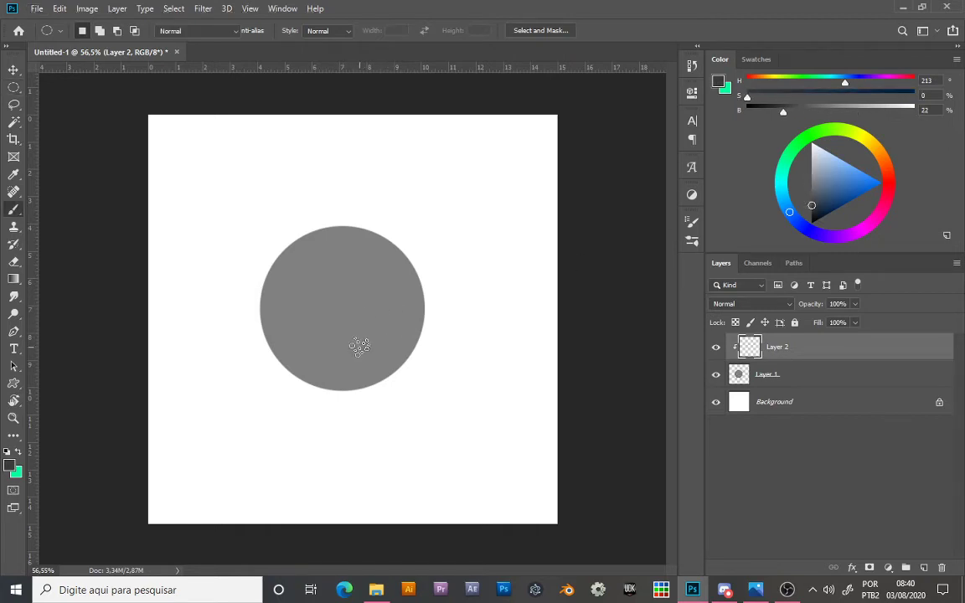
mouse_move(407, 311)
mouse_down()
mouse_move(379, 366)
mouse_move(266, 228)
mouse_move(285, 243)
mouse_move(276, 285)
mouse_move(438, 323)
mouse_move(349, 394)
mouse_up()
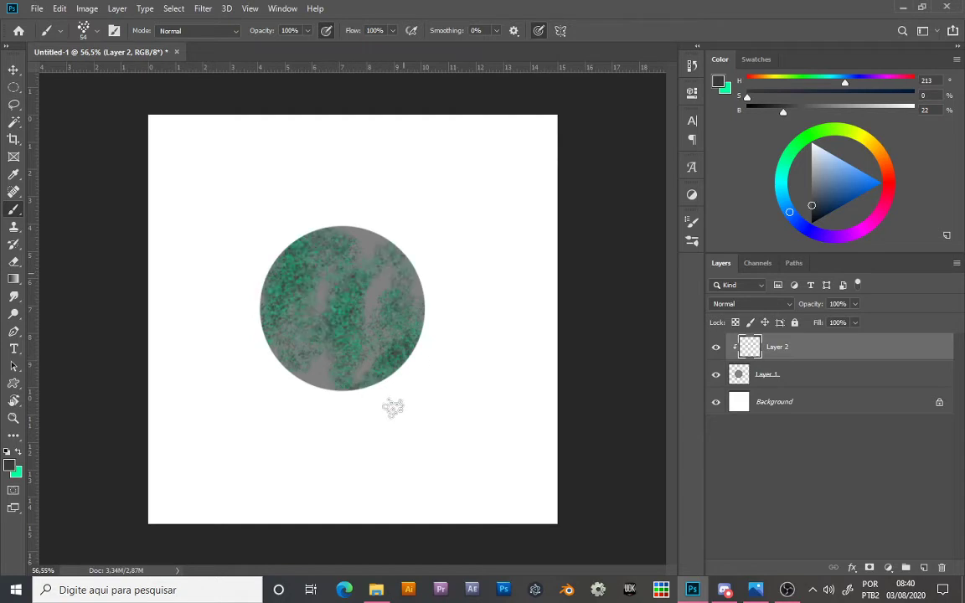
Step: Undo the speckled texture strokes on Layer 2, switch to the round 54 px brush and undo a trial stroke across the circle
key(ctrl+shift)
key(ctrl+z)
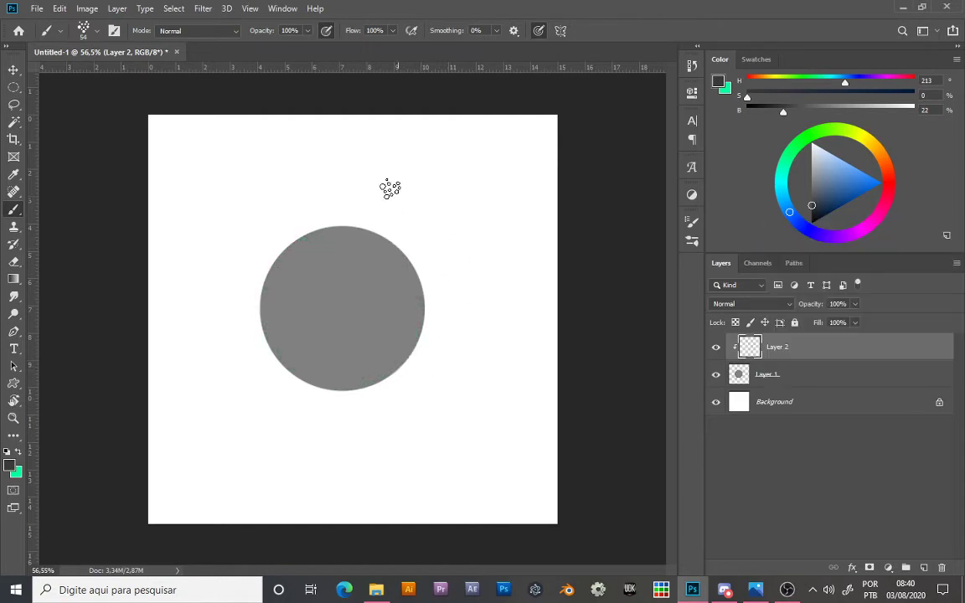
click(89, 30)
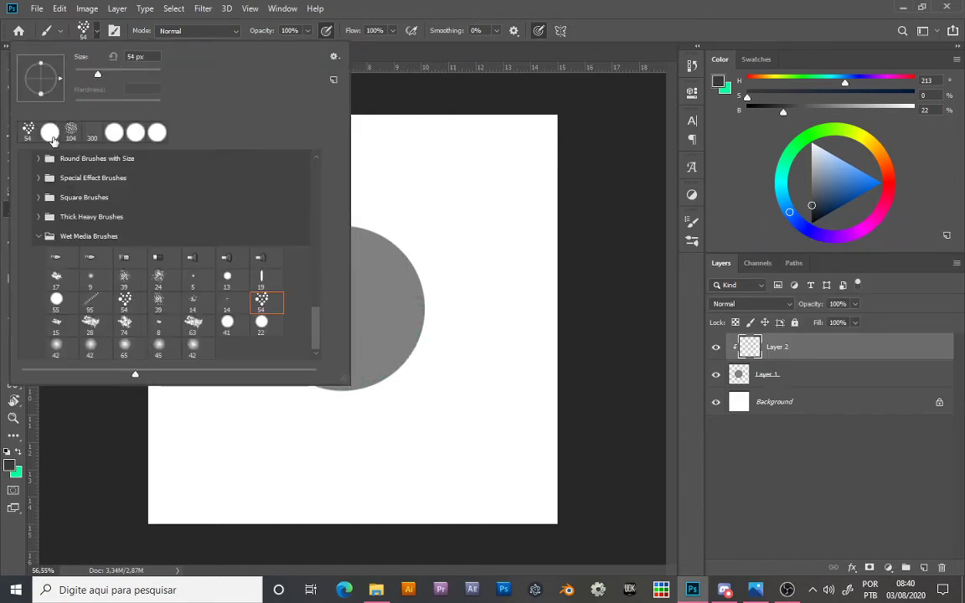
click(51, 131)
key(Return)
mouse_move(341, 256)
mouse_down()
mouse_move(335, 293)
mouse_move(417, 326)
mouse_up()
key(ctrl+z)
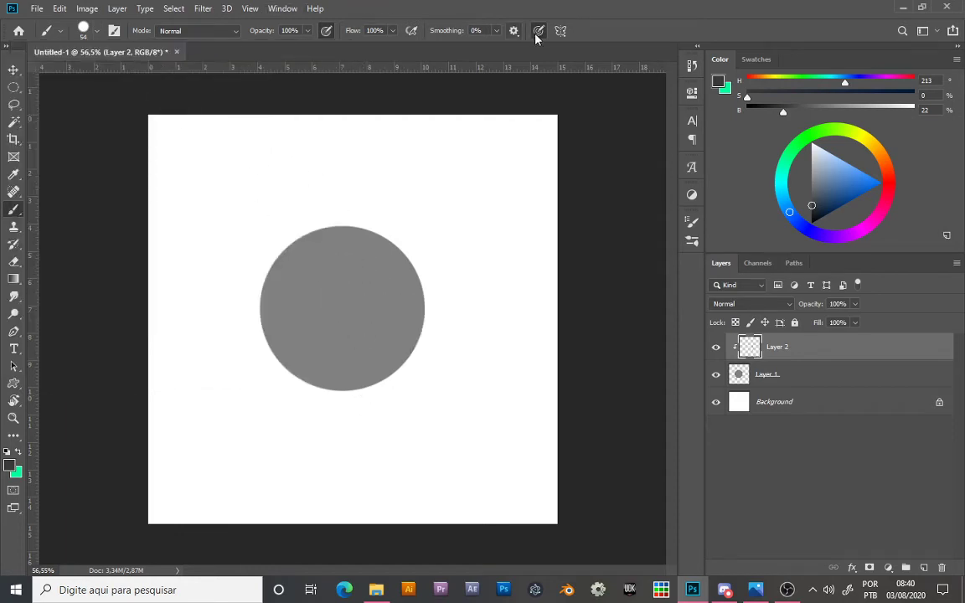
Step: Reduce the round brush's hardness to its minimum and paint dark and faint test strokes over the circle
click(88, 34)
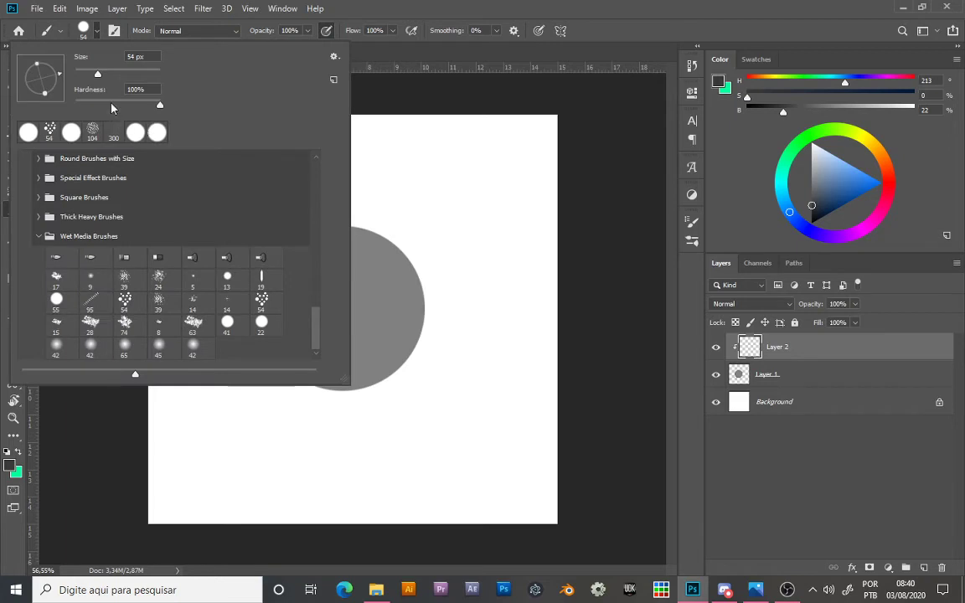
drag(111, 105, 17, 105)
key(Return)
drag(340, 231, 378, 278)
drag(380, 317, 362, 385)
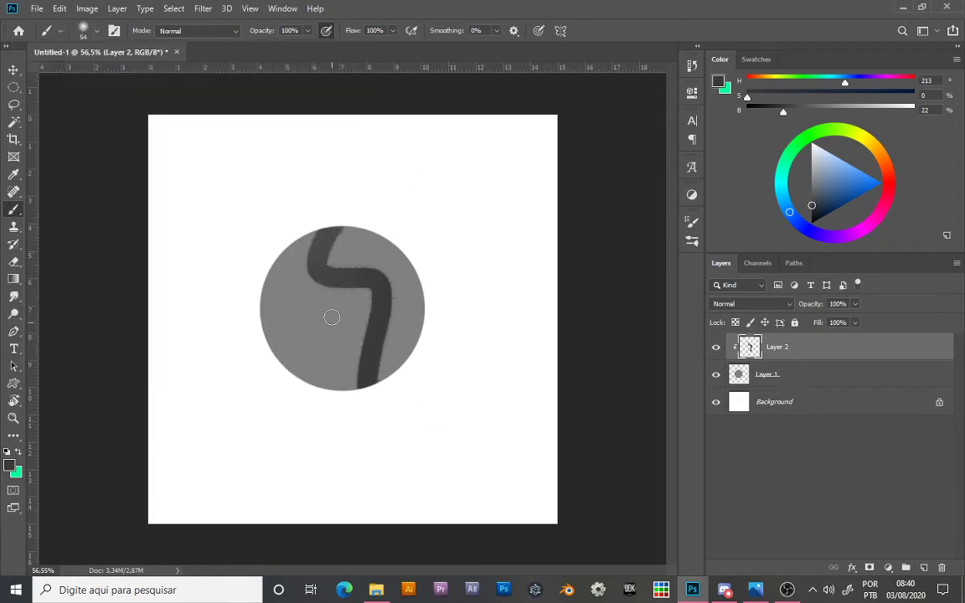
drag(302, 287, 337, 358)
Step: Turn off Texture in the round brush's settings, keeping Transfer and Smoothing enabled
click(114, 31)
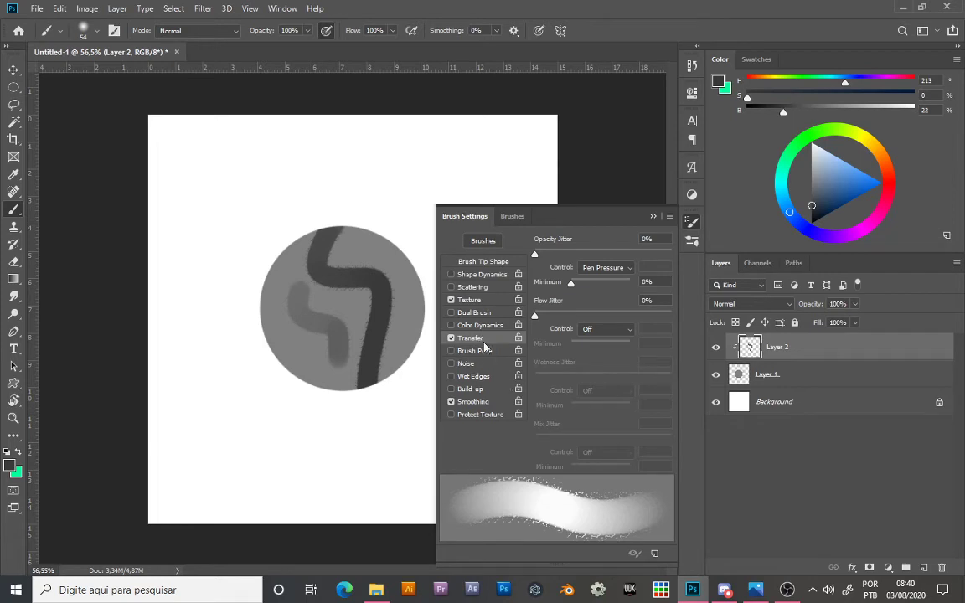
click(470, 300)
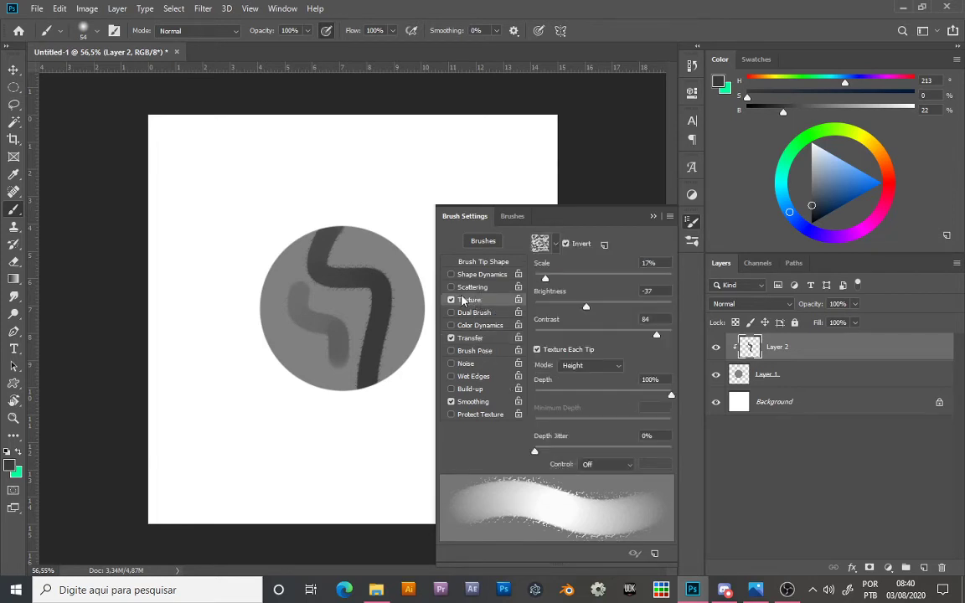
click(451, 300)
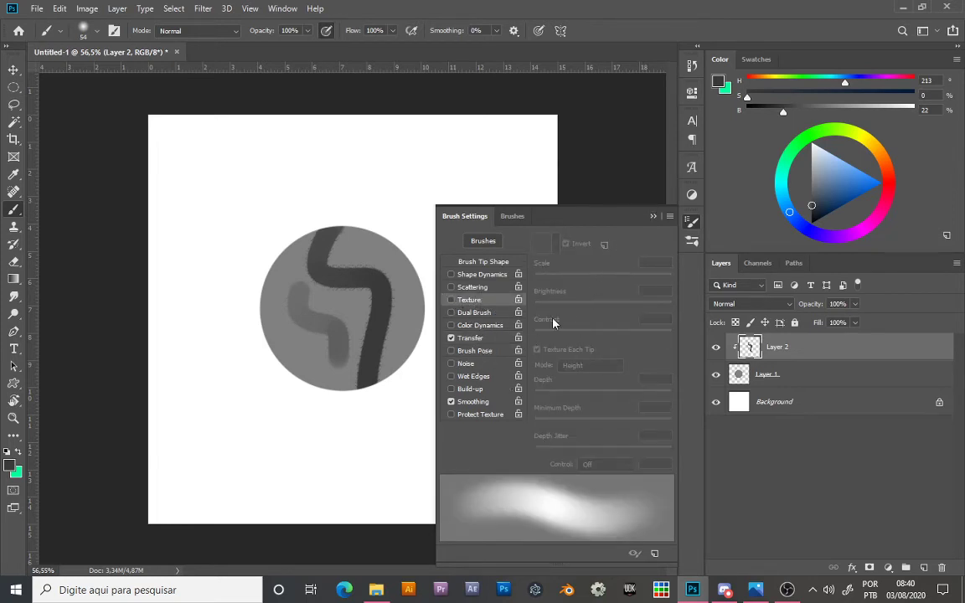
click(591, 198)
Step: Erase the test strokes from Layer 2 with the 400 px Eraser, and try the untextured soft brush on the circle, undoing the trial strokes
key(e)
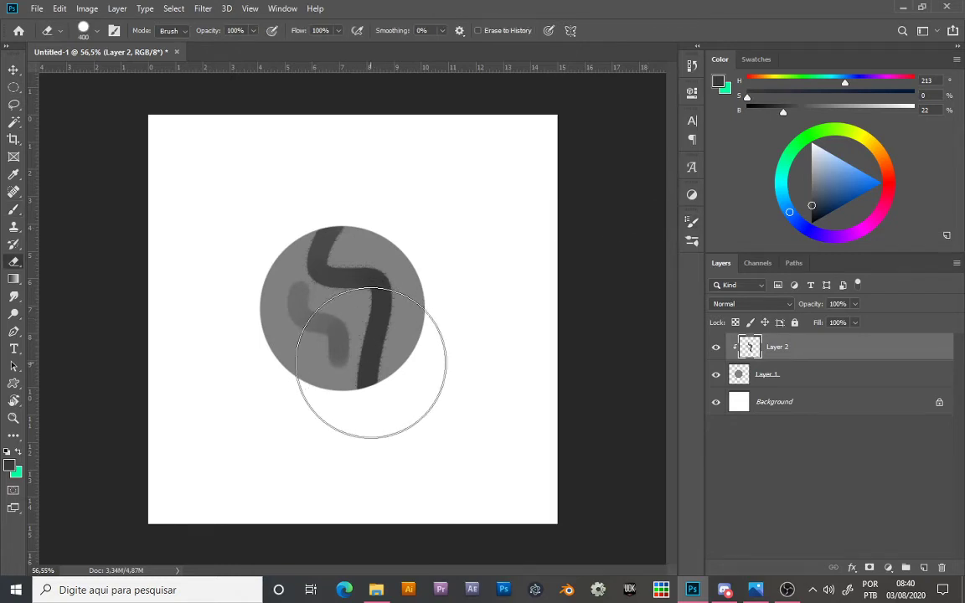
drag(371, 363, 373, 215)
key(b)
mouse_move(322, 249)
mouse_down()
mouse_move(345, 294)
mouse_move(336, 356)
mouse_up()
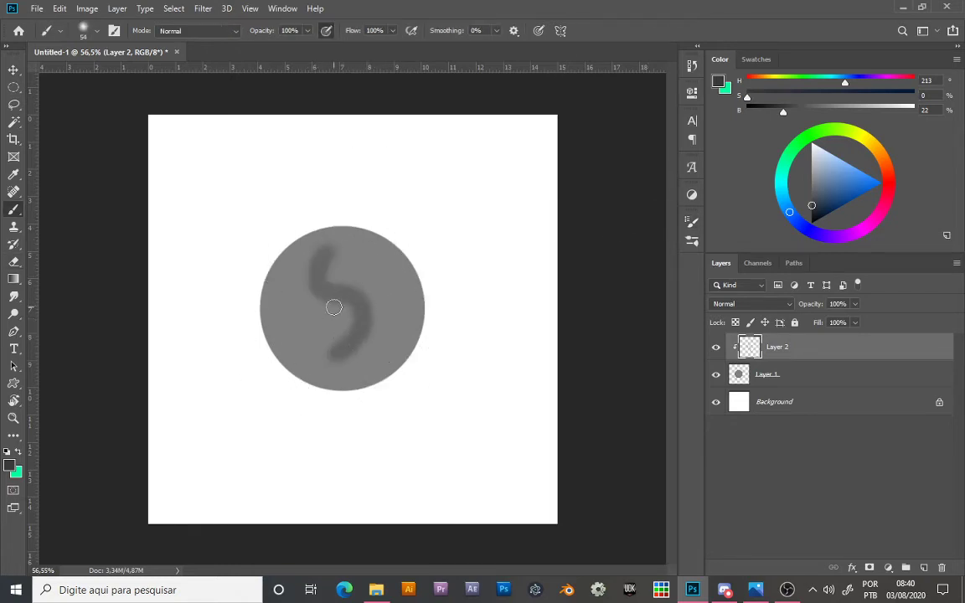
drag(334, 307, 387, 374)
key(ctrl+z)
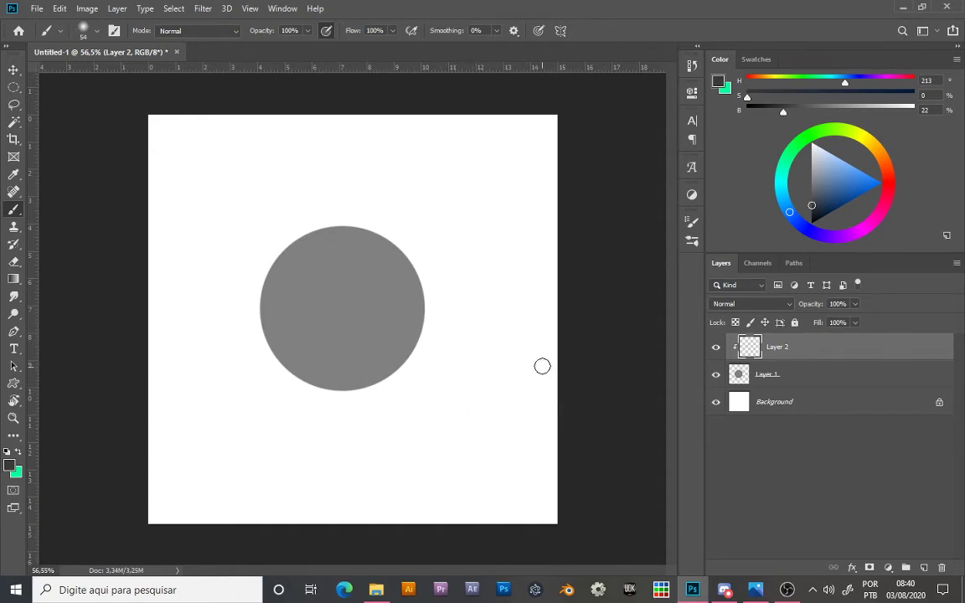
Step: Add a new layer above Layer 2 and draw a small arrow toward the circle from the canvas's upper-left area with the soft brush
click(922, 567)
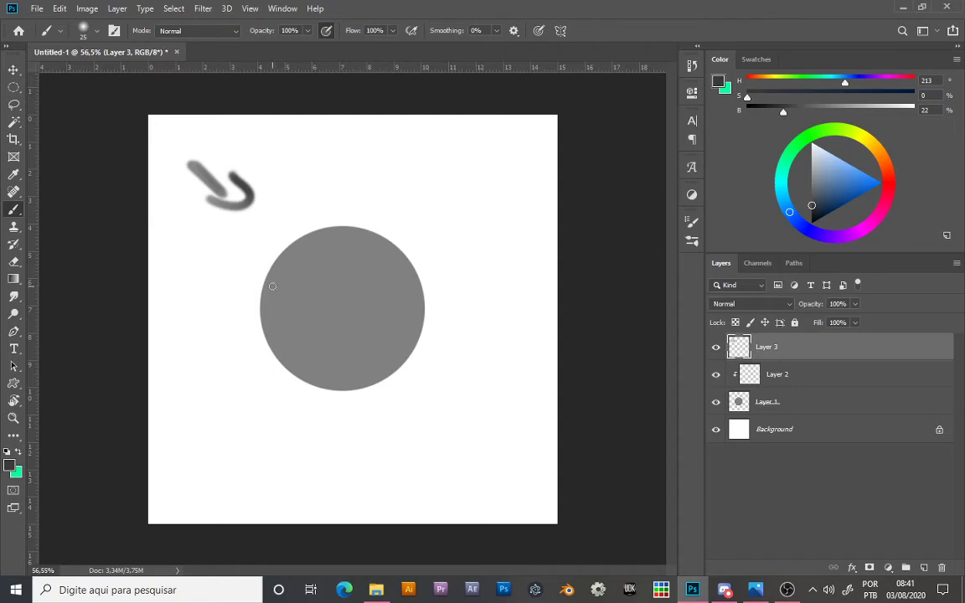
Step: On Layer 2, enlarge the soft brush to 500 px and shade the circle's lower-right side with dark grey, darkening to 9% brightness
click(764, 375)
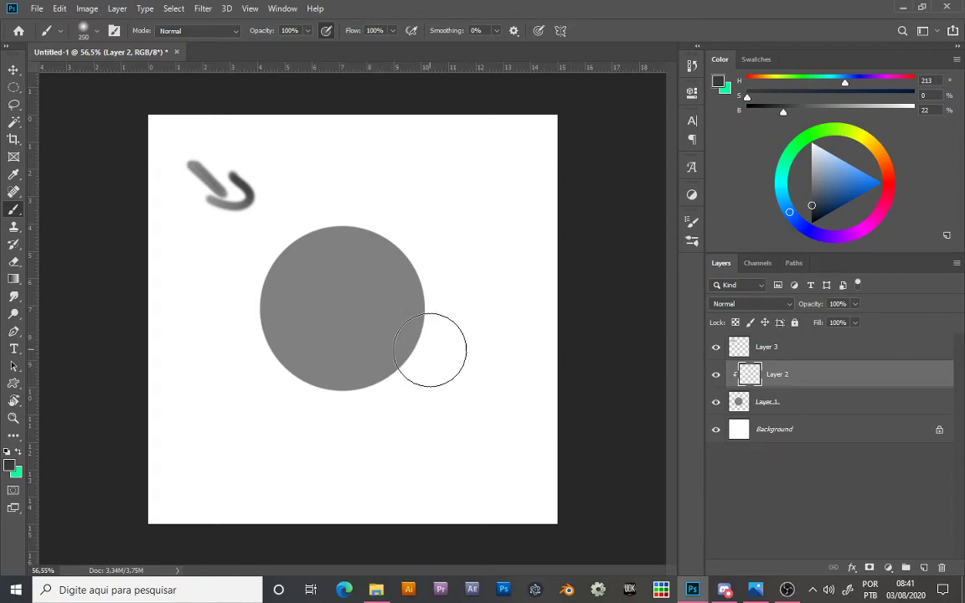
key(bracketright)
key(bracketright)
key(bracketright)
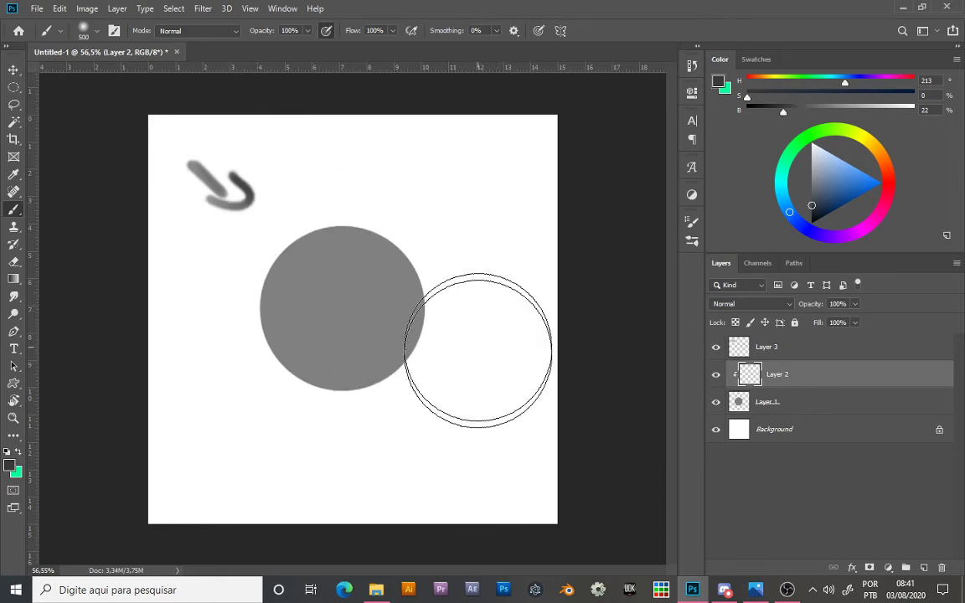
key(bracketleft)
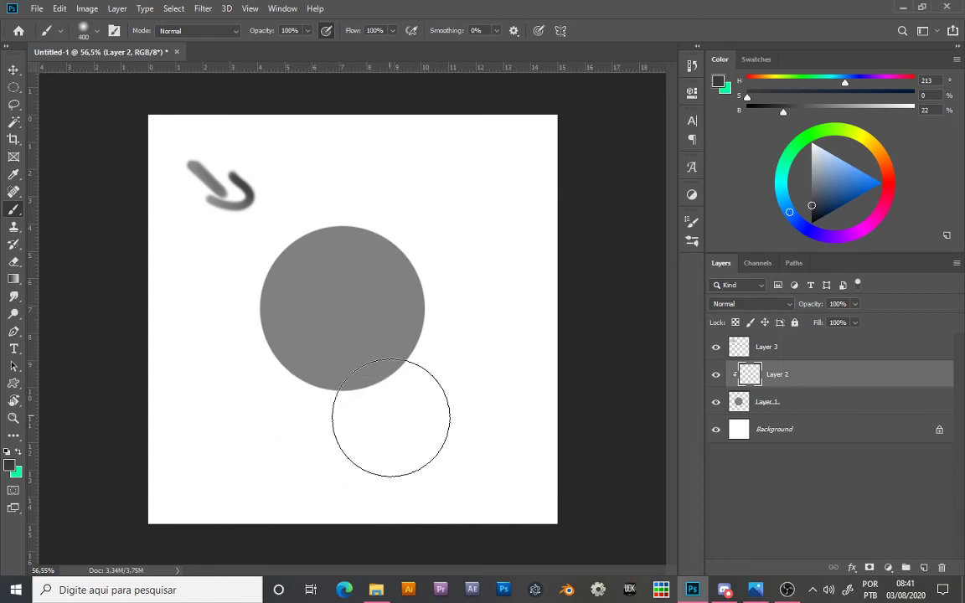
key(bracketright)
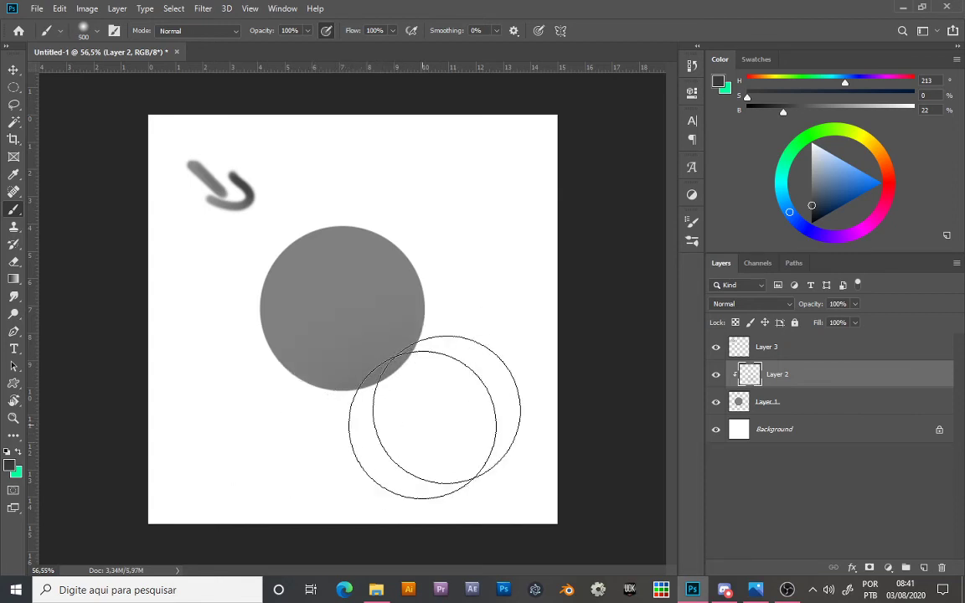
drag(447, 410, 474, 378)
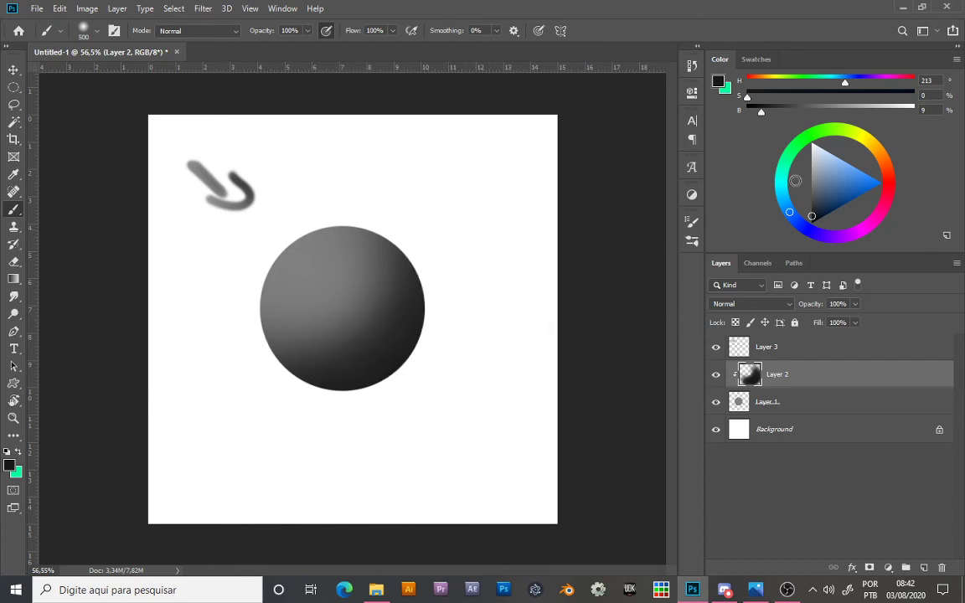
Step: Set the foreground to light grey at 78% brightness and paint a soft highlight on the sphere's upper-left side with a 200–250 px brush
drag(816, 211, 810, 184)
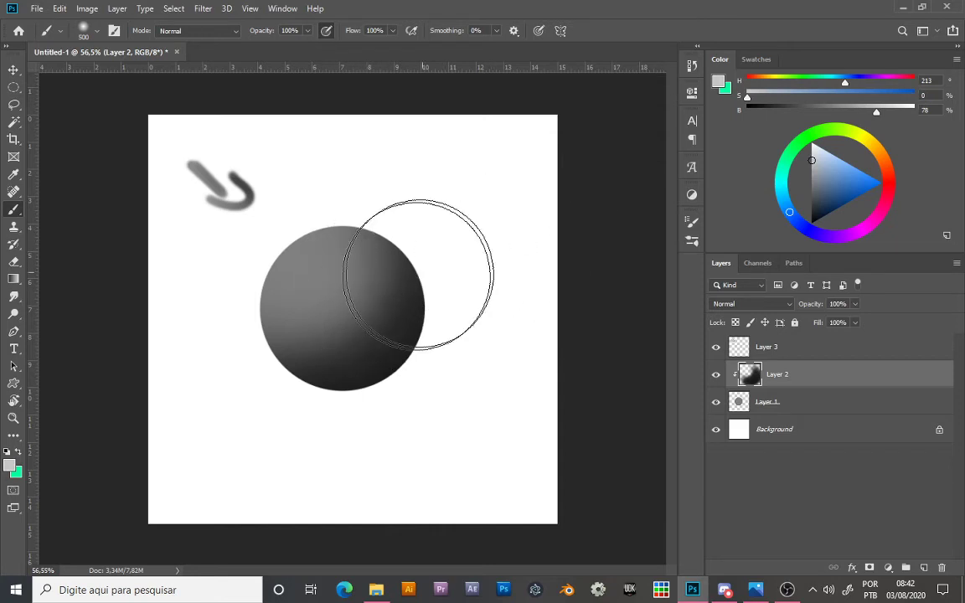
key(bracketleft)
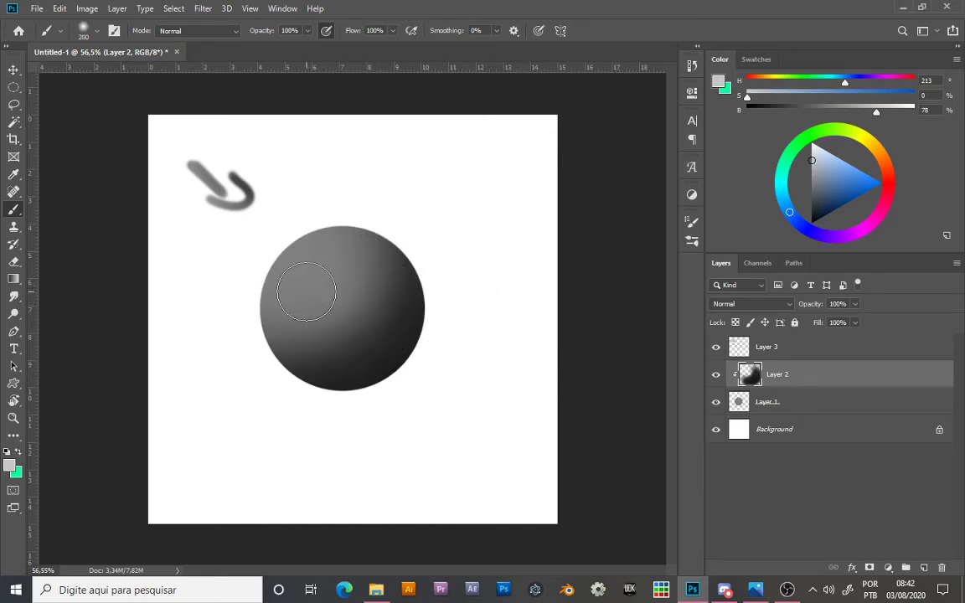
mouse_move(312, 292)
mouse_down()
mouse_move(339, 258)
mouse_move(330, 255)
mouse_move(303, 294)
mouse_move(286, 295)
mouse_move(291, 261)
mouse_move(351, 247)
mouse_up()
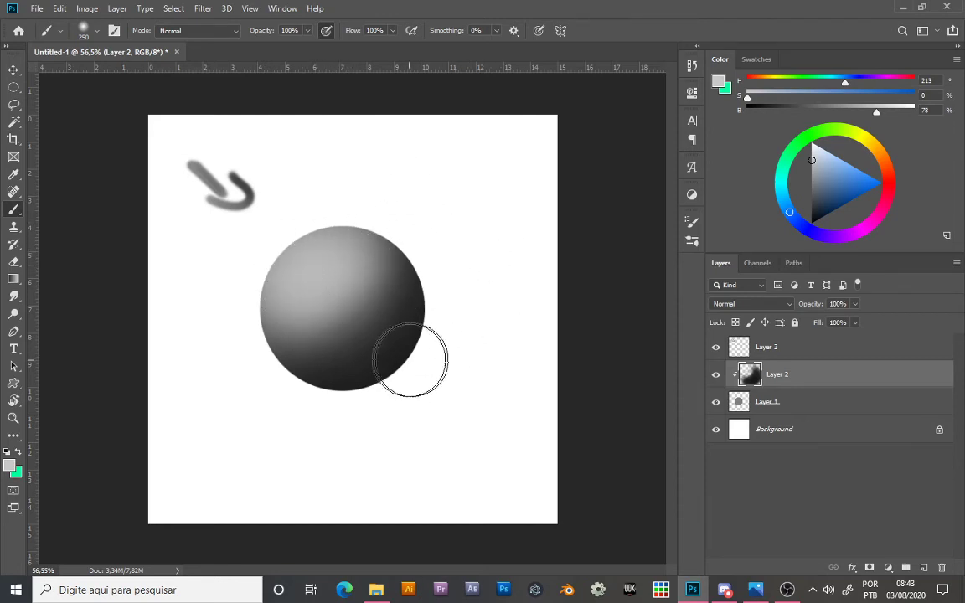
key(z)
mouse_move(476, 358)
mouse_down()
mouse_move(452, 335)
mouse_move(471, 339)
mouse_up()
key(b)
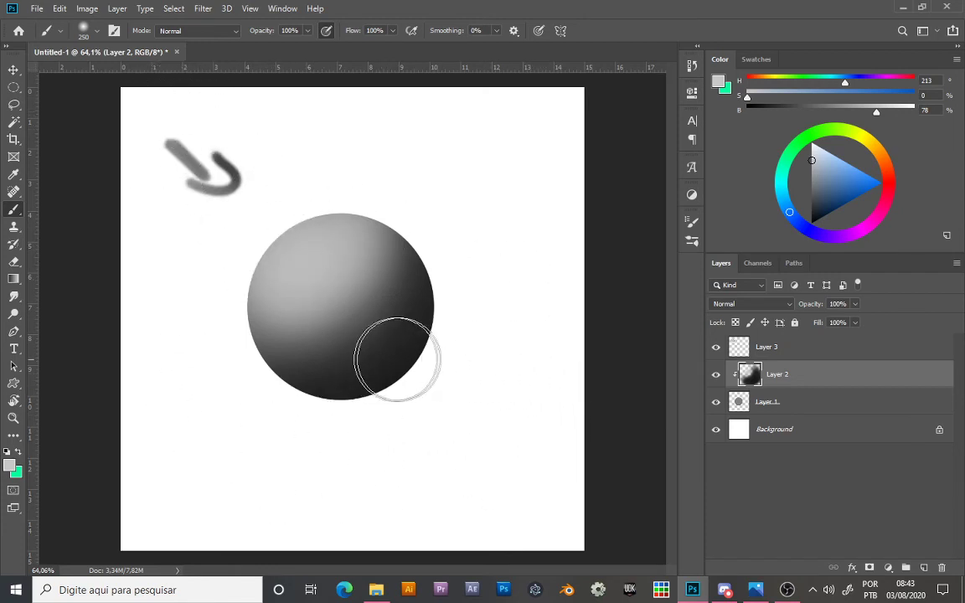
Step: Duplicate Layer 1, the plain grey circle, and select the original beneath the copy
click(738, 404)
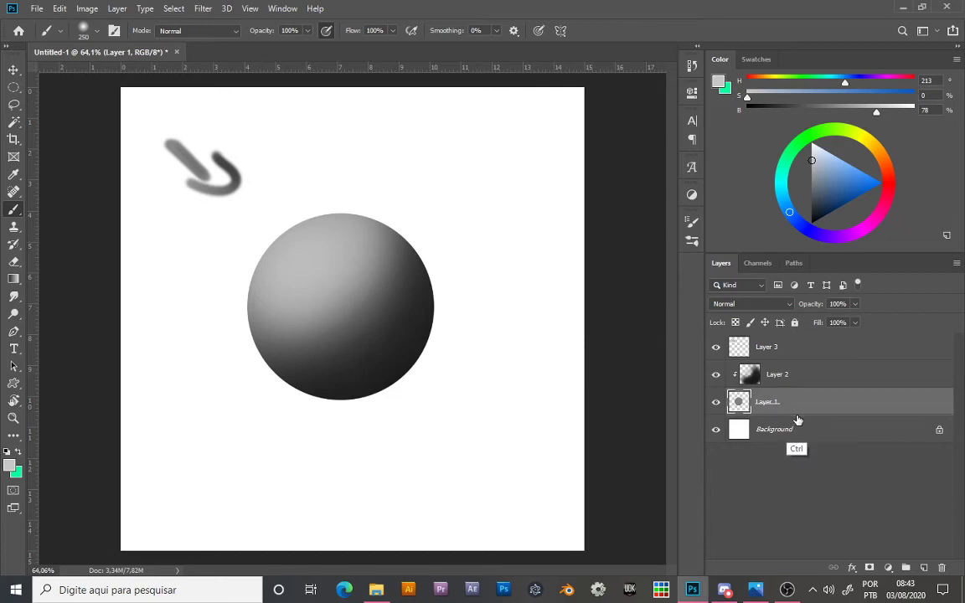
key(ctrl+j)
click(837, 429)
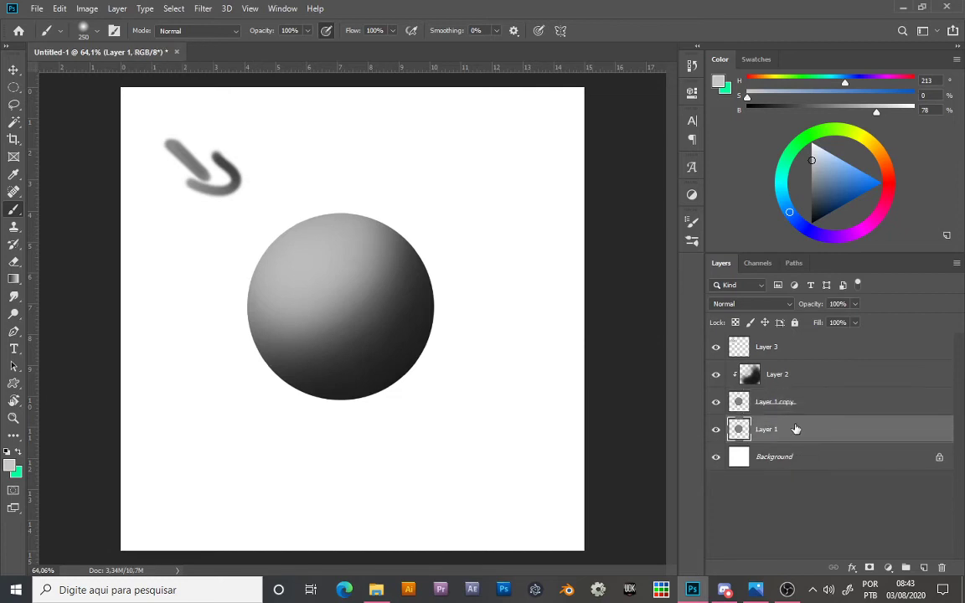
Step: Free-transform the grey circle on Layer 1, skewing and flattening it into a cast shadow extending to the sphere's lower right
key(ctrl+t)
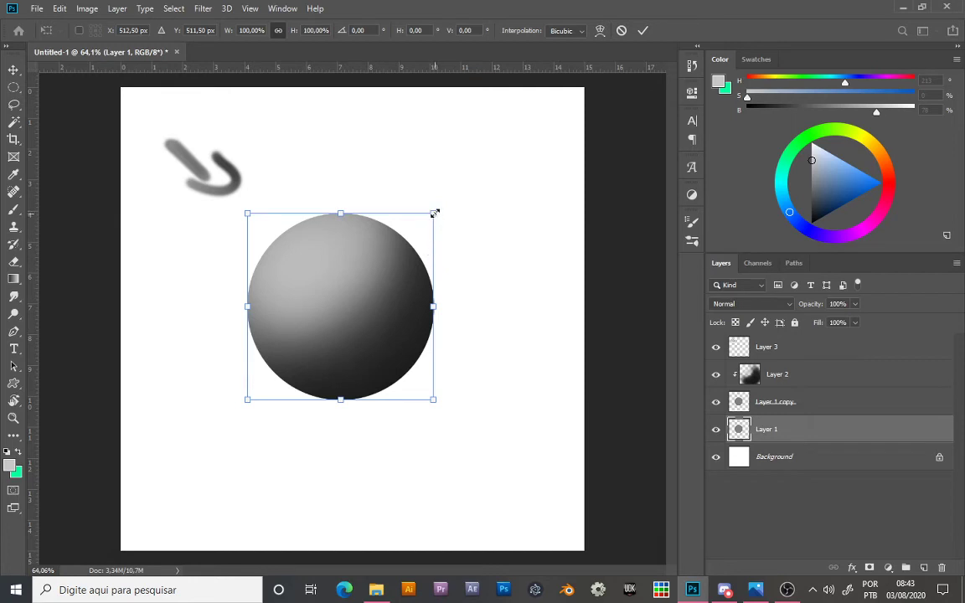
drag(457, 228, 549, 261)
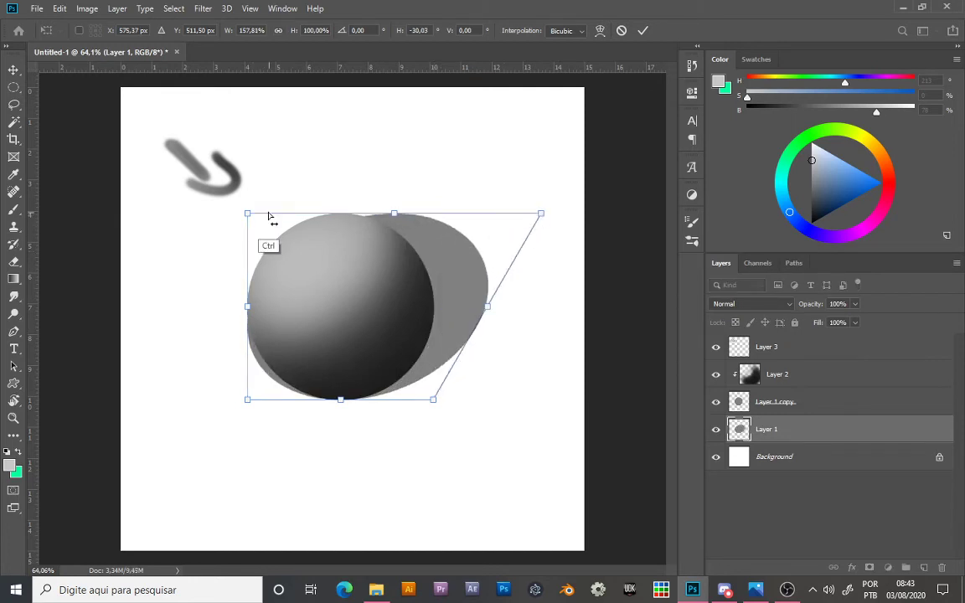
drag(269, 216, 383, 214)
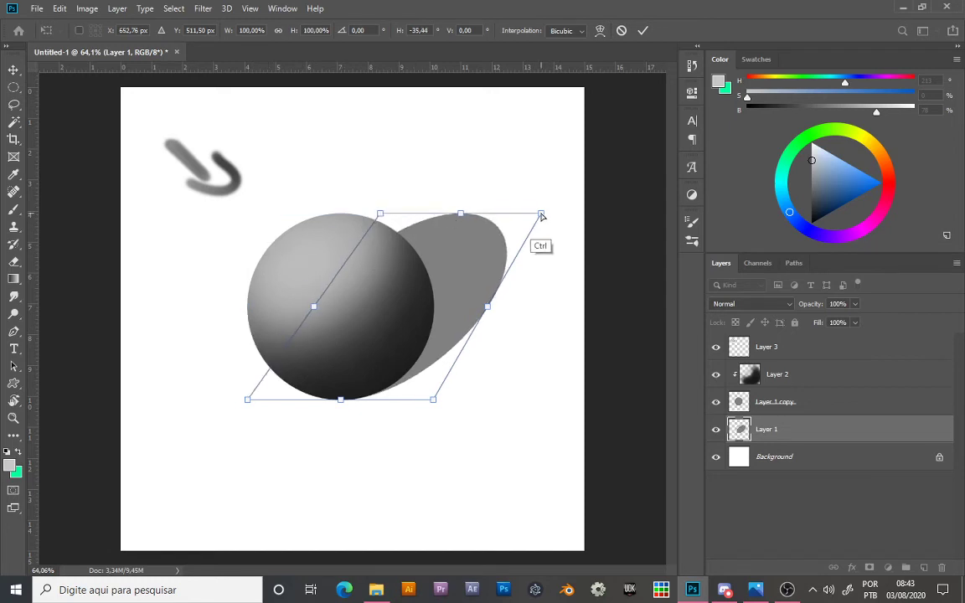
drag(541, 217, 537, 380)
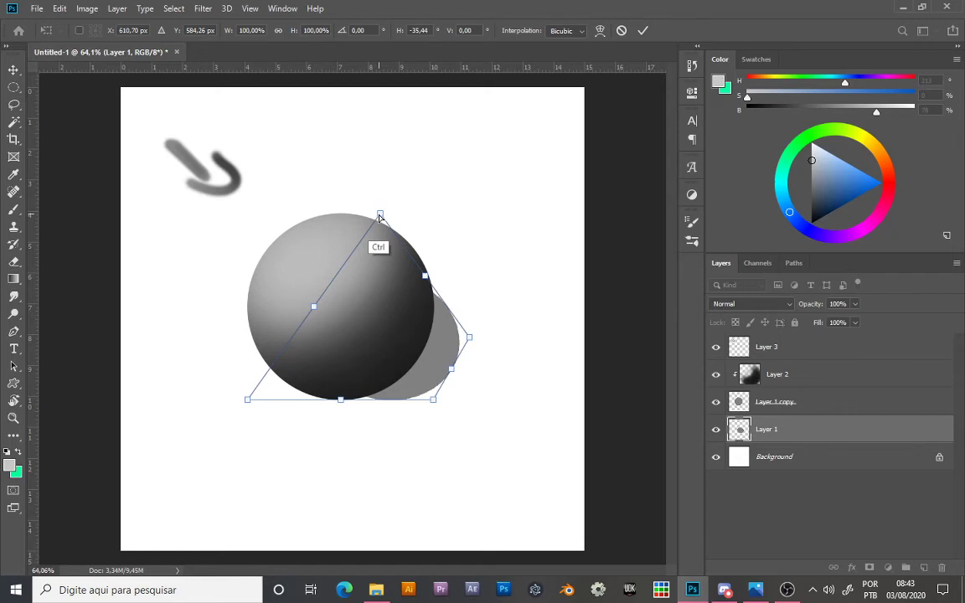
drag(380, 216, 429, 283)
drag(472, 338, 531, 361)
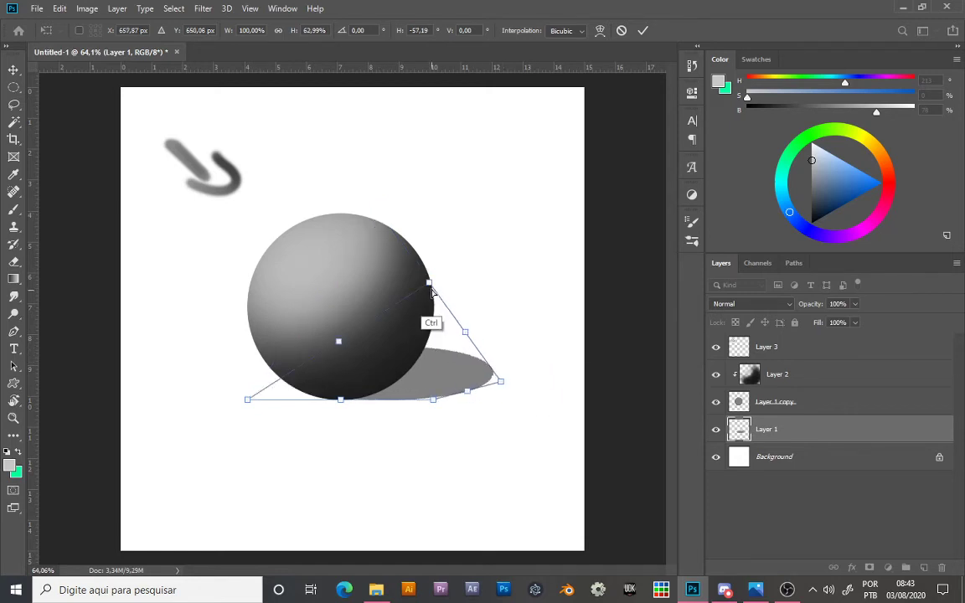
drag(429, 285, 495, 312)
Step: Refine the shadow's lower edge, shift it slightly down beneath the sphere, and apply the transform
drag(341, 405, 331, 404)
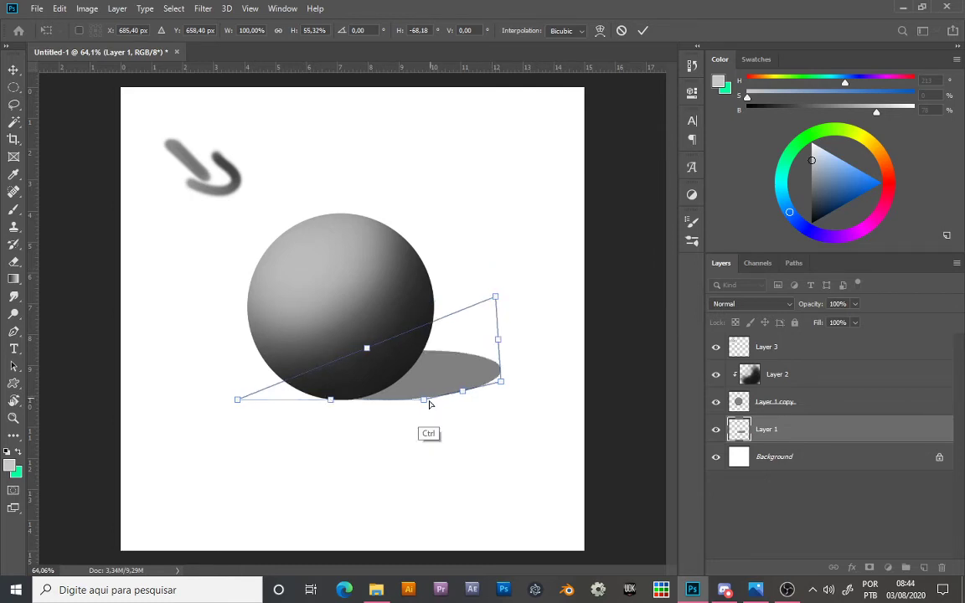
drag(429, 405, 424, 444)
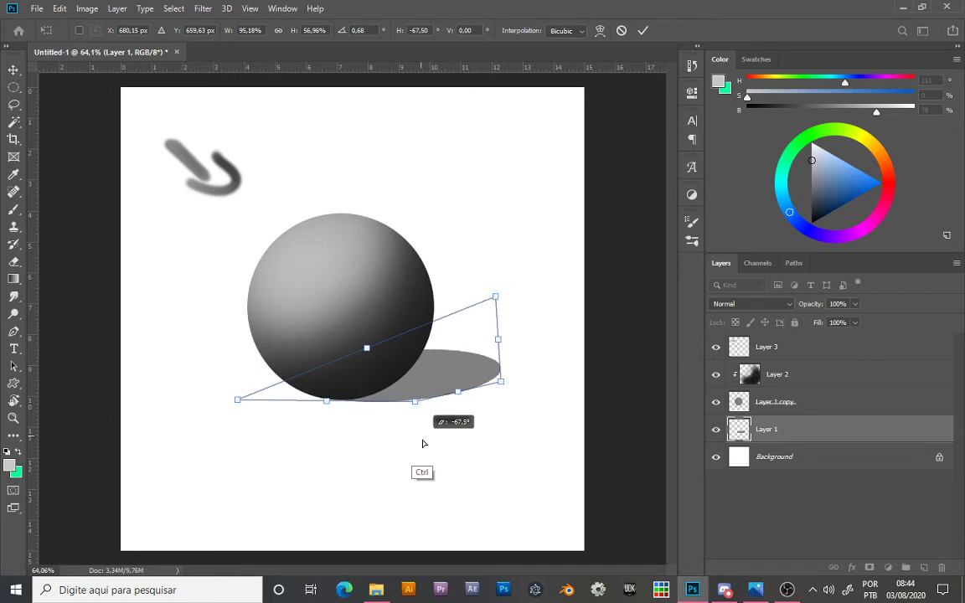
mouse_move(461, 373)
mouse_down()
mouse_move(478, 381)
mouse_move(469, 381)
mouse_up()
drag(511, 391, 544, 388)
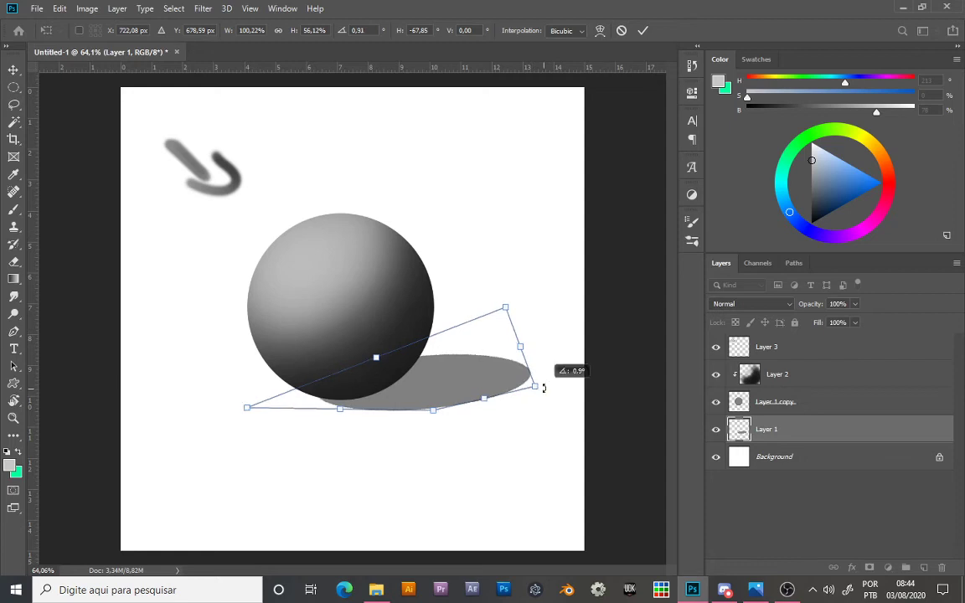
drag(434, 402, 423, 388)
key(Return)
key(b)
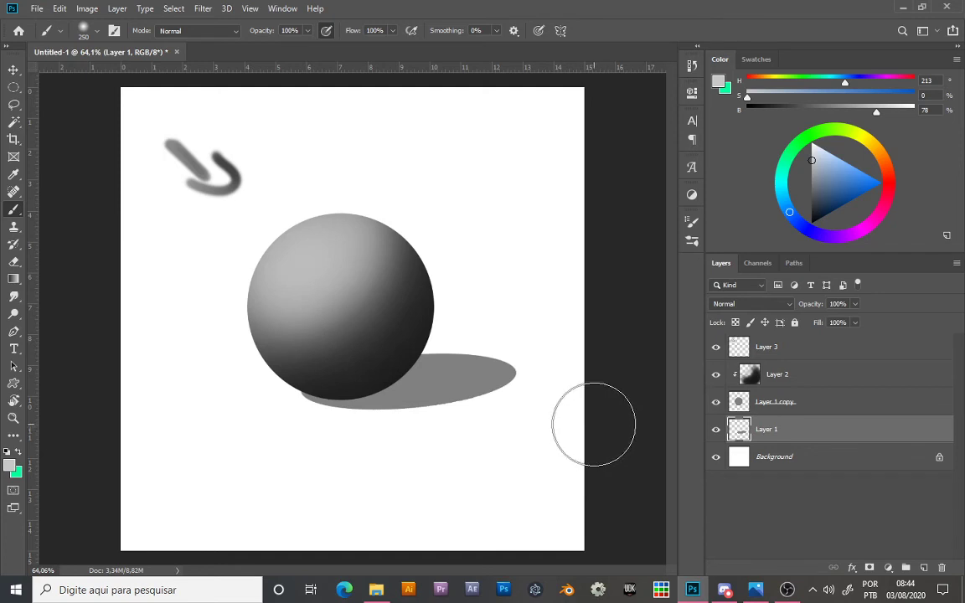
Step: Free-transform the cast shadow on Layer 1, distorting its lower-right and upper-right corners downward, and apply the transform
key(ctrl+t)
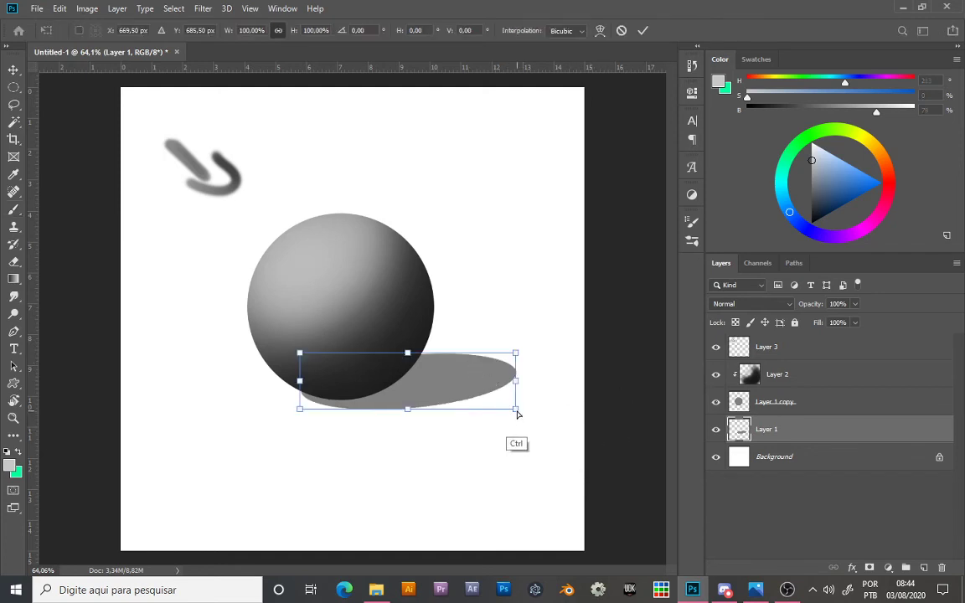
drag(509, 414, 508, 437)
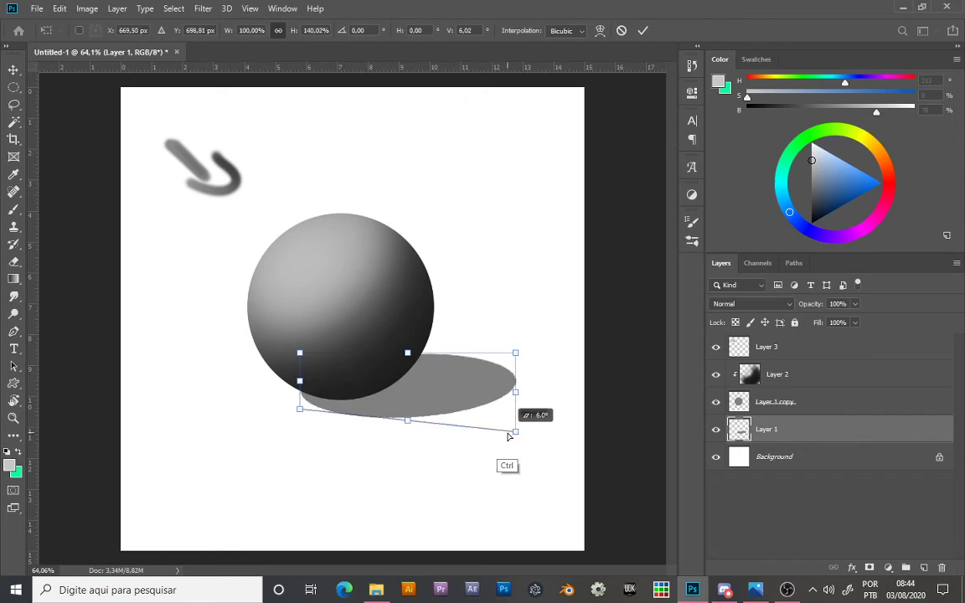
mouse_move(516, 352)
mouse_down()
mouse_move(518, 368)
mouse_move(515, 359)
mouse_up()
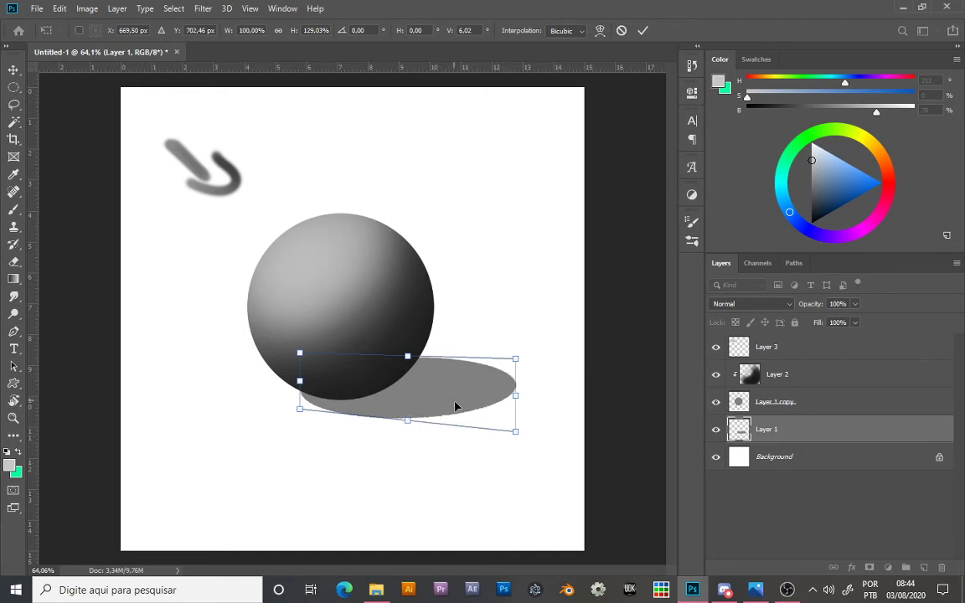
key(Return)
Step: Set the foreground to dark grey at 23% brightness and create a new layer clipped to the shadow on Layer 1
key(b)
key(z)
mouse_move(463, 291)
mouse_down()
mouse_move(417, 288)
mouse_move(345, 394)
mouse_up()
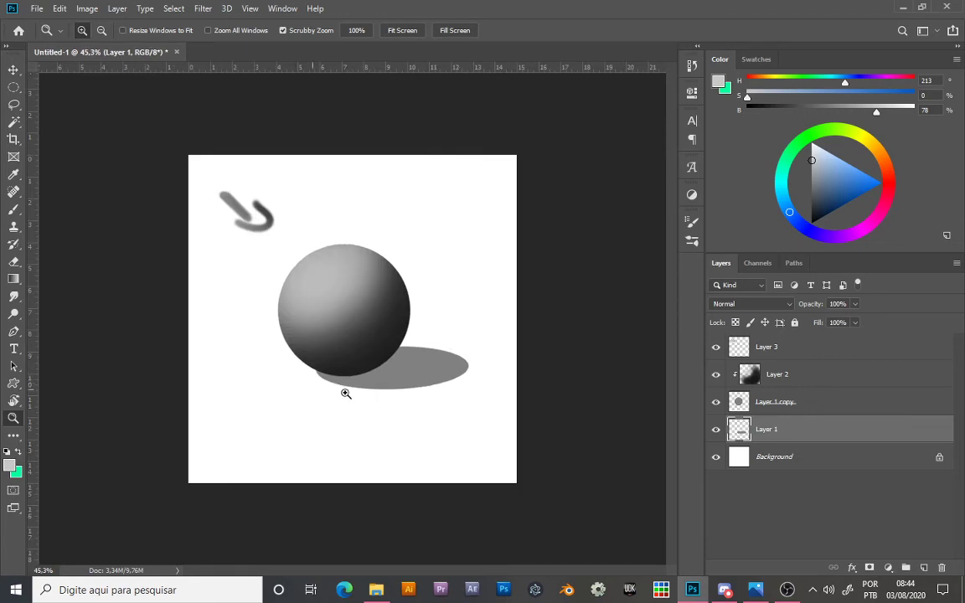
drag(437, 305, 459, 324)
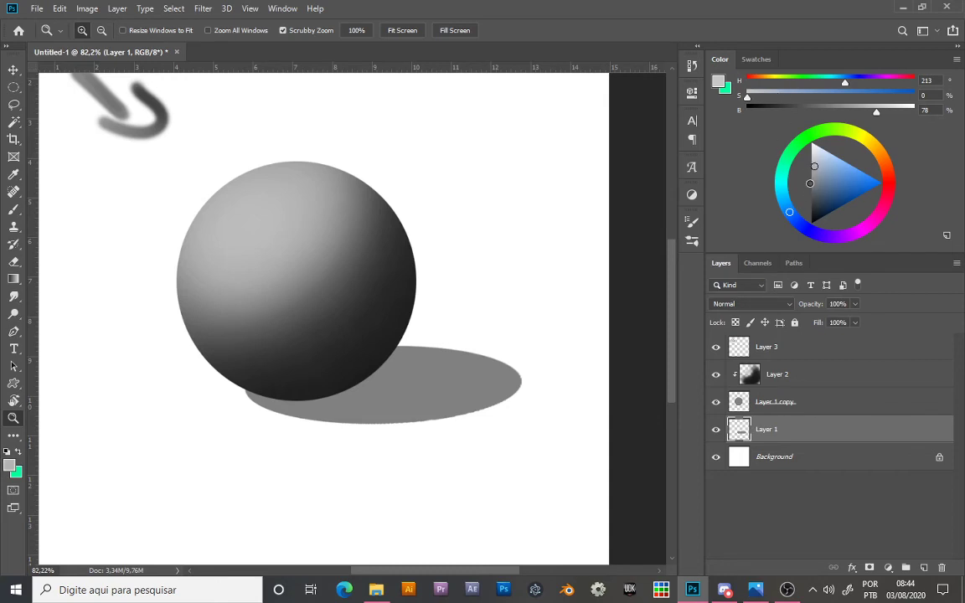
click(811, 201)
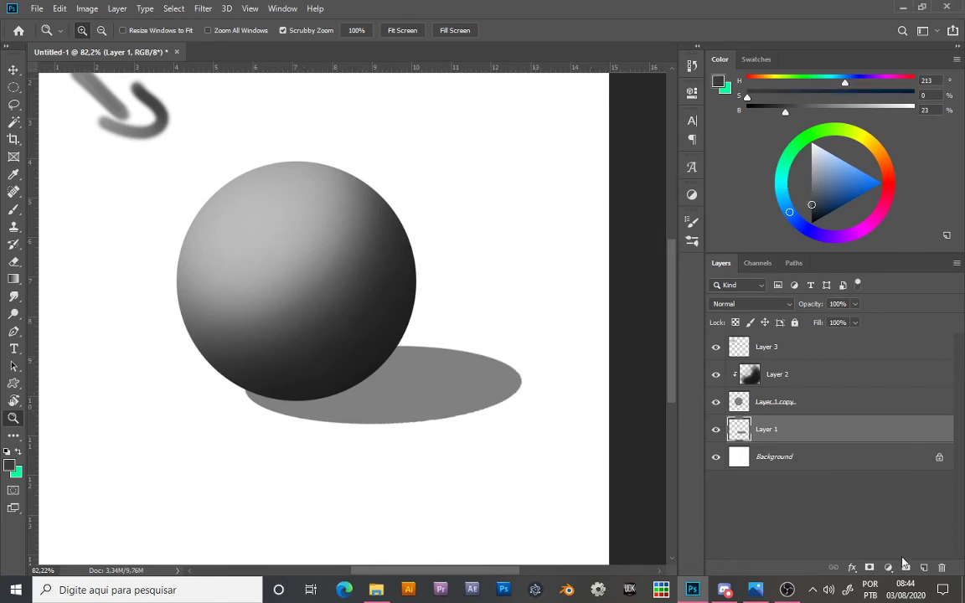
click(923, 570)
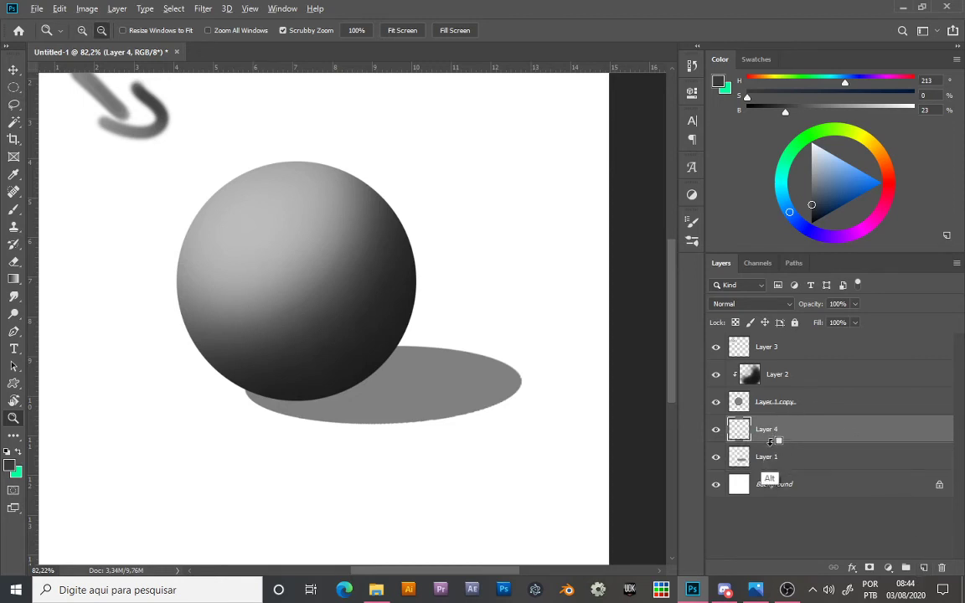
alt+click(771, 440)
Step: Darken the cast shadow on the clipped layer with a 250 px soft brush in dark grey at 19% brightness
key(b)
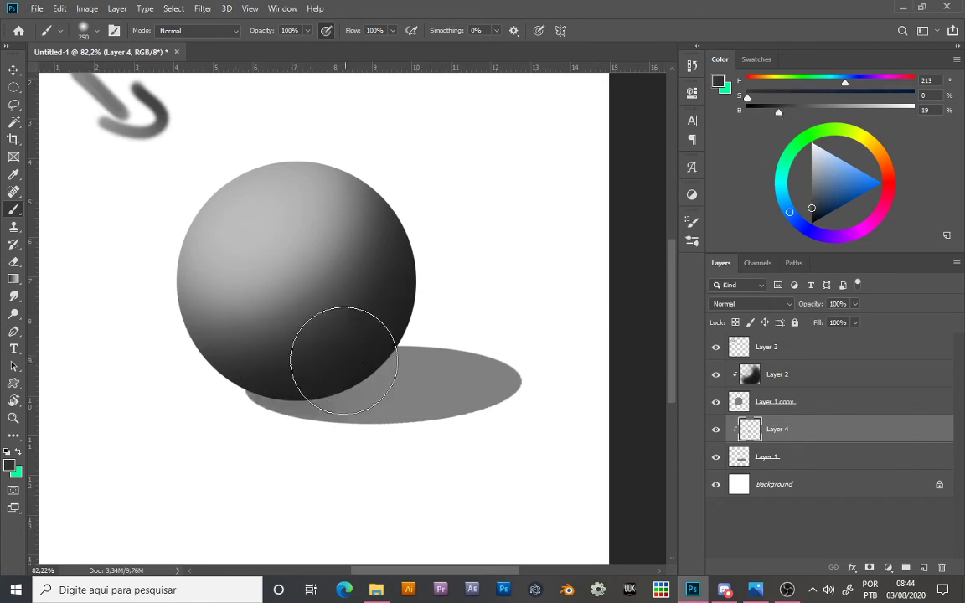
mouse_move(365, 382)
mouse_down()
mouse_move(322, 384)
mouse_move(286, 348)
mouse_move(351, 345)
mouse_up()
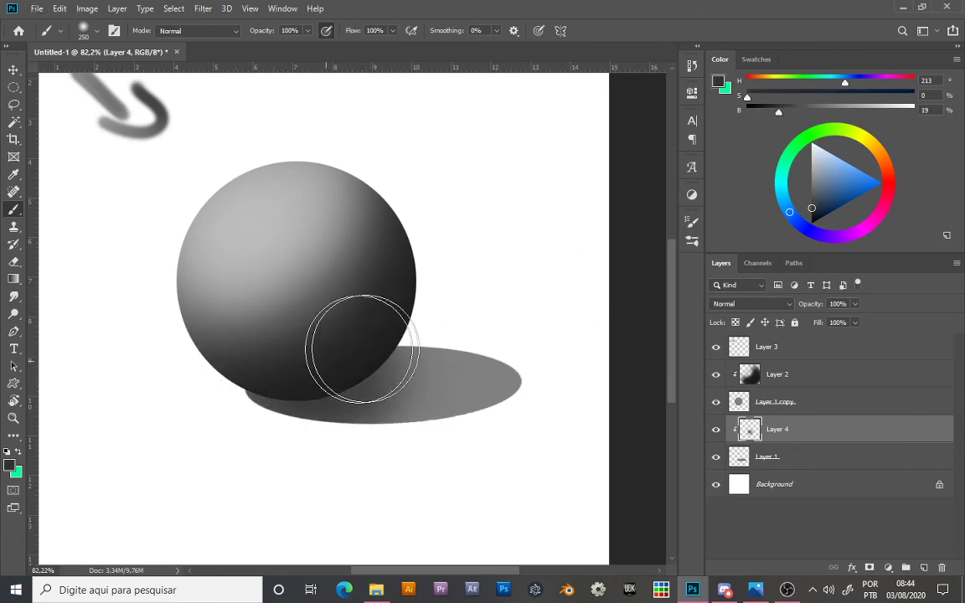
mouse_move(425, 348)
mouse_down()
mouse_move(476, 348)
mouse_move(495, 388)
mouse_up()
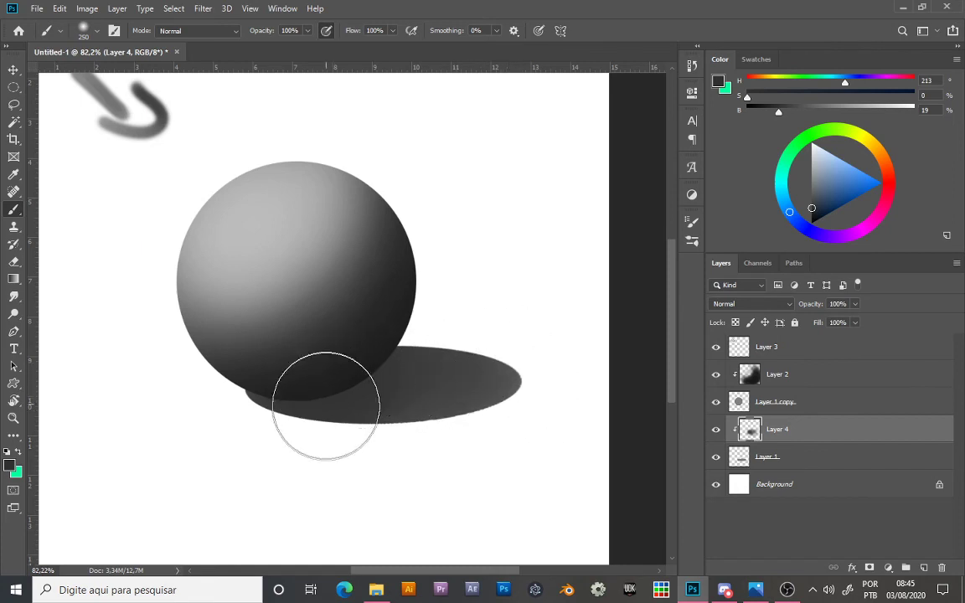
Step: Paint a contact shadow directly beneath the sphere with a 90 px brush in near-black at 4% brightness
key(bracketleft)
key(bracketleft)
key(bracketleft)
key(bracketleft)
key(bracketleft)
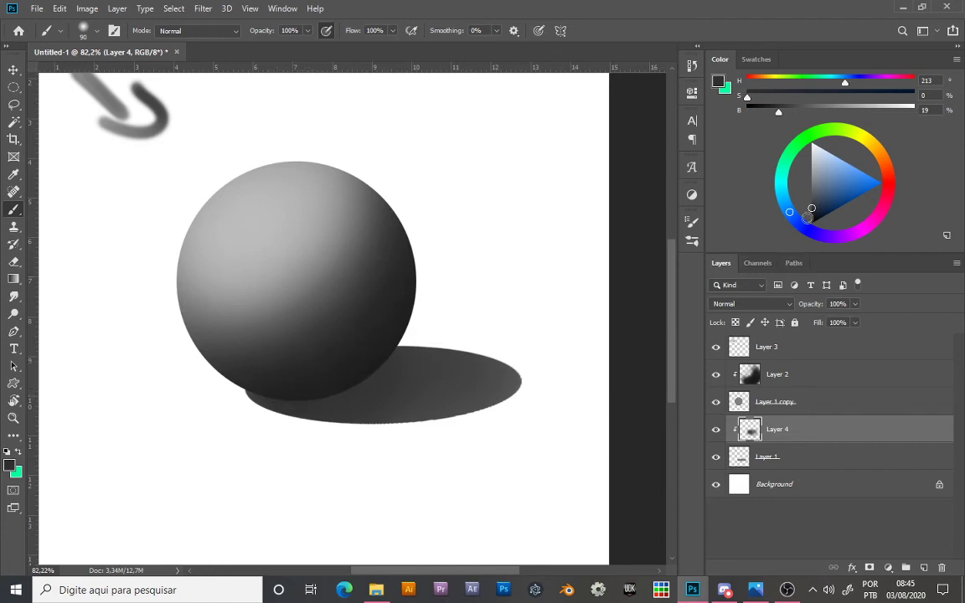
click(753, 110)
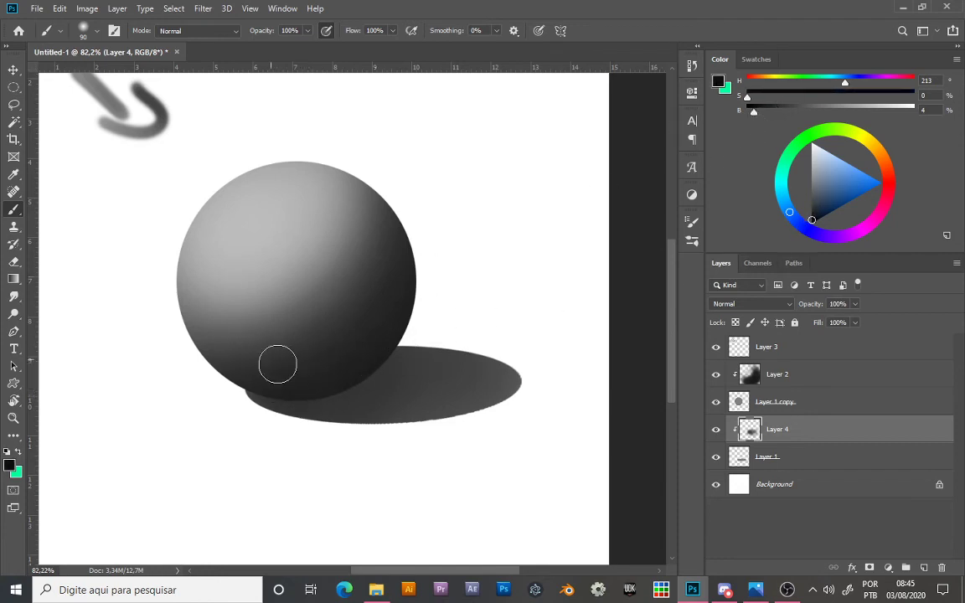
mouse_move(304, 391)
mouse_down()
mouse_move(358, 379)
mouse_move(283, 389)
mouse_move(308, 385)
mouse_move(264, 379)
mouse_move(340, 371)
mouse_up()
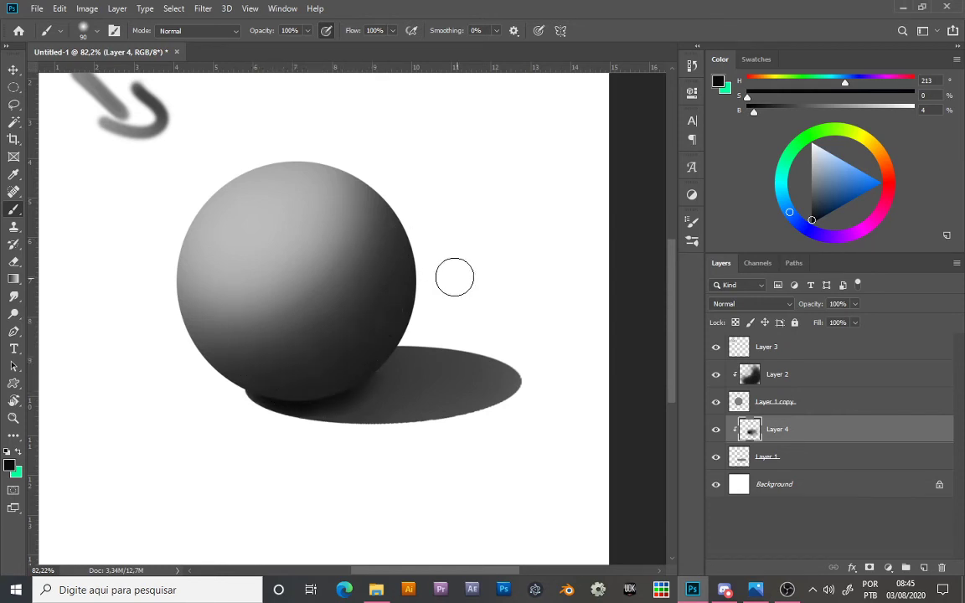
Step: Sample the shadow's dark grey at 22% brightness and blend the contact shadow beneath the sphere into the cast shadow
key(z)
drag(452, 273, 424, 264)
drag(419, 303, 467, 312)
key(space)
drag(443, 319, 429, 241)
key(b)
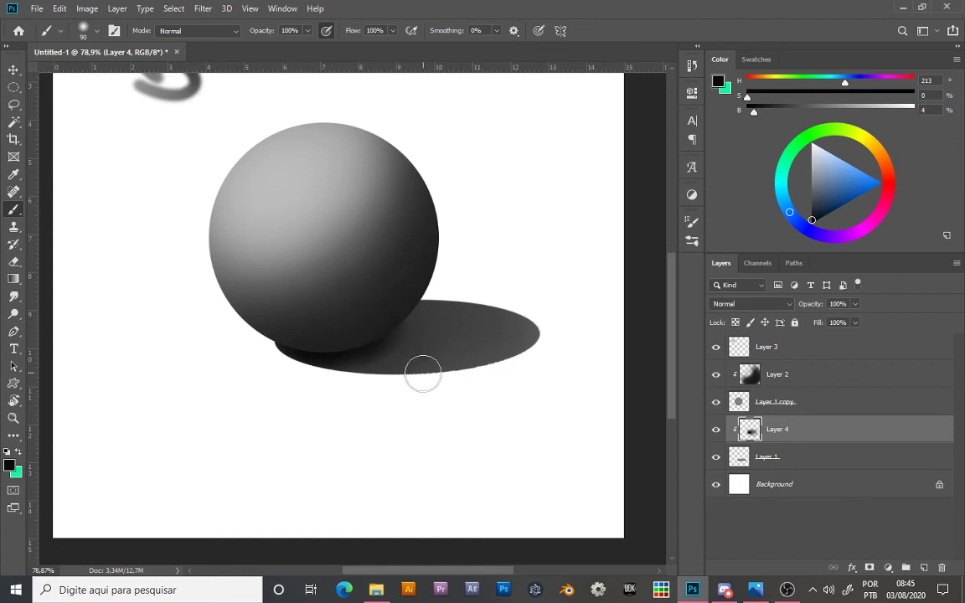
key(z)
mouse_move(377, 345)
mouse_down()
mouse_move(323, 319)
mouse_move(349, 315)
mouse_move(371, 334)
mouse_up()
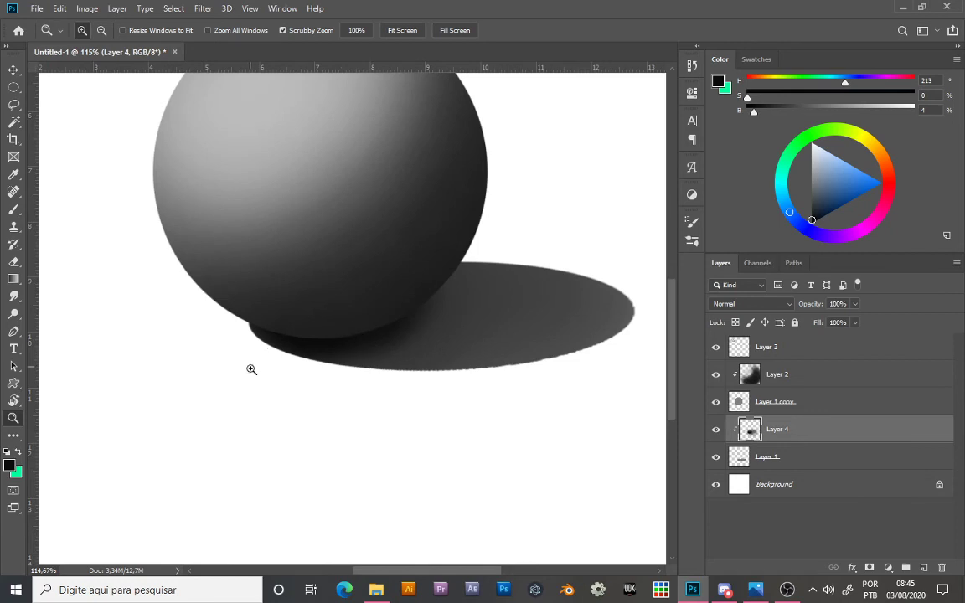
key(e)
key(b)
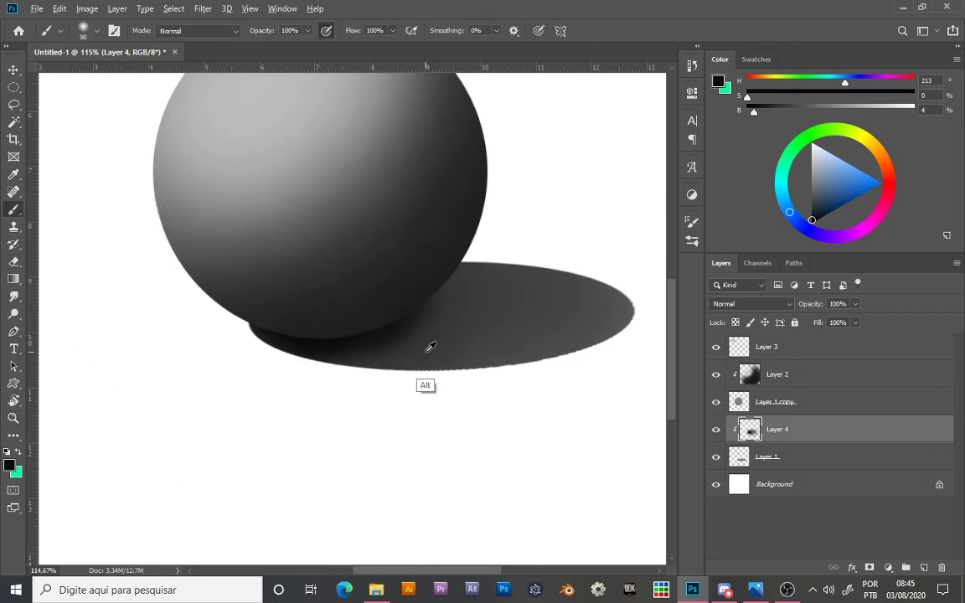
alt+click(377, 352)
mouse_move(275, 376)
mouse_down()
mouse_move(242, 326)
mouse_move(358, 384)
mouse_move(328, 380)
mouse_move(426, 354)
mouse_move(446, 329)
mouse_move(411, 370)
mouse_move(435, 317)
mouse_up()
key(z)
key(ctrl+0)
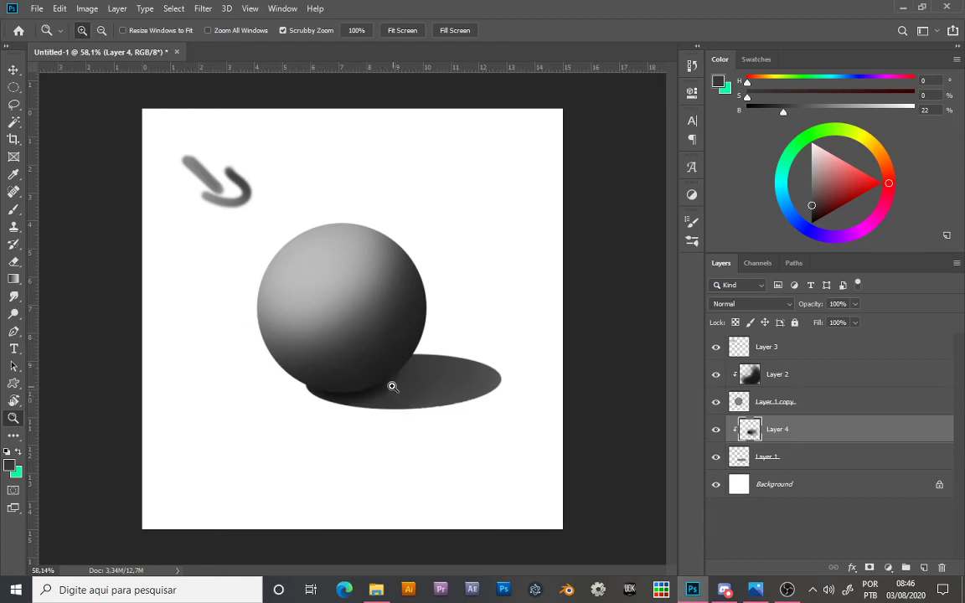
Step: Sketch a faint light-direction arrow over the sphere and short bounce-light marks around the shadow on Layer 3 with a 35 px brush
key(b)
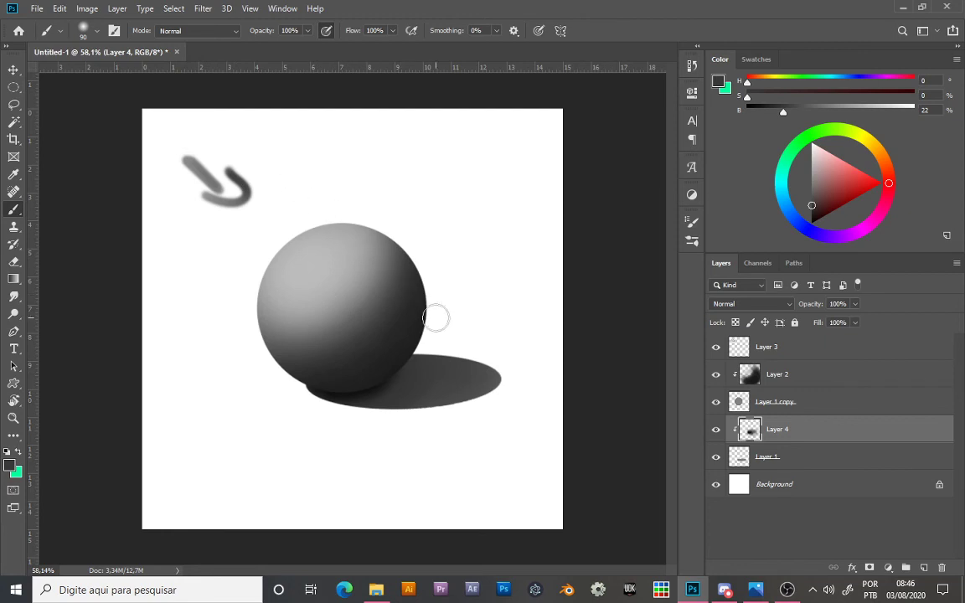
click(737, 347)
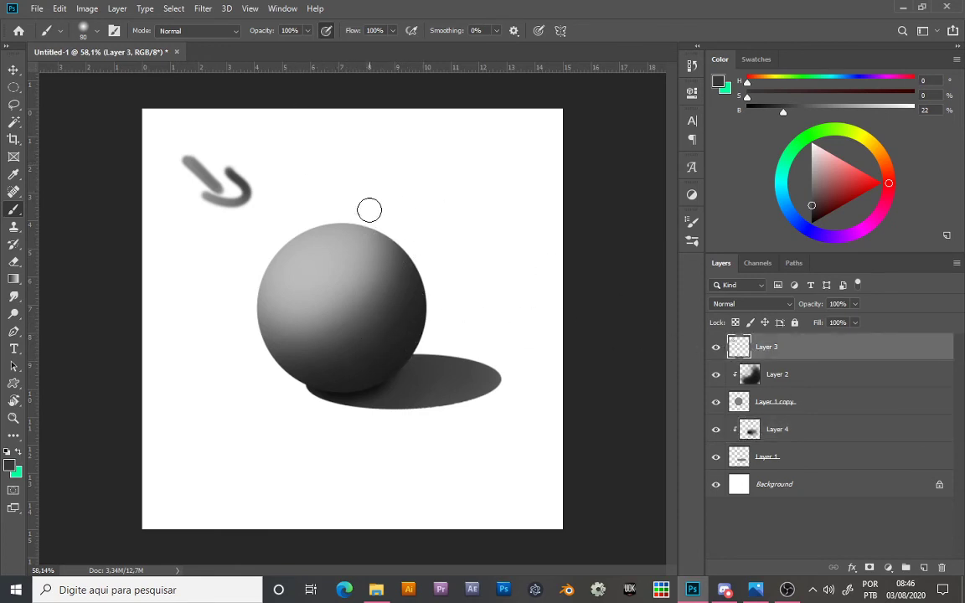
key(bracketleft)
key(bracketleft)
key(bracketleft)
key(bracketleft)
mouse_move(301, 153)
mouse_down()
mouse_move(429, 259)
mouse_move(429, 218)
mouse_up()
drag(524, 370, 545, 393)
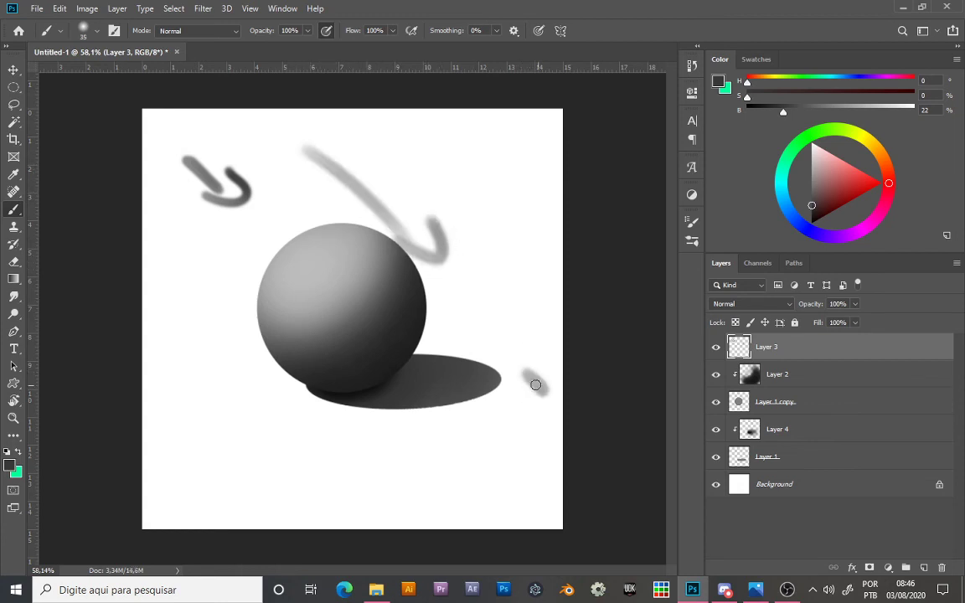
drag(503, 368, 541, 387)
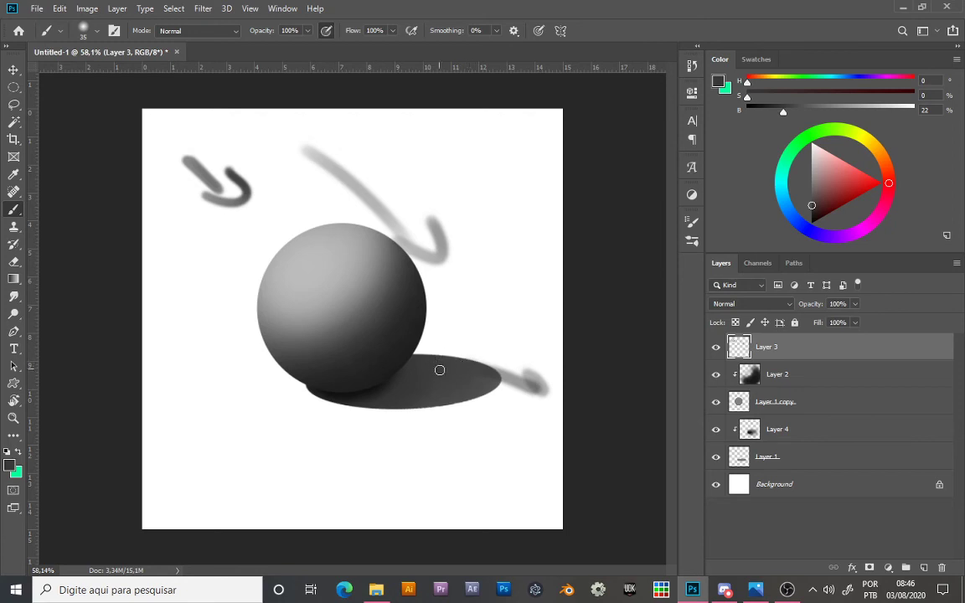
drag(433, 349, 466, 347)
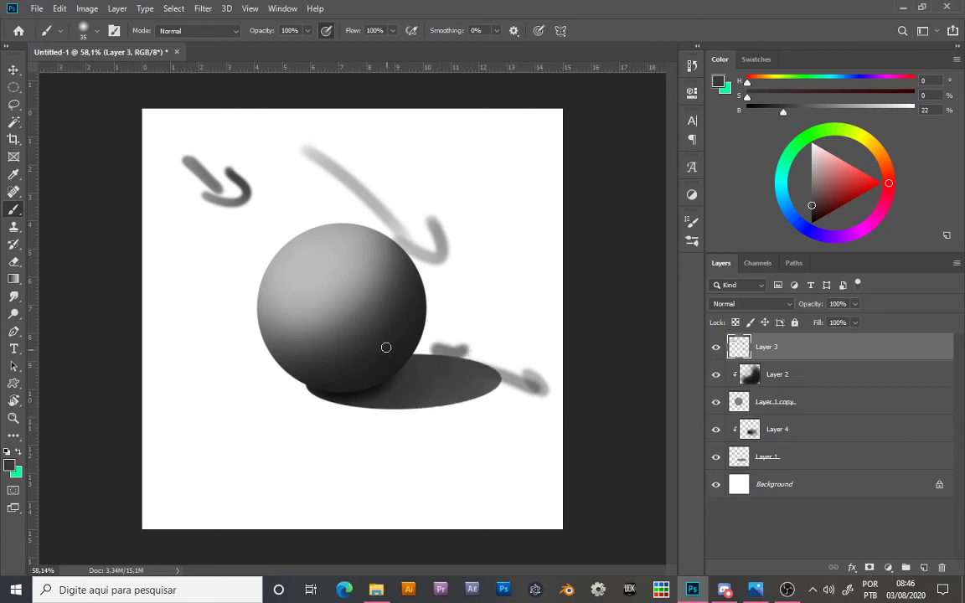
Step: Undo the arrow and bounce-light marks sketched on Layer 3
key(ctrl+z)
key(ctrl+z)
key(ctrl+z)
key(ctrl+z)
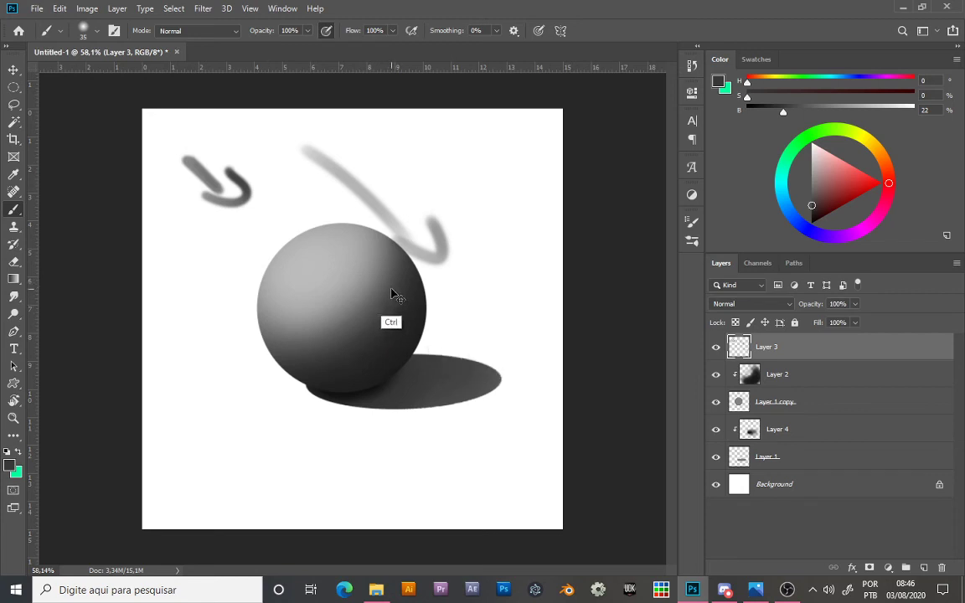
key(ctrl+z)
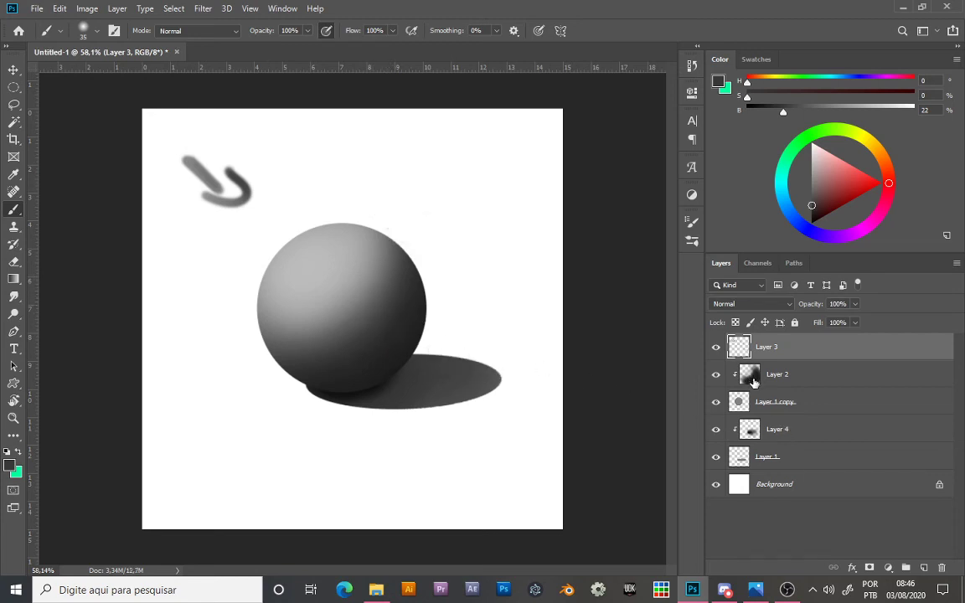
Step: Add a new layer above Layer 2 and clip it to the sphere
click(753, 382)
click(924, 569)
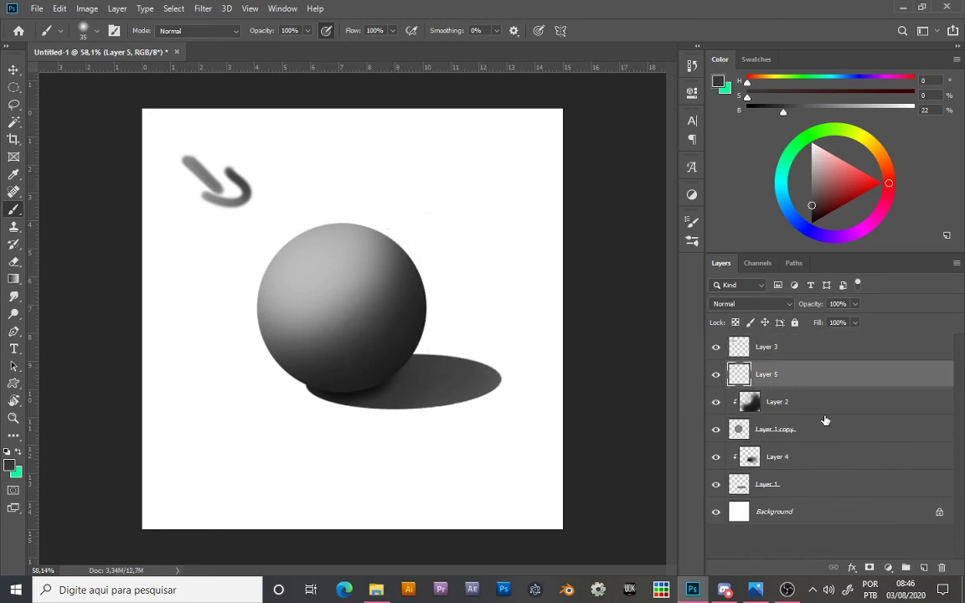
alt+click(792, 383)
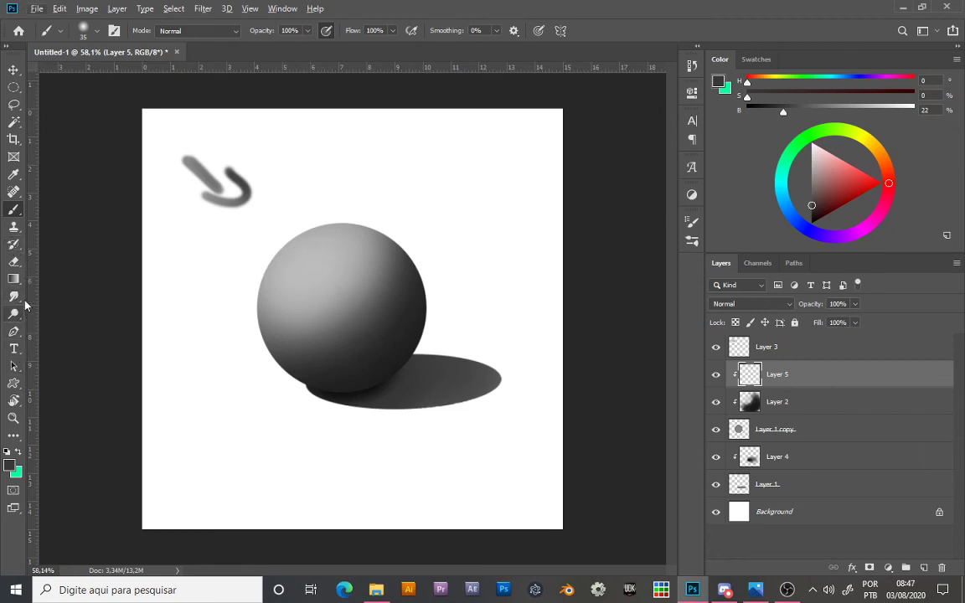
Step: Sample a light grey at 73% brightness from the sphere and paint reflected light along its lower-right edge with a 150–175 px brush
key(alt+i)
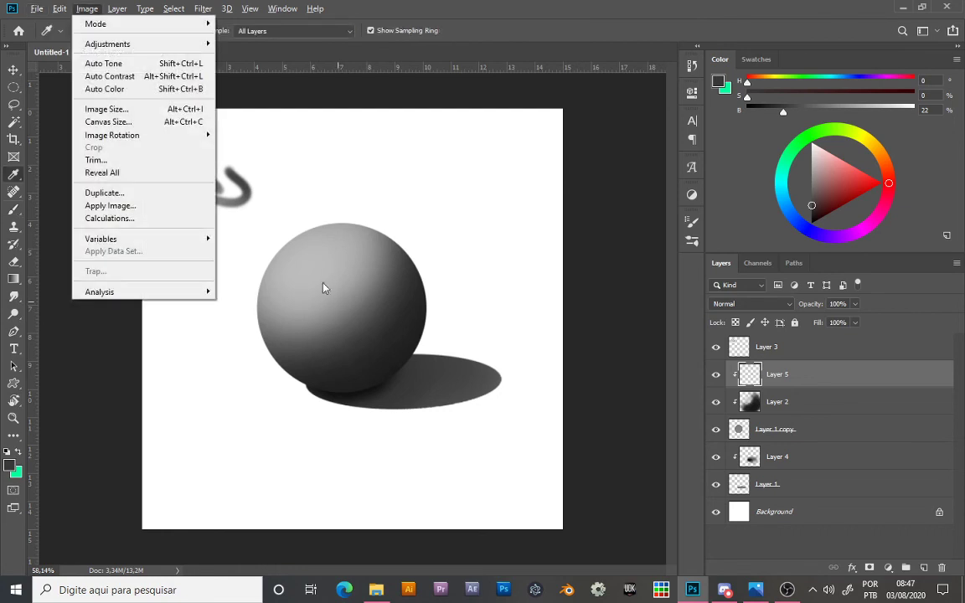
key(Escape)
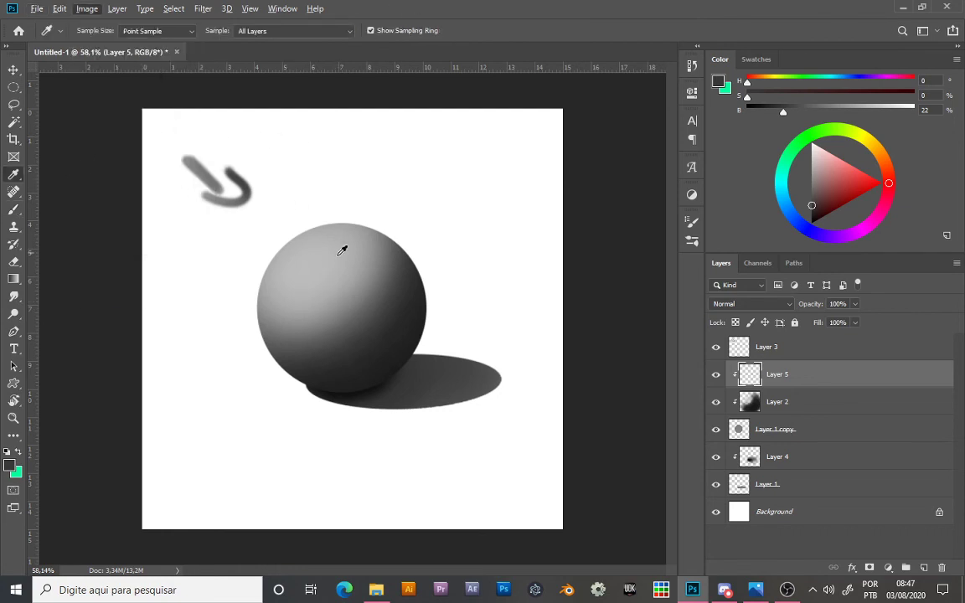
click(312, 246)
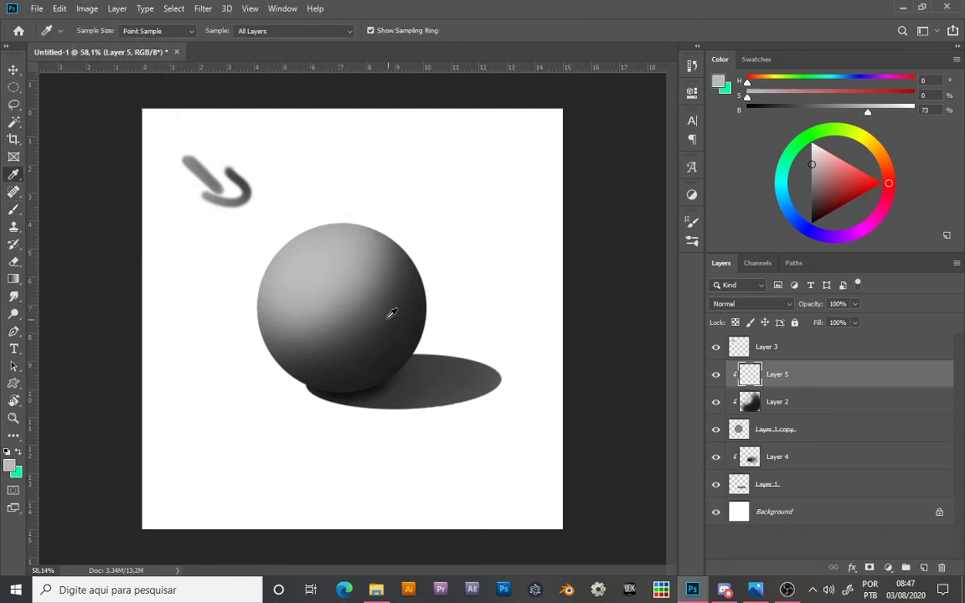
key(b)
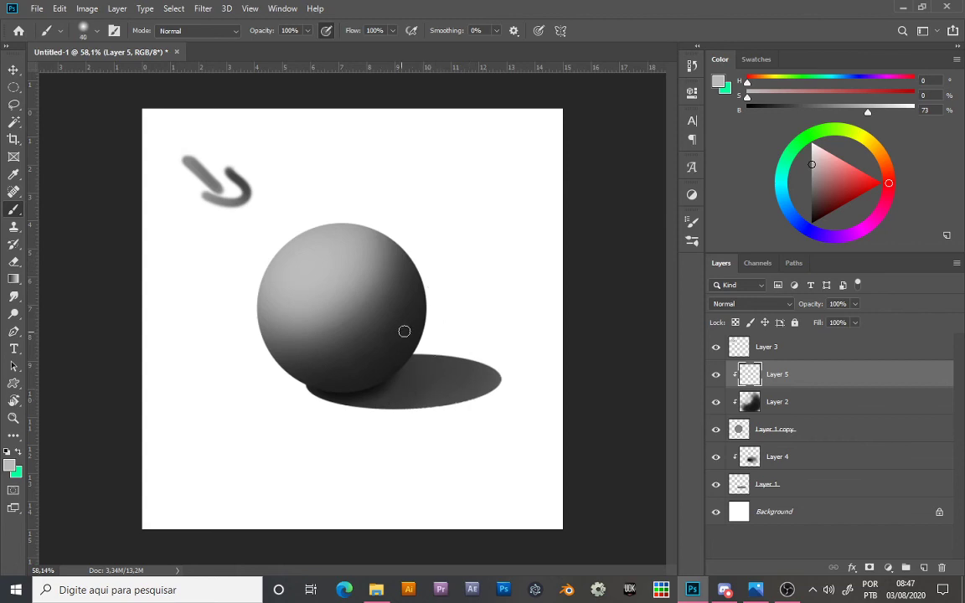
key(bracketright)
key(bracketright)
key(bracketright)
key(bracketright)
key(bracketright)
key(bracketright)
key(bracketright)
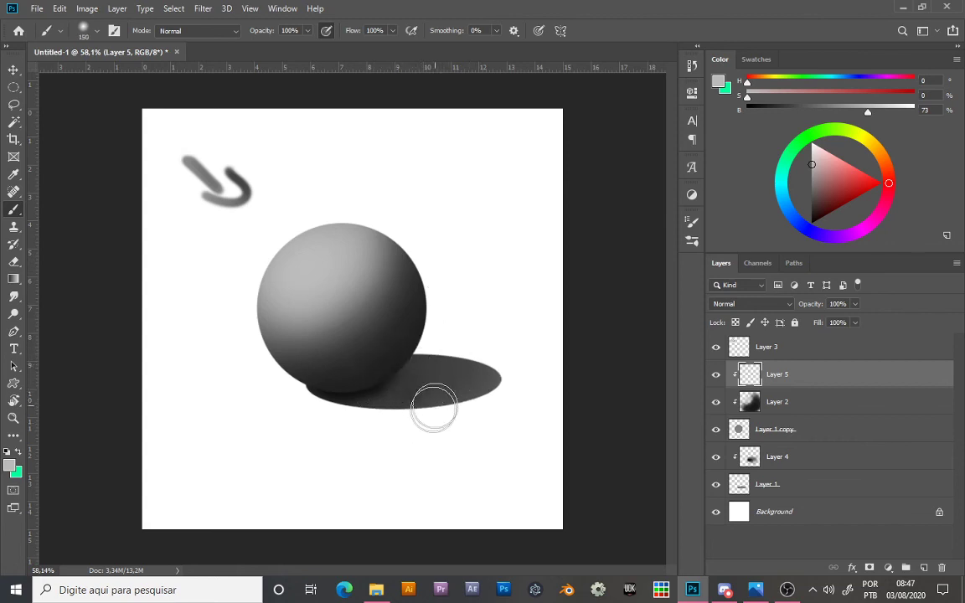
key(bracketright)
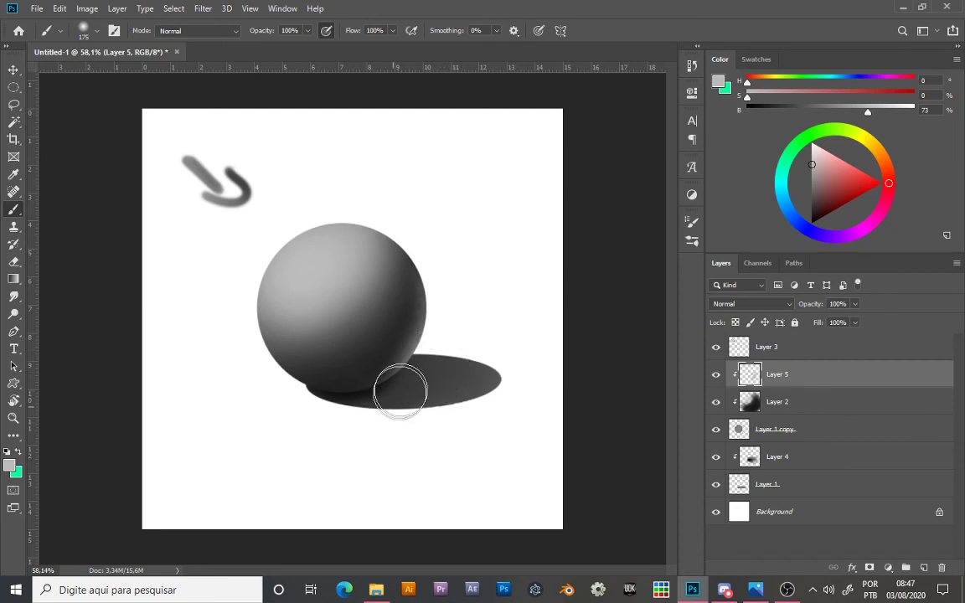
Step: Set up the Eraser with a 125 px soft round brush for refining the sphere's reflected light on Layer 5
key(ctrl+space)
drag(422, 294, 494, 309)
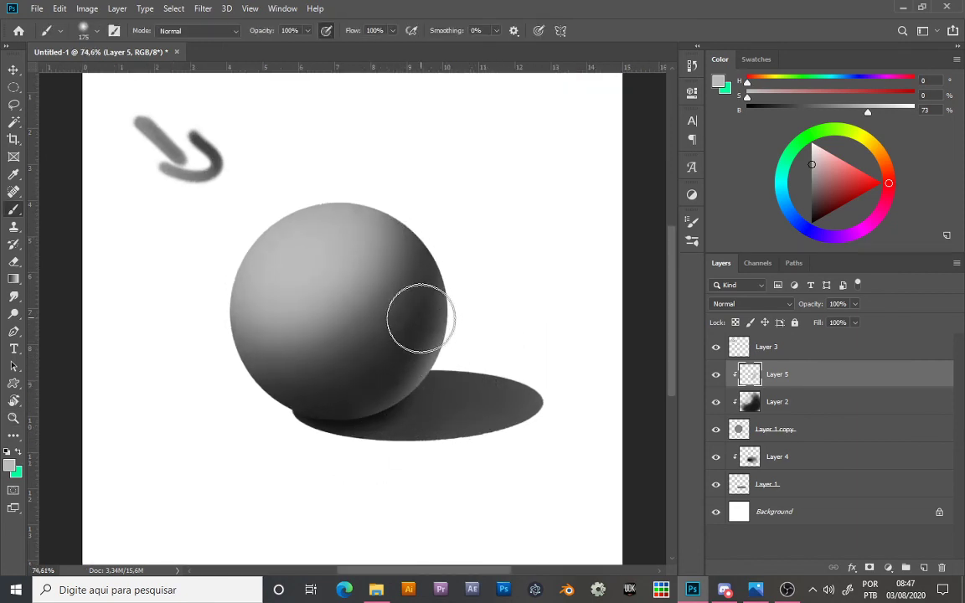
key(e)
key(bracketleft)
key(bracketleft)
key(bracketleft)
key(bracketleft)
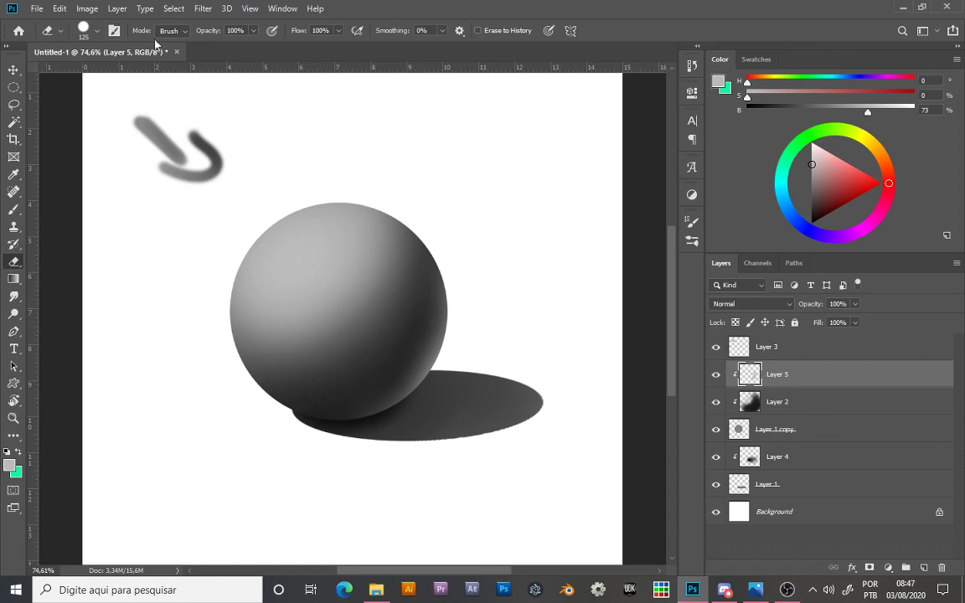
click(98, 32)
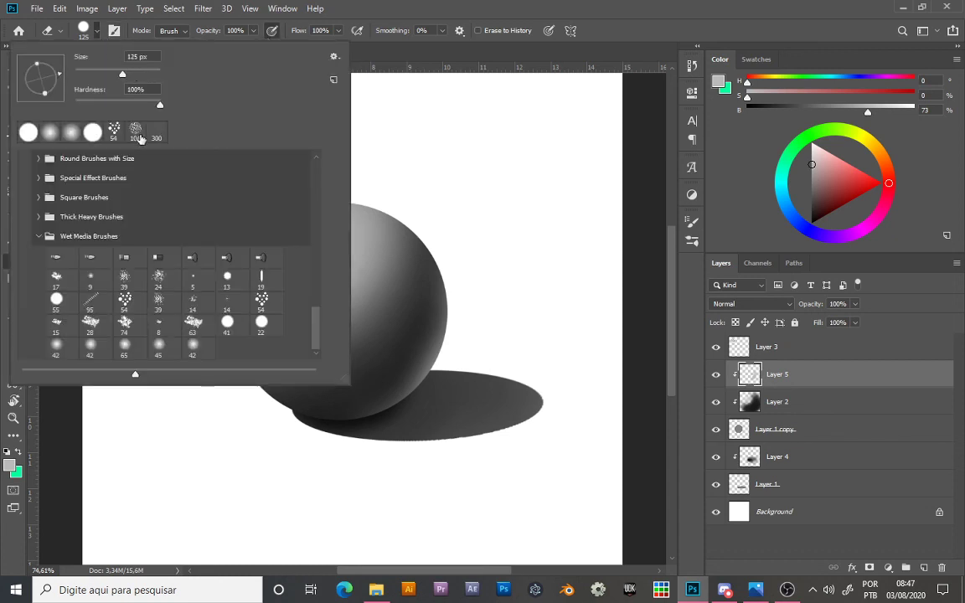
click(388, 6)
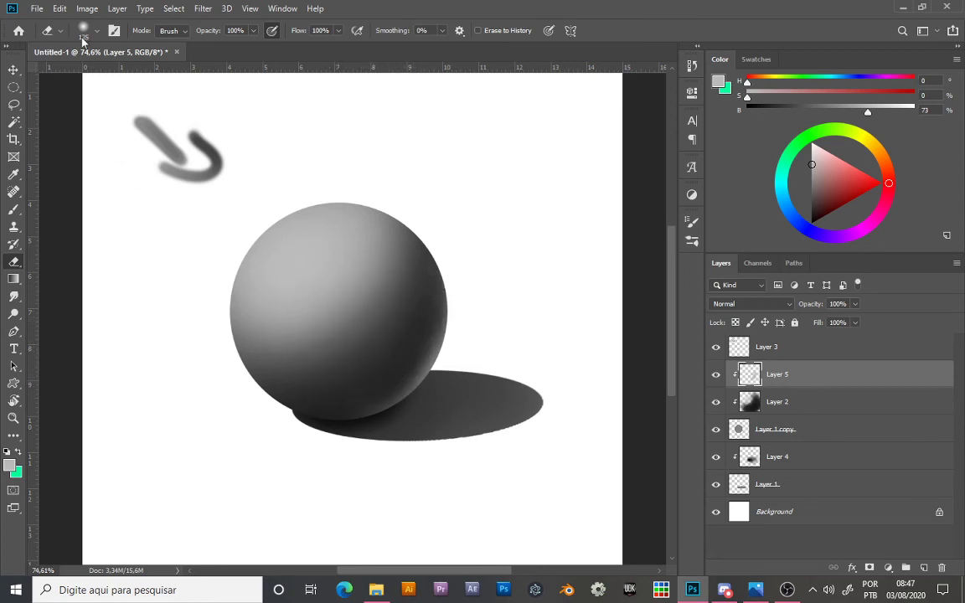
Step: Turn off Texture for the eraser brush and erase excess reflected light along the inside of the sphere's right edge
click(114, 30)
click(452, 300)
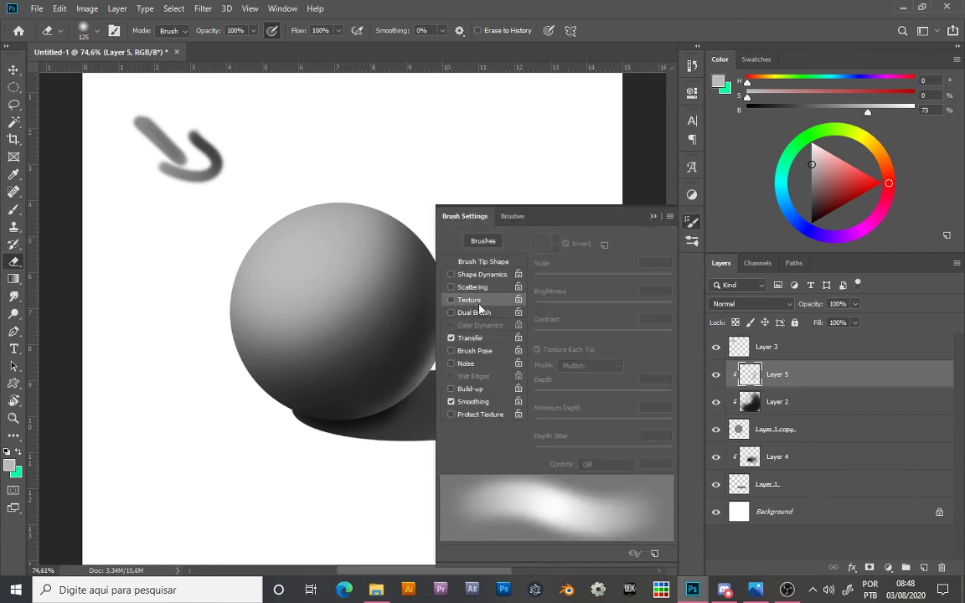
click(654, 217)
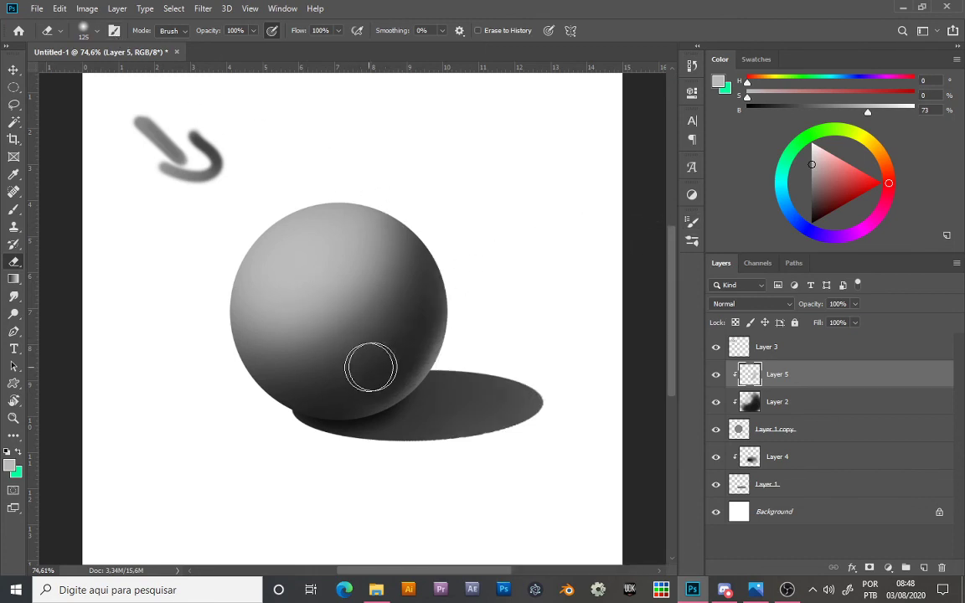
drag(401, 332, 418, 280)
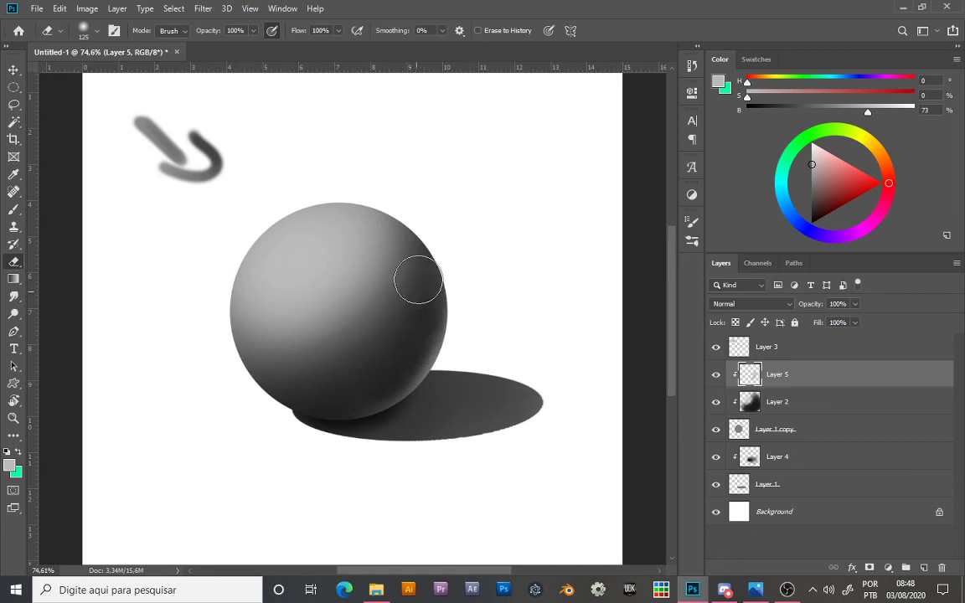
Step: Examine the sphere's reflected light and overall shading at reduced and enlarged view sizes
key(z)
drag(468, 254, 464, 260)
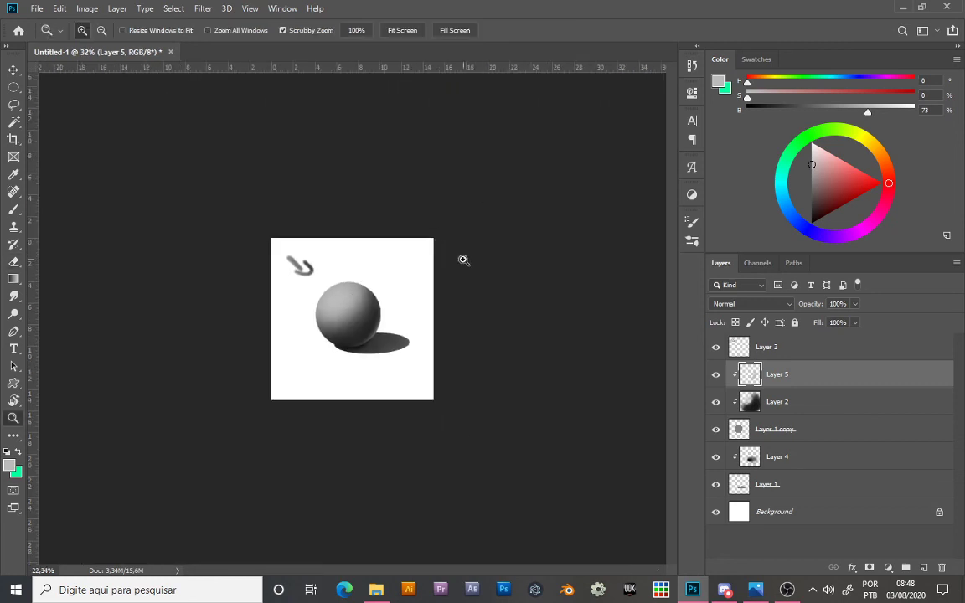
drag(413, 286, 462, 288)
key(r)
drag(464, 287, 441, 246)
key(Escape)
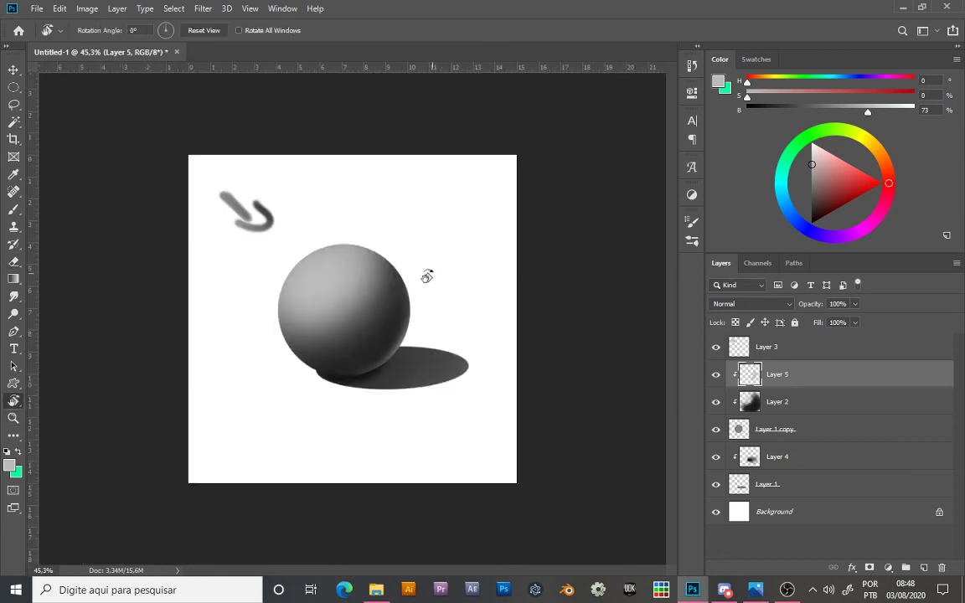
key(z)
drag(426, 311, 482, 315)
key(b)
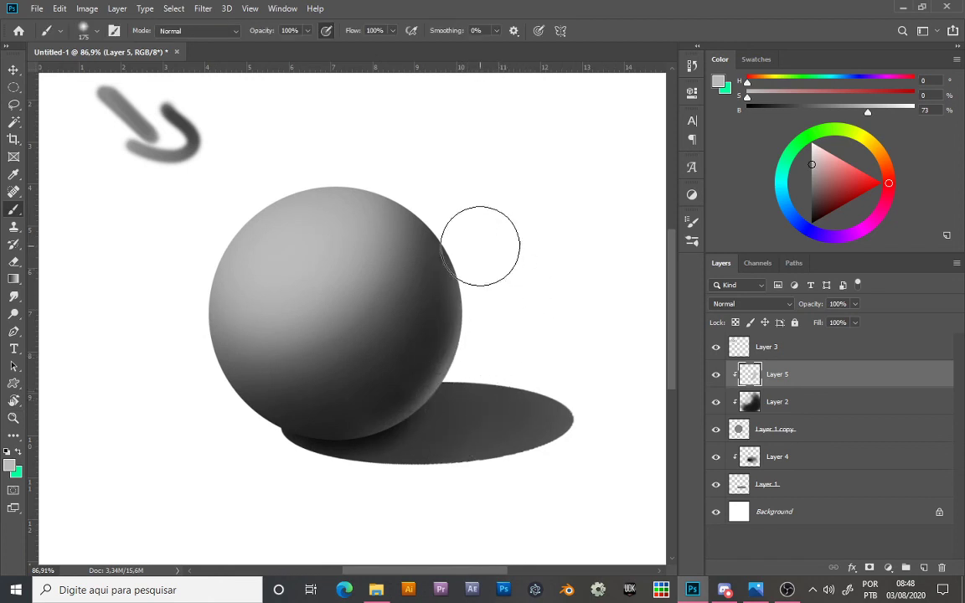
key(z)
mouse_move(520, 248)
mouse_down()
mouse_move(455, 255)
mouse_move(410, 281)
mouse_move(466, 308)
mouse_move(489, 338)
mouse_up()
key(r)
key(z)
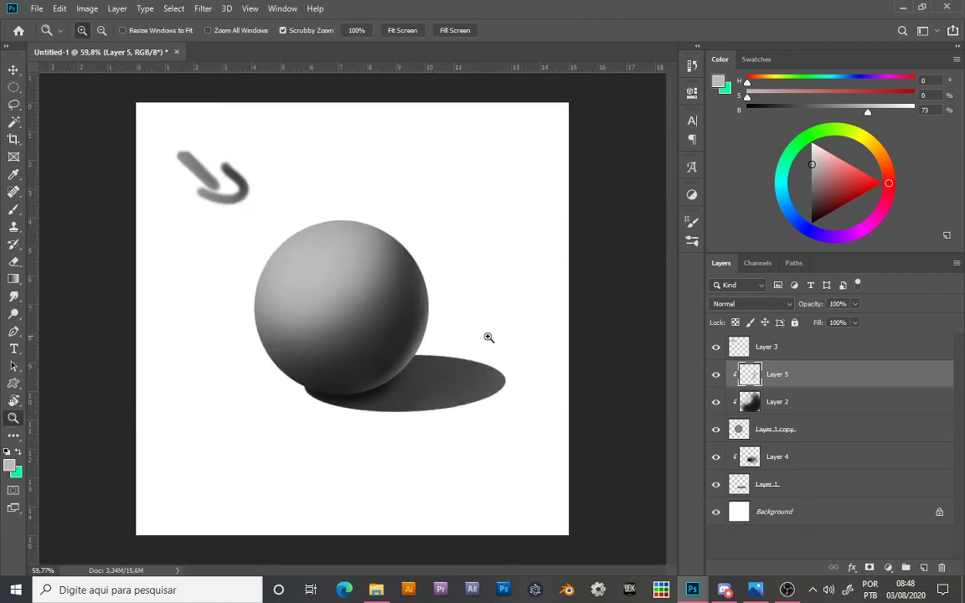
drag(439, 300, 470, 308)
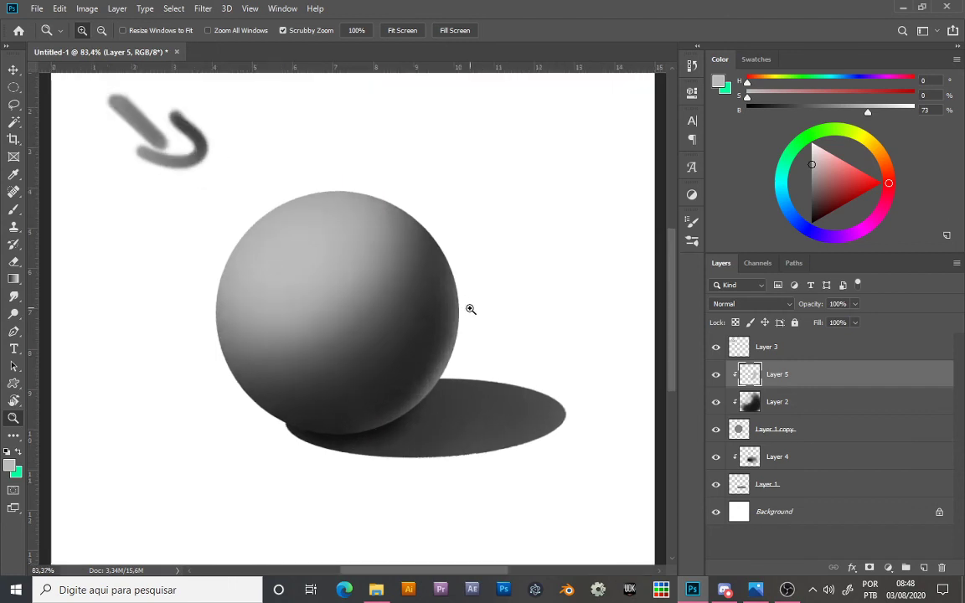
key(b)
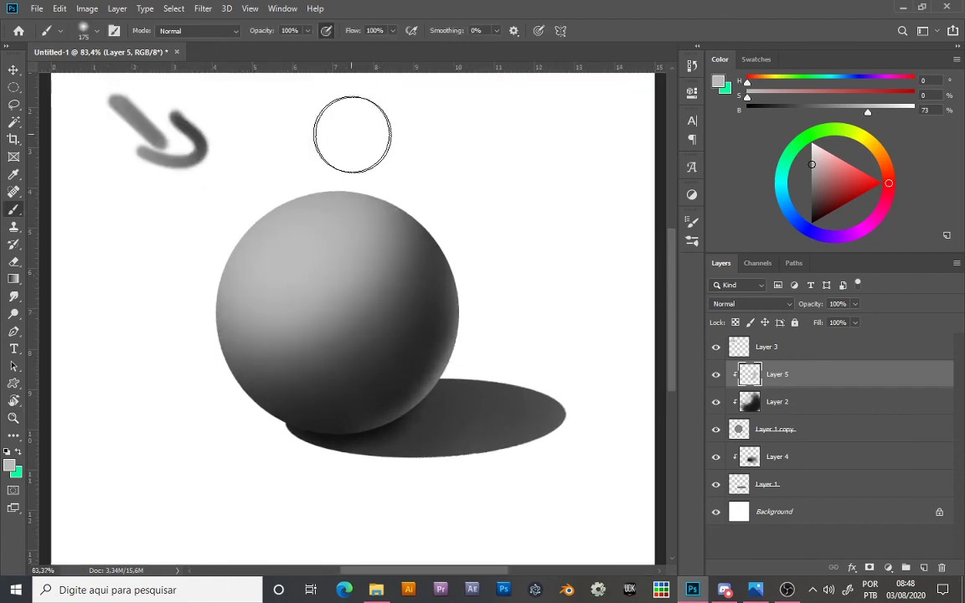
Step: Paint a soft light-grey test stroke with the 175 px brush on Layer 3, beyond the sphere's upper-right edge, and erase it
key(alt+bracketright)
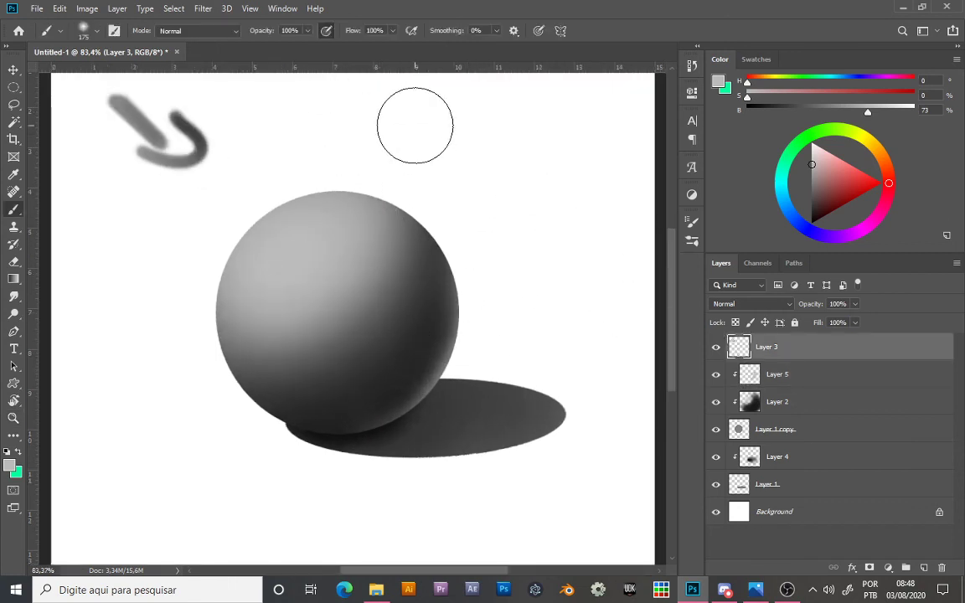
drag(414, 123, 536, 213)
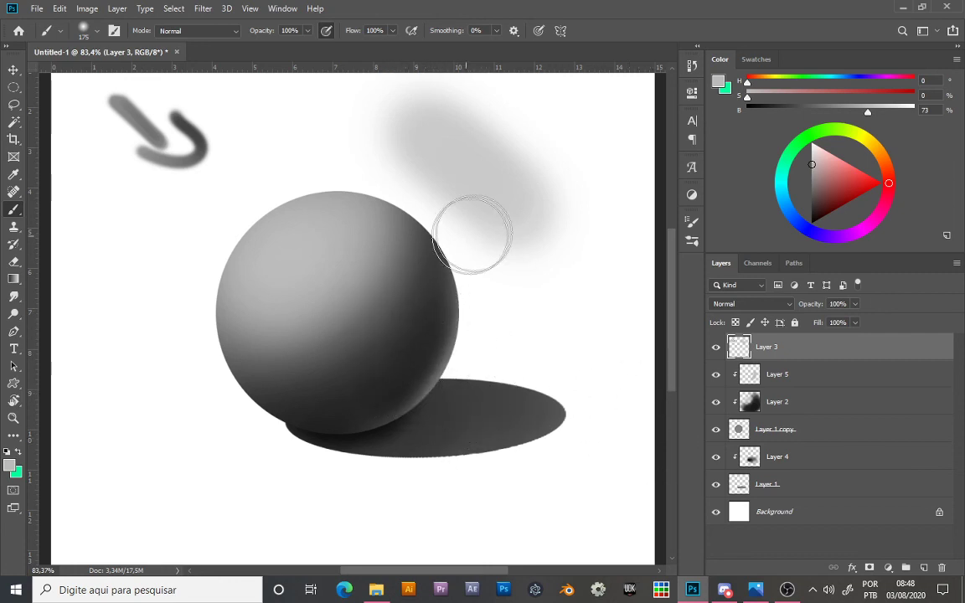
key(e)
mouse_move(509, 225)
mouse_down()
mouse_move(501, 145)
mouse_move(410, 118)
mouse_move(452, 173)
mouse_move(411, 160)
mouse_up()
Step: Add a new layer above Layer 4 and clip it to the cast shadow
click(750, 373)
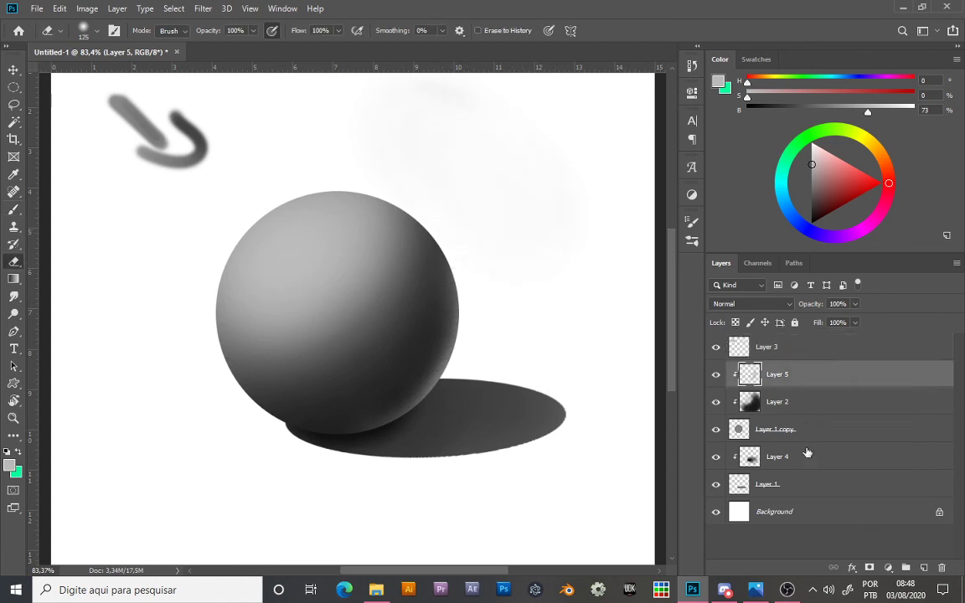
click(767, 459)
click(924, 567)
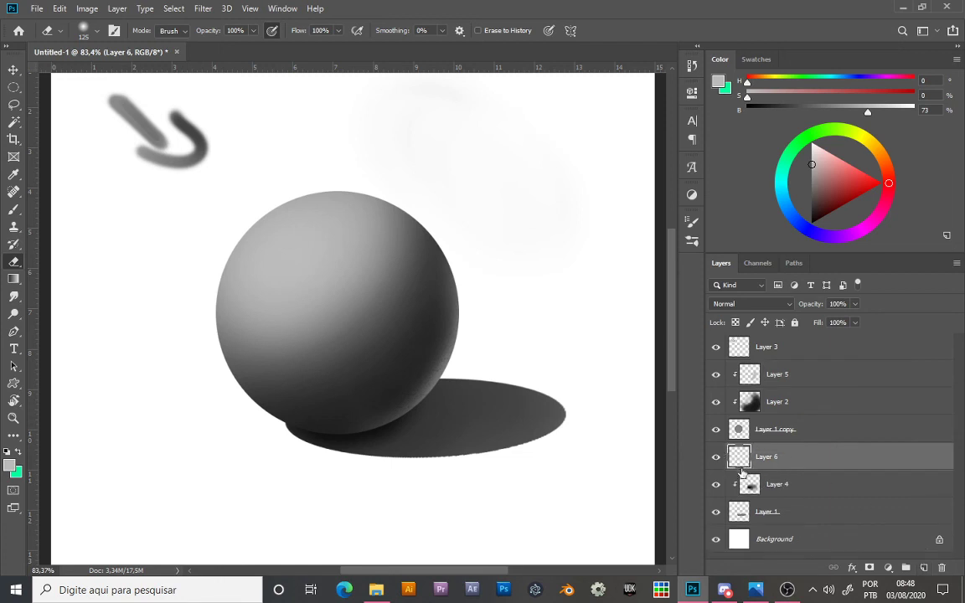
drag(762, 465, 757, 489)
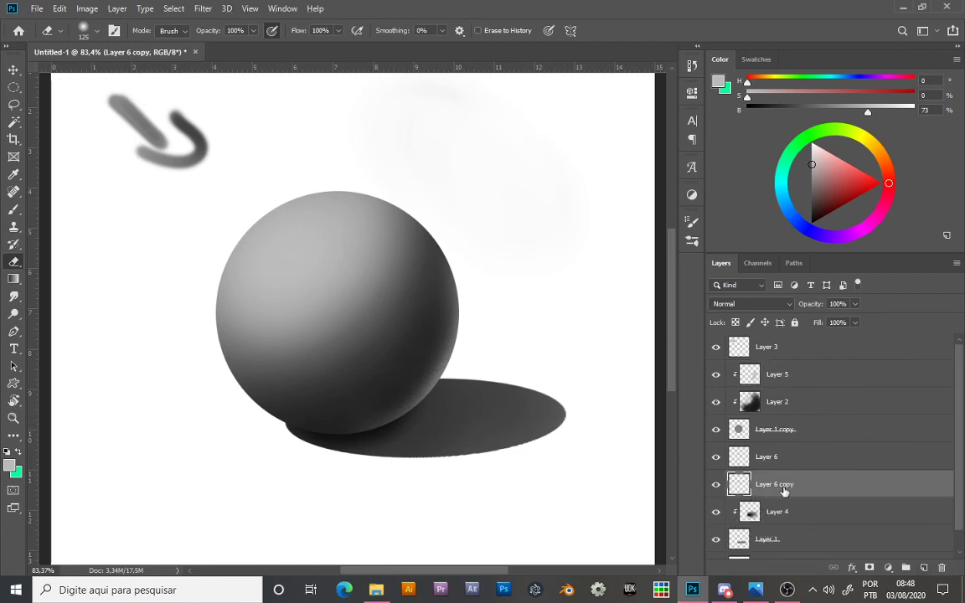
key(ctrl+z)
alt+click(788, 467)
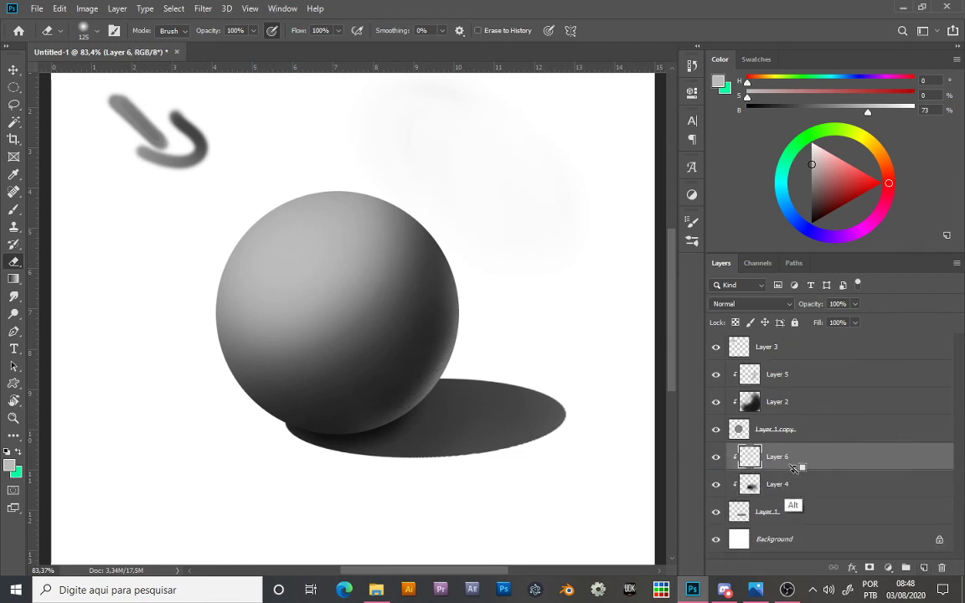
Step: Sample a mid grey at 51% brightness from the sphere and paint soft bounce light in the cast shadow with a 175 px brush
key(b)
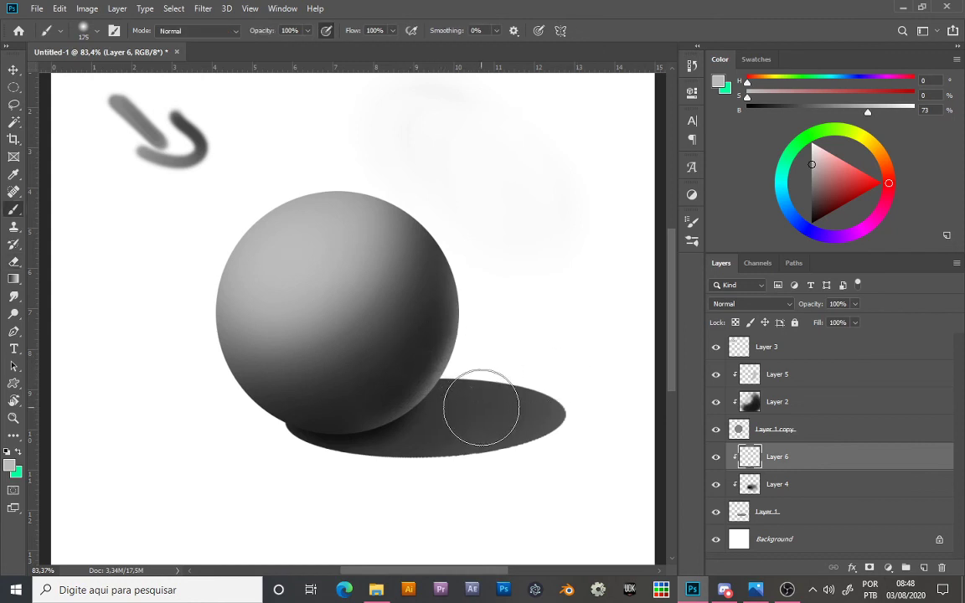
alt+click(391, 253)
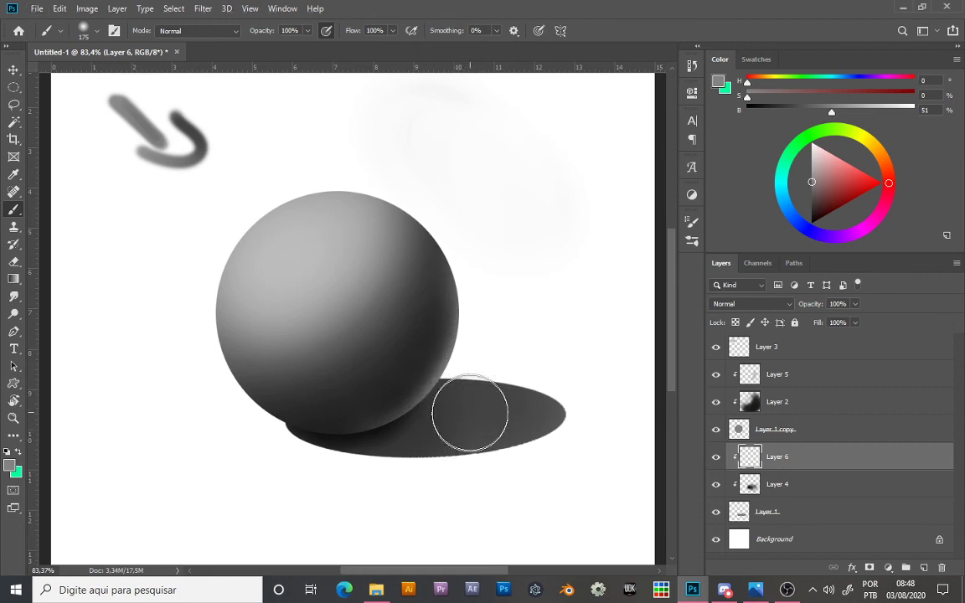
mouse_move(470, 413)
mouse_down()
mouse_move(447, 434)
mouse_move(471, 395)
mouse_move(471, 409)
mouse_move(446, 425)
mouse_move(444, 417)
mouse_move(479, 399)
mouse_move(444, 426)
mouse_move(472, 400)
mouse_move(473, 430)
mouse_move(493, 390)
mouse_move(460, 430)
mouse_move(479, 410)
mouse_move(412, 427)
mouse_up()
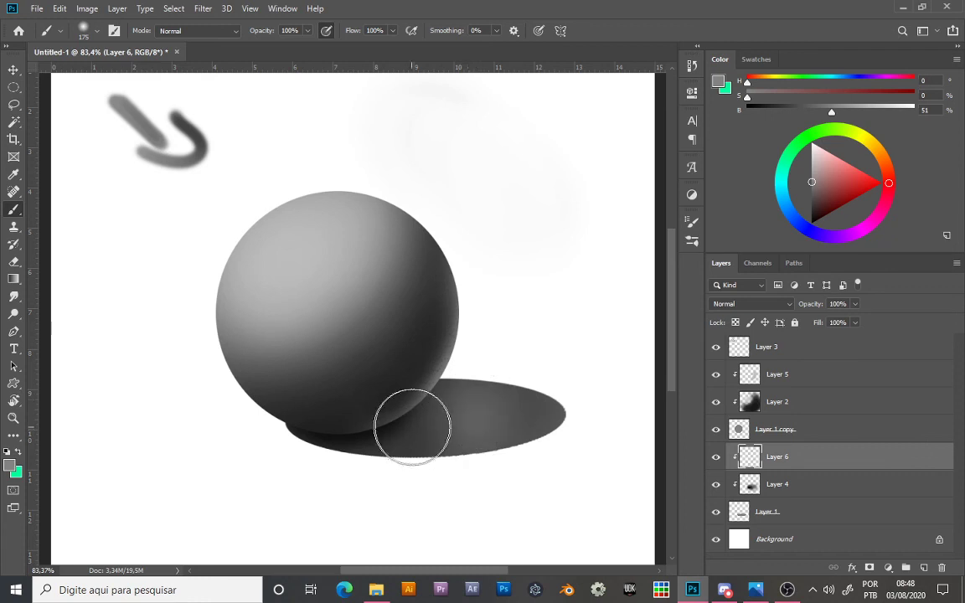
key(z)
mouse_move(517, 299)
mouse_down()
mouse_move(527, 315)
mouse_move(503, 317)
mouse_move(533, 331)
mouse_up()
key(r)
drag(508, 390, 508, 366)
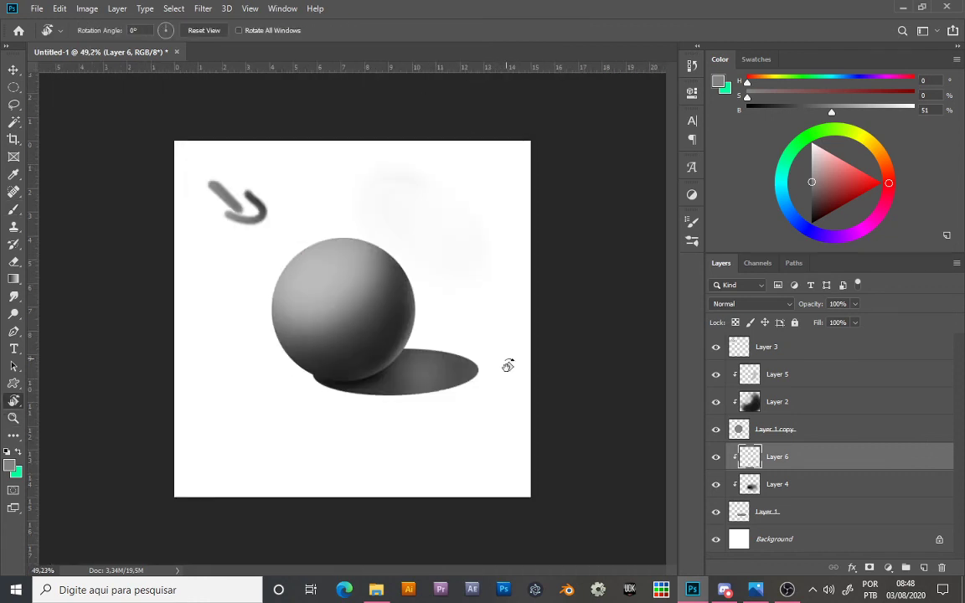
Step: Sample a near-black at 9% brightness from beneath the sphere and darken the outer end of the cast shadow
key(b)
drag(392, 383, 441, 400)
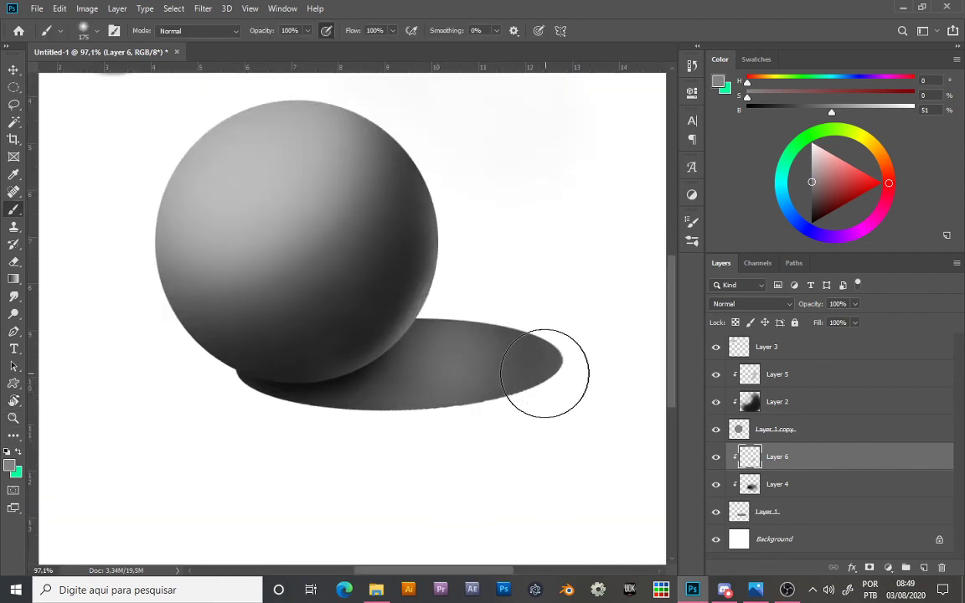
key(alt)
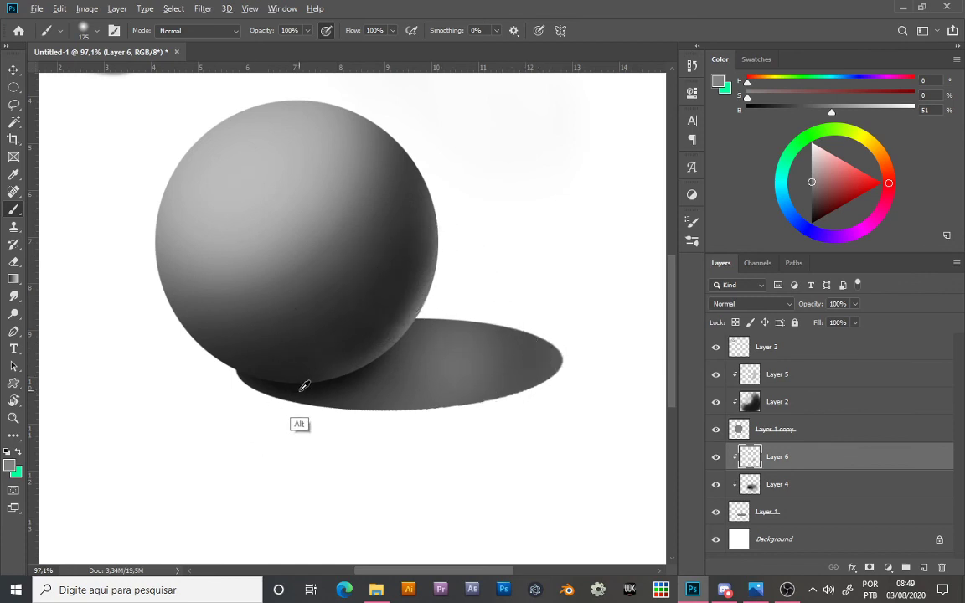
alt+click(302, 388)
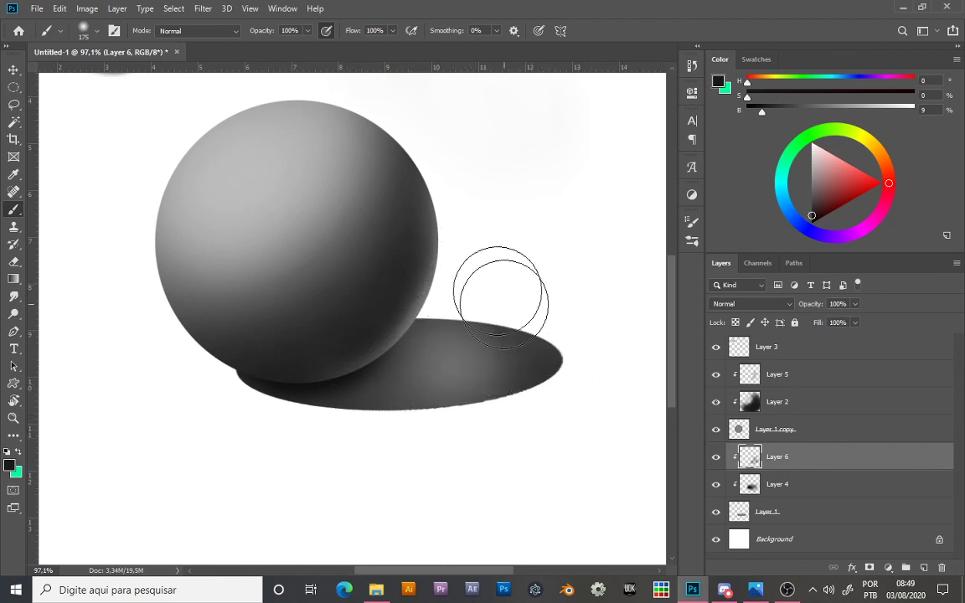
Step: Rework the cast shadow's bounce light with a 70% brightness grey from the sphere, blending its edges with a 19% grey from the shadow
key(z)
scroll(459, 247, down, 6)
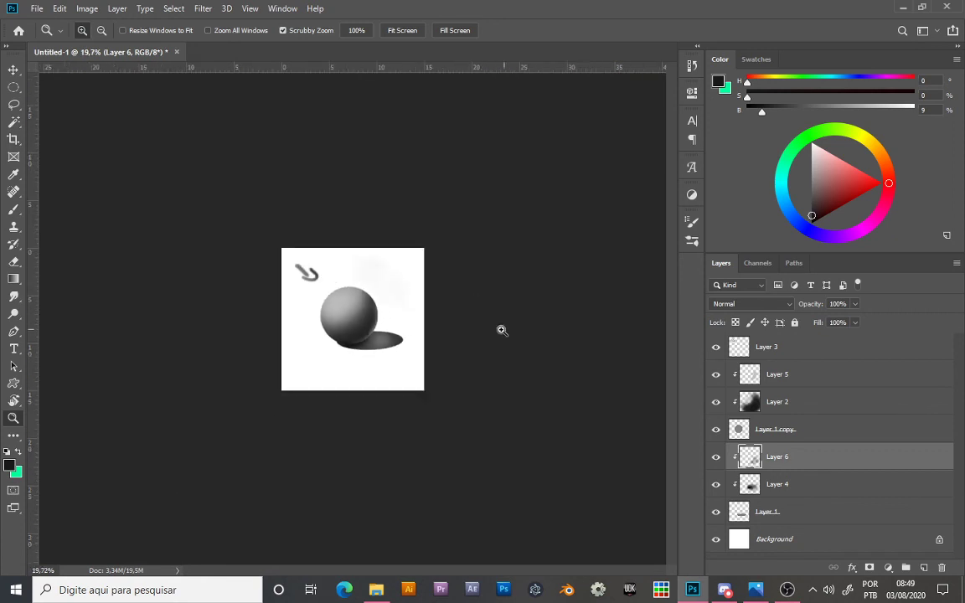
scroll(500, 329, up, 4)
key(r)
drag(475, 366, 480, 299)
key(Escape)
key(z)
drag(445, 362, 505, 380)
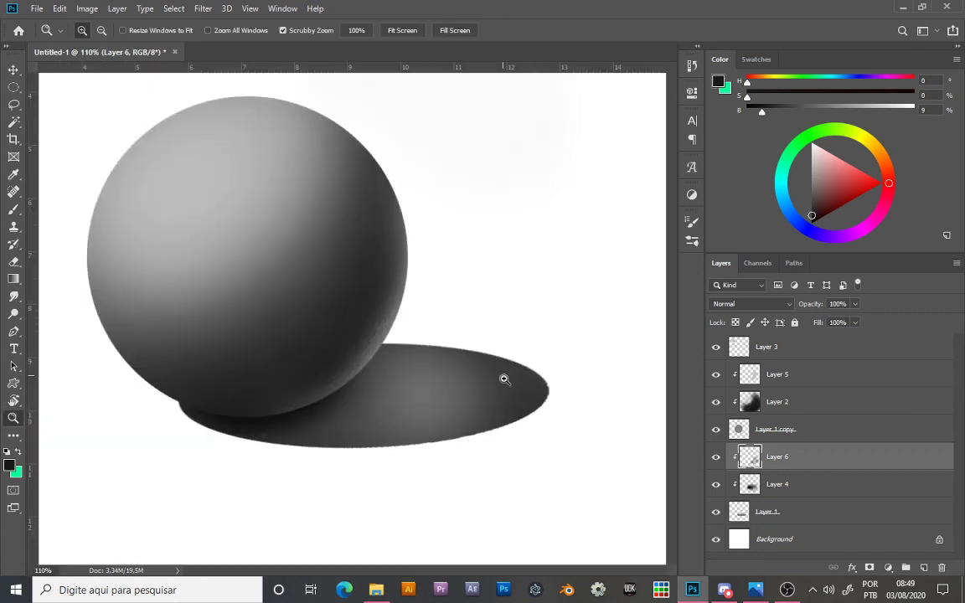
key(b)
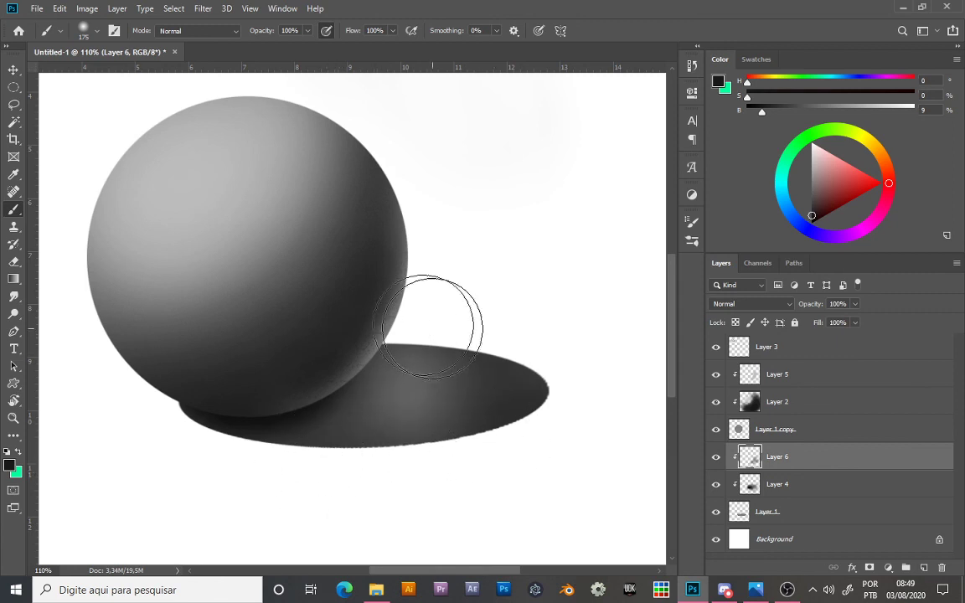
alt+click(252, 218)
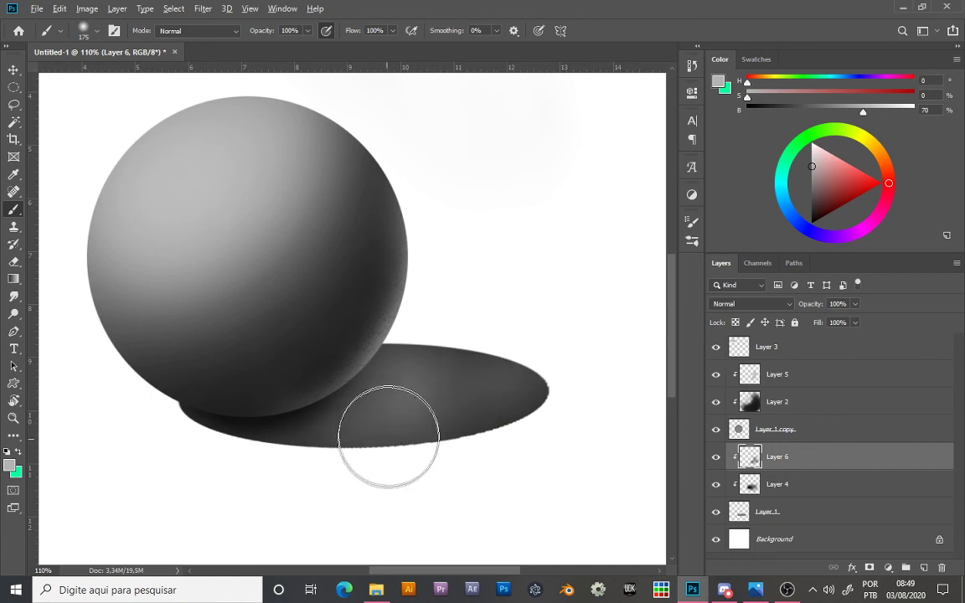
alt+click(507, 393)
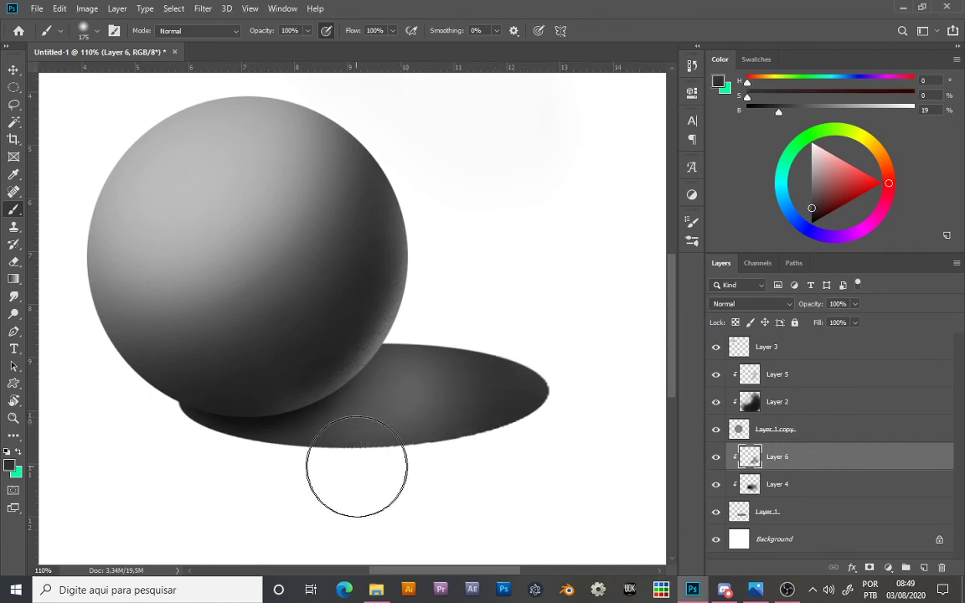
Step: Sample a dark grey at 21% brightness from the shadow's far end and tone down the bounce light in its middle
key(z)
scroll(445, 261, down, 6)
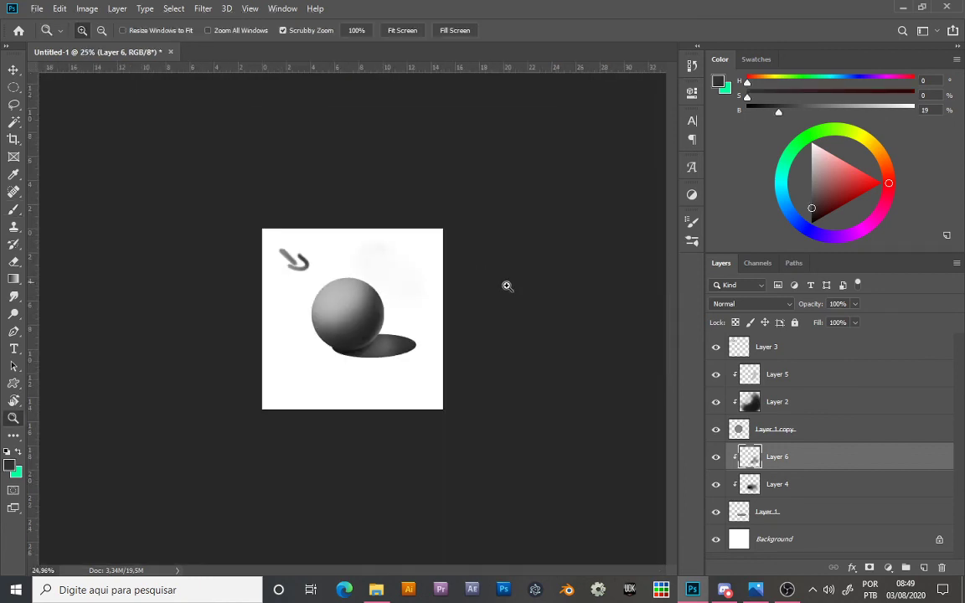
drag(415, 301, 485, 319)
key(r)
drag(469, 322, 461, 286)
key(Escape)
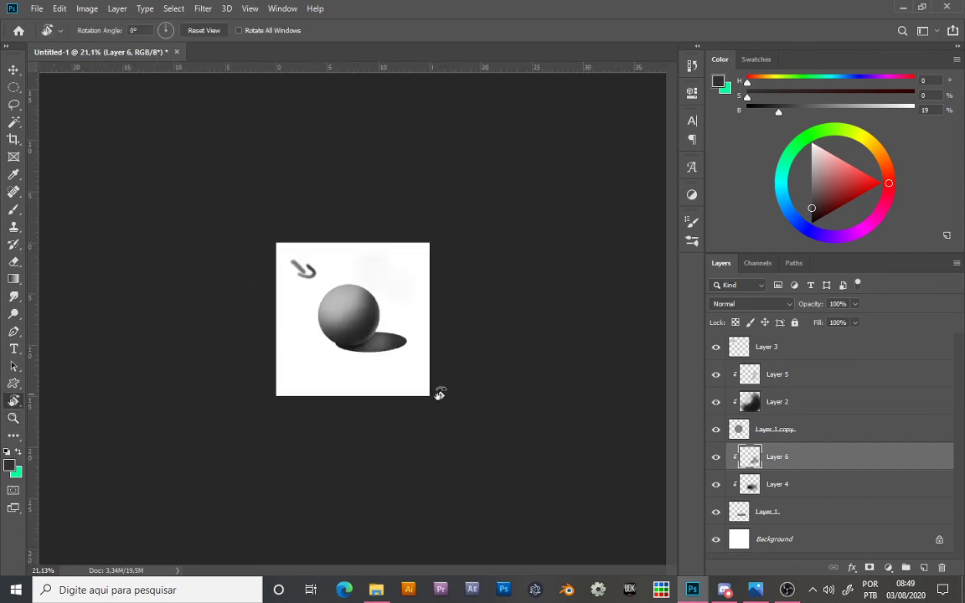
key(z)
drag(440, 392, 479, 363)
drag(428, 343, 495, 371)
key(b)
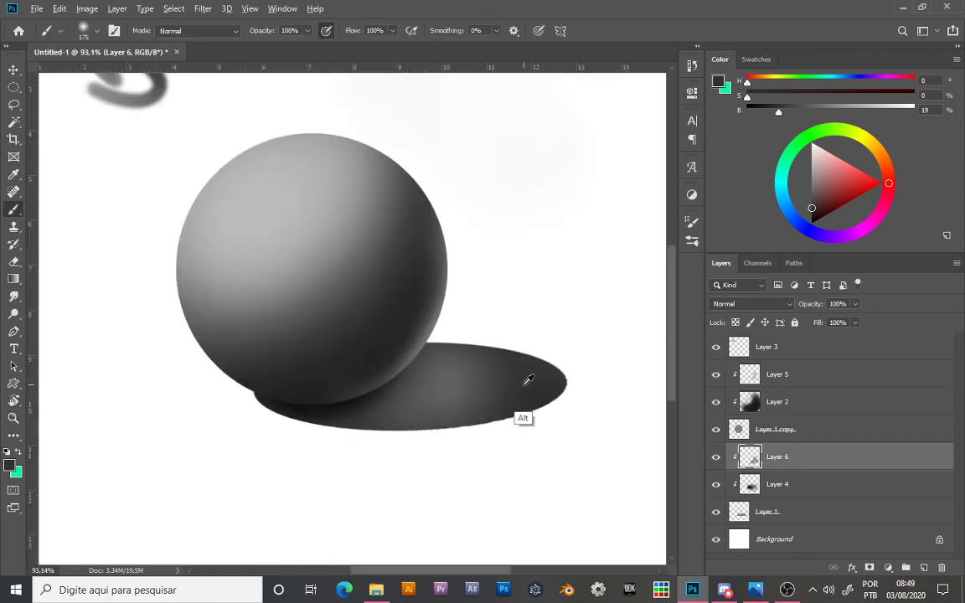
alt+click(546, 367)
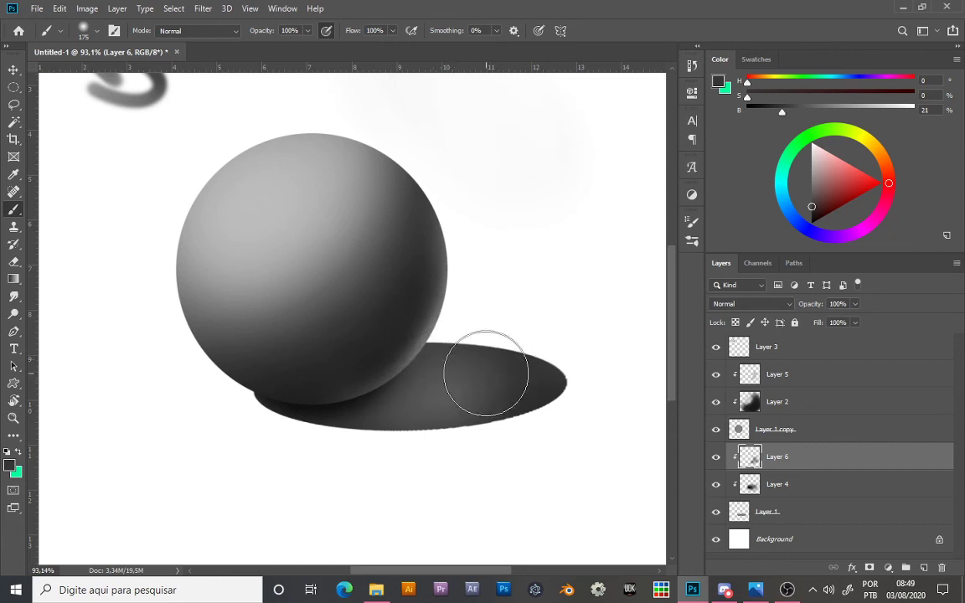
Step: Add a new layer above Layer 5 and clip it to the sphere
key(z)
mouse_move(482, 281)
mouse_down()
mouse_move(460, 280)
mouse_move(479, 283)
mouse_move(453, 293)
mouse_up()
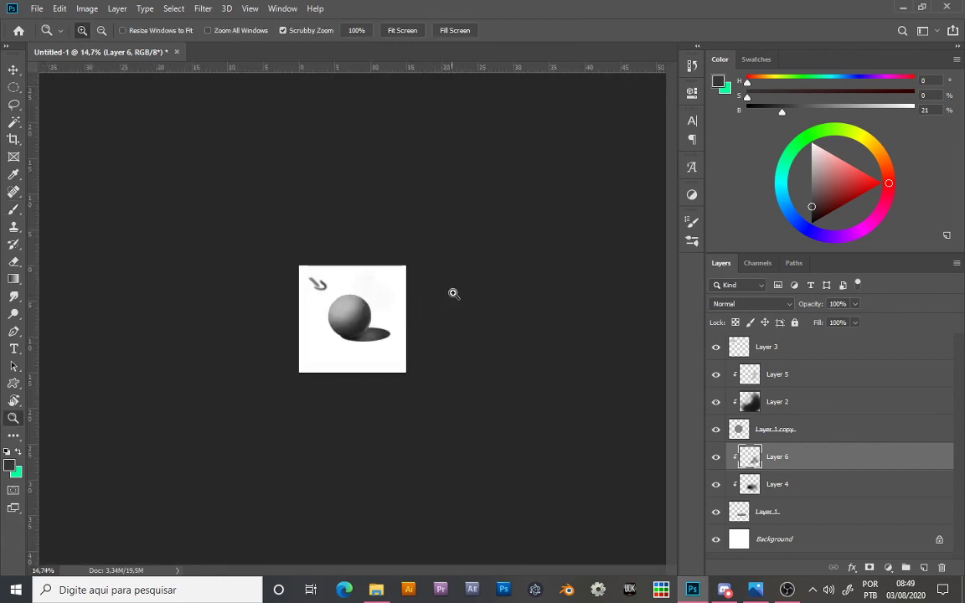
drag(403, 312, 462, 317)
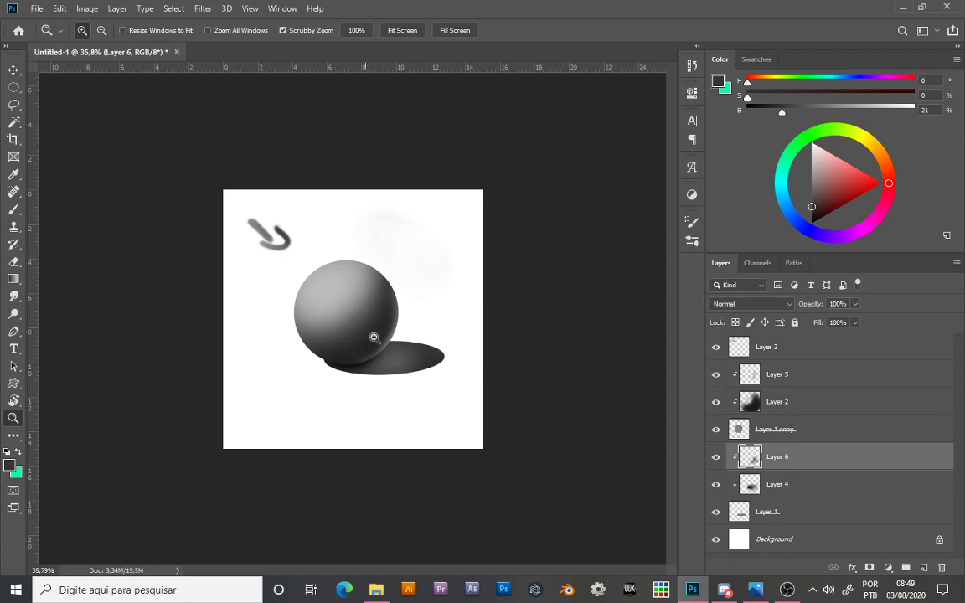
drag(403, 328, 468, 310)
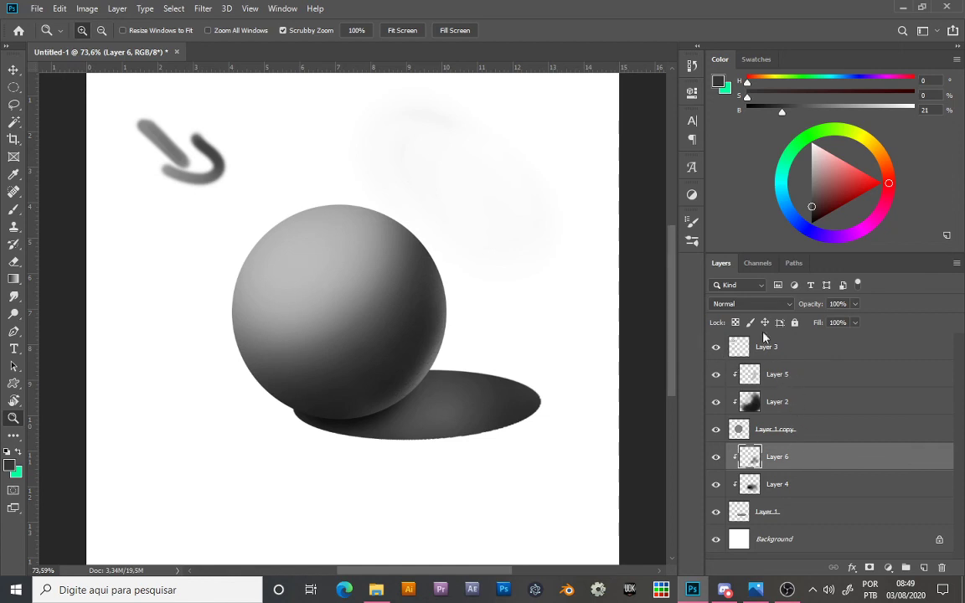
click(778, 355)
click(799, 384)
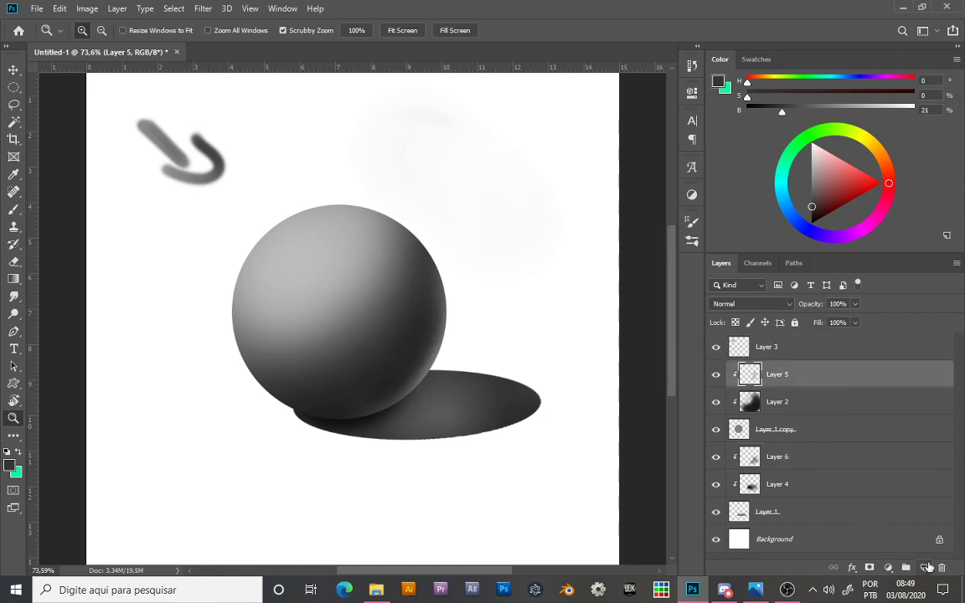
click(925, 567)
alt+click(749, 384)
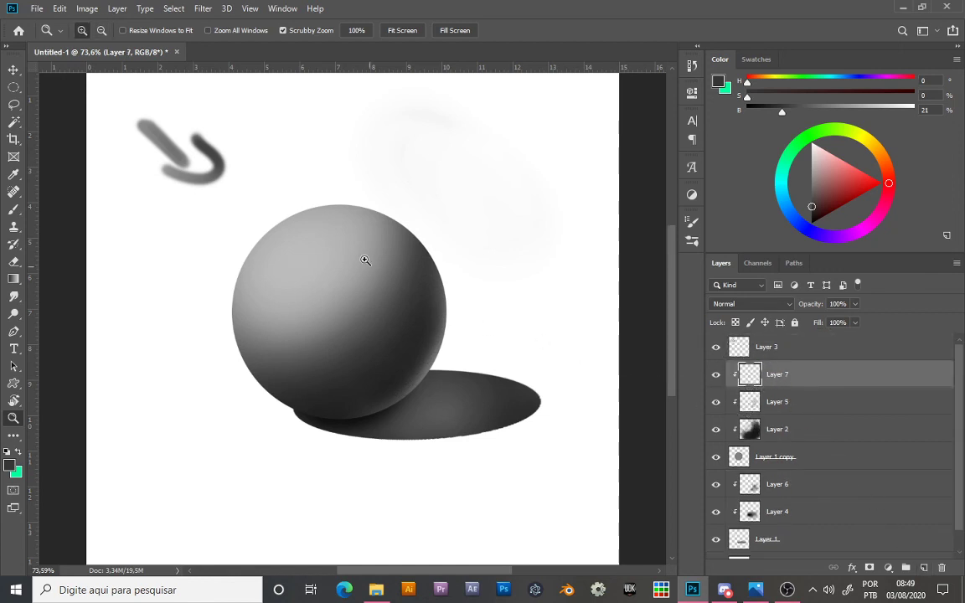
Step: Sample the sphere's light grey, raise its brightness to 94%, and paint a small highlight near the sphere's top with a 20 px brush
drag(267, 193, 358, 216)
key(b)
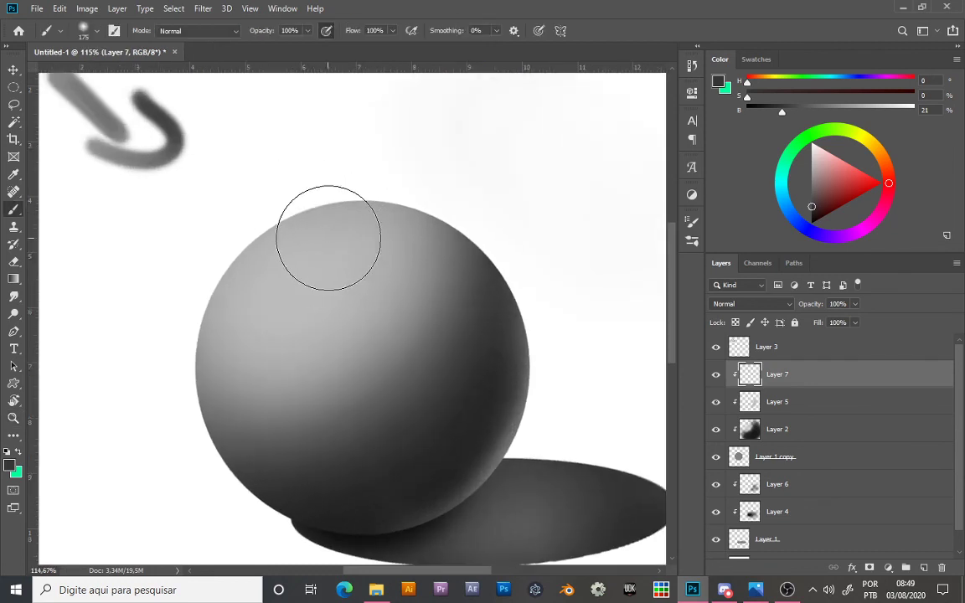
key(bracketleft)
key(bracketleft)
key(bracketleft)
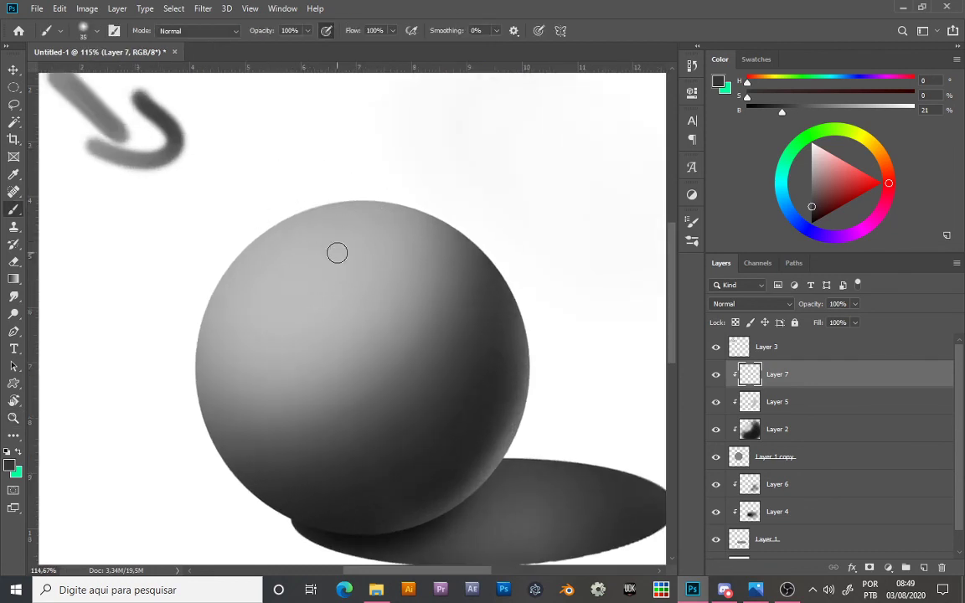
alt+click(342, 265)
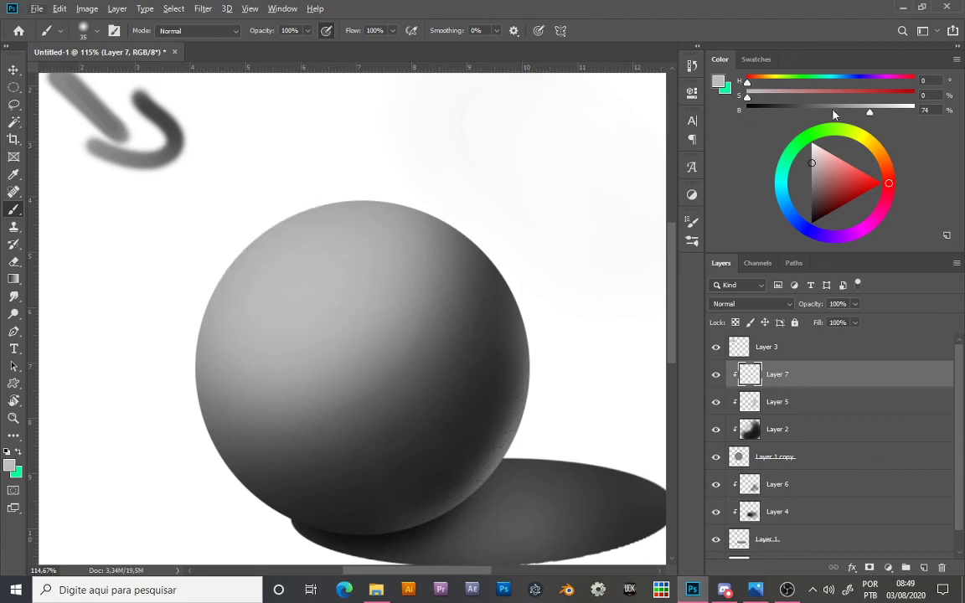
drag(871, 117, 902, 116)
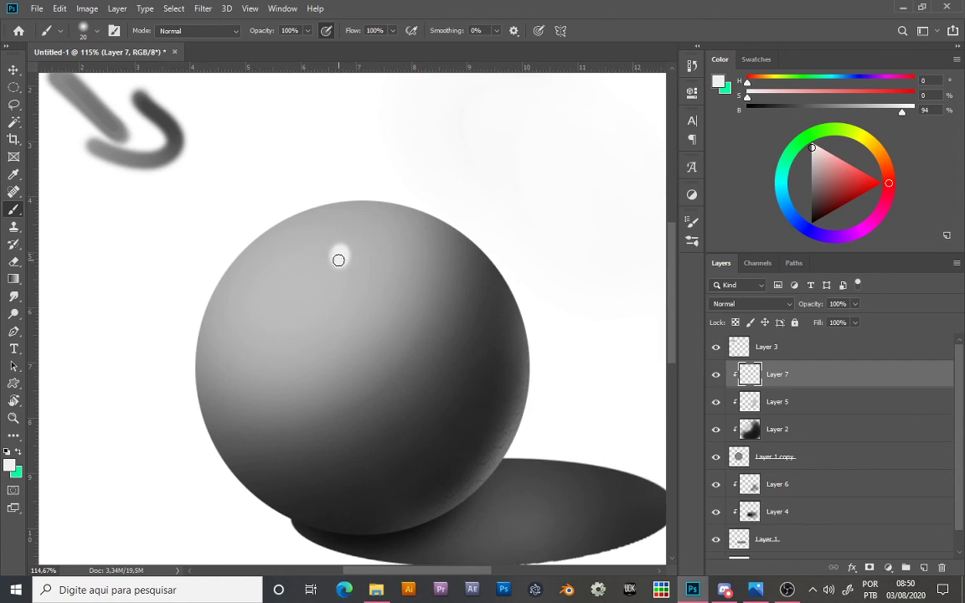
Step: Erase the small highlight near the sphere's top with a 125 px soft eraser
key(z)
drag(448, 197, 408, 258)
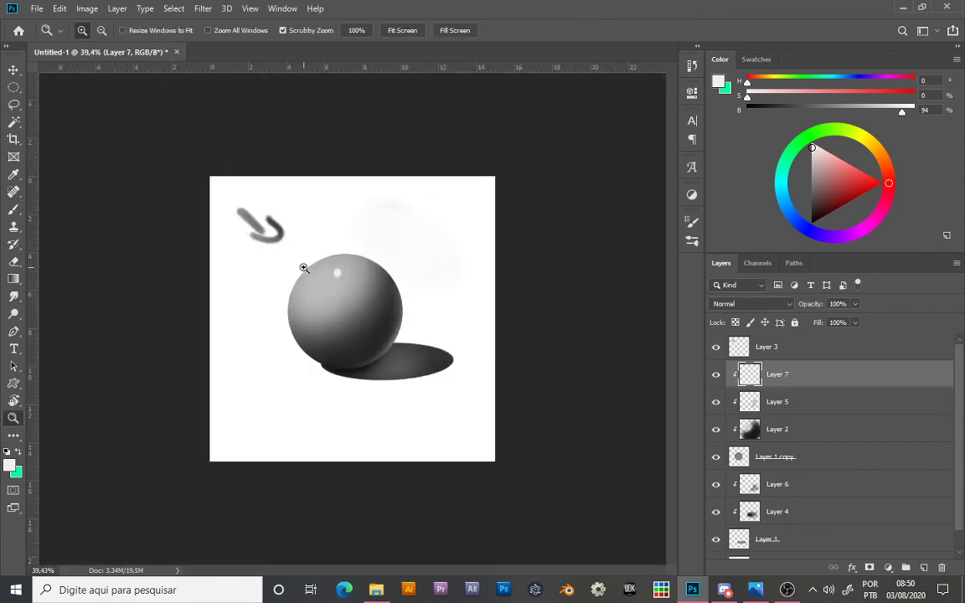
drag(303, 267, 355, 274)
key(e)
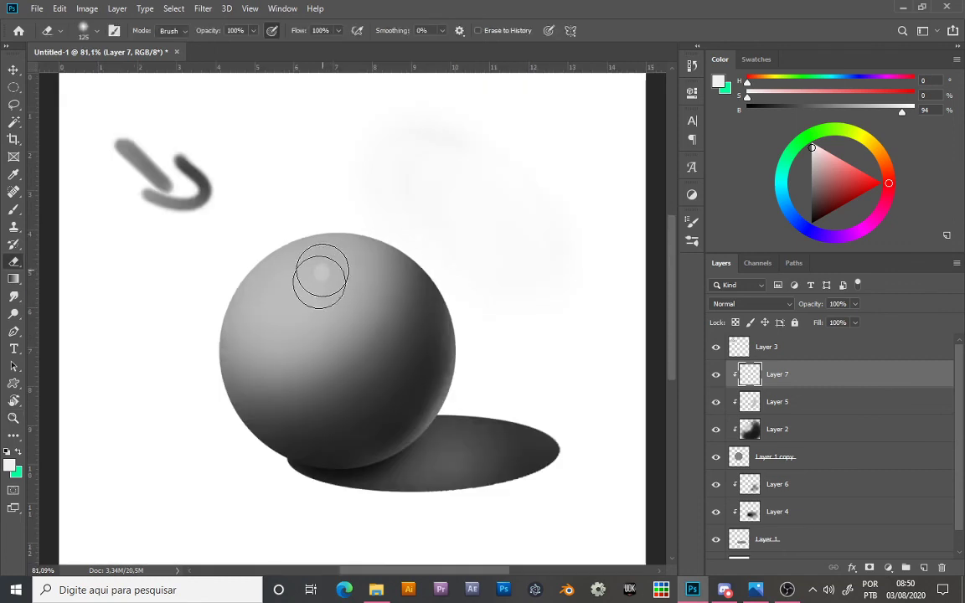
Step: Try a narrow vertical oval highlight near the sphere's top with the 20 px brush
key(b)
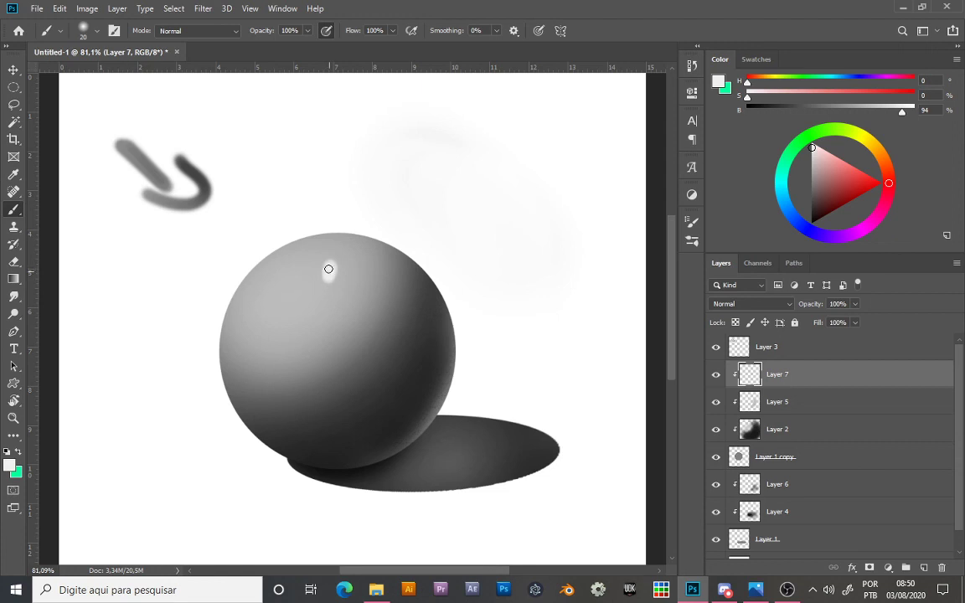
key(z)
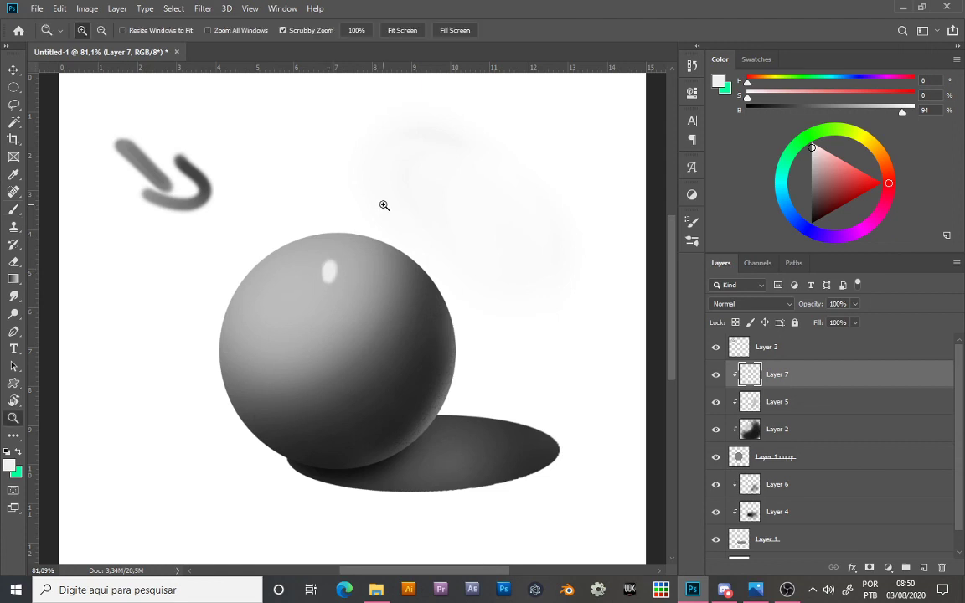
drag(384, 205, 315, 264)
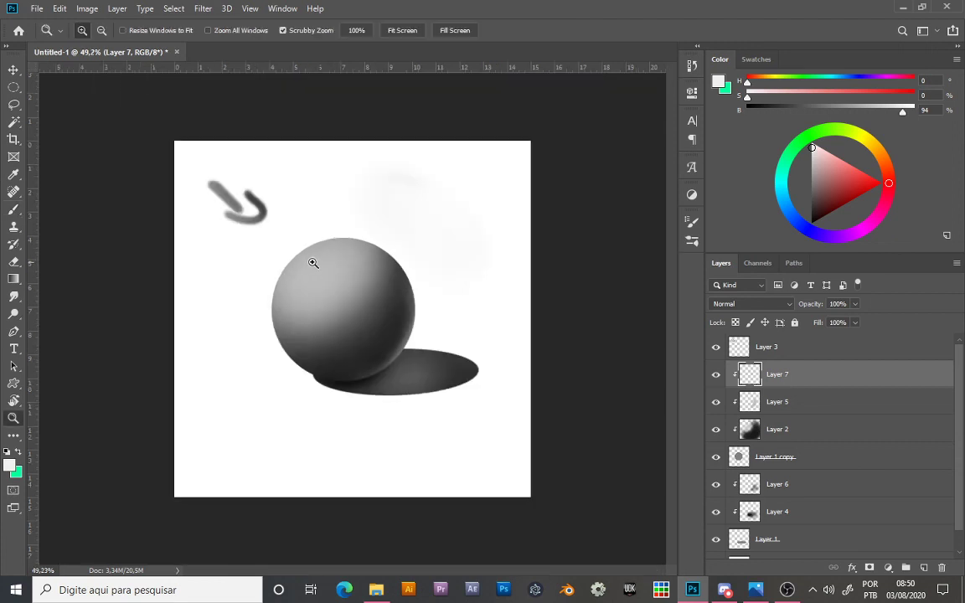
Step: Paint a slanted highlight on the sphere's upper-left area with the 20 px brush in the 94% brightness grey
key(b)
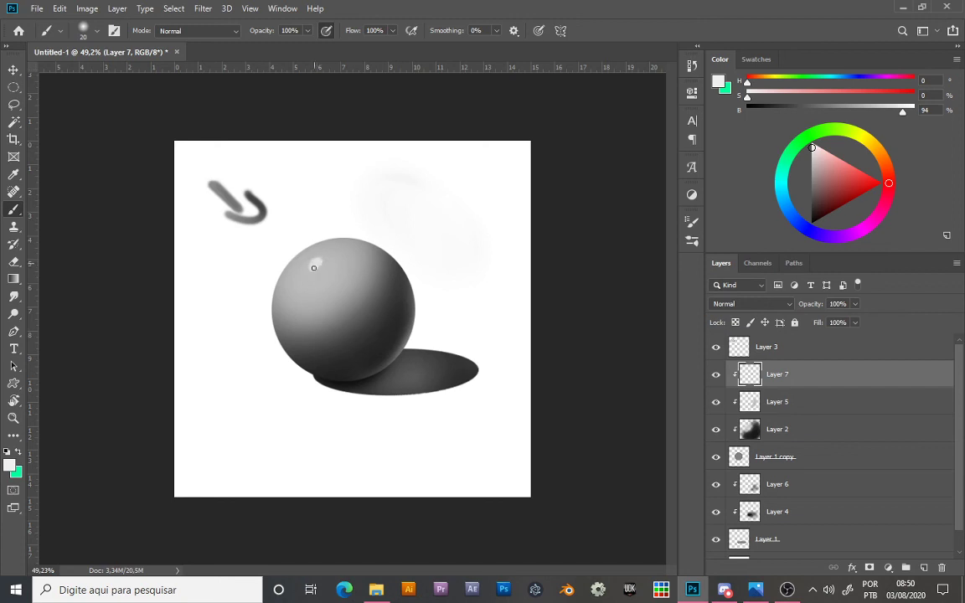
key(z)
alt+click(410, 269)
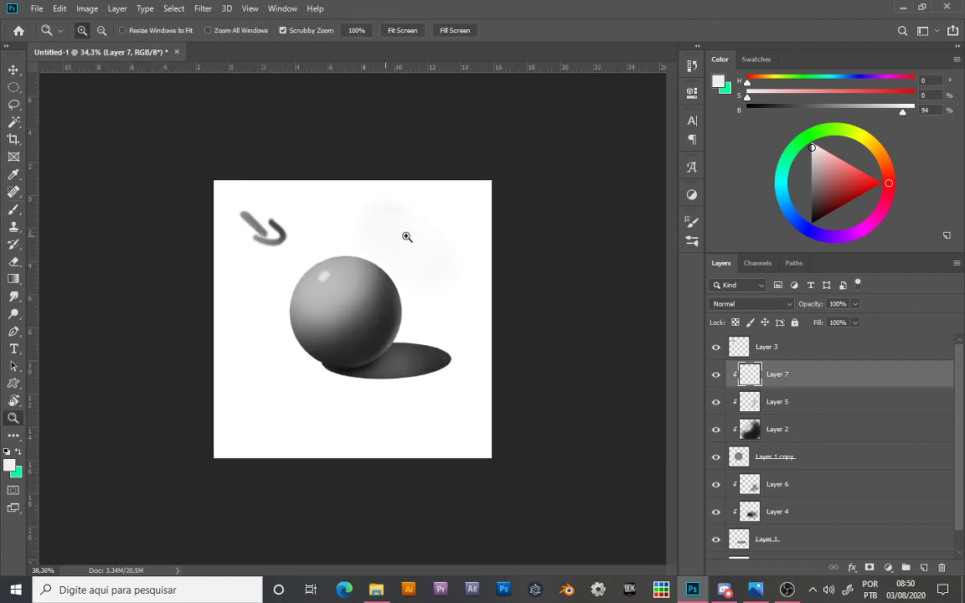
drag(405, 237, 289, 260)
key(b)
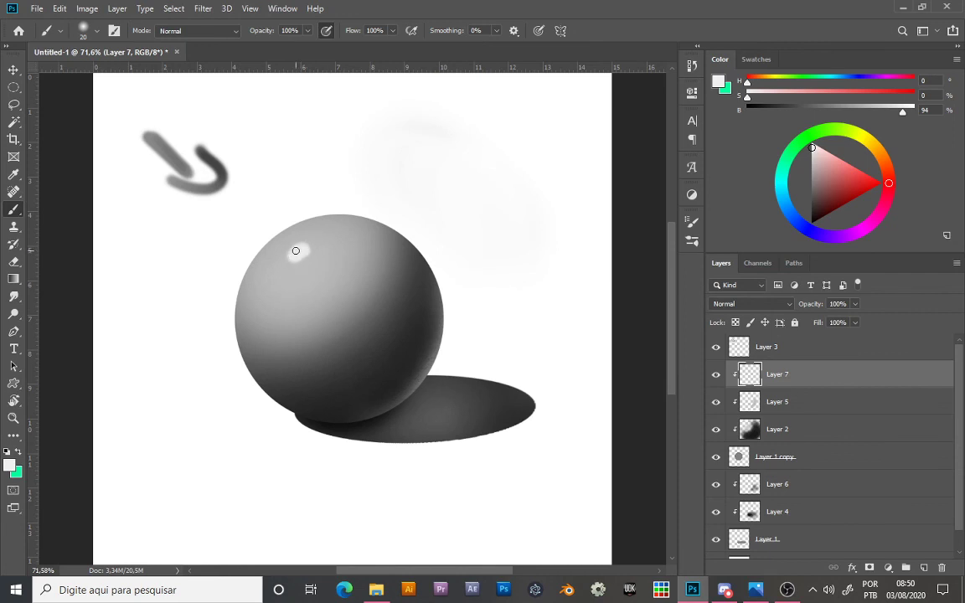
Step: Trim the lower edge of the upper-left highlight into a curve with a 35 px eraser and check it at reduced size
key(e)
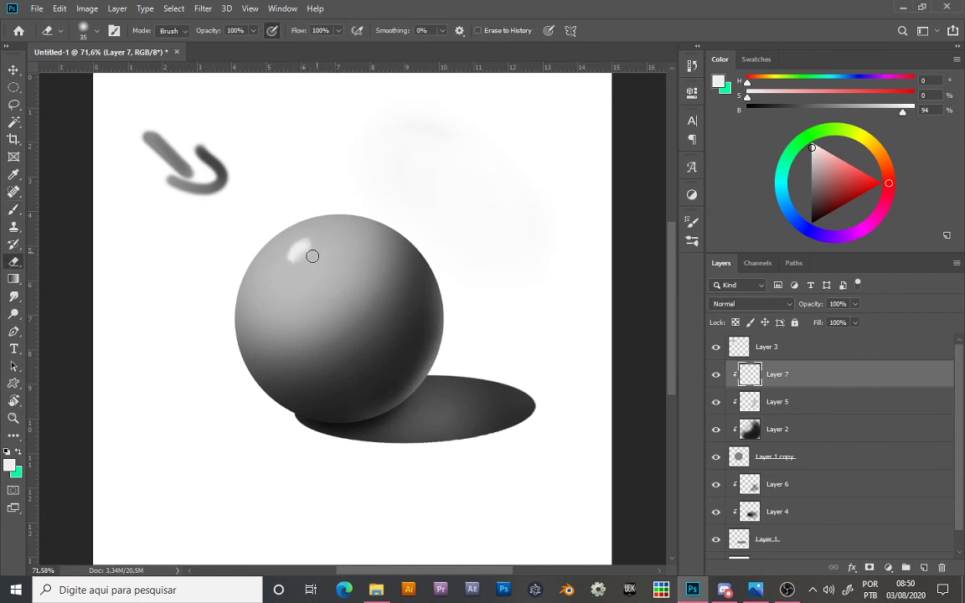
key(z)
scroll(362, 200, down, 6)
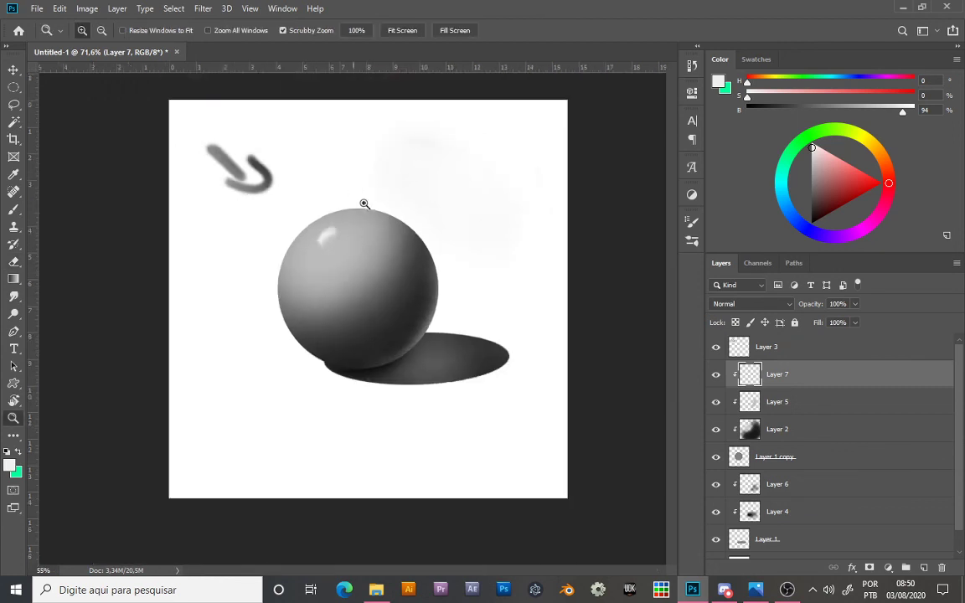
scroll(433, 284, up, 2)
scroll(432, 284, up, 3)
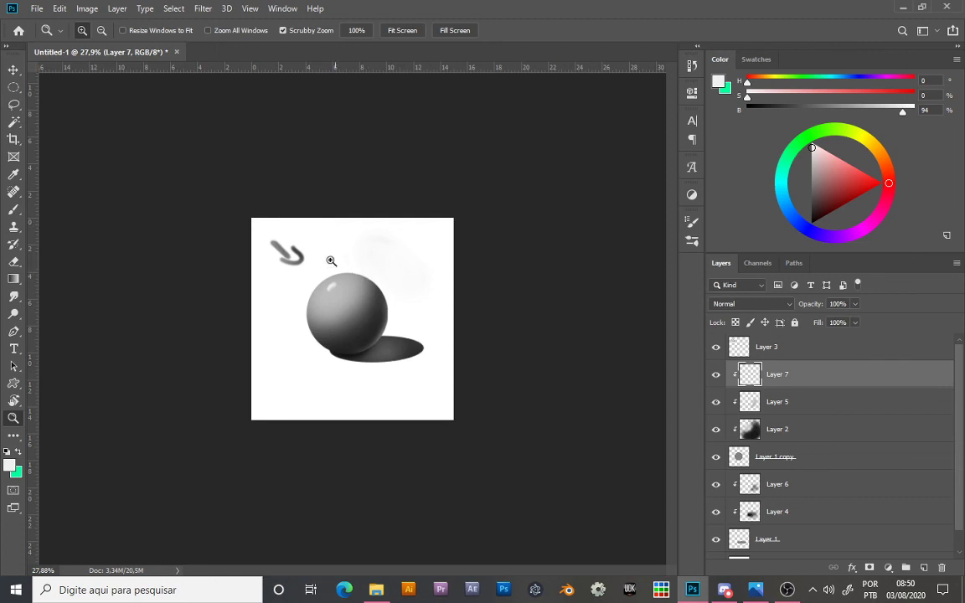
Step: Paint a squarish window-shaped reflection beside the curved highlight, refining its outline with a 9 px brush
scroll(331, 261, up, 6)
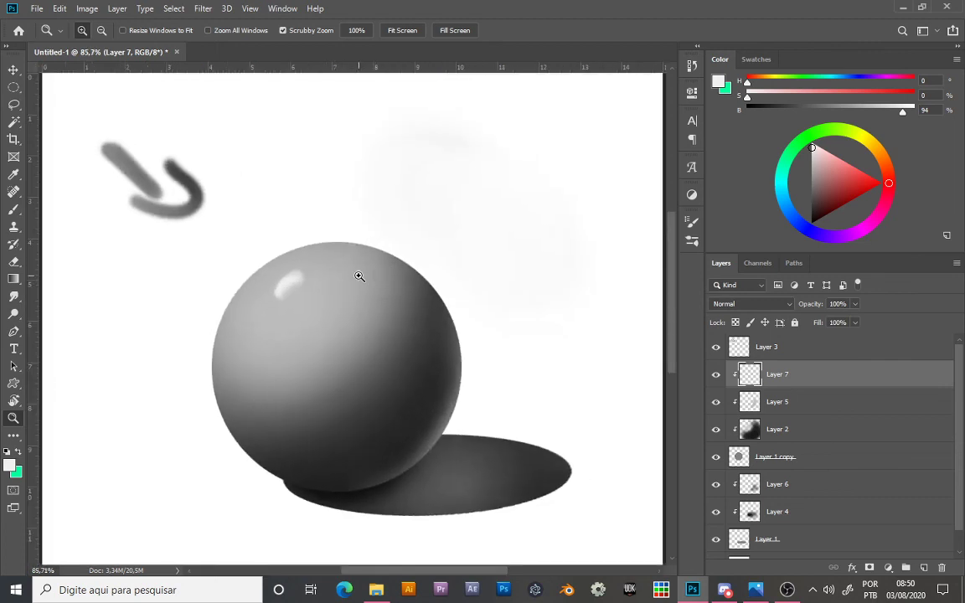
key(b)
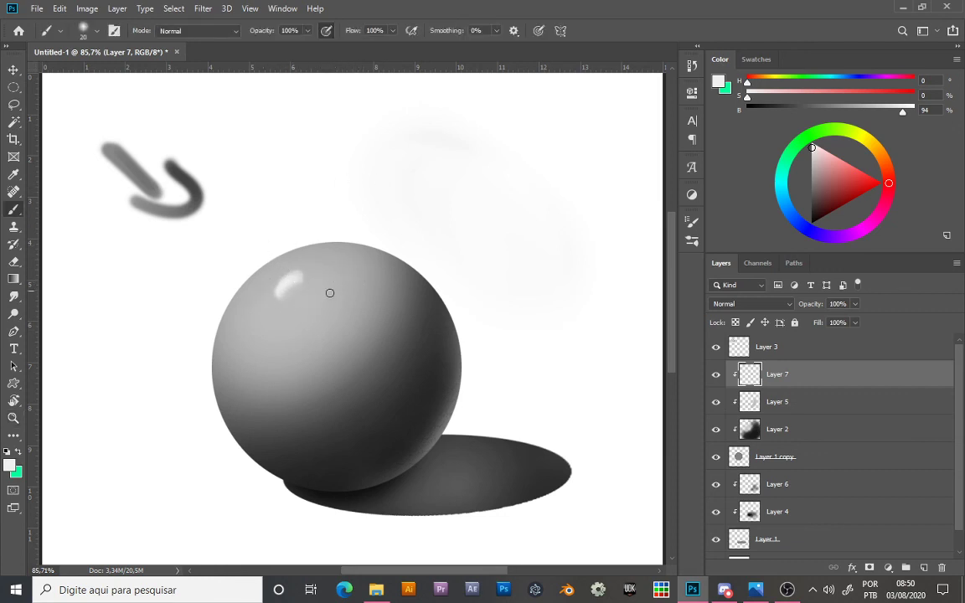
mouse_move(331, 274)
mouse_down()
mouse_move(329, 287)
mouse_move(342, 290)
mouse_move(344, 275)
mouse_up()
key(z)
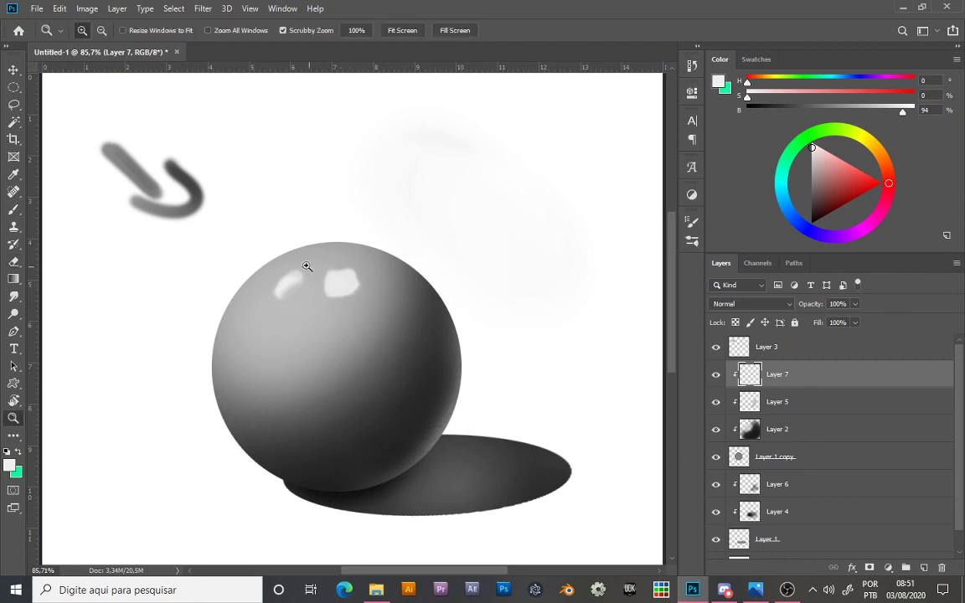
drag(306, 269, 333, 270)
key(b)
key(bracketleft)
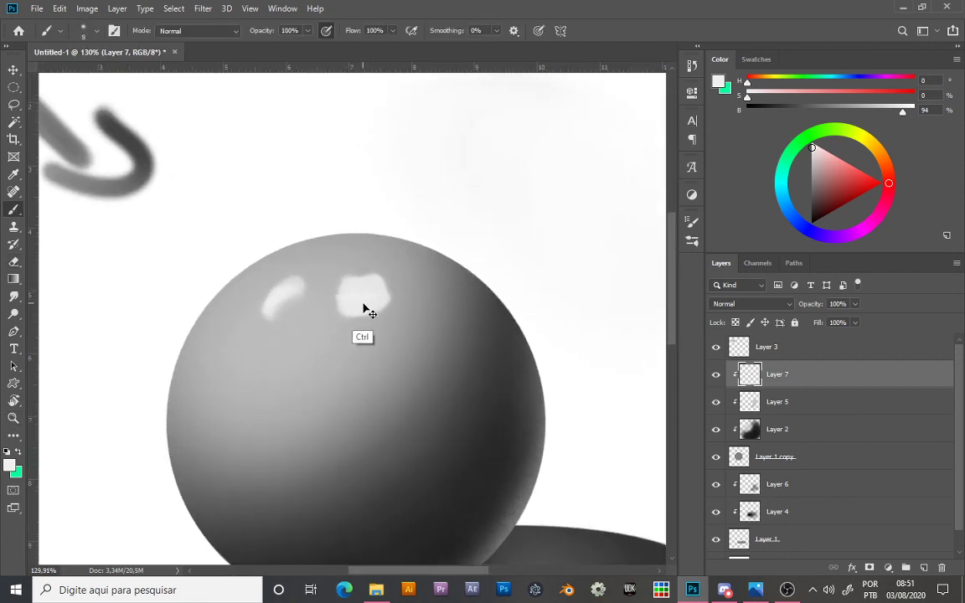
Step: Erase a cross through the squarish reflection with a 10 px eraser to form four window panes
key(e)
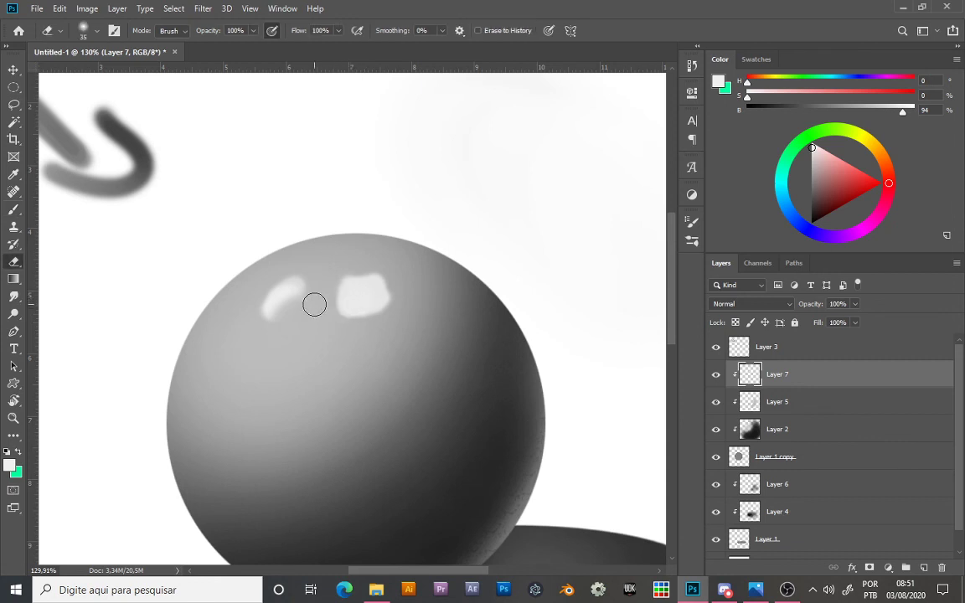
key(bracketleft)
mouse_move(339, 294)
mouse_down()
mouse_move(387, 294)
mouse_move(363, 276)
mouse_move(365, 318)
mouse_up()
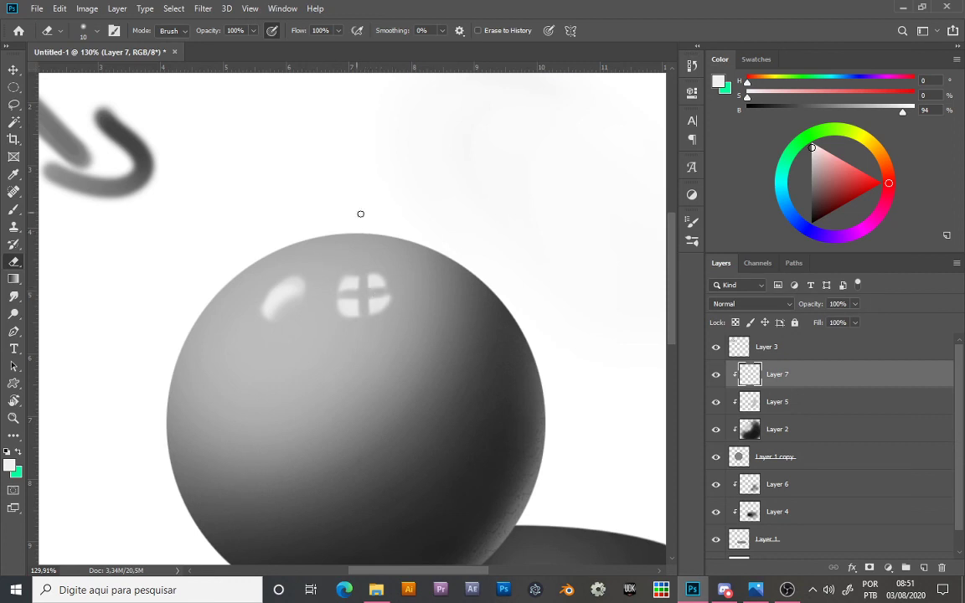
key(z)
scroll(399, 230, down, 5)
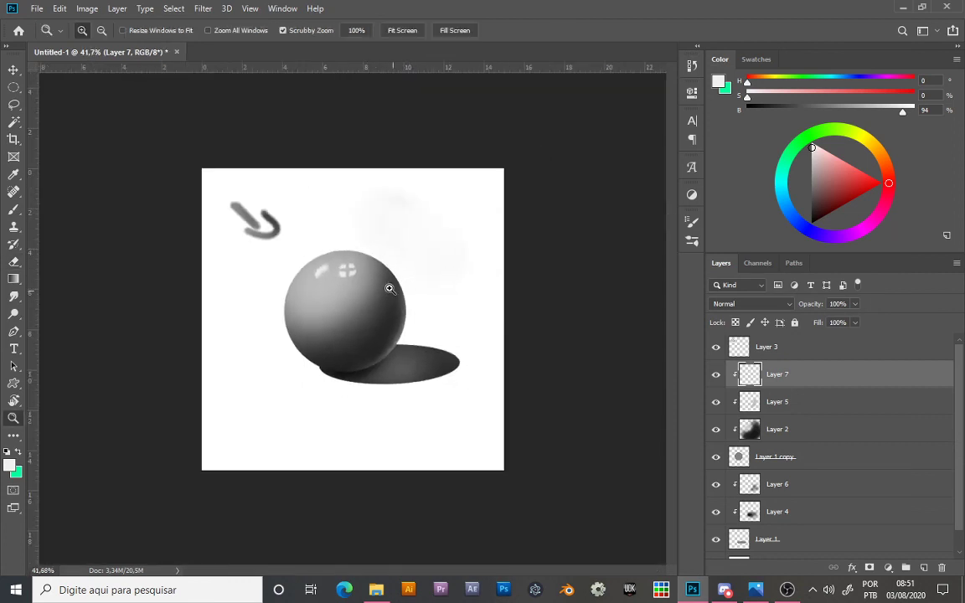
scroll(402, 289, up, 3)
scroll(427, 306, down, 2)
scroll(403, 302, up, 1)
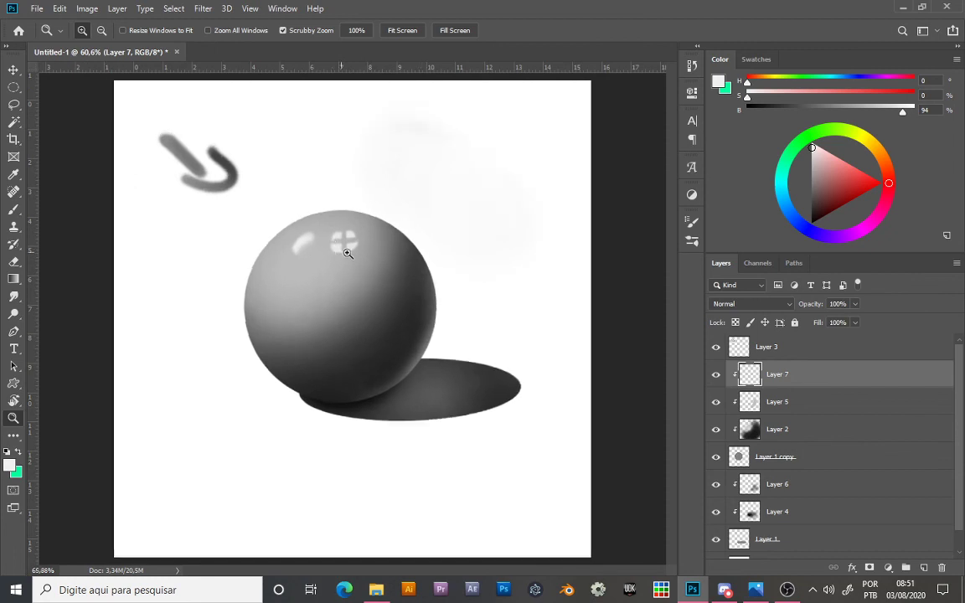
Step: Erase the window-shaped reflection with a 35 px eraser, keeping the curved highlight, and review the whole sphere
scroll(348, 253, up, 2)
key(e)
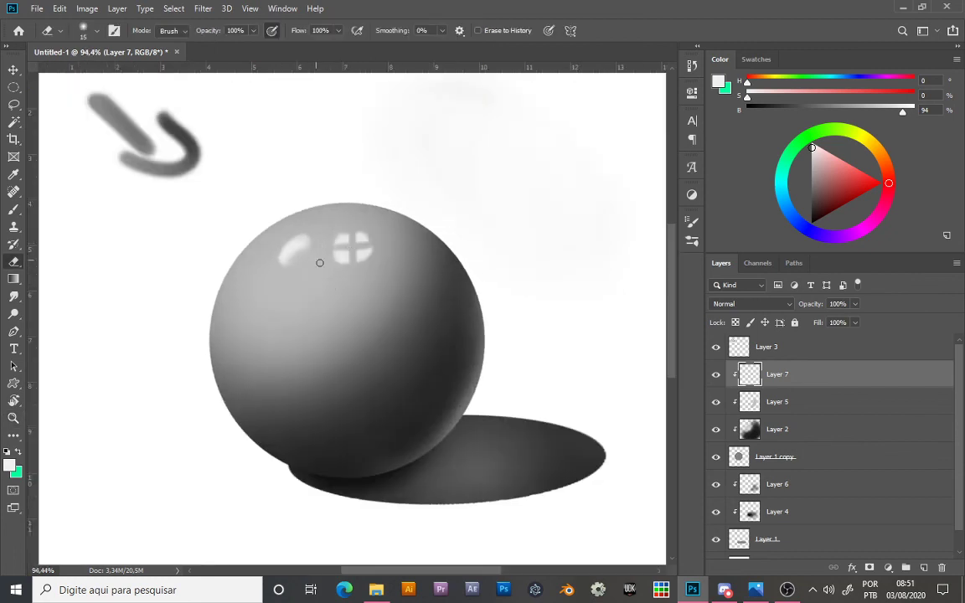
key(])
key(])
mouse_move(344, 245)
mouse_down()
mouse_move(369, 241)
mouse_move(332, 250)
mouse_up()
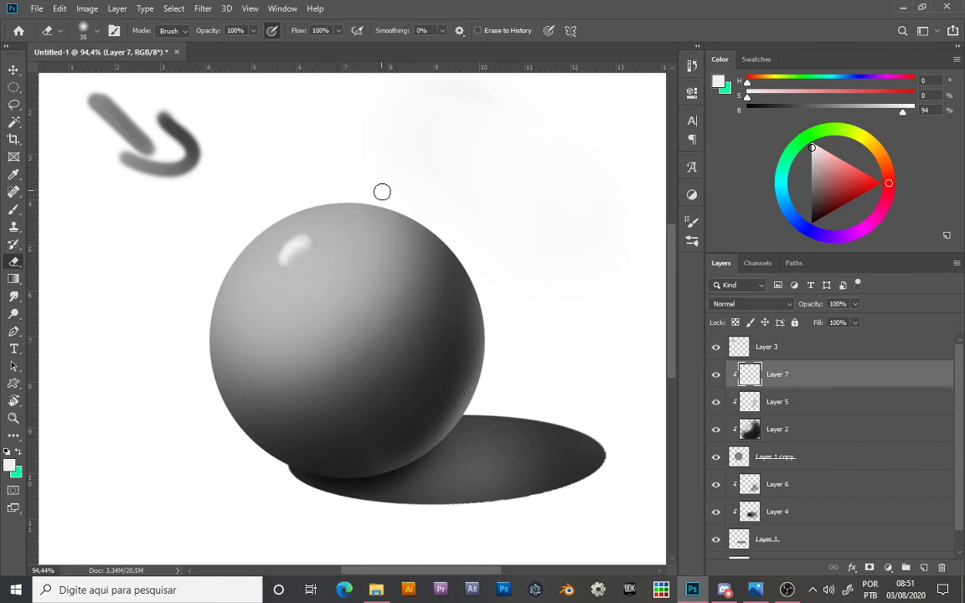
key(z)
drag(483, 194, 377, 201)
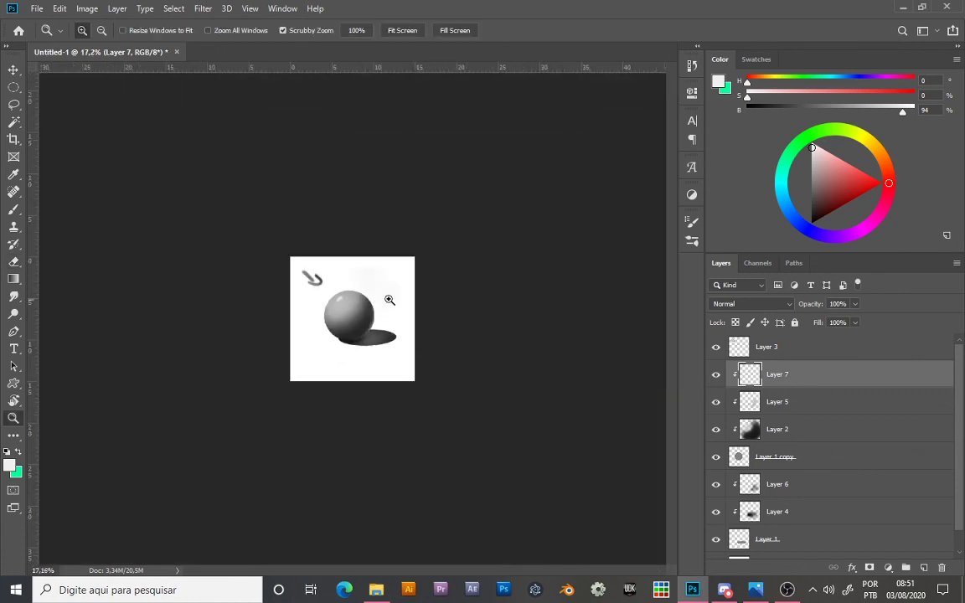
drag(390, 299, 423, 262)
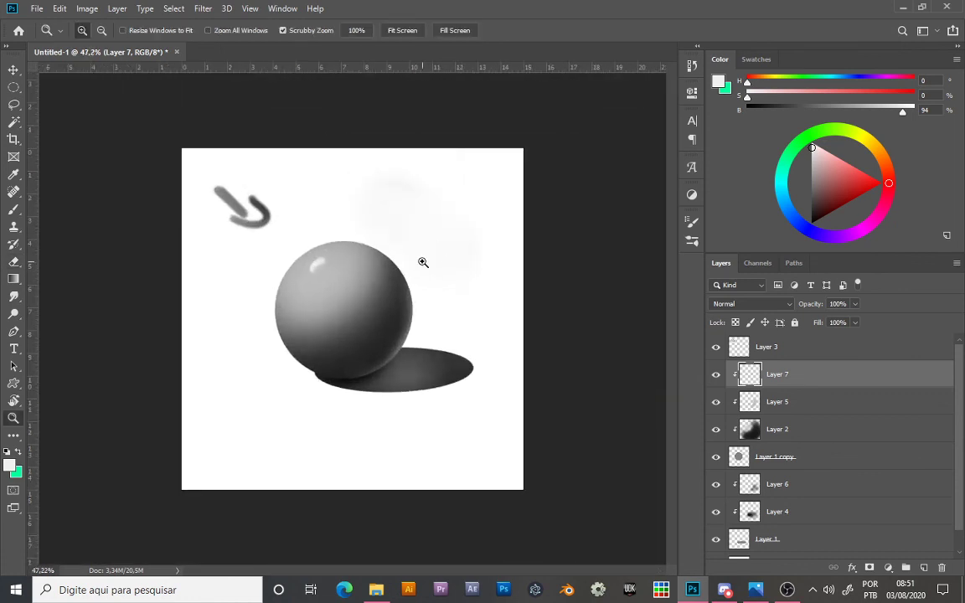